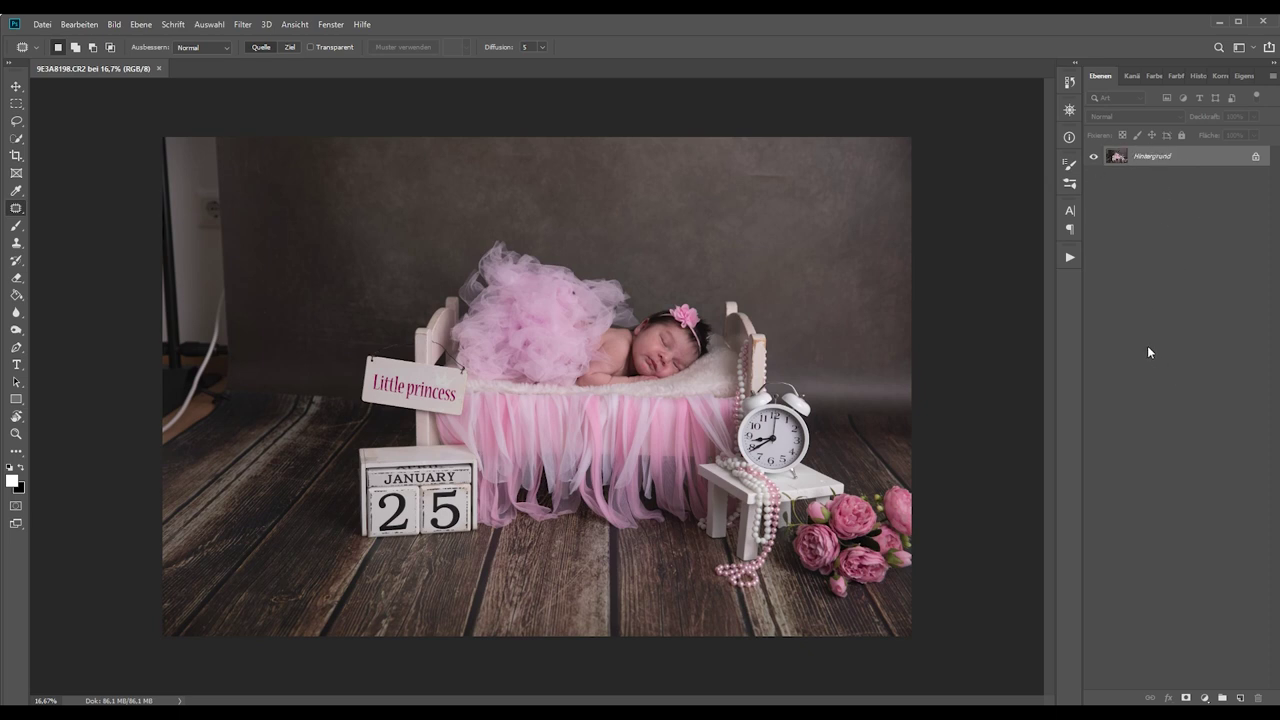
Duplicate the Hintergrund background layer as a new Ebene 1 layer.
{"action": "key", "text": "ctrl+j"}
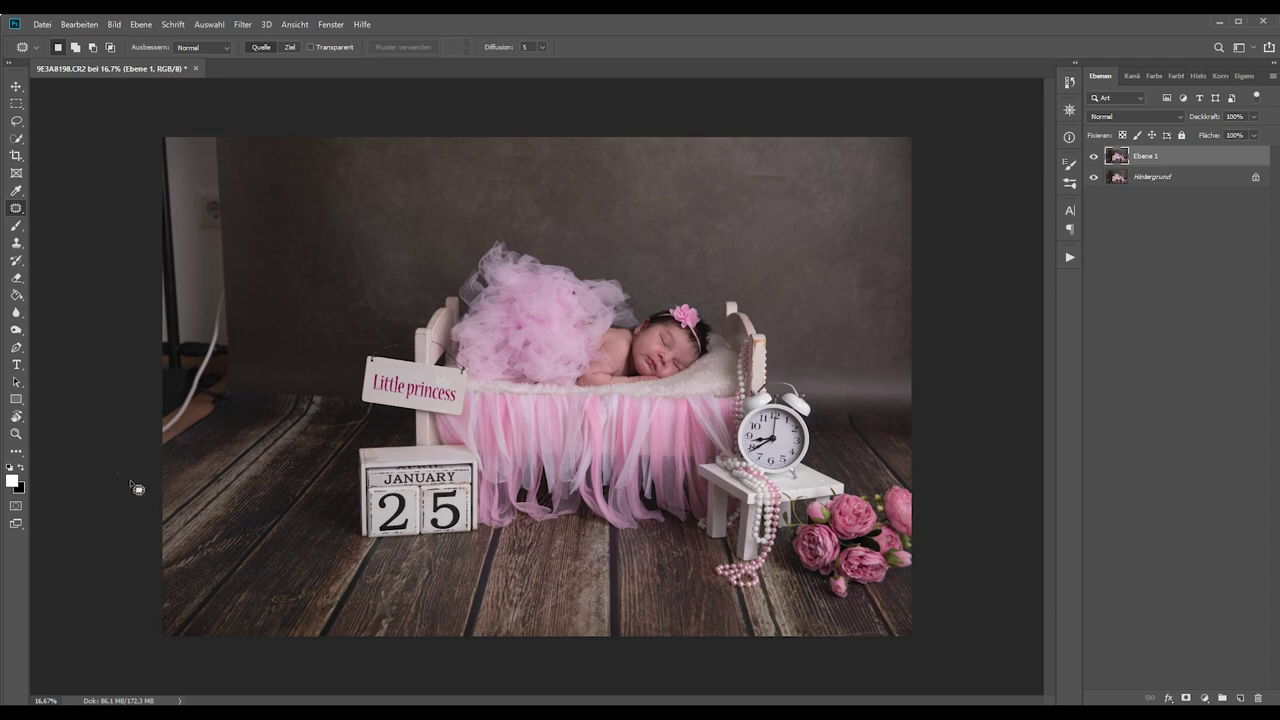
{"action": "right_click", "coordinate": [14, 209]}
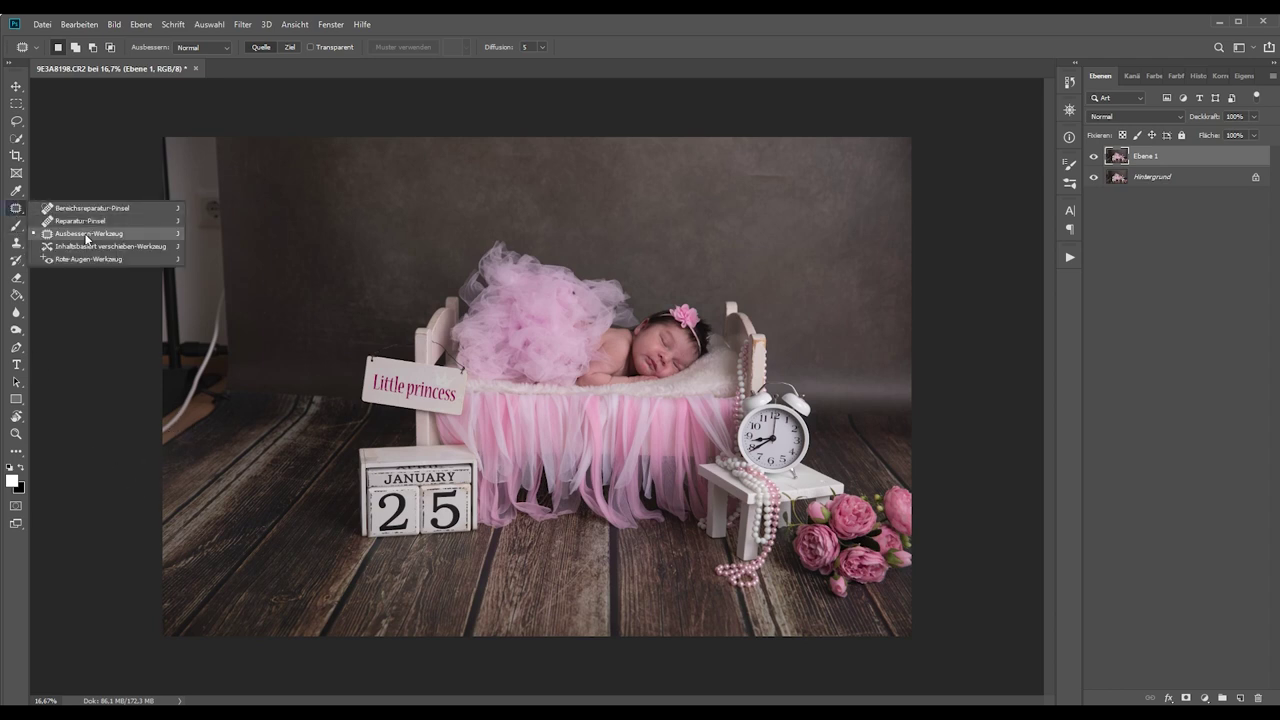
{"action": "left_click", "coordinate": [85, 234]}
{"action": "mouse_move", "coordinate": [158, 484]}
{"action": "left_mouse_down"}
{"action": "mouse_move", "coordinate": [186, 108]}
{"action": "mouse_move", "coordinate": [103, 510]}
{"action": "left_mouse_up"}
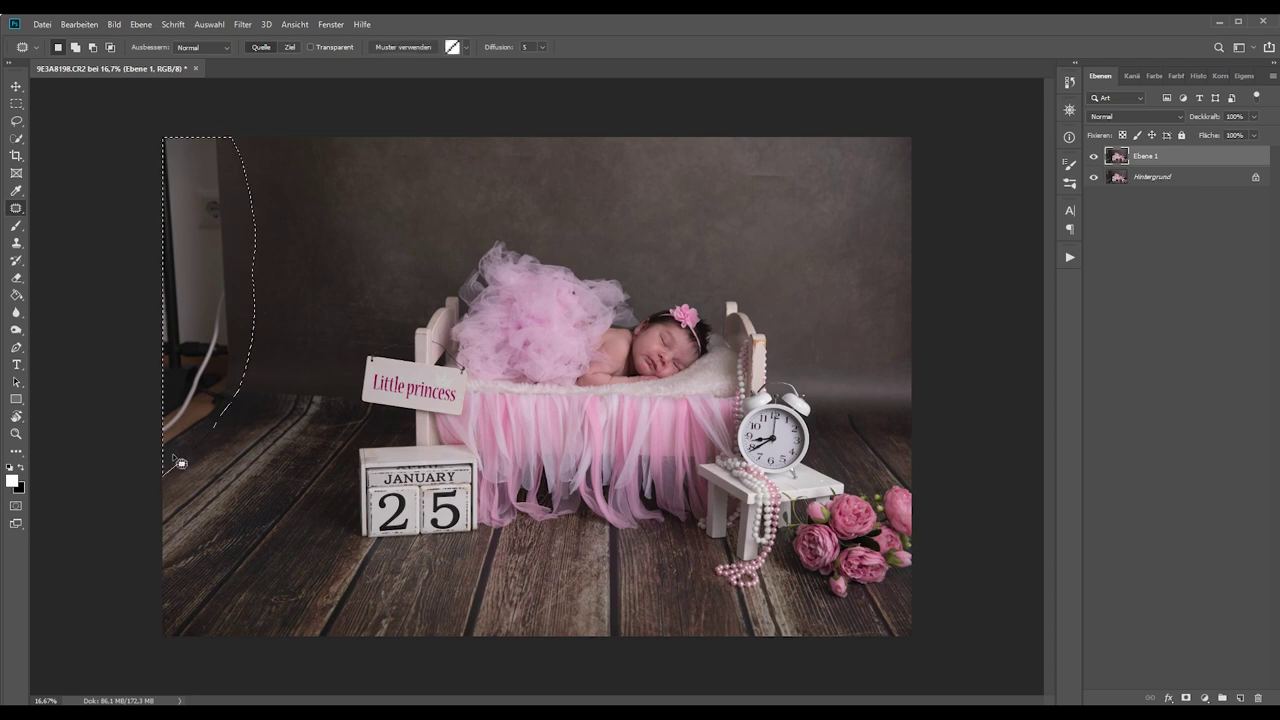
{"action": "left_click", "coordinate": [78, 25]}
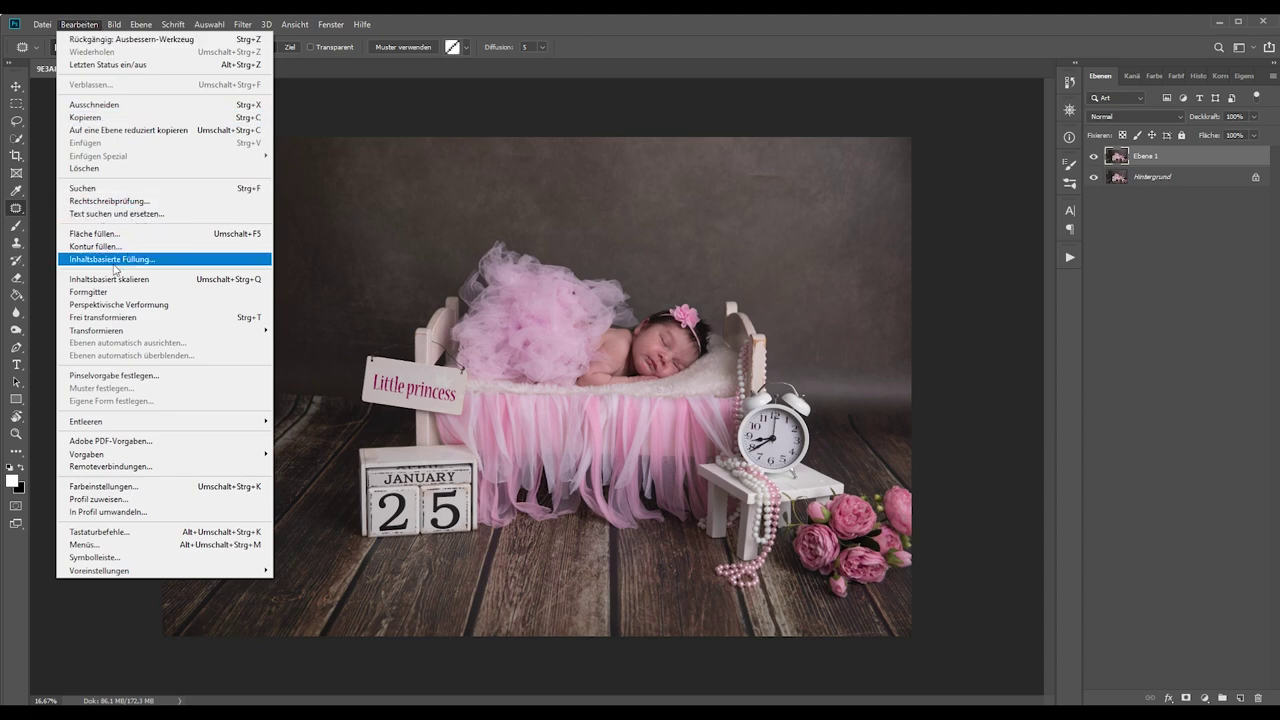
{"action": "left_click", "coordinate": [115, 262]}
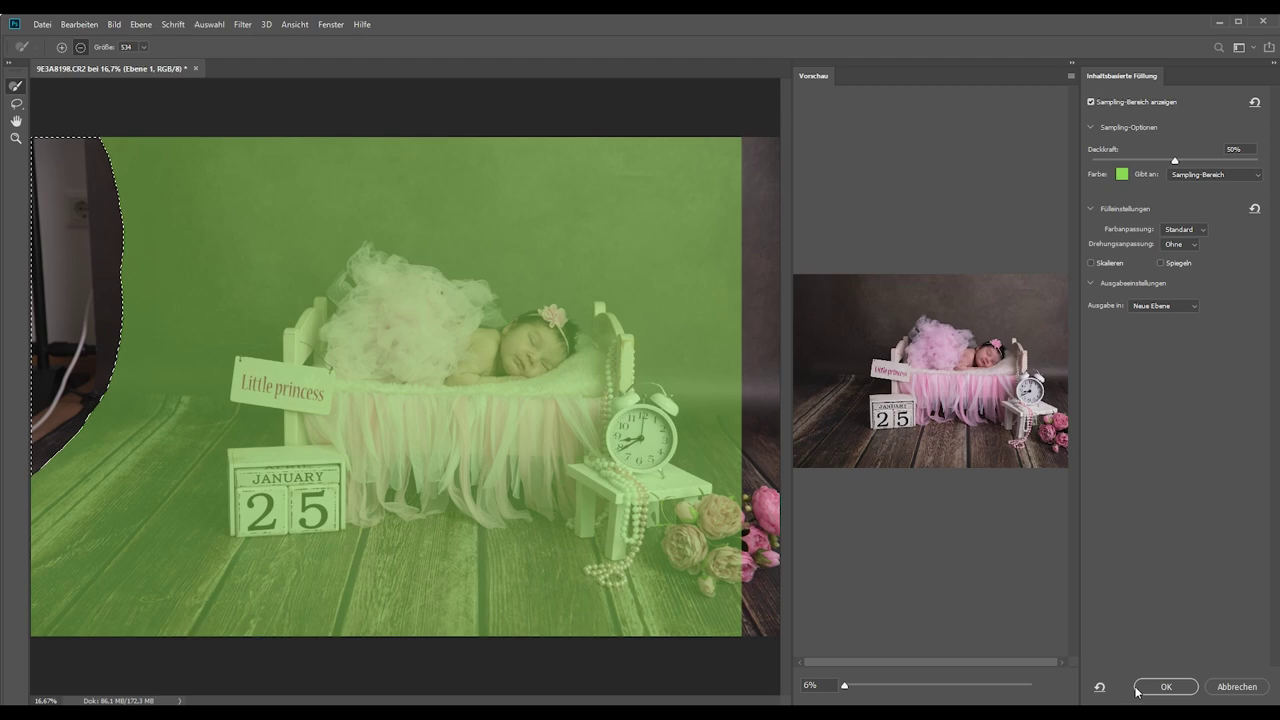
{"action": "left_click", "coordinate": [1166, 687]}
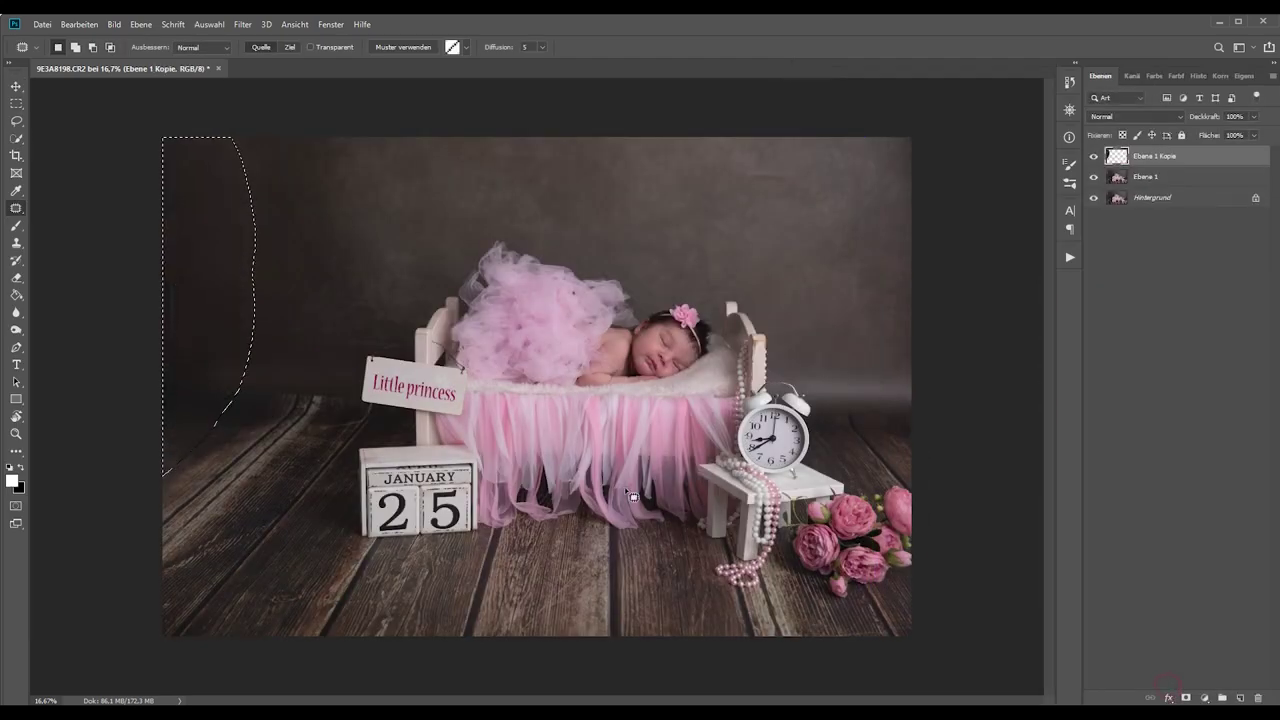
{"action": "key", "text": "ctrl+d"}
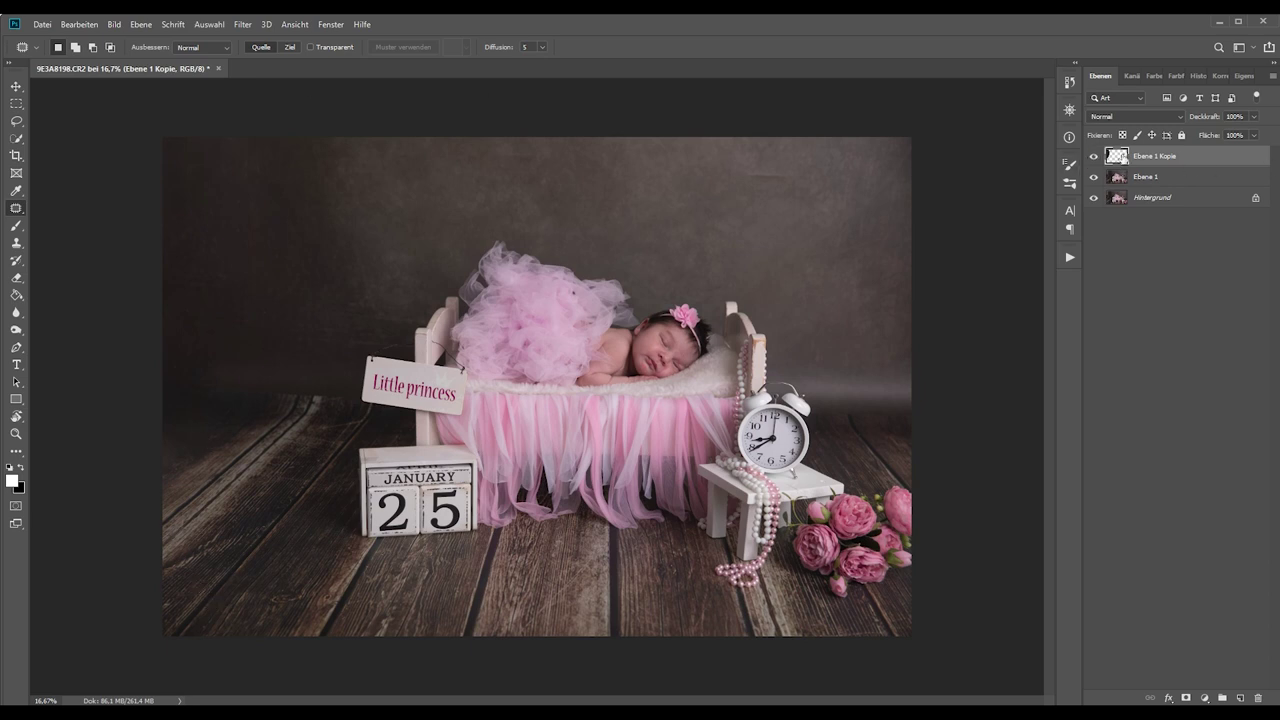
{"action": "key", "text": "Delete"}
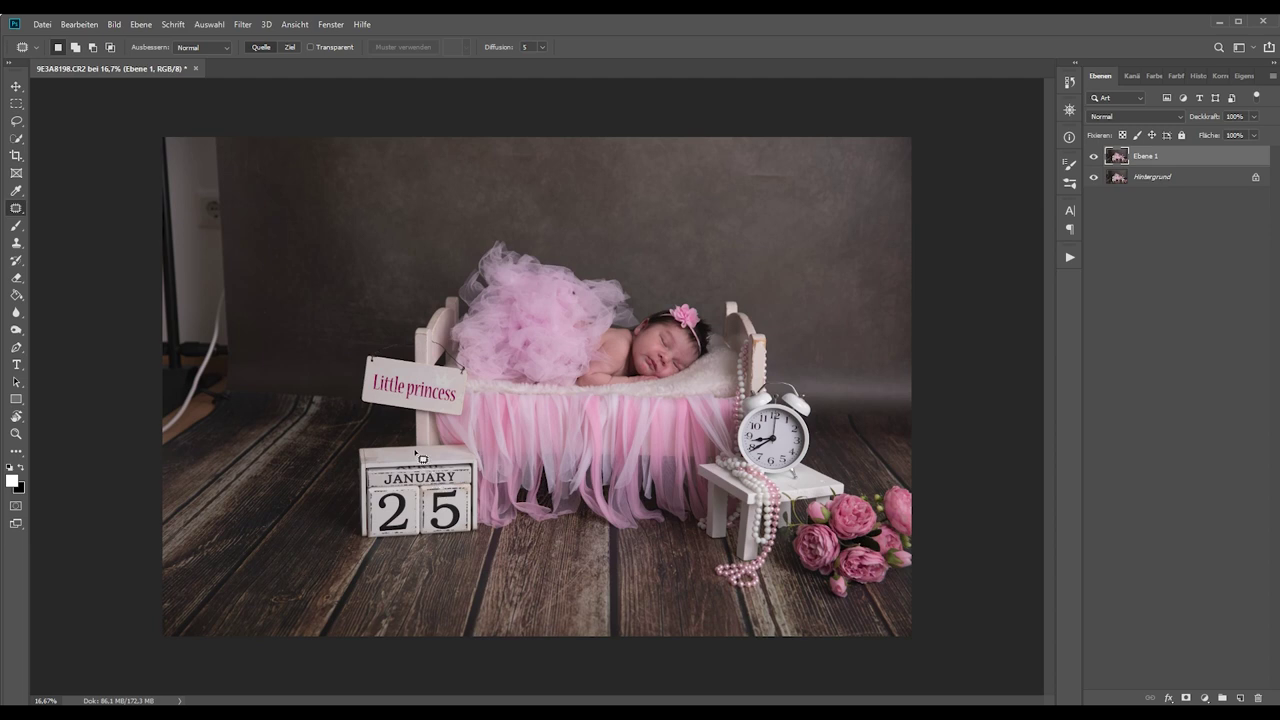
Stretch Ebene 1 leftward to 124.64% width so the backdrop covers the lamp and cable.
{"action": "key", "text": "ctrl+t"}
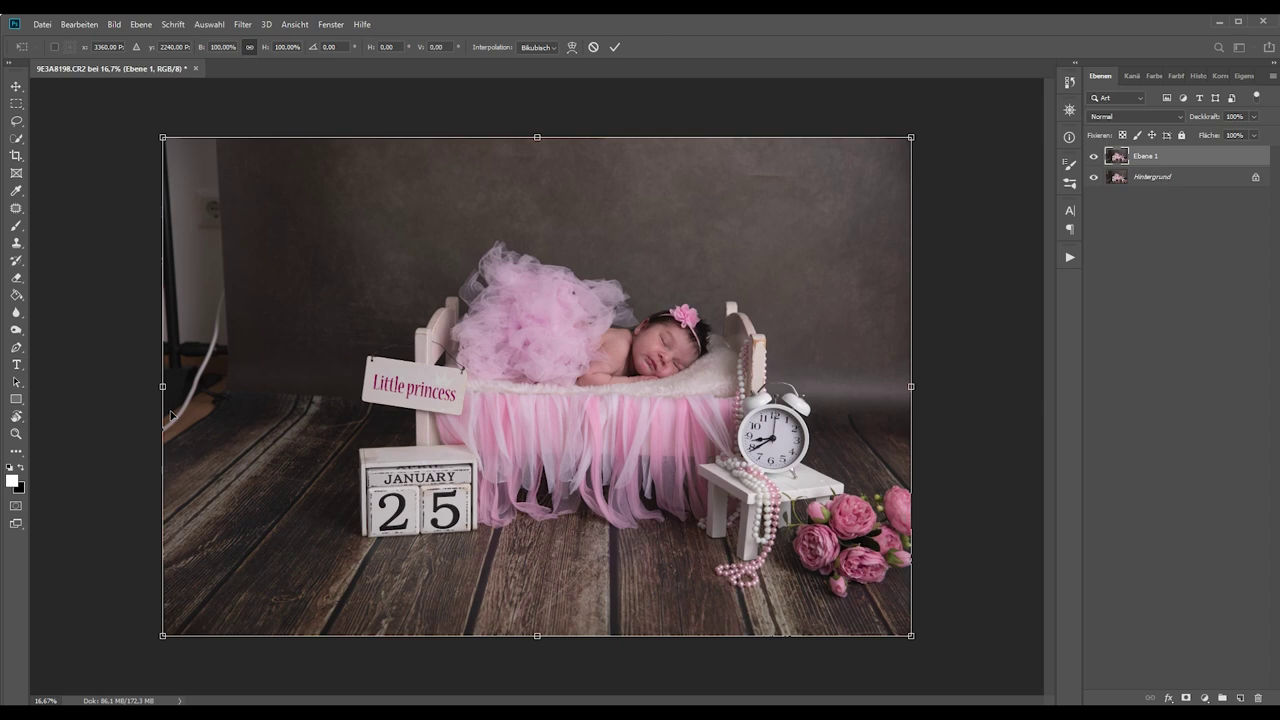
{"action": "left_click_drag", "start_coordinate": [163, 388], "coordinate": [70, 386]}
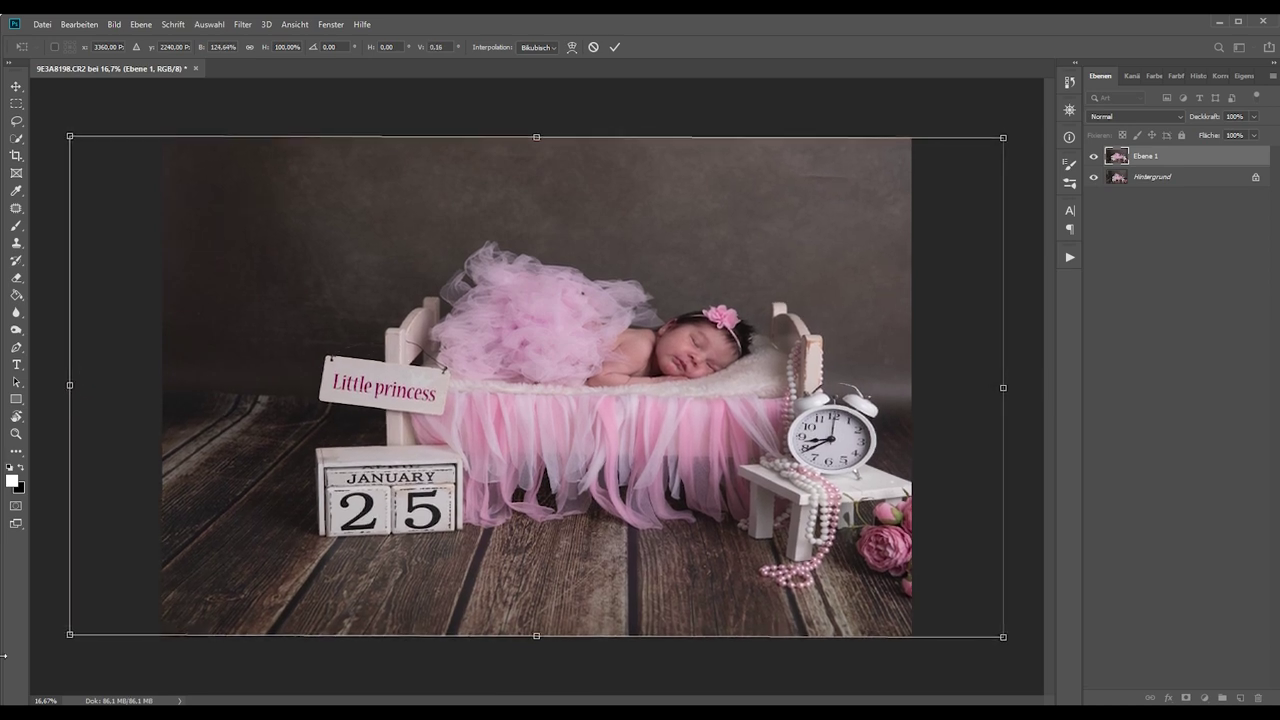
{"action": "left_click", "coordinate": [617, 47]}
{"action": "key", "text": "j"}
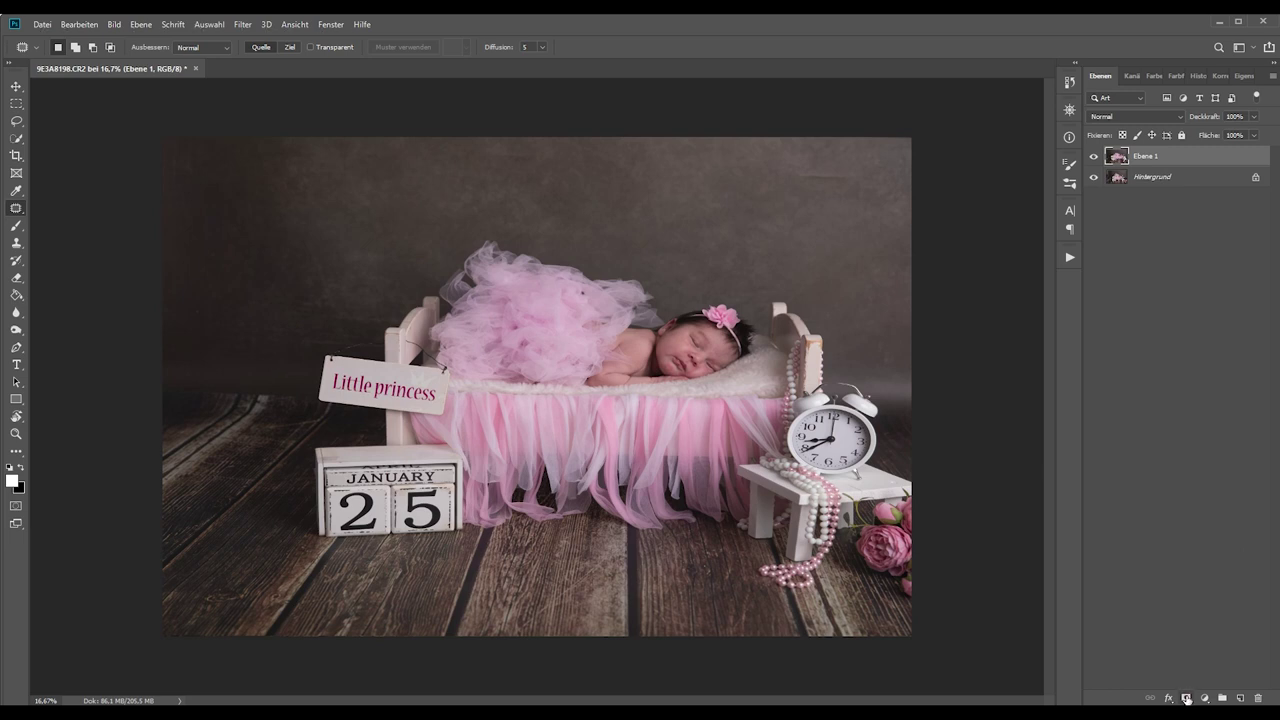
Add a hide-all mask to Ebene 1 and set up a soft round brush at size 900.
{"action": "left_click", "coordinate": [1187, 699], "text": "alt"}
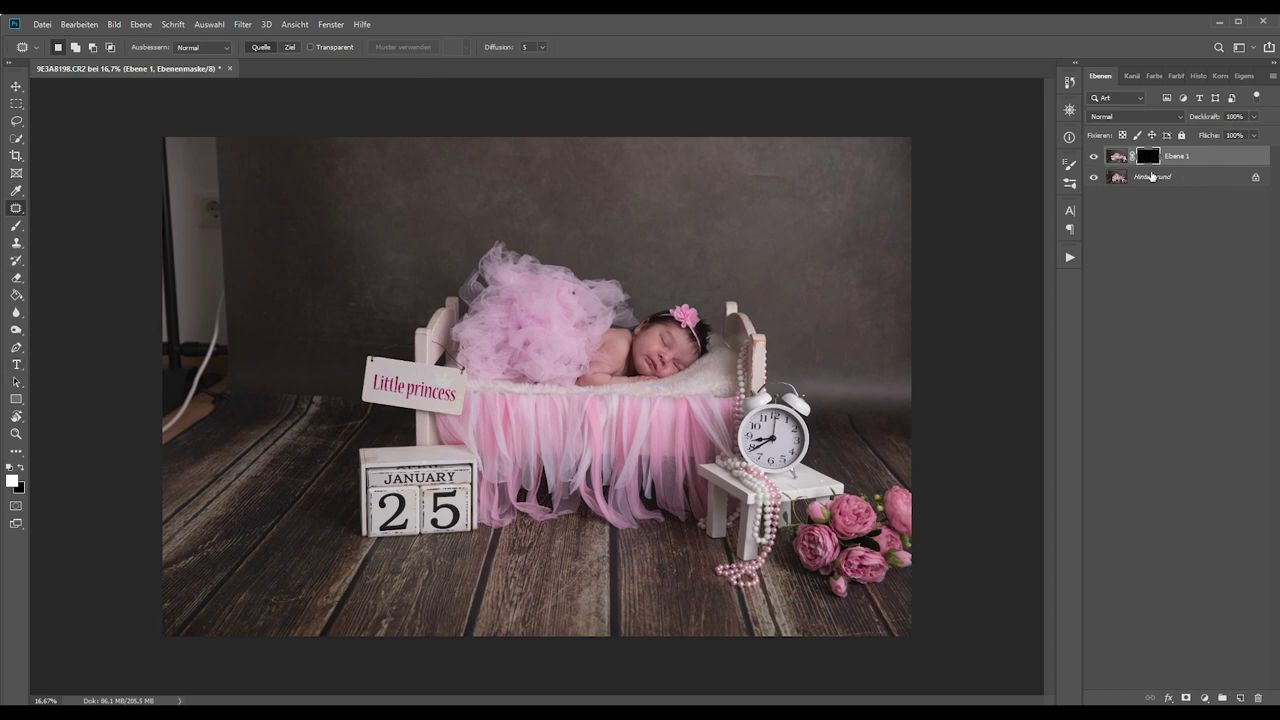
{"action": "left_click", "coordinate": [16, 226]}
{"action": "left_click", "coordinate": [72, 48]}
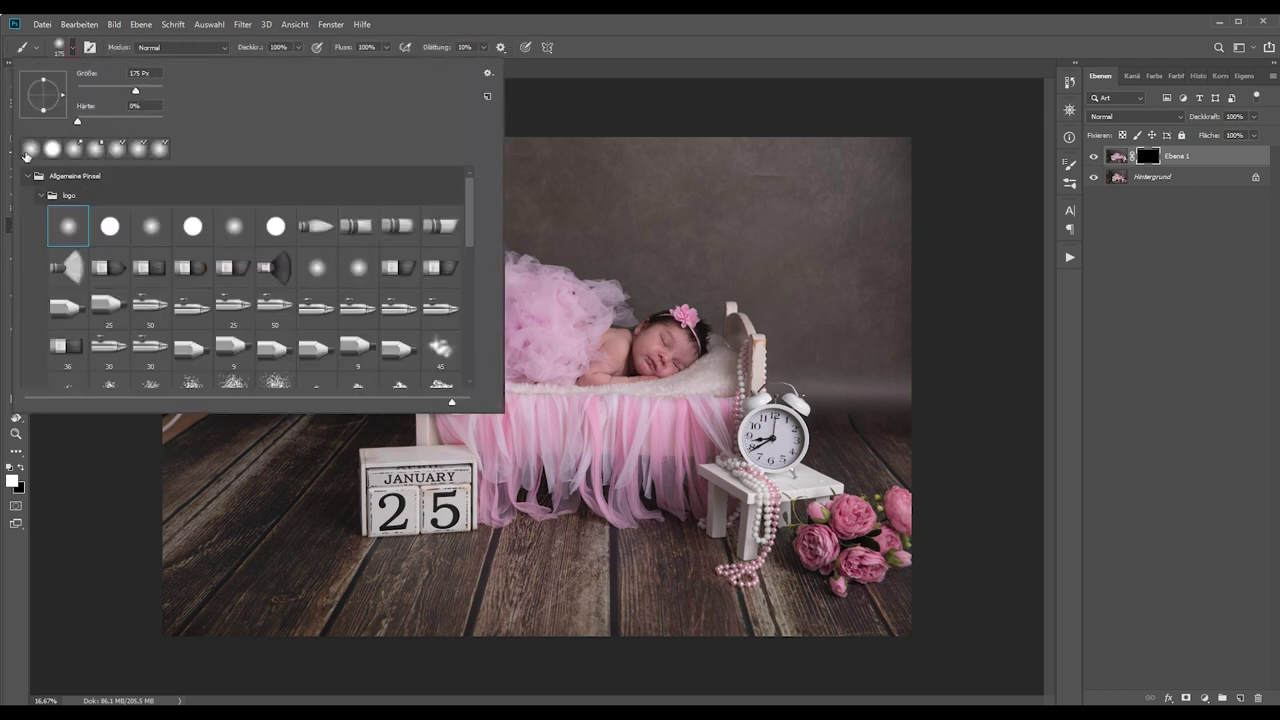
{"action": "left_click", "coordinate": [684, 46]}
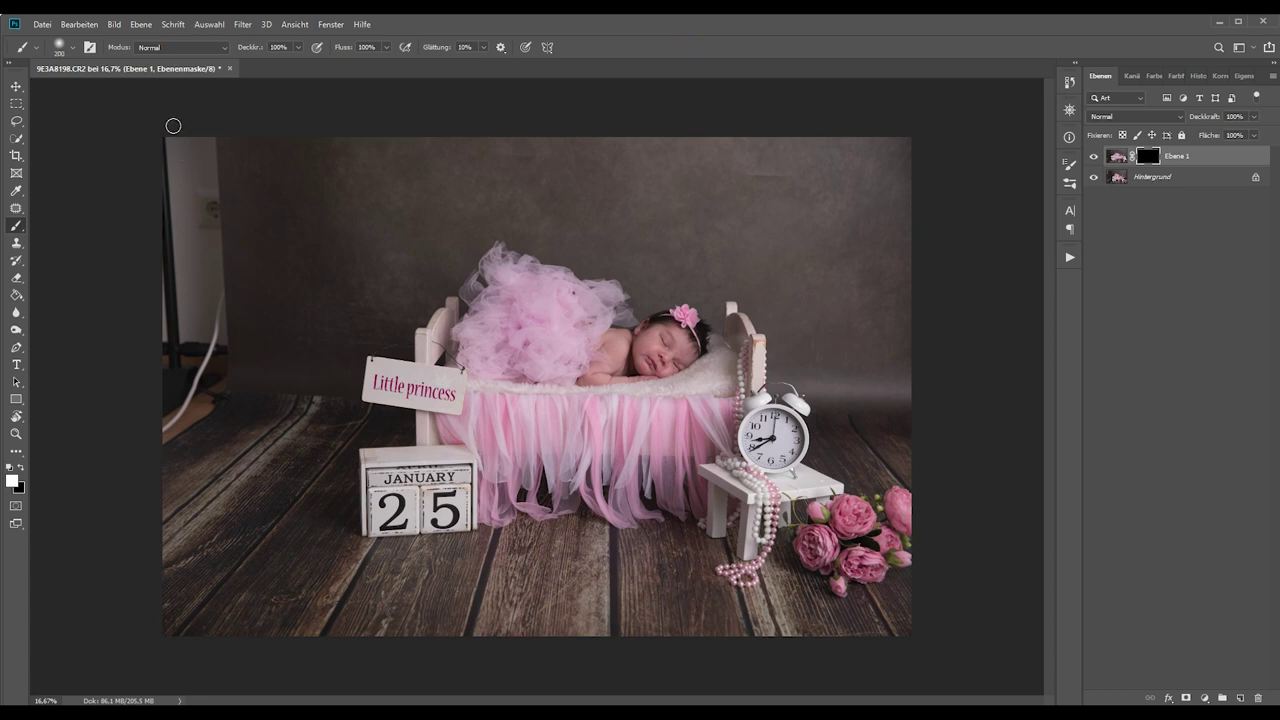
{"action": "key", "text": "bracketright"}
{"action": "key", "text": "bracketright"}
{"action": "key", "text": "bracketright"}
{"action": "key", "text": "bracketright"}
{"action": "key", "text": "bracketright"}
{"action": "key", "text": "bracketright"}
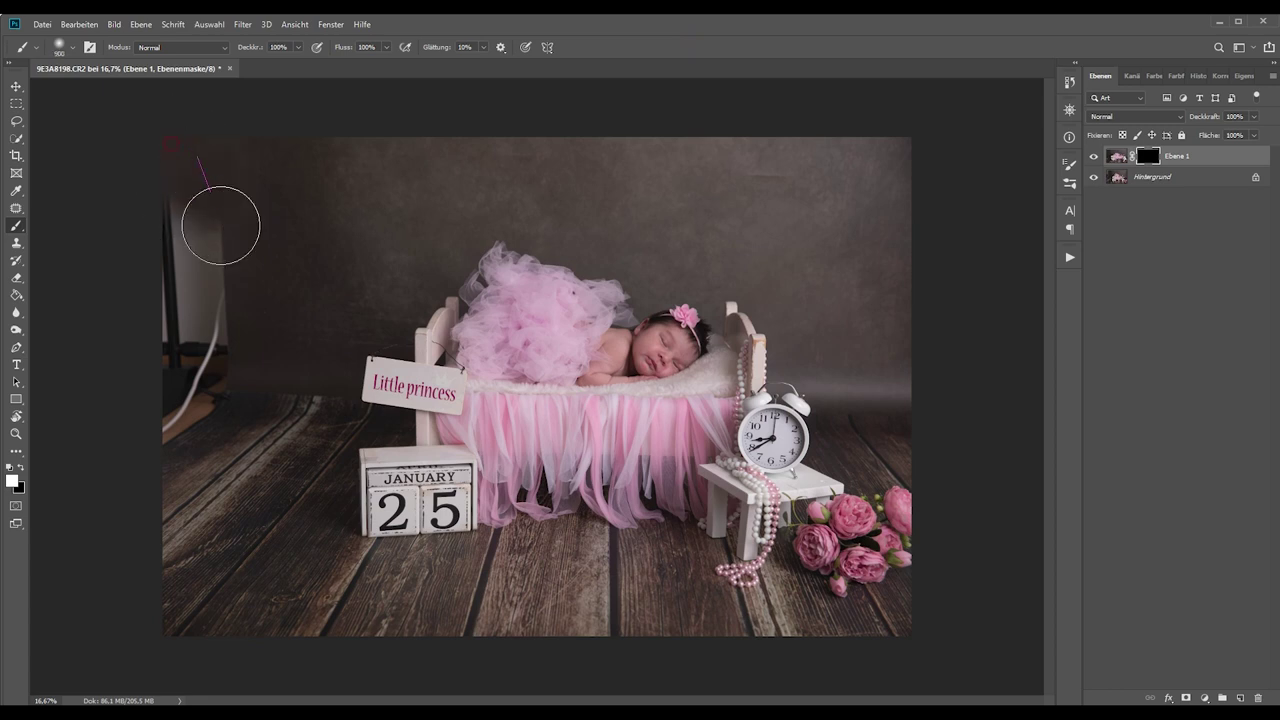
Paint white over the lamp stand on the left edge, then refine with black at size 400.
{"action": "left_click_drag", "start_coordinate": [221, 225], "coordinate": [180, 408]}
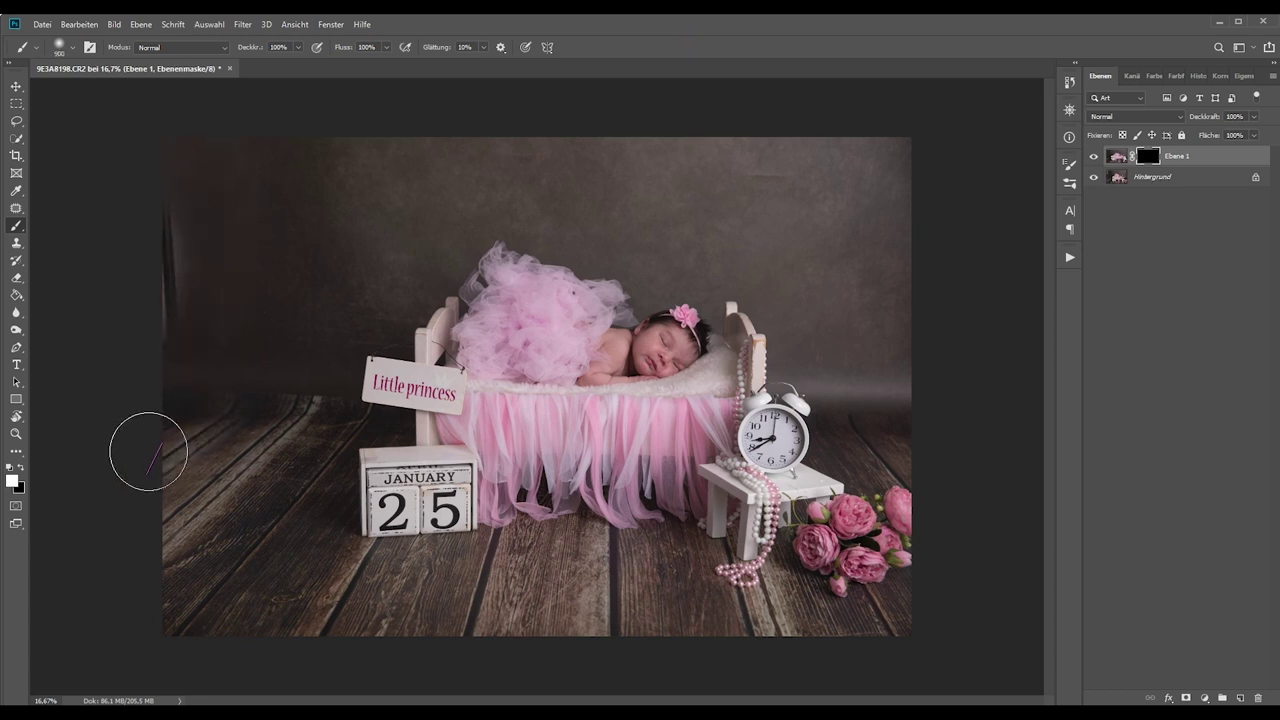
{"action": "mouse_move", "coordinate": [148, 451]}
{"action": "left_mouse_down"}
{"action": "mouse_move", "coordinate": [166, 249]}
{"action": "mouse_move", "coordinate": [126, 391]}
{"action": "mouse_move", "coordinate": [175, 131]}
{"action": "mouse_move", "coordinate": [171, 486]}
{"action": "mouse_move", "coordinate": [137, 466]}
{"action": "left_mouse_up"}
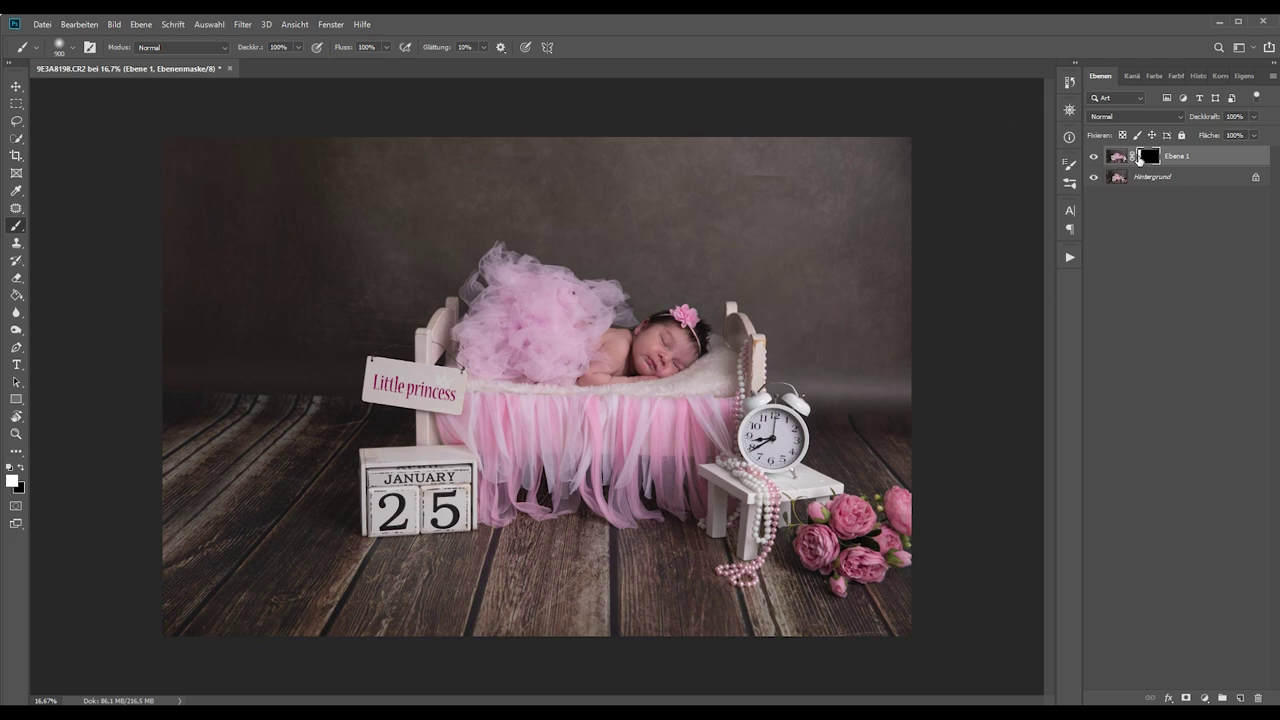
{"action": "left_click", "coordinate": [21, 467]}
{"action": "key", "text": "bracketleft"}
{"action": "left_click_drag", "start_coordinate": [171, 471], "coordinate": [265, 444]}
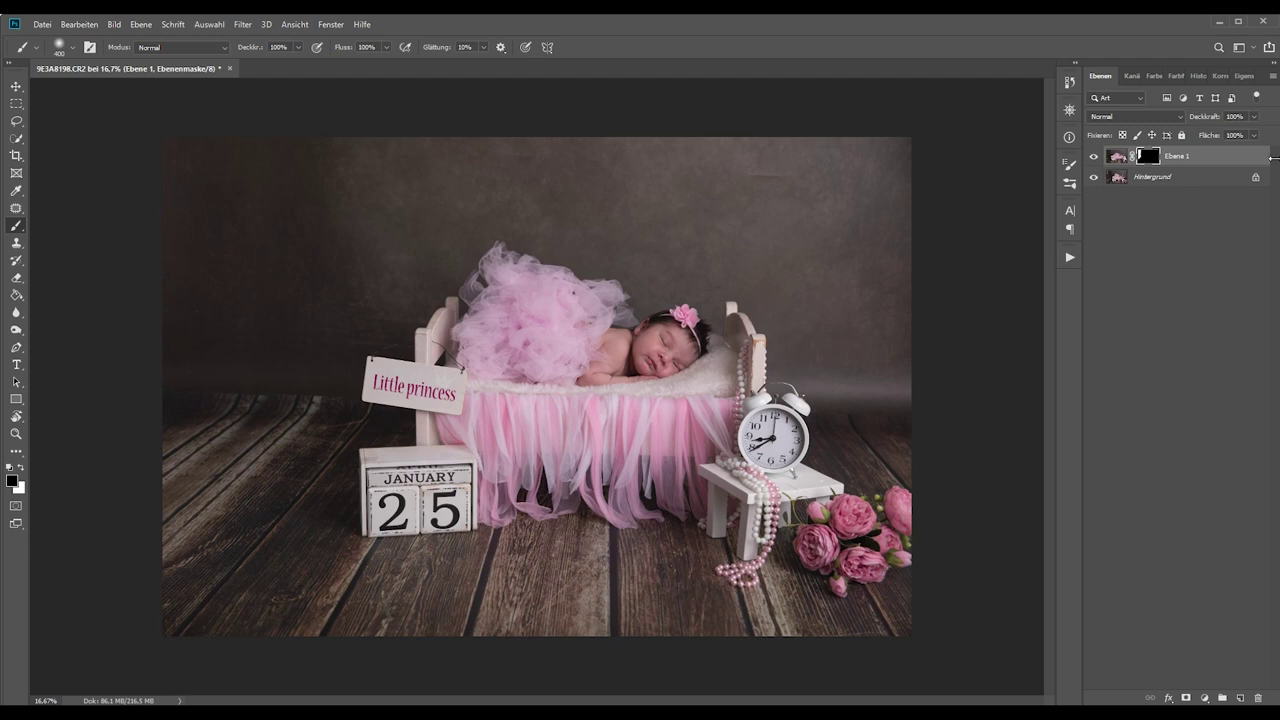
Toggle Ebene 1's visibility to compare the masked result with the original.
{"action": "left_click", "coordinate": [1093, 157]}
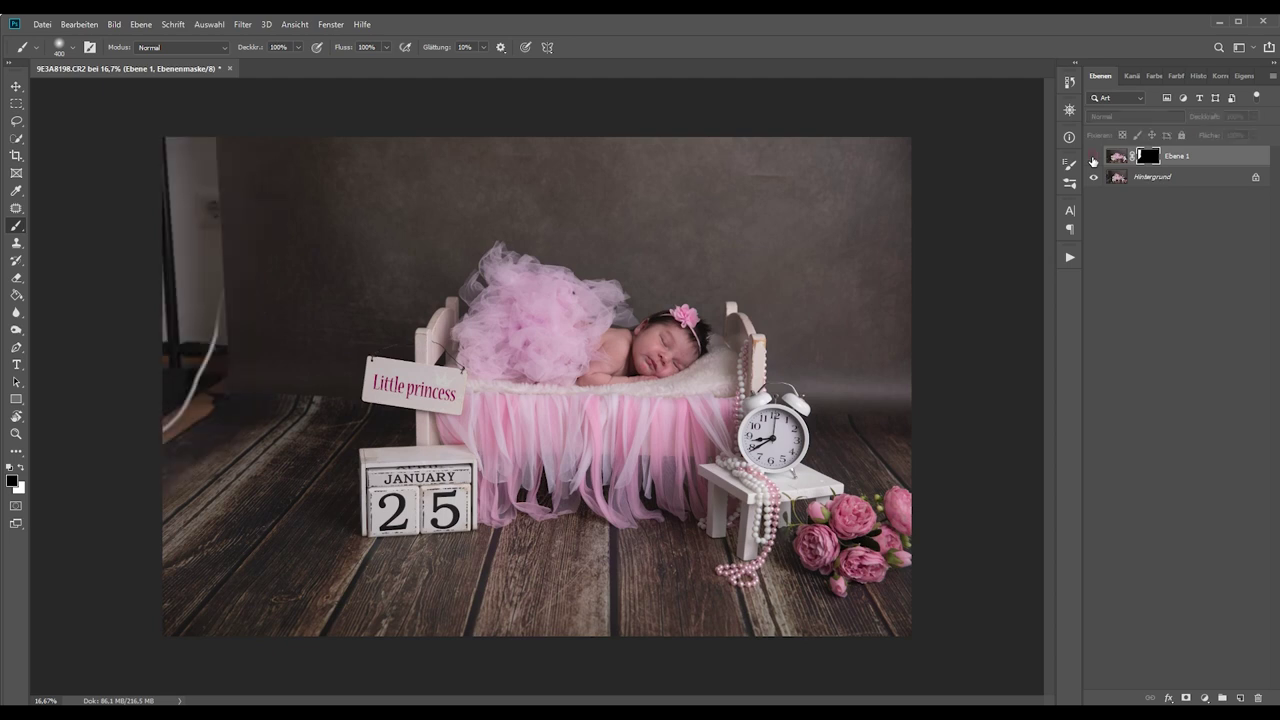
{"action": "left_click", "coordinate": [1093, 157]}
{"action": "left_click", "coordinate": [1093, 157]}
{"action": "left_click", "coordinate": [1093, 157]}
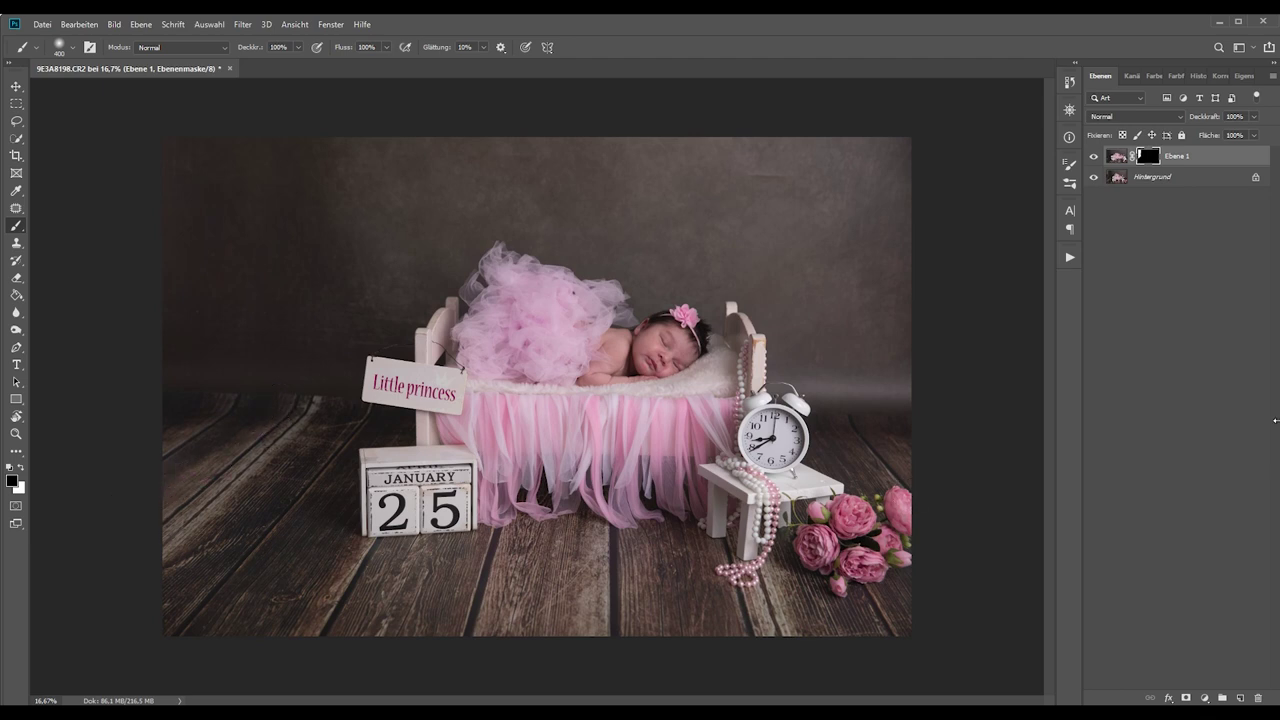
{"action": "left_click", "coordinate": [1093, 157]}
{"action": "left_click", "coordinate": [1093, 157]}
Delete the masked layer and duplicate the background again as a fresh Ebene 1.
{"action": "right_click", "coordinate": [1146, 157]}
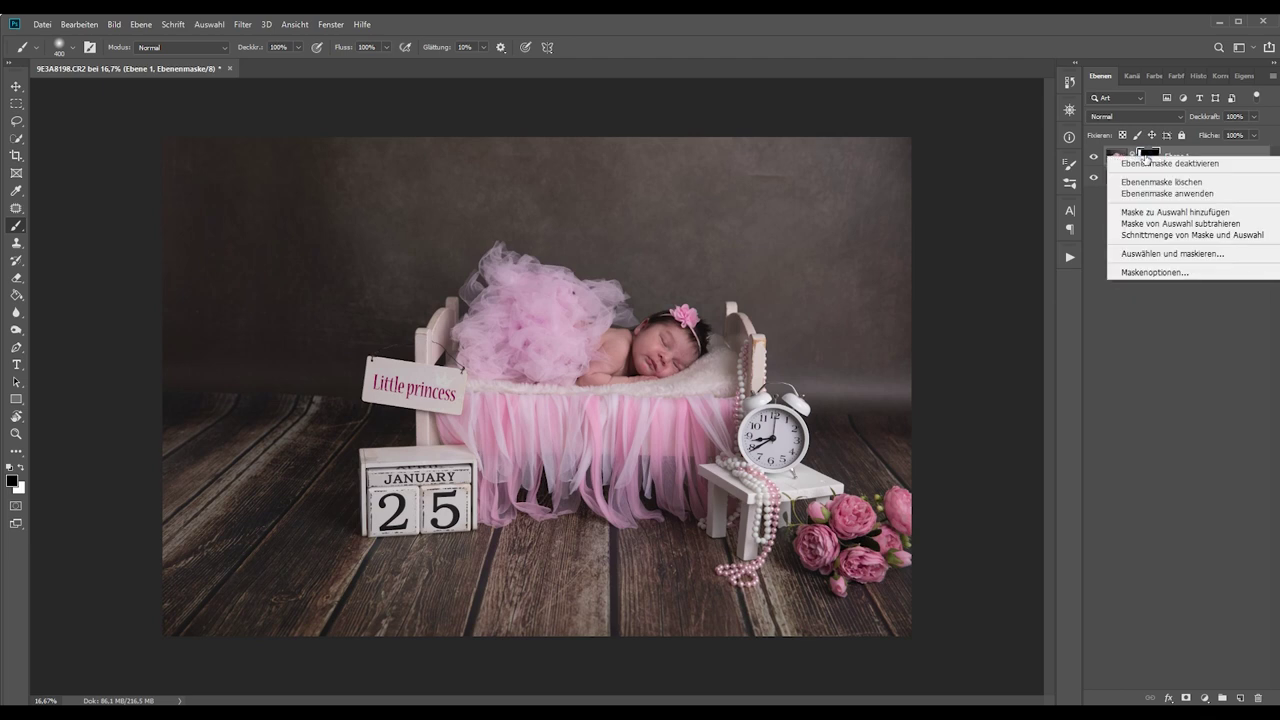
{"action": "key", "text": "Escape"}
{"action": "key", "text": "ctrl+e"}
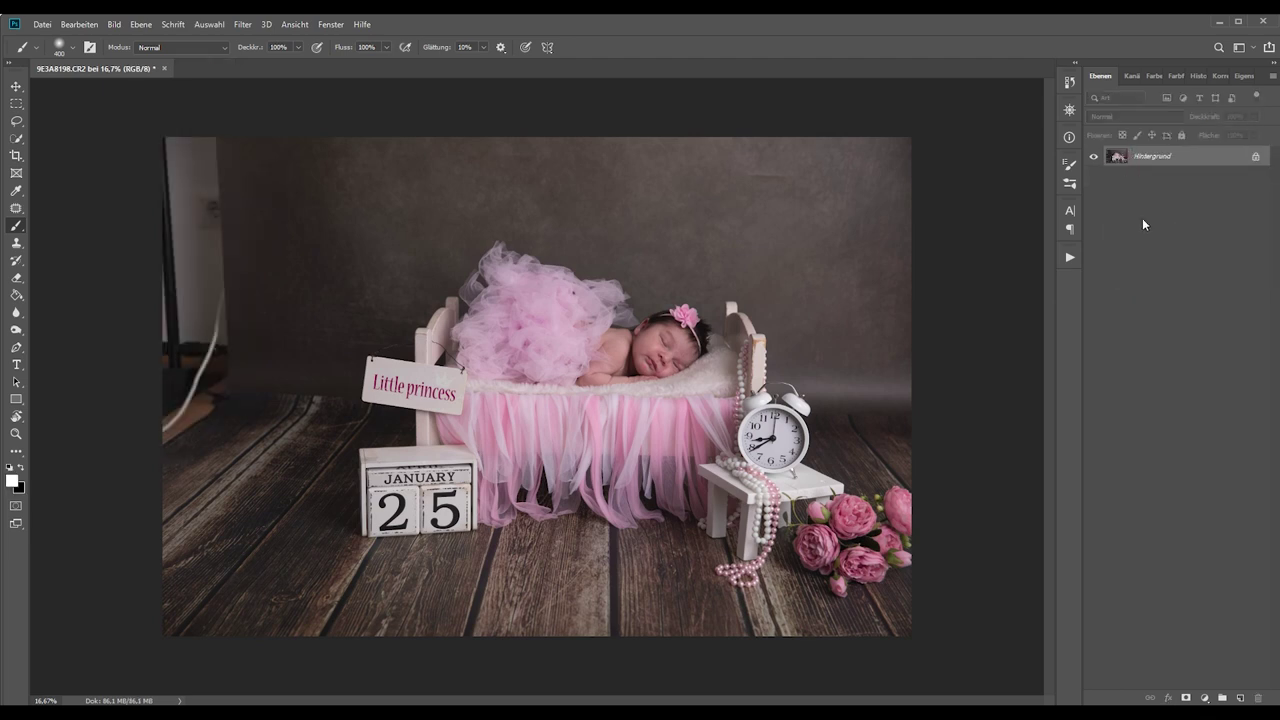
{"action": "key", "text": "ctrl+j"}
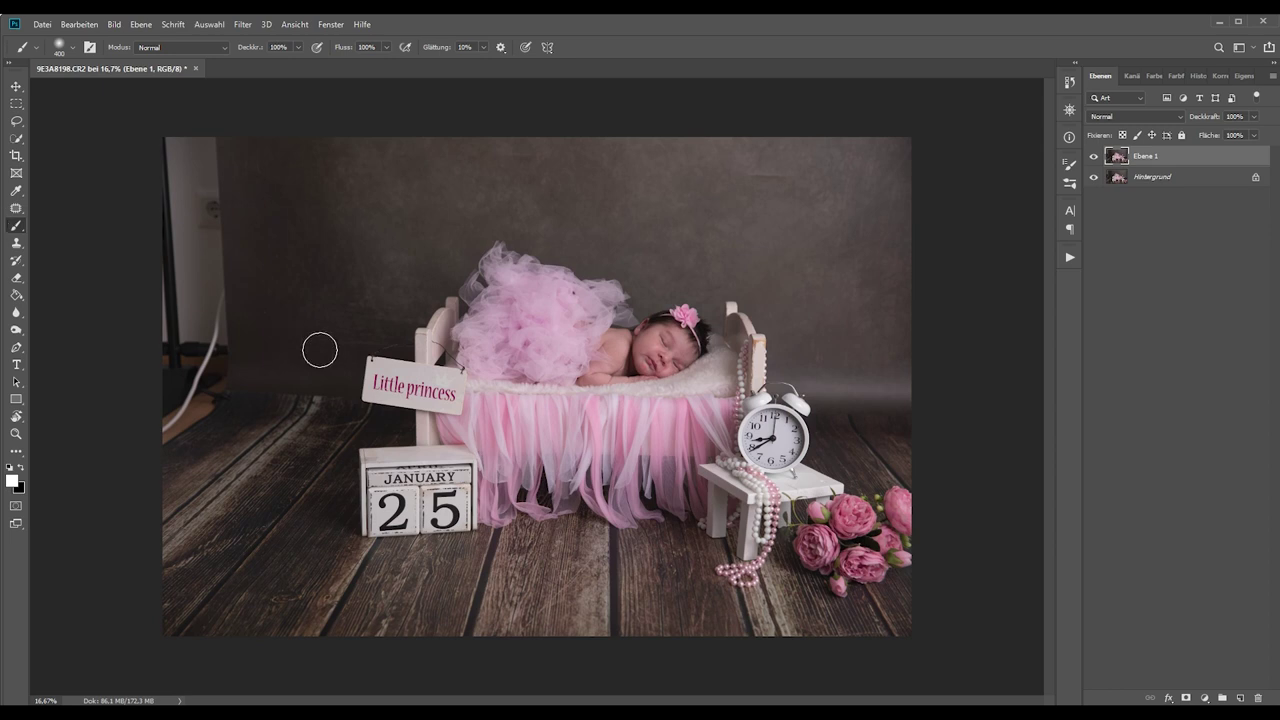
Try cropping from the top-left corner, then undo the crop.
{"action": "left_click", "coordinate": [16, 155]}
{"action": "mouse_move", "coordinate": [156, 151]}
{"action": "left_mouse_down"}
{"action": "mouse_move", "coordinate": [220, 157]}
{"action": "mouse_move", "coordinate": [162, 132]}
{"action": "left_mouse_up"}
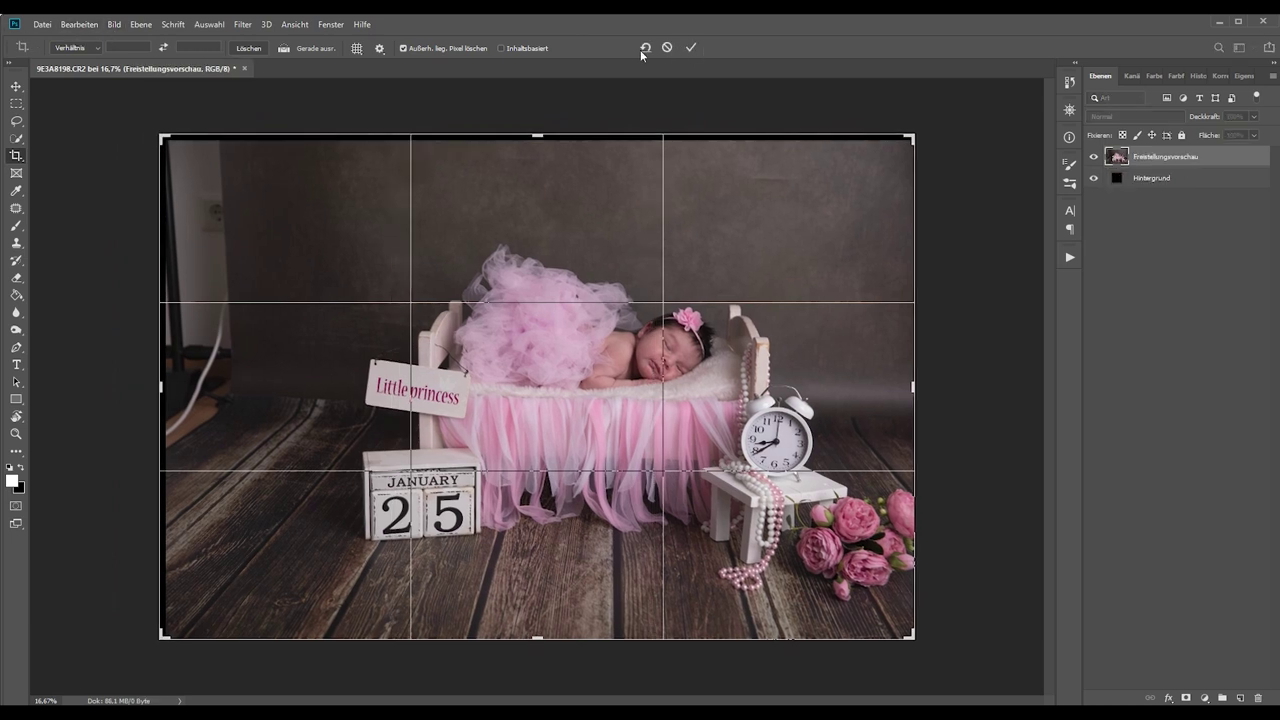
{"action": "left_click", "coordinate": [690, 48]}
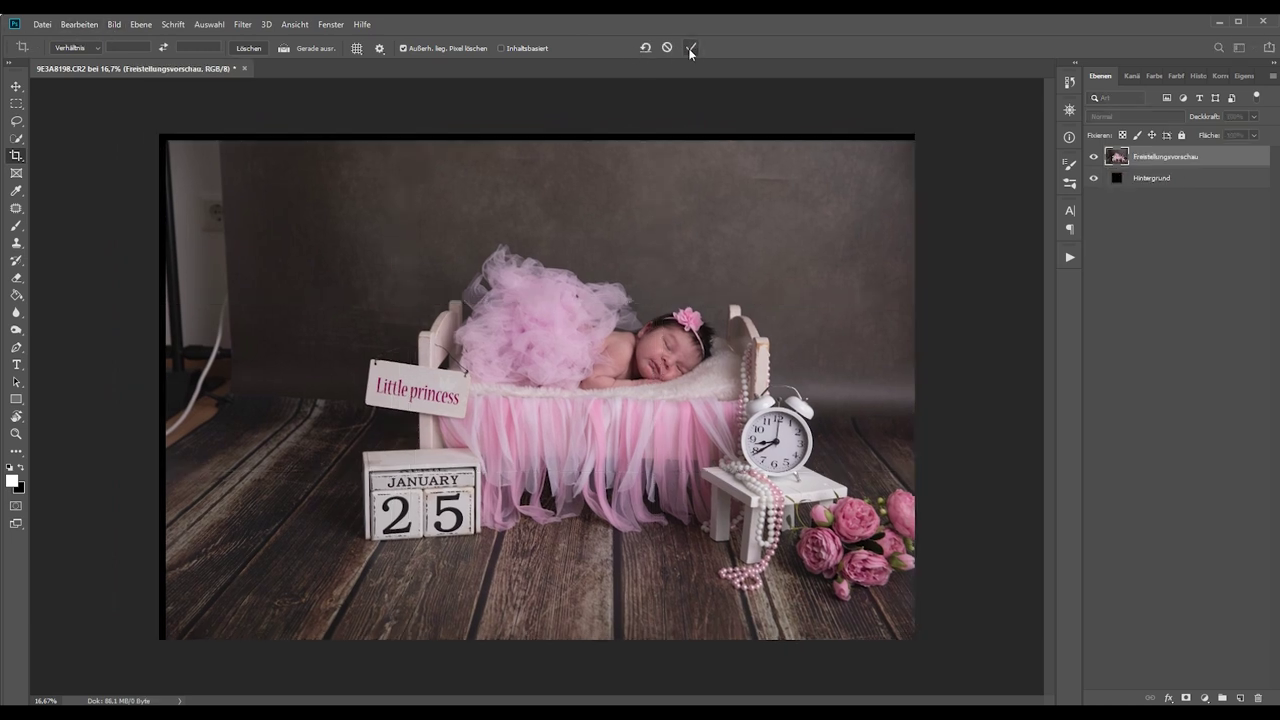
{"action": "left_click", "coordinate": [77, 25]}
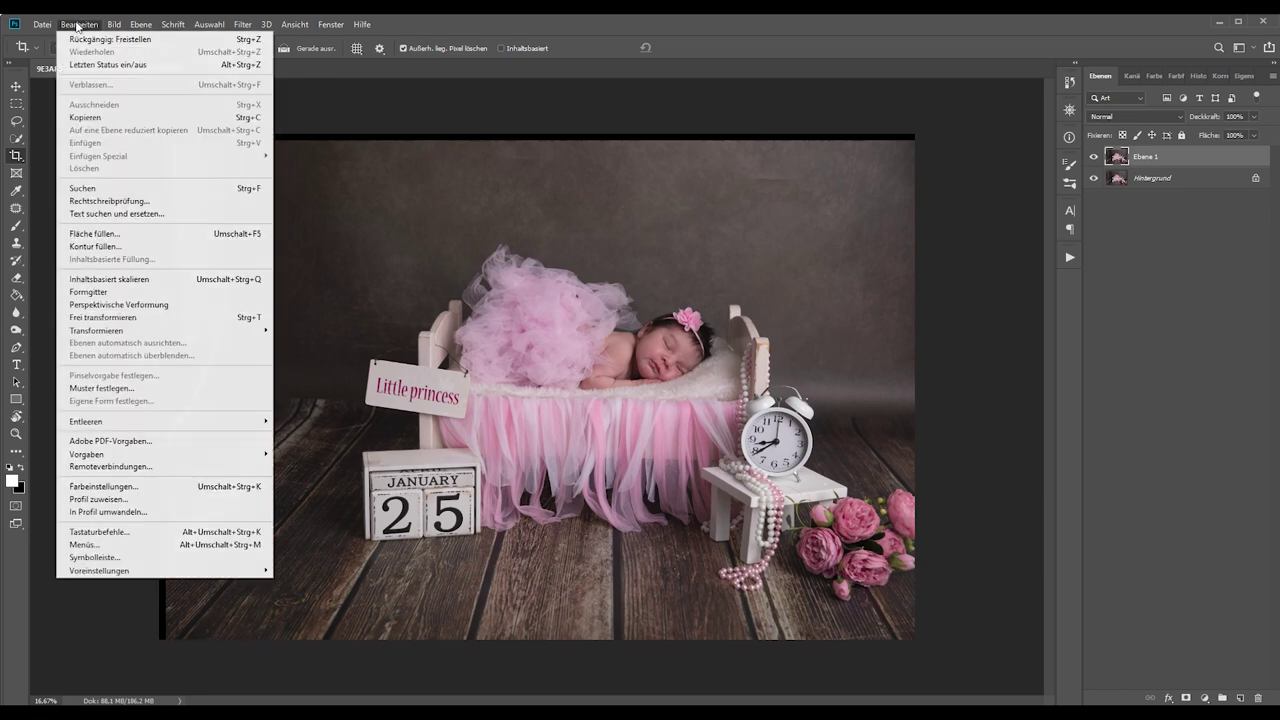
{"action": "left_click", "coordinate": [110, 39]}
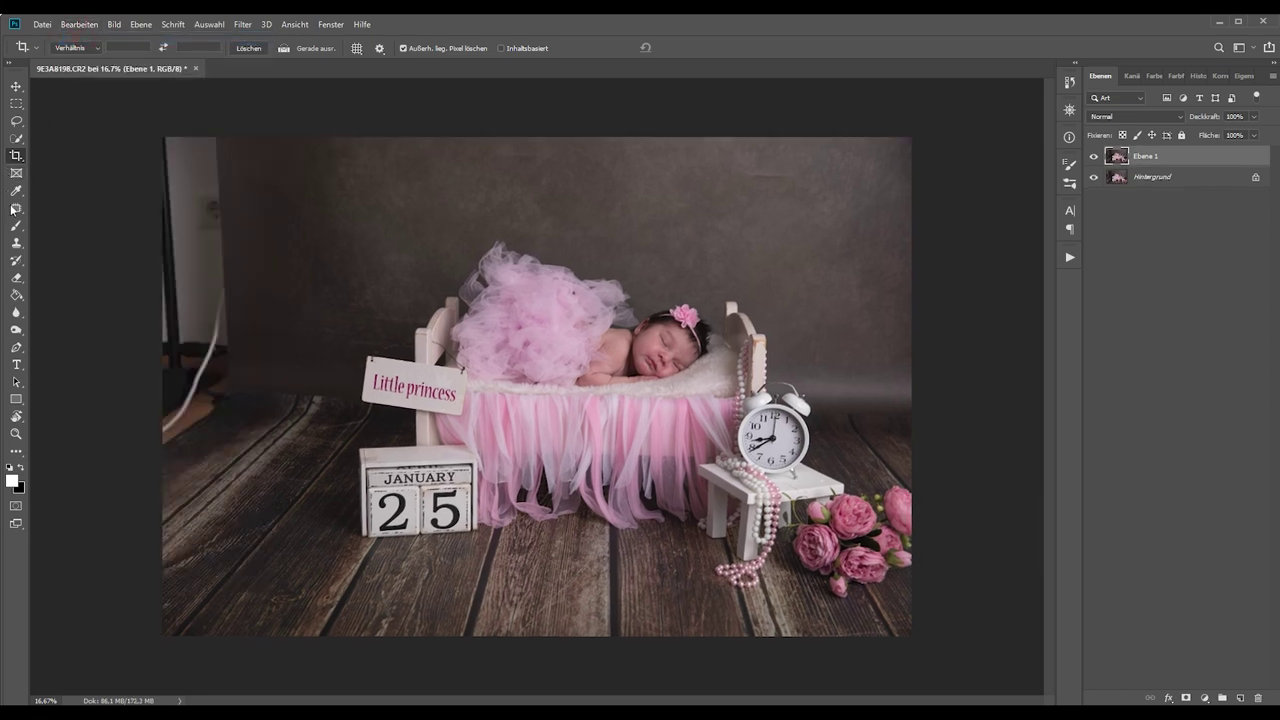
Enlarge Ebene 1 beyond the canvas on all sides with Free Transform.
{"action": "key", "text": "ctrl"}
{"action": "key", "text": "ctrl+t"}
{"action": "key", "text": "ctrl+minus"}
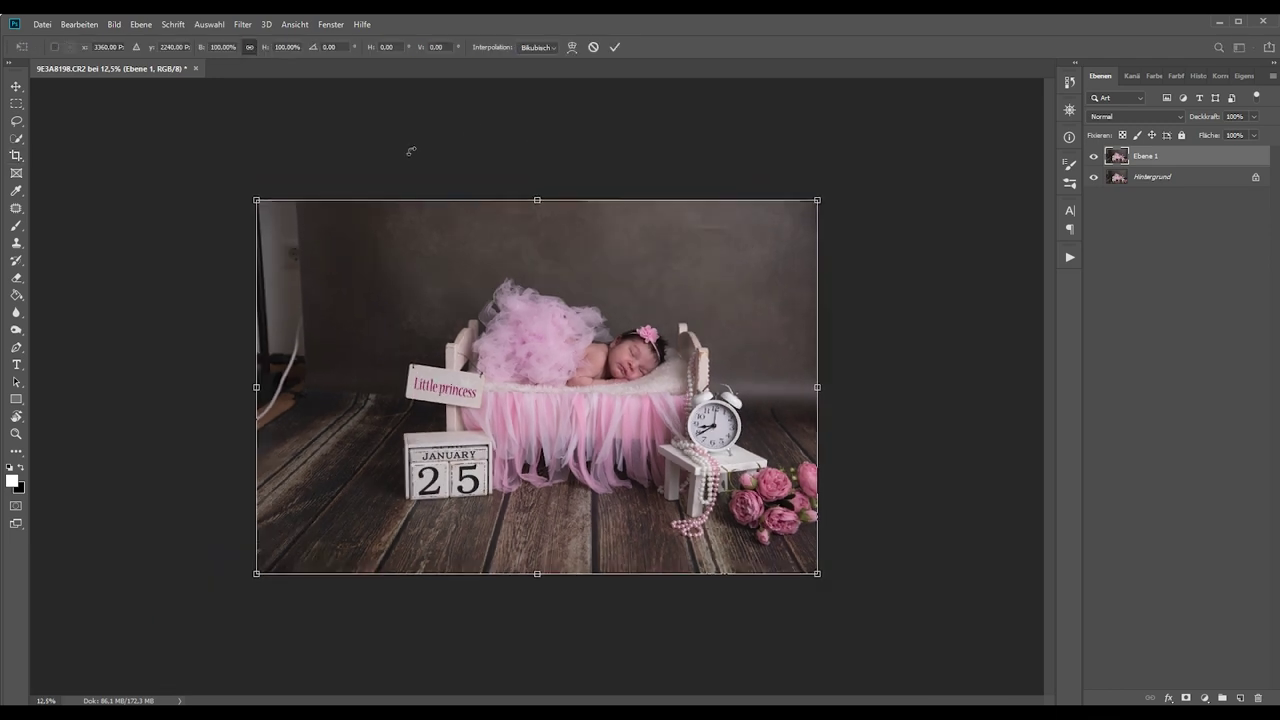
{"action": "key", "text": "ctrl+minus"}
{"action": "left_click_drag", "start_coordinate": [350, 263], "coordinate": [277, 221]}
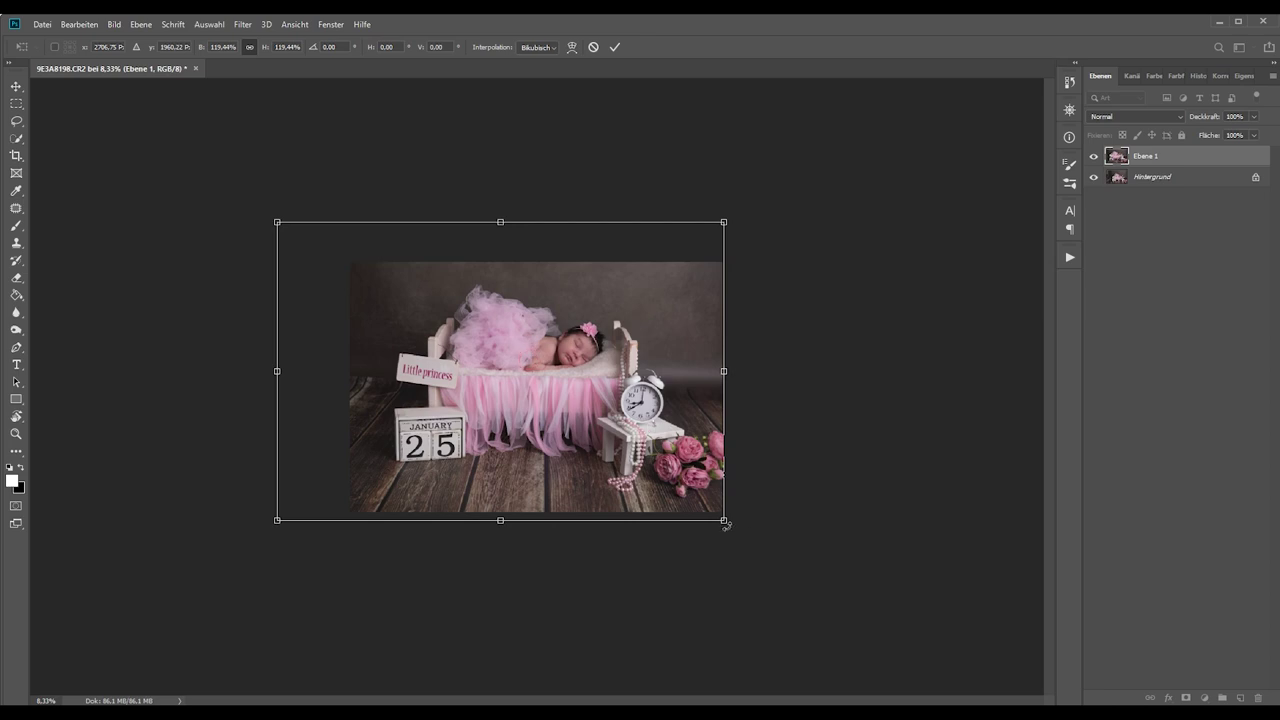
{"action": "left_click_drag", "start_coordinate": [723, 520], "coordinate": [703, 507]}
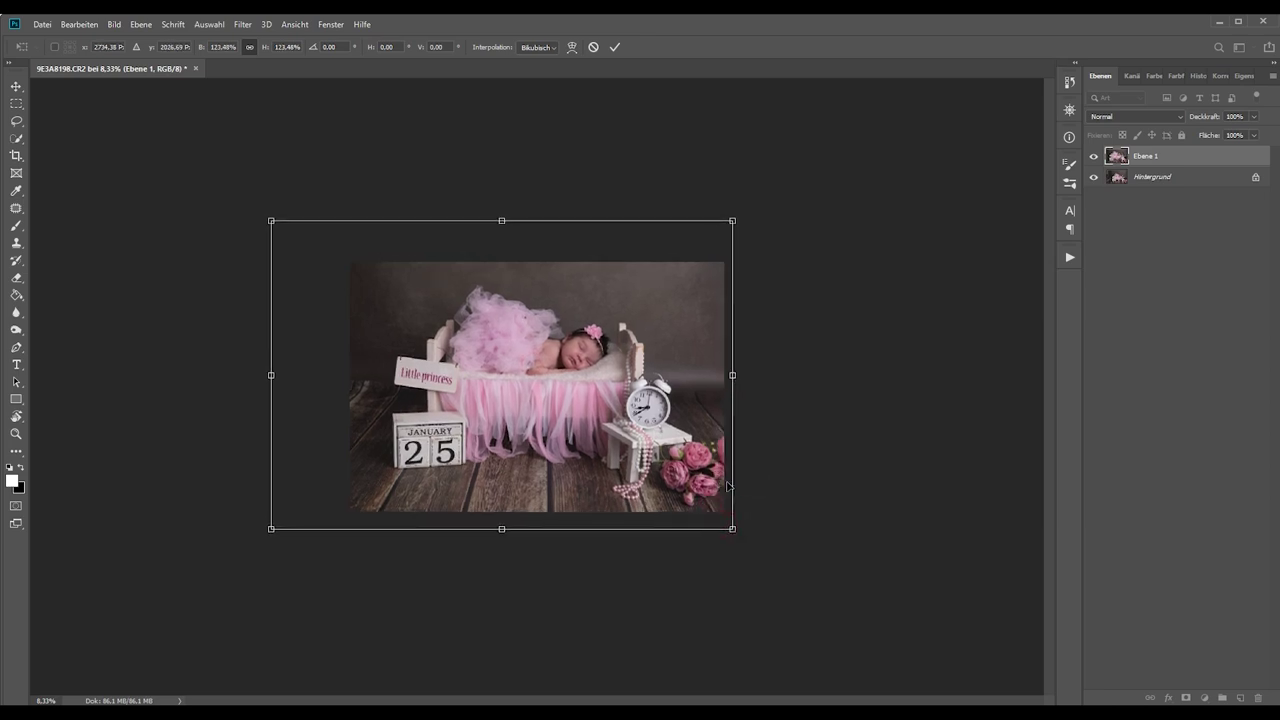
Nudge the enlarged layer into place and apply the 123.48% proportional scale.
{"action": "key", "text": "ctrl+plus"}
{"action": "left_click_drag", "start_coordinate": [716, 476], "coordinate": [702, 478]}
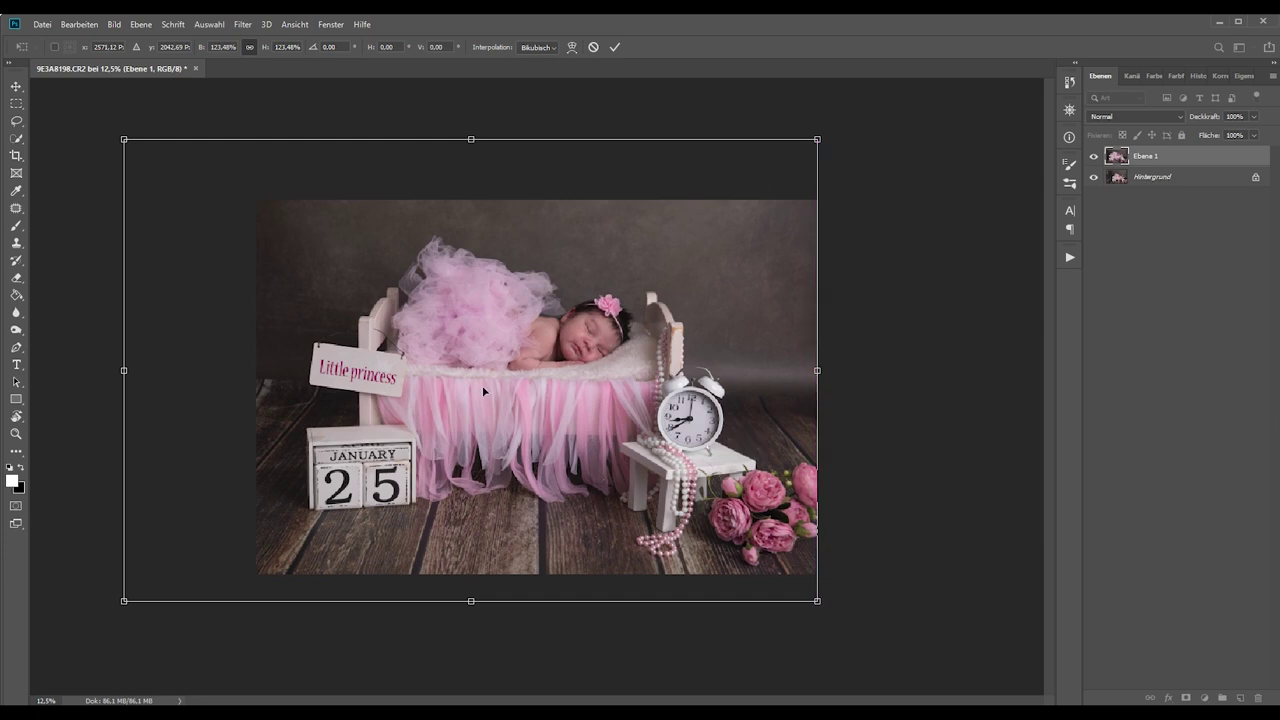
{"action": "left_click_drag", "start_coordinate": [483, 390], "coordinate": [483, 398]}
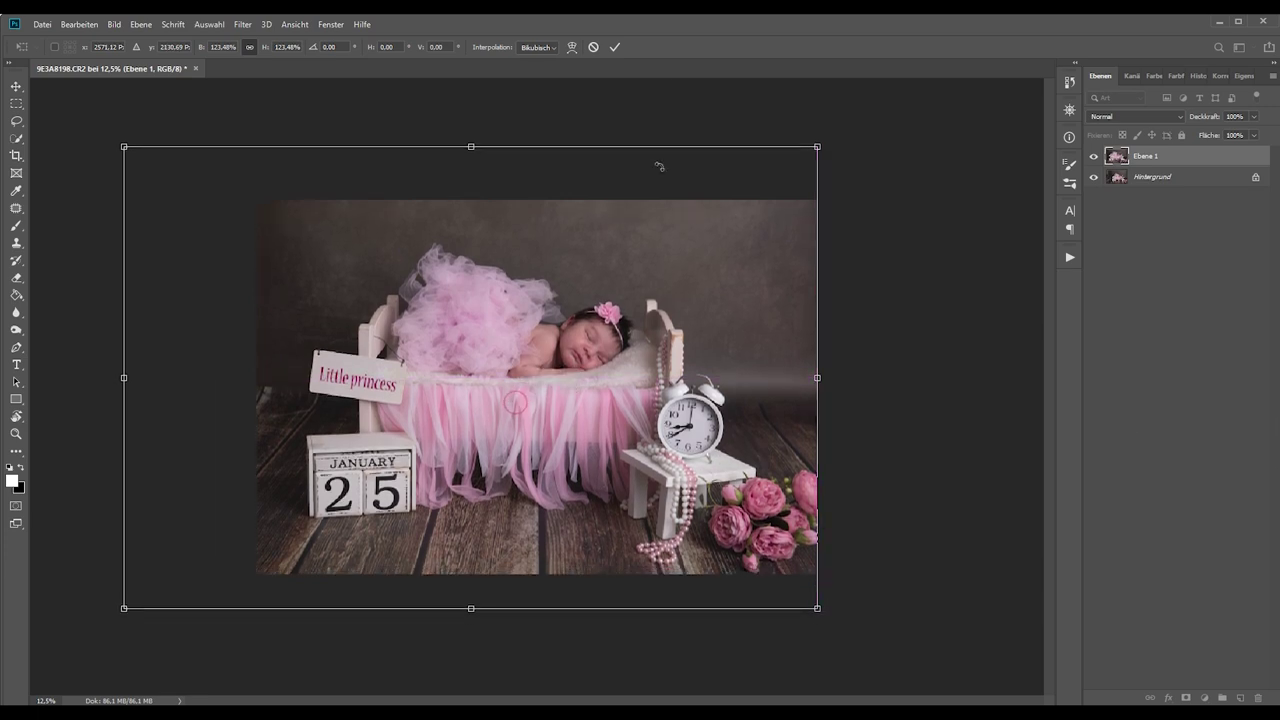
{"action": "key", "text": "ctrl+plus"}
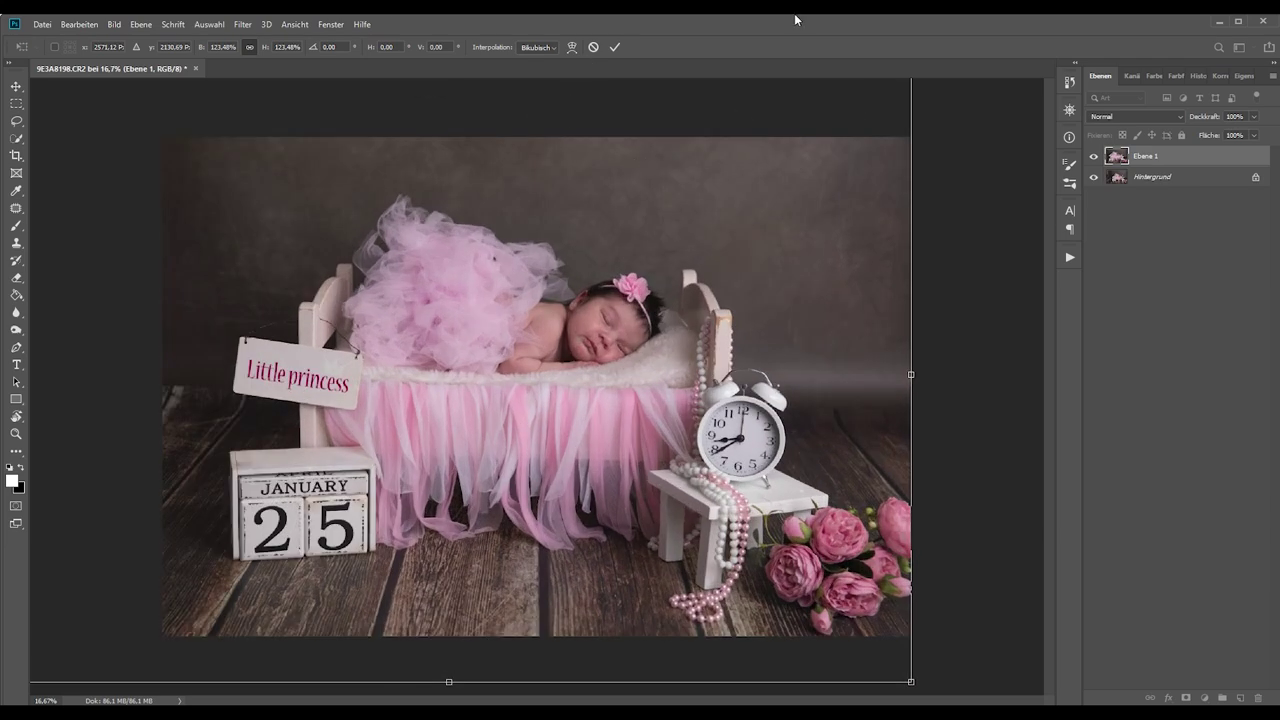
{"action": "left_click", "coordinate": [616, 47]}
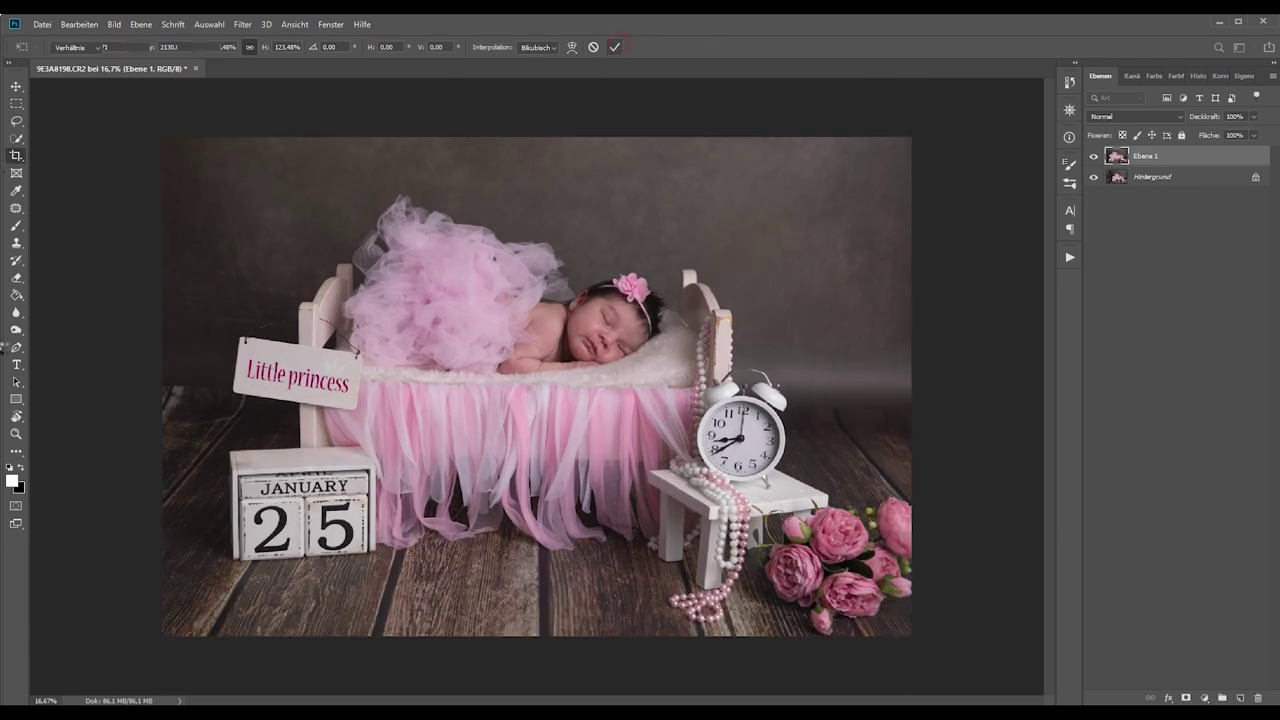
{"action": "key", "text": "c"}
{"action": "key", "text": "ctrl+minus"}
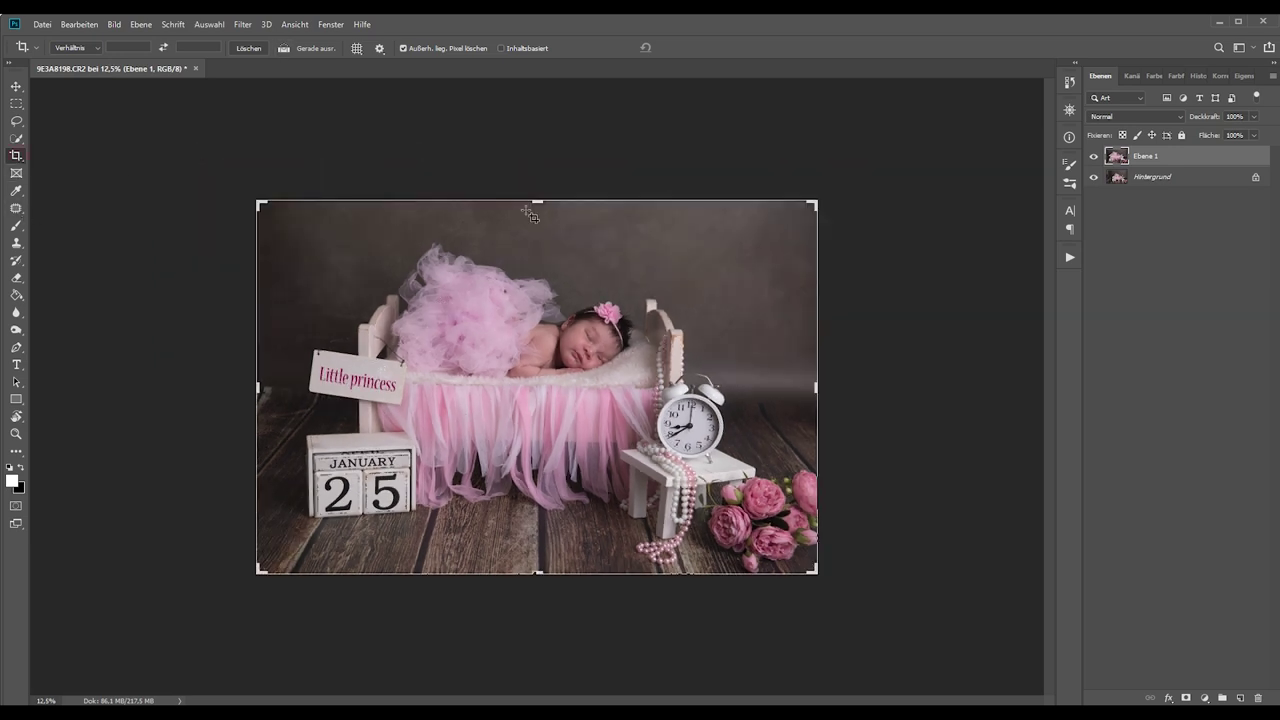
Crop to the canvas edges, deleting the overflowing pixels of Ebene 1.
{"action": "left_click", "coordinate": [538, 204]}
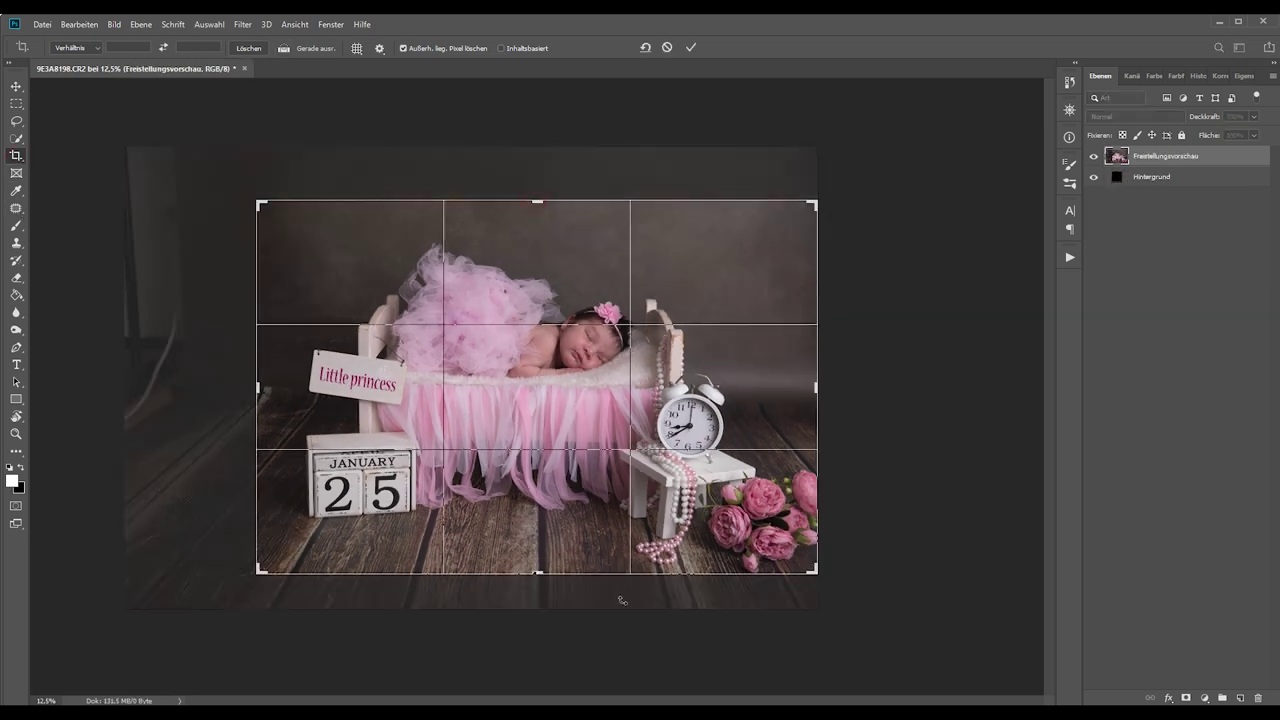
{"action": "left_click", "coordinate": [692, 47]}
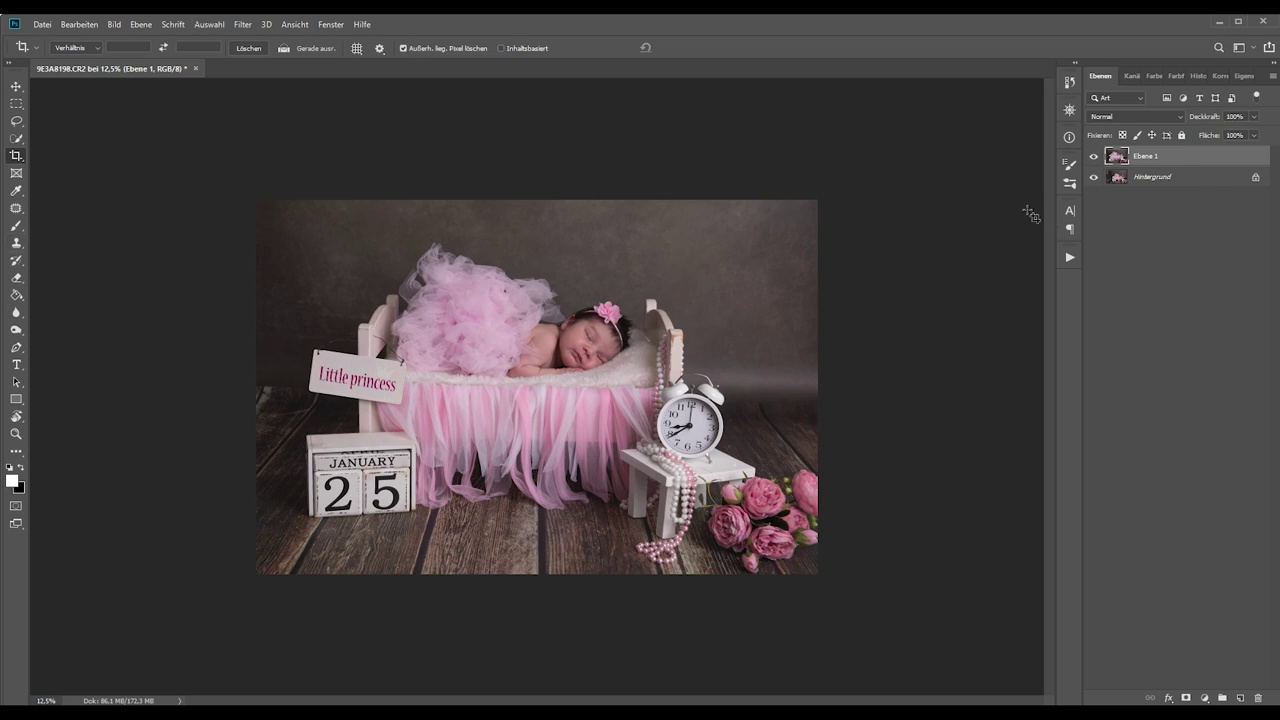
Duplicate the layer and rename the two layers 'zuschnitt' and 'ausbessern'.
{"action": "key", "text": "ctrl+j"}
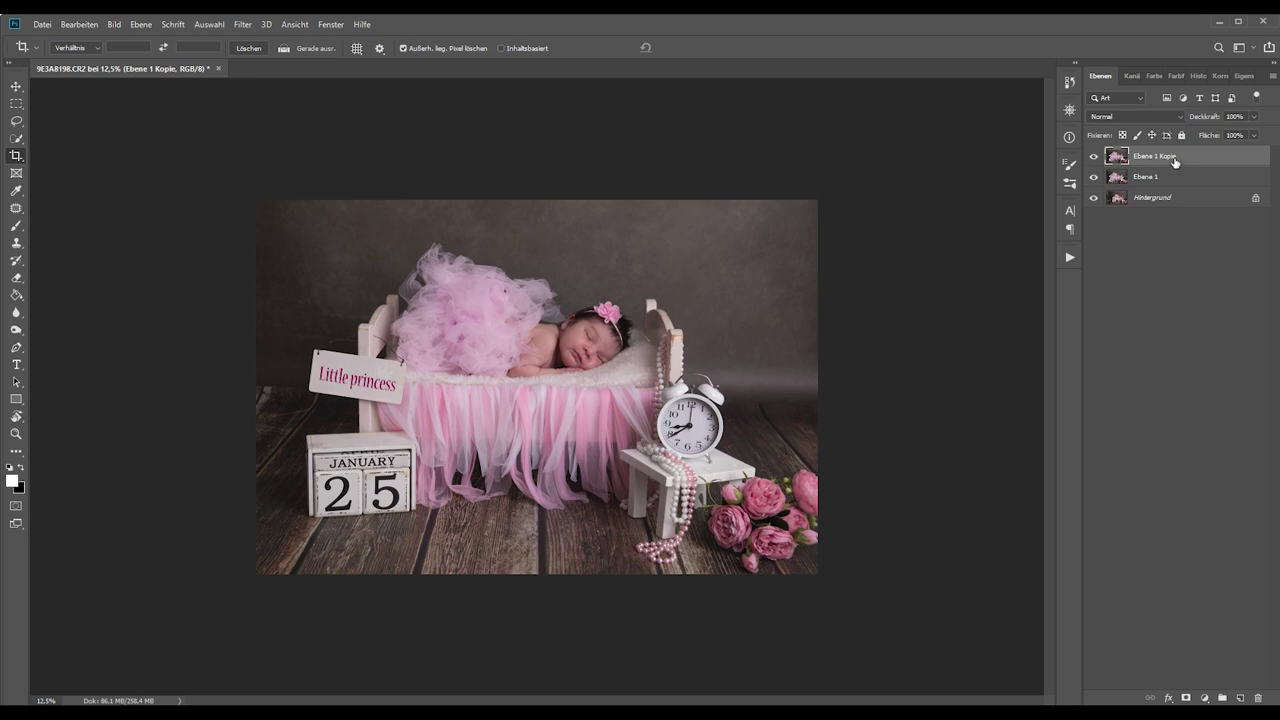
{"action": "double_click", "coordinate": [1155, 180]}
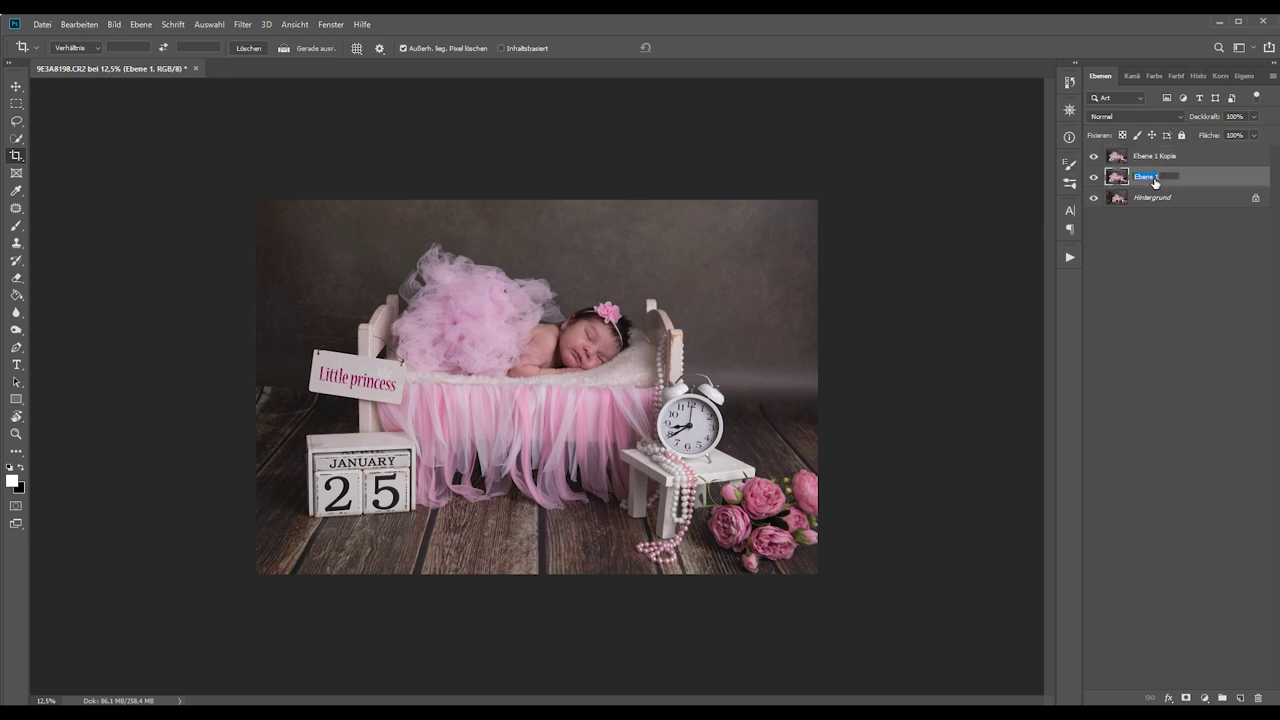
{"action": "type", "text": "zuschnitt"}
{"action": "left_click", "coordinate": [1258, 295]}
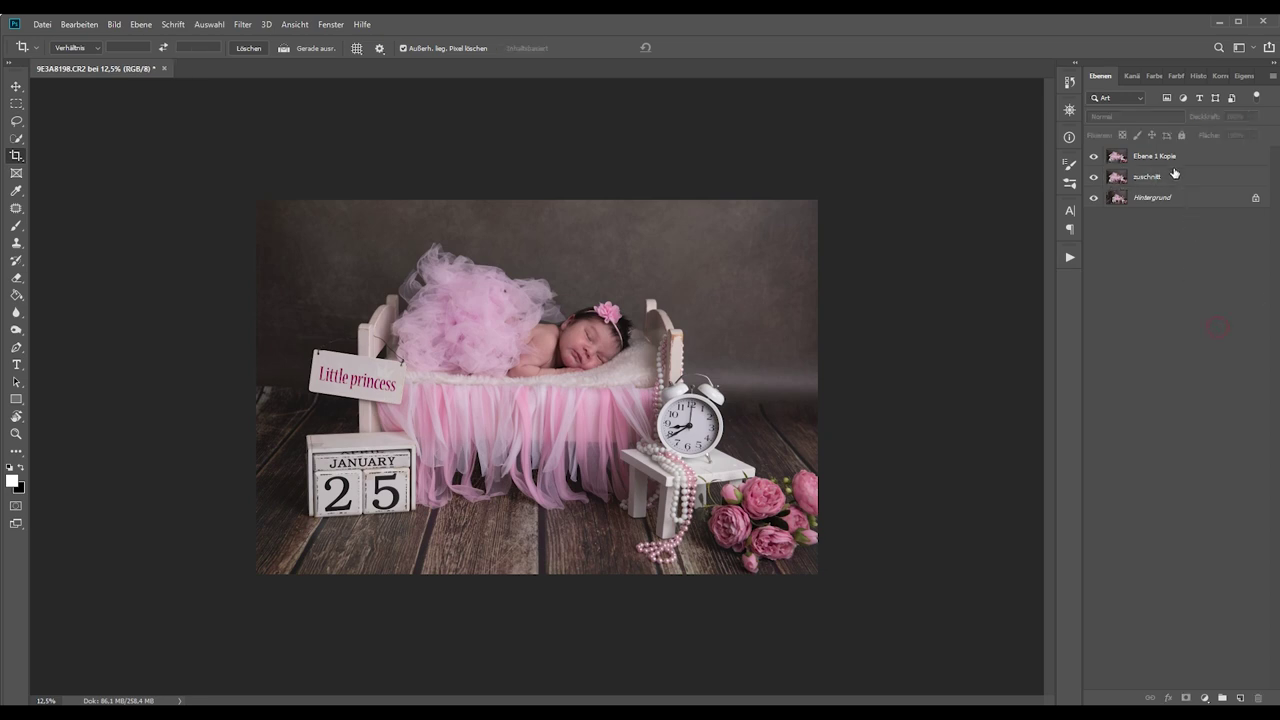
{"action": "double_click", "coordinate": [1167, 157]}
{"action": "type", "text": "ausbessern"}
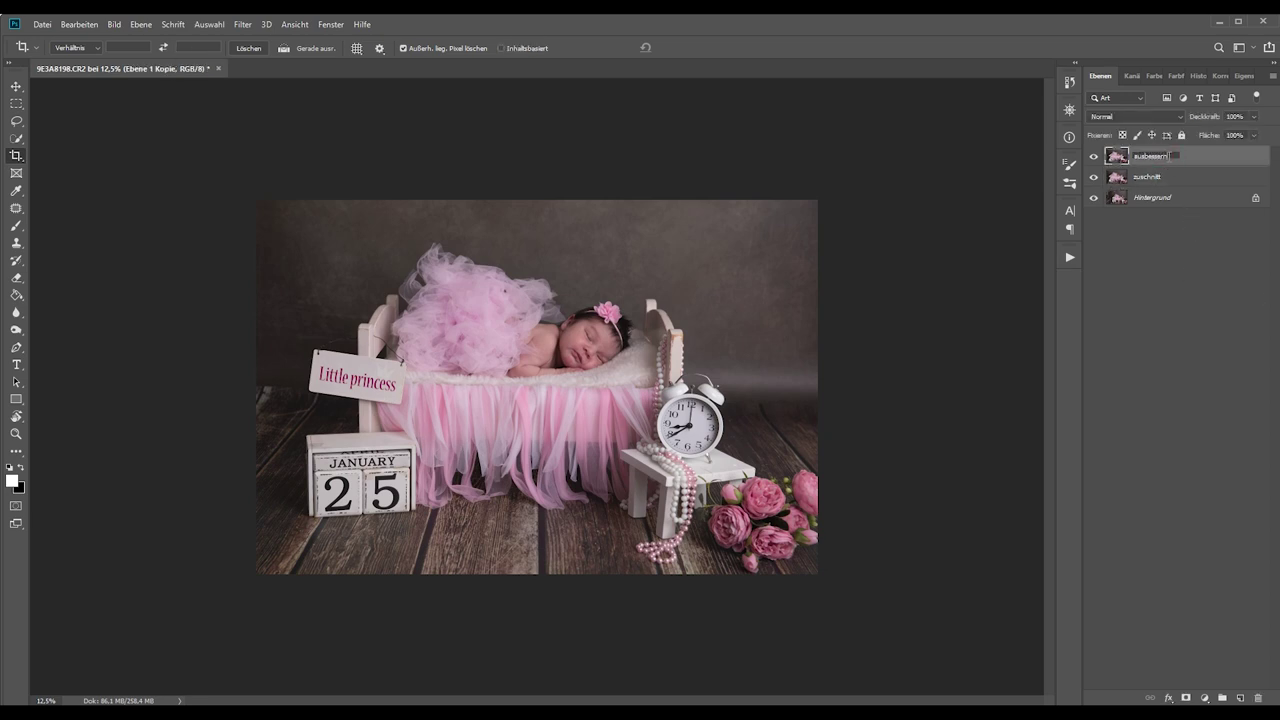
{"action": "key", "text": "Return"}
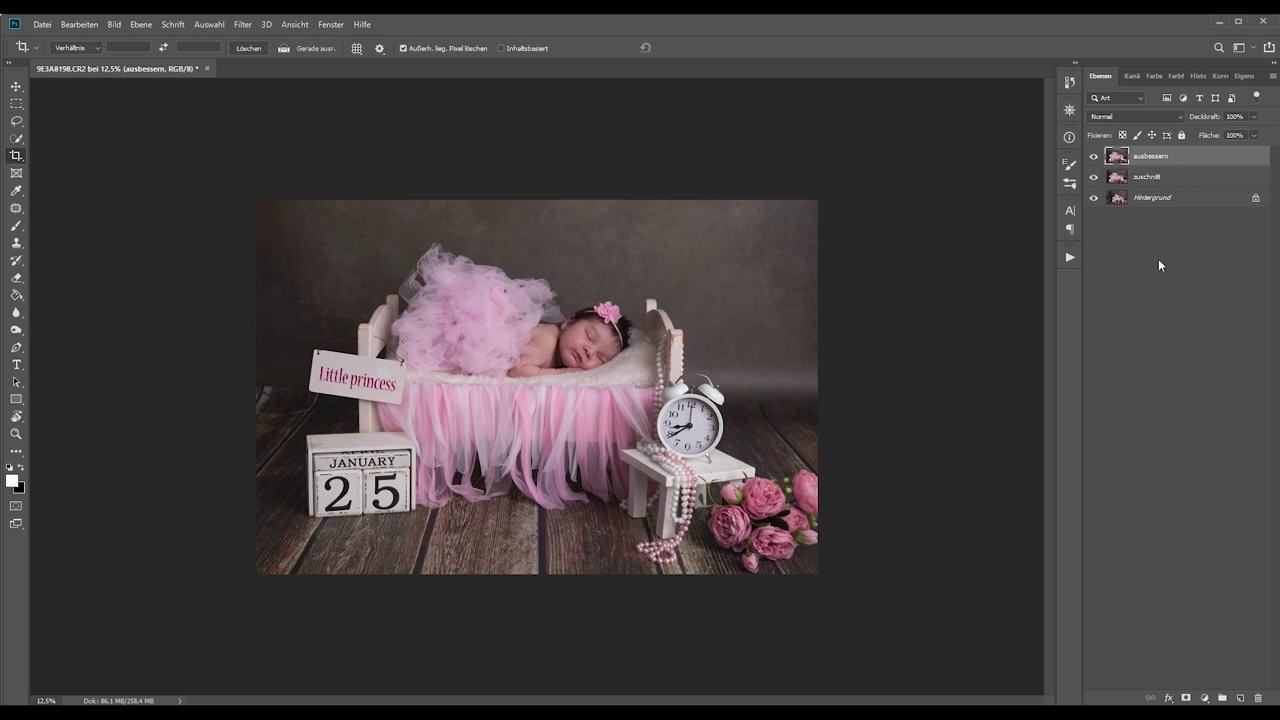
Select the Patch tool and zoom in on the photo's upper-left area.
{"action": "left_click", "coordinate": [15, 209]}
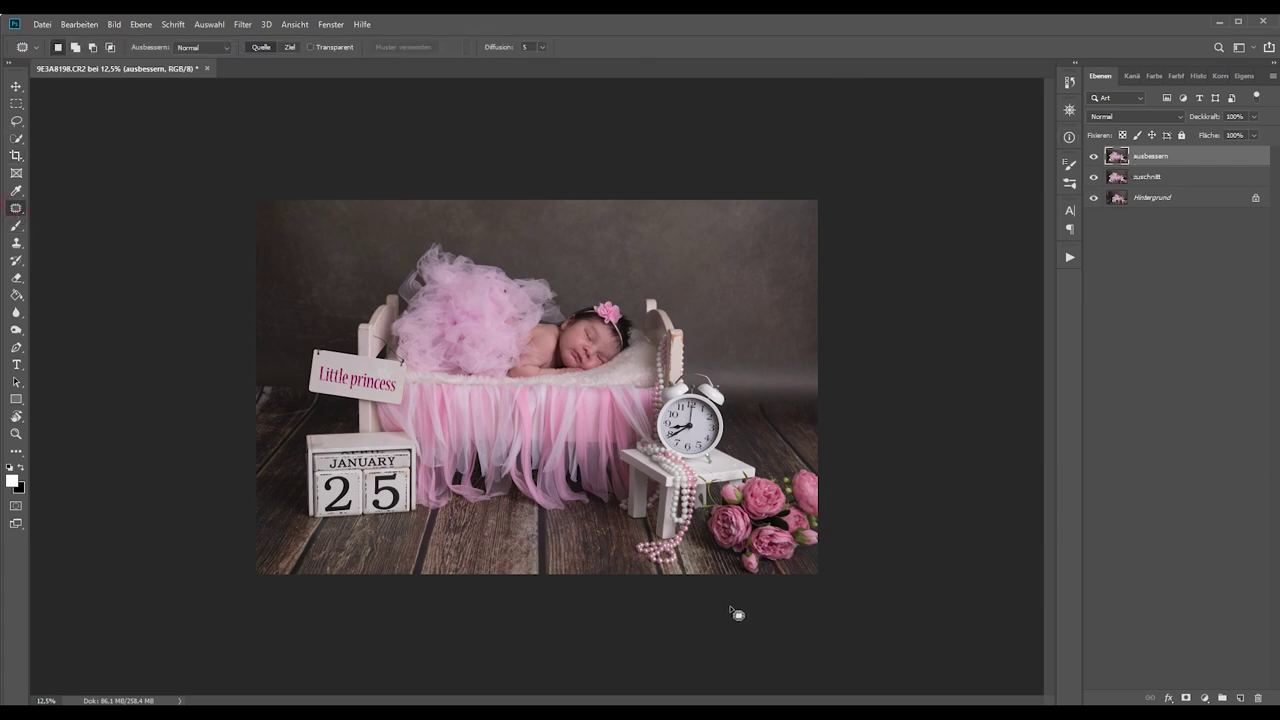
{"action": "key", "text": "ctrl+plus"}
{"action": "key", "text": "ctrl+plus"}
{"action": "scroll", "coordinate": [611, 509], "scroll_direction": "up", "scroll_amount": 3}
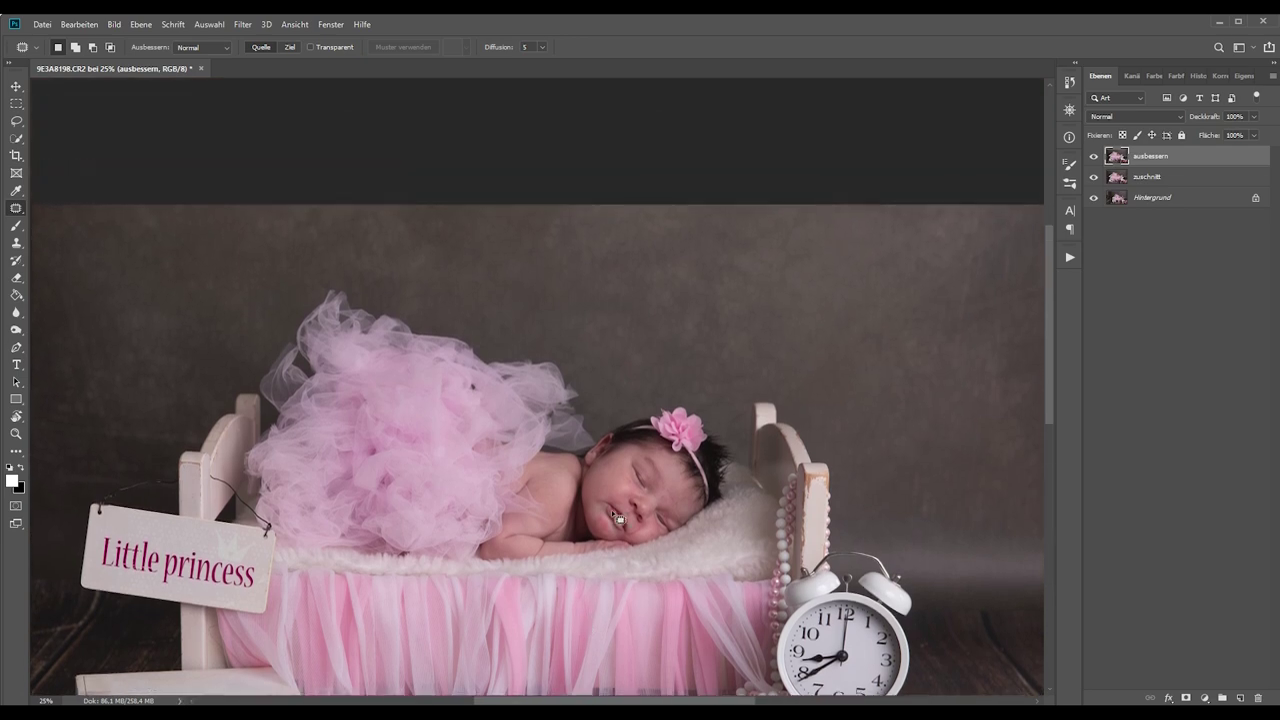
{"action": "key", "text": "ctrl+plus"}
Patch two small spots on the dark backdrop.
{"action": "scroll", "coordinate": [531, 345], "scroll_direction": "left", "scroll_amount": 5}
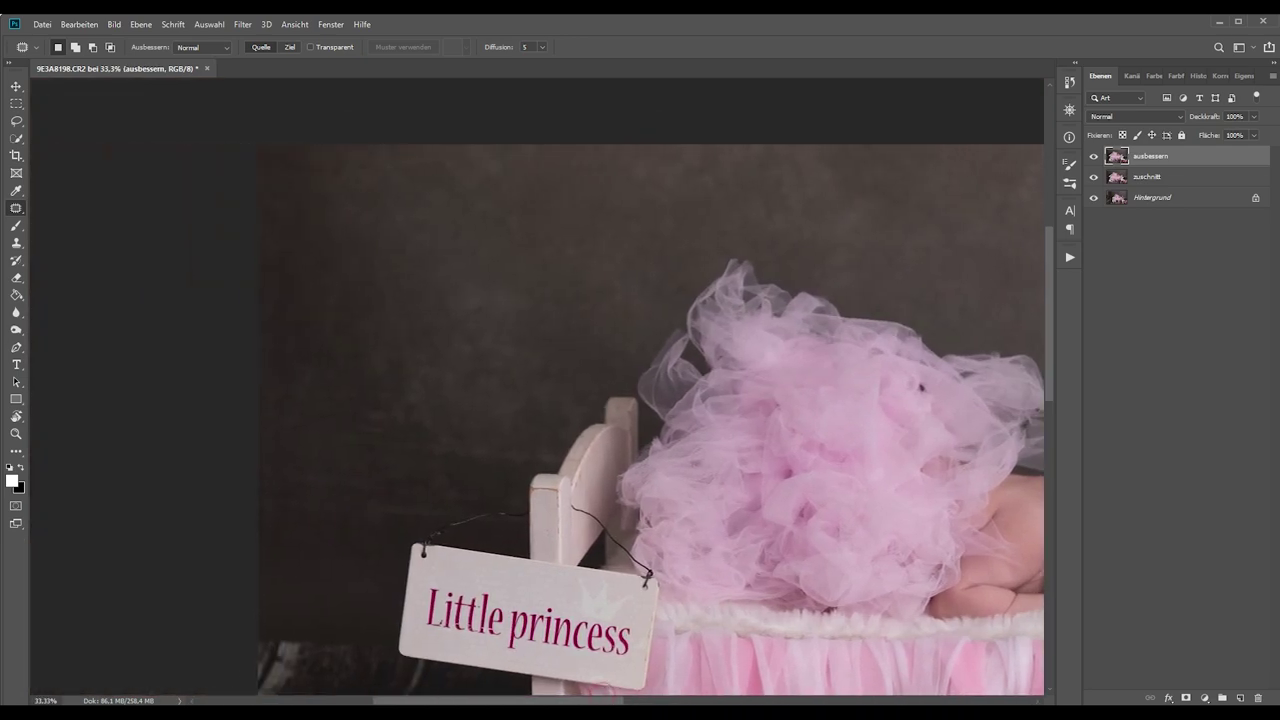
{"action": "left_click_drag", "start_coordinate": [540, 260], "coordinate": [472, 288]}
{"action": "left_click", "coordinate": [527, 432]}
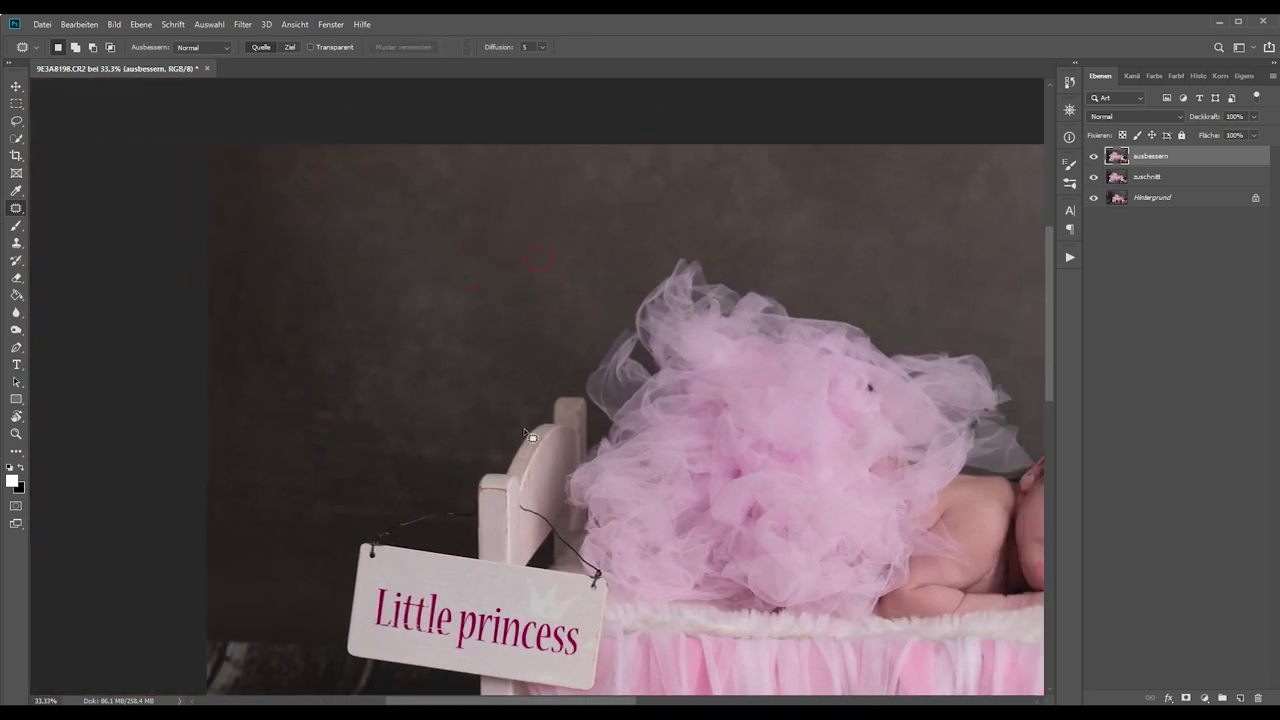
{"action": "scroll", "coordinate": [596, 615], "scroll_direction": "right", "scroll_amount": 5}
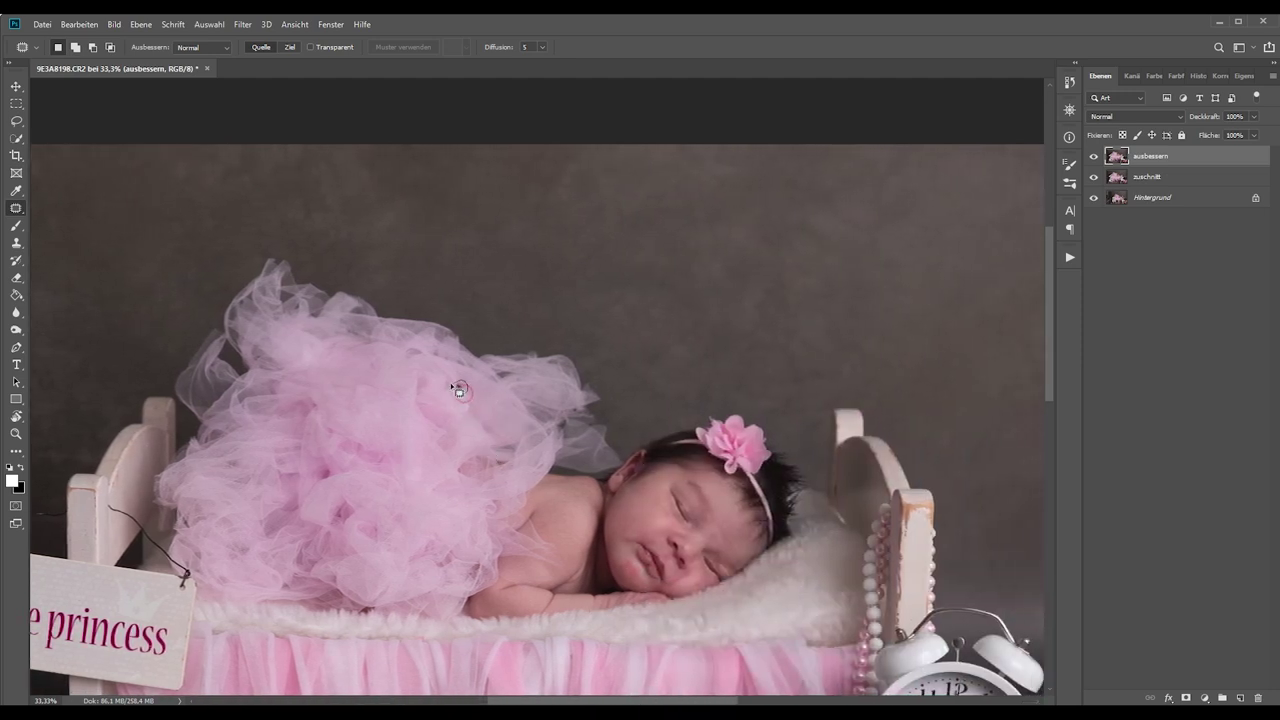
{"action": "left_click_drag", "start_coordinate": [458, 390], "coordinate": [429, 380]}
{"action": "left_click", "coordinate": [433, 380]}
Pan and scroll around the photo to inspect the baby's skin close up.
{"action": "left_click_drag", "start_coordinate": [640, 700], "coordinate": [740, 522]}
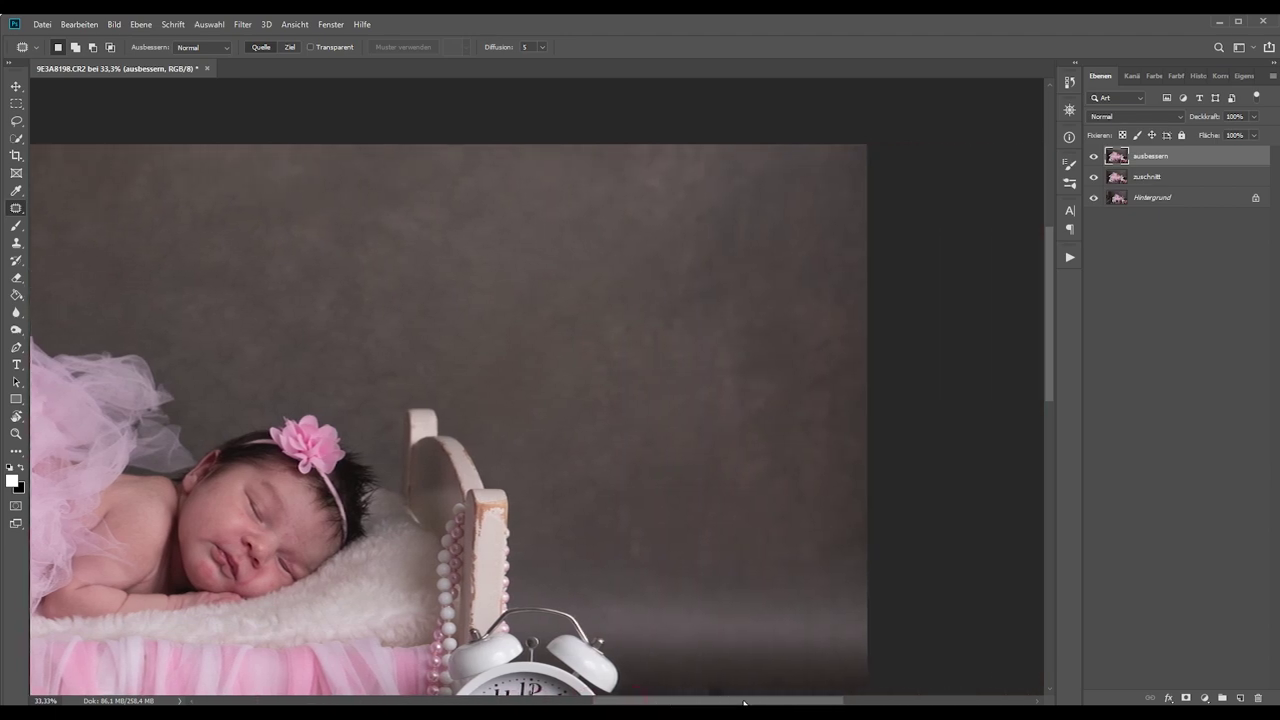
{"action": "scroll", "coordinate": [680, 454], "scroll_direction": "down", "scroll_amount": 1}
{"action": "scroll", "coordinate": [680, 454], "scroll_direction": "down", "scroll_amount": 3}
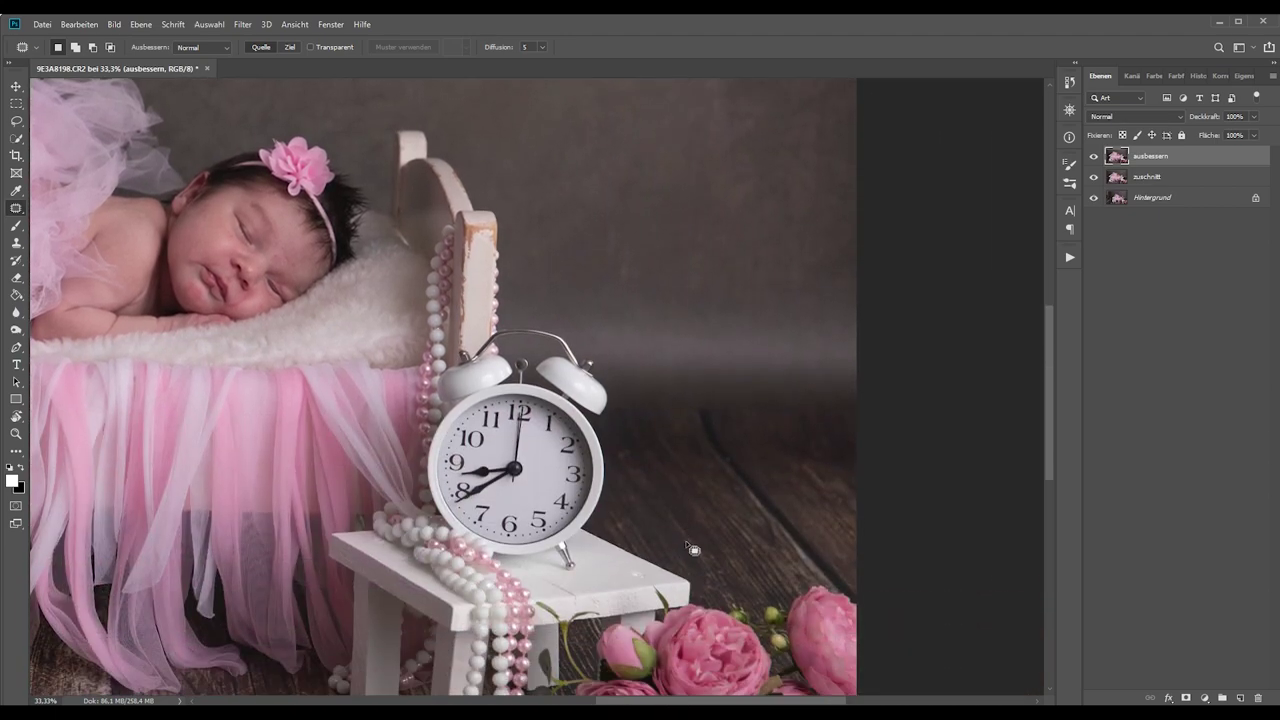
{"action": "scroll", "coordinate": [703, 586], "scroll_direction": "down", "scroll_amount": 2}
{"action": "scroll", "coordinate": [703, 586], "scroll_direction": "down", "scroll_amount": 3}
{"action": "scroll", "coordinate": [596, 521], "scroll_direction": "left", "scroll_amount": 5}
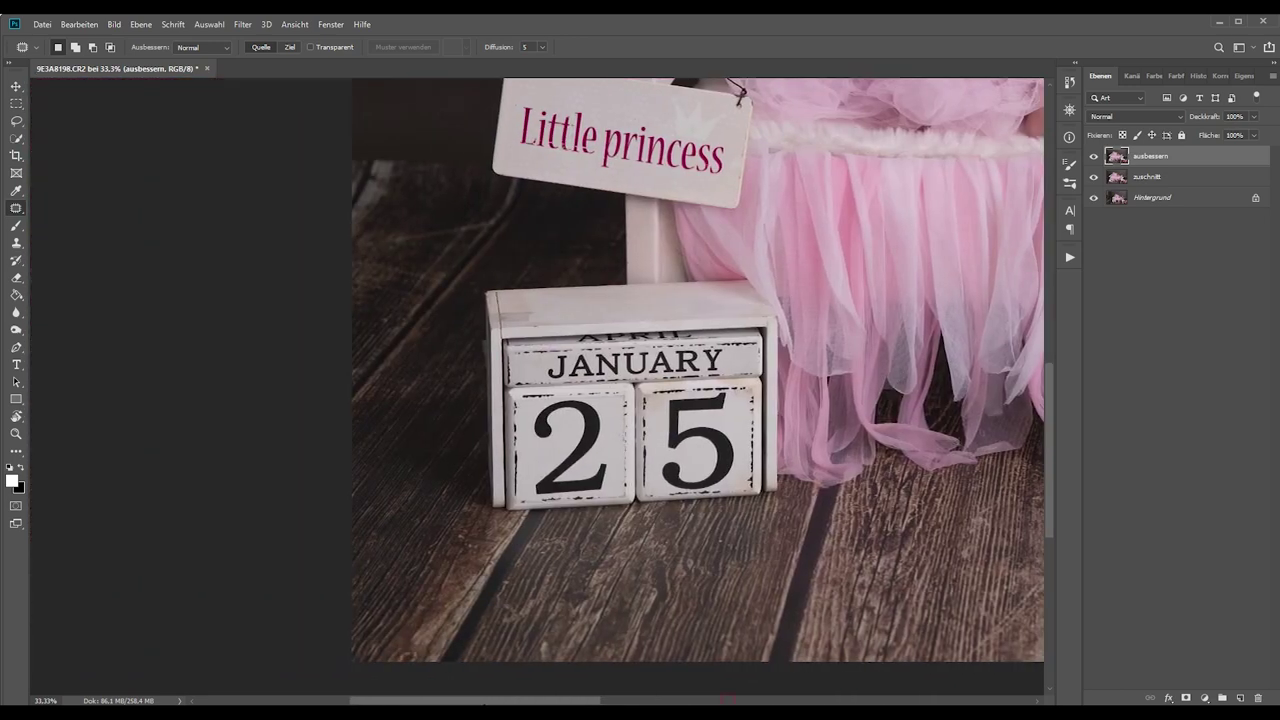
{"action": "scroll", "coordinate": [596, 521], "scroll_direction": "up", "scroll_amount": 2}
{"action": "scroll", "coordinate": [596, 521], "scroll_direction": "up", "scroll_amount": 2}
{"action": "scroll", "coordinate": [596, 521], "scroll_direction": "up", "scroll_amount": 2}
{"action": "scroll", "coordinate": [596, 521], "scroll_direction": "up", "scroll_amount": 1}
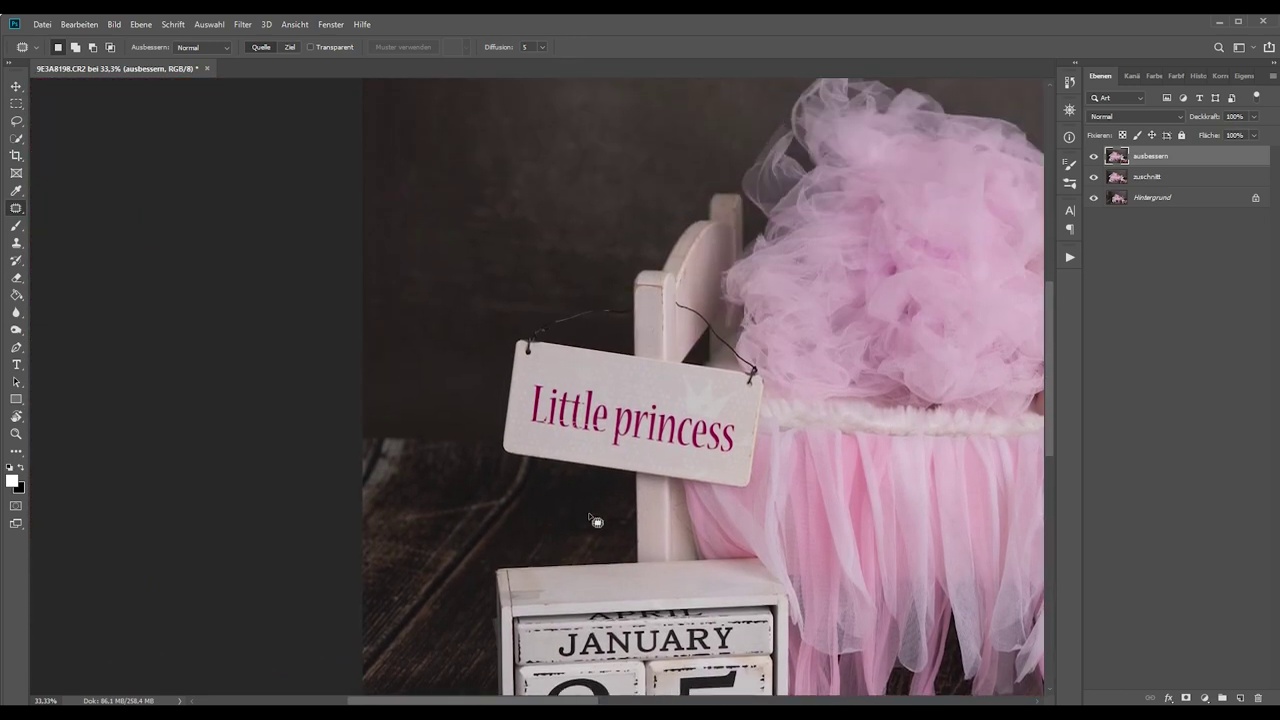
{"action": "scroll", "coordinate": [591, 520], "scroll_direction": "up", "scroll_amount": 2}
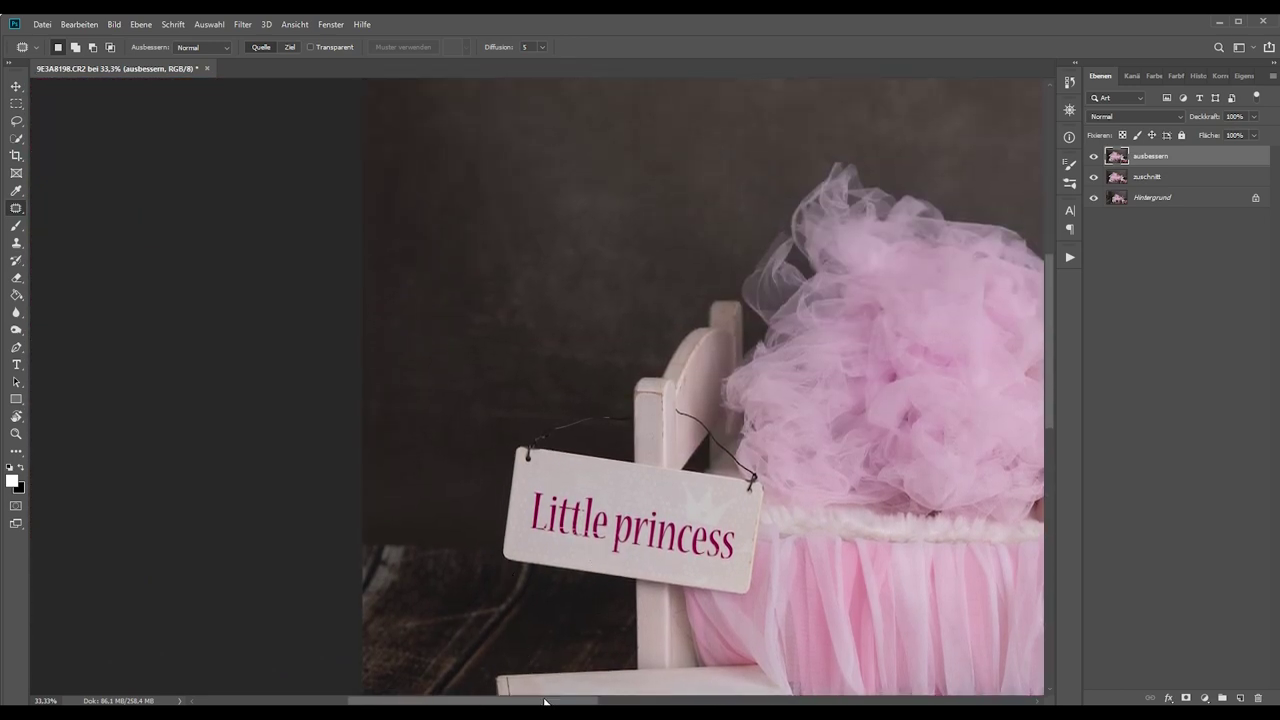
{"action": "left_click_drag", "start_coordinate": [545, 703], "coordinate": [700, 672]}
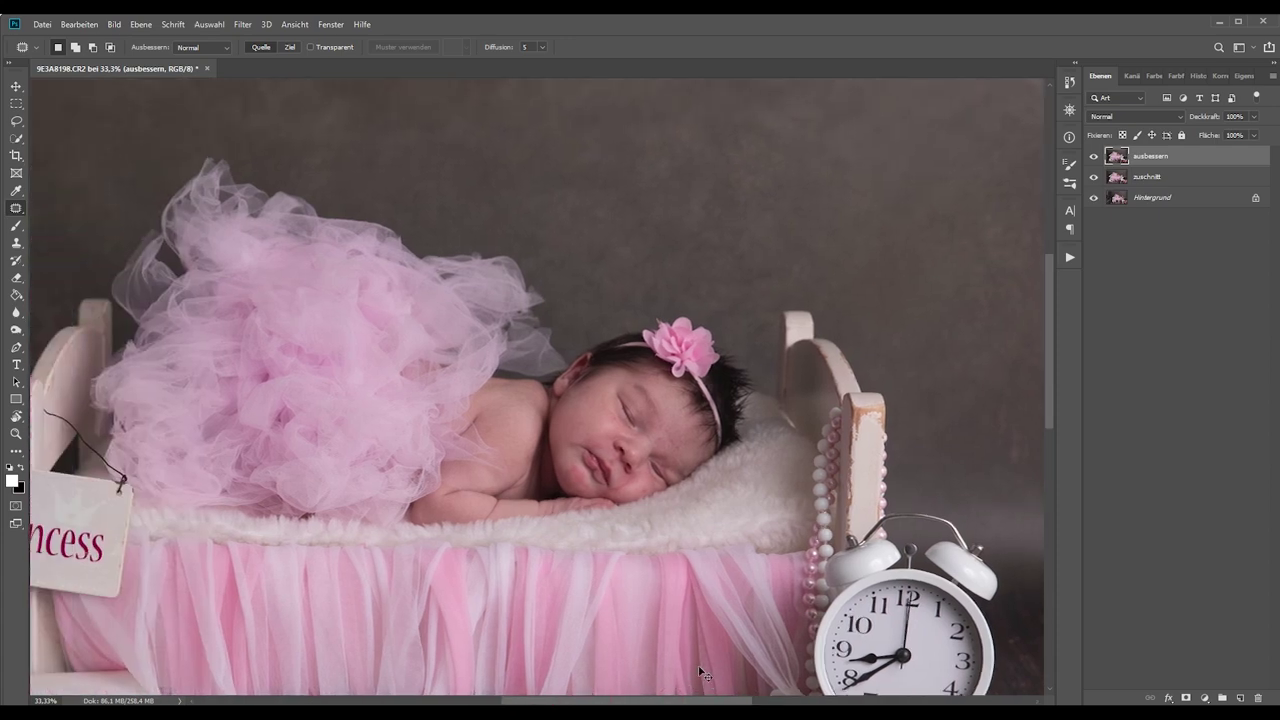
{"action": "scroll", "coordinate": [491, 403], "scroll_direction": "up", "scroll_amount": 2}
{"action": "scroll", "coordinate": [485, 400], "scroll_direction": "down", "scroll_amount": 2}
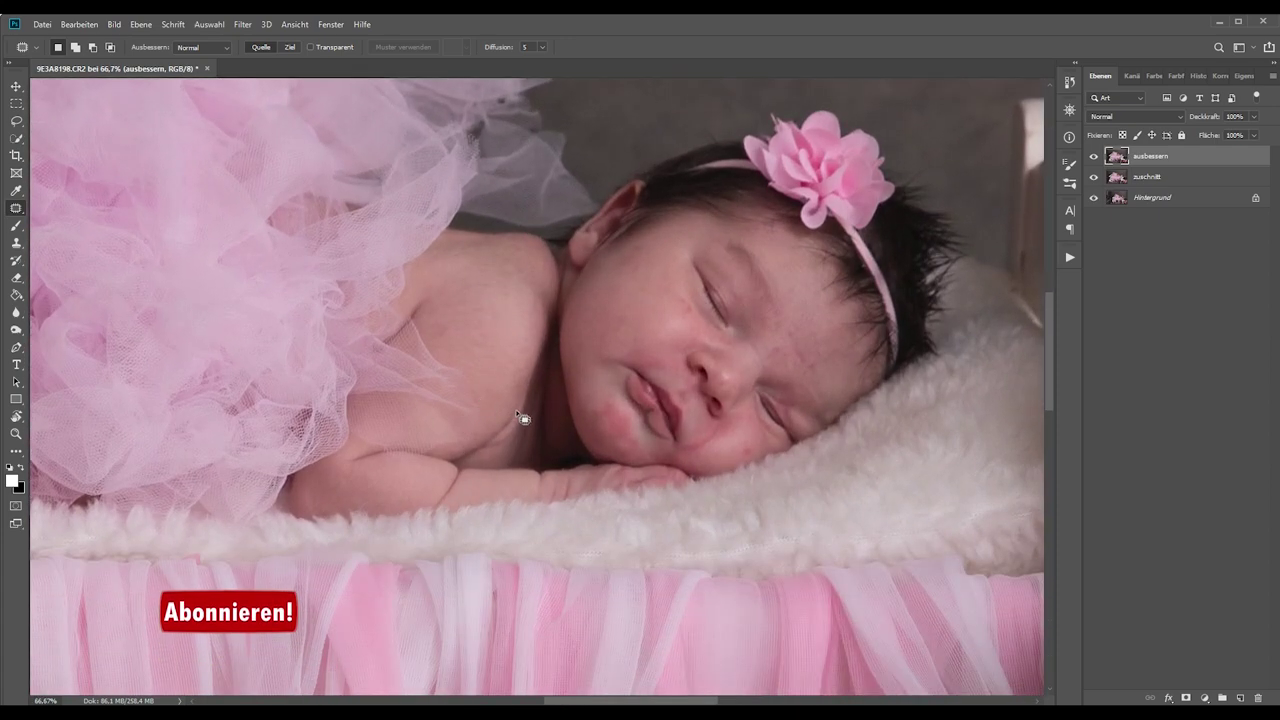
{"action": "scroll", "coordinate": [510, 417], "scroll_direction": "up", "scroll_amount": 1}
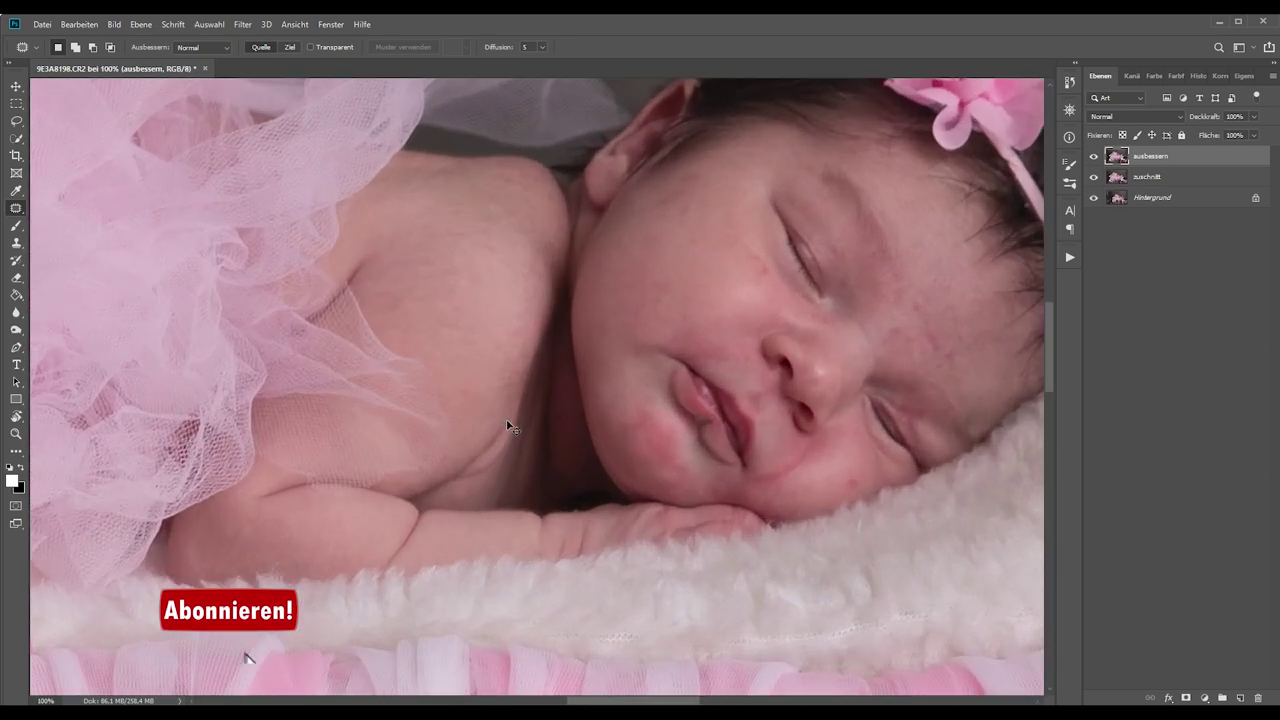
{"action": "scroll", "coordinate": [507, 421], "scroll_direction": "down", "scroll_amount": 1}
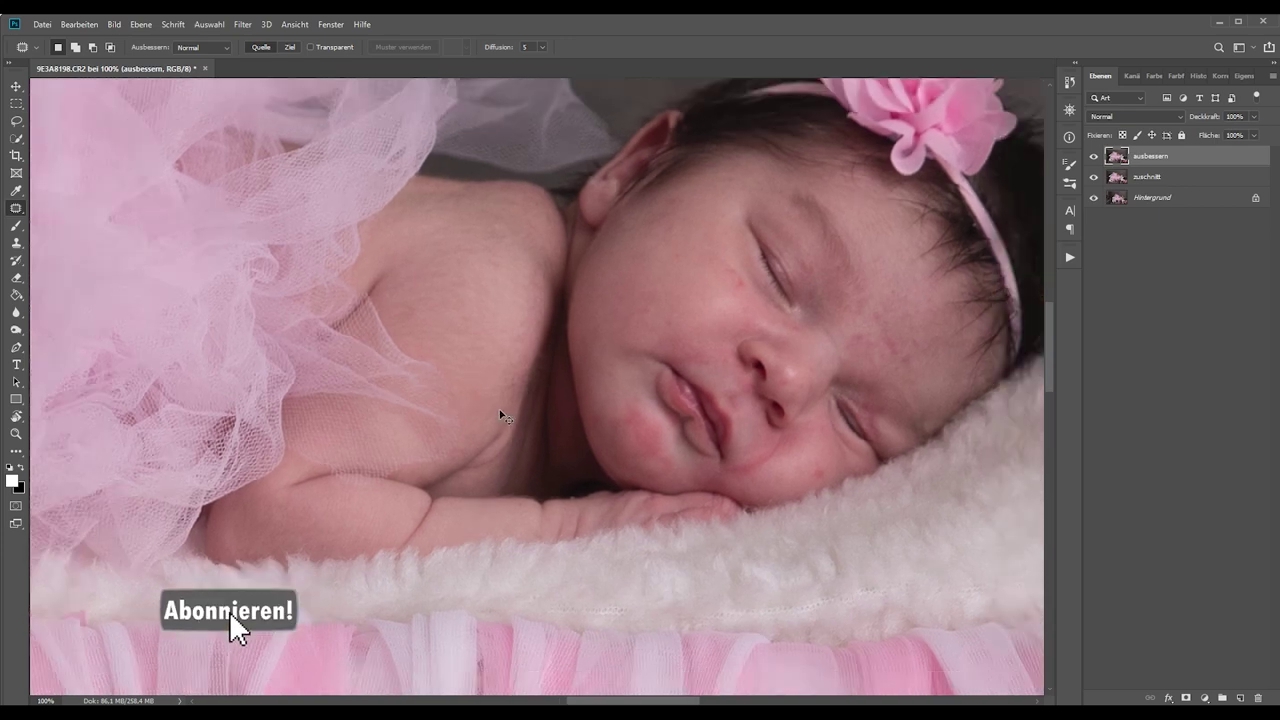
{"action": "scroll", "coordinate": [506, 420], "scroll_direction": "down", "scroll_amount": 1}
{"action": "scroll", "coordinate": [505, 418], "scroll_direction": "down", "scroll_amount": 1}
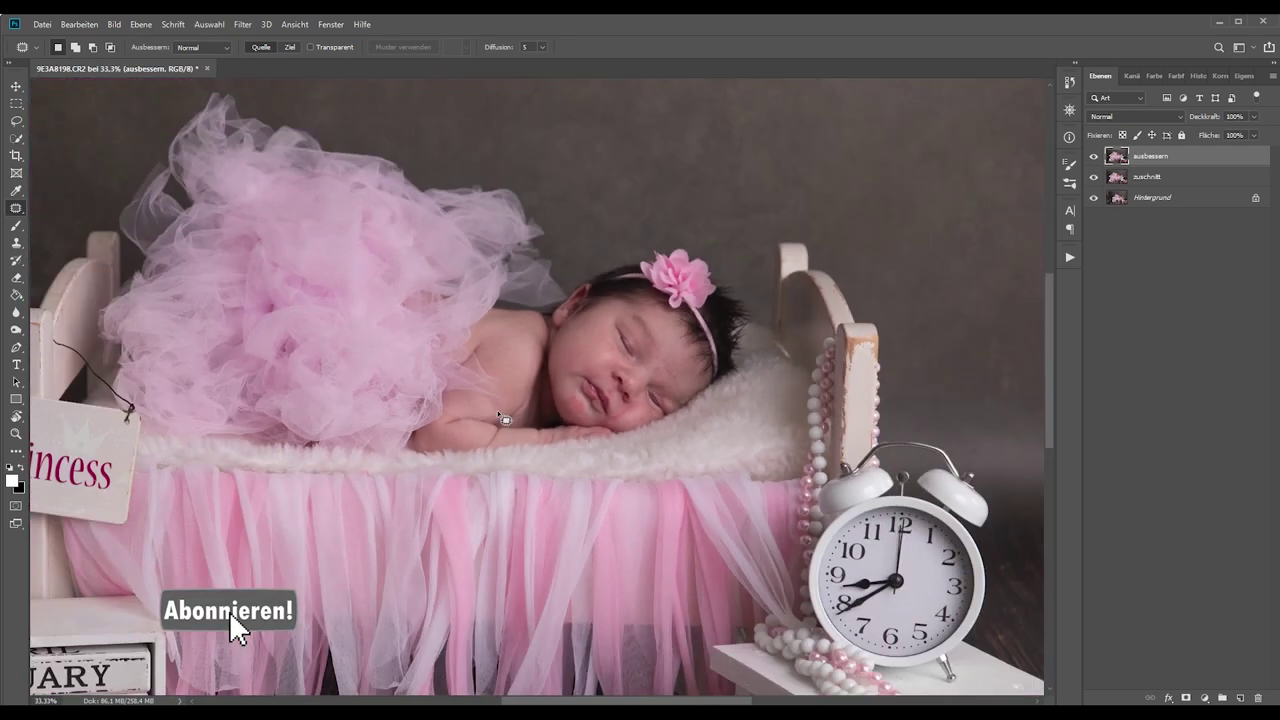
{"action": "scroll", "coordinate": [505, 419], "scroll_direction": "up", "scroll_amount": 3}
{"action": "scroll", "coordinate": [495, 414], "scroll_direction": "up", "scroll_amount": 1}
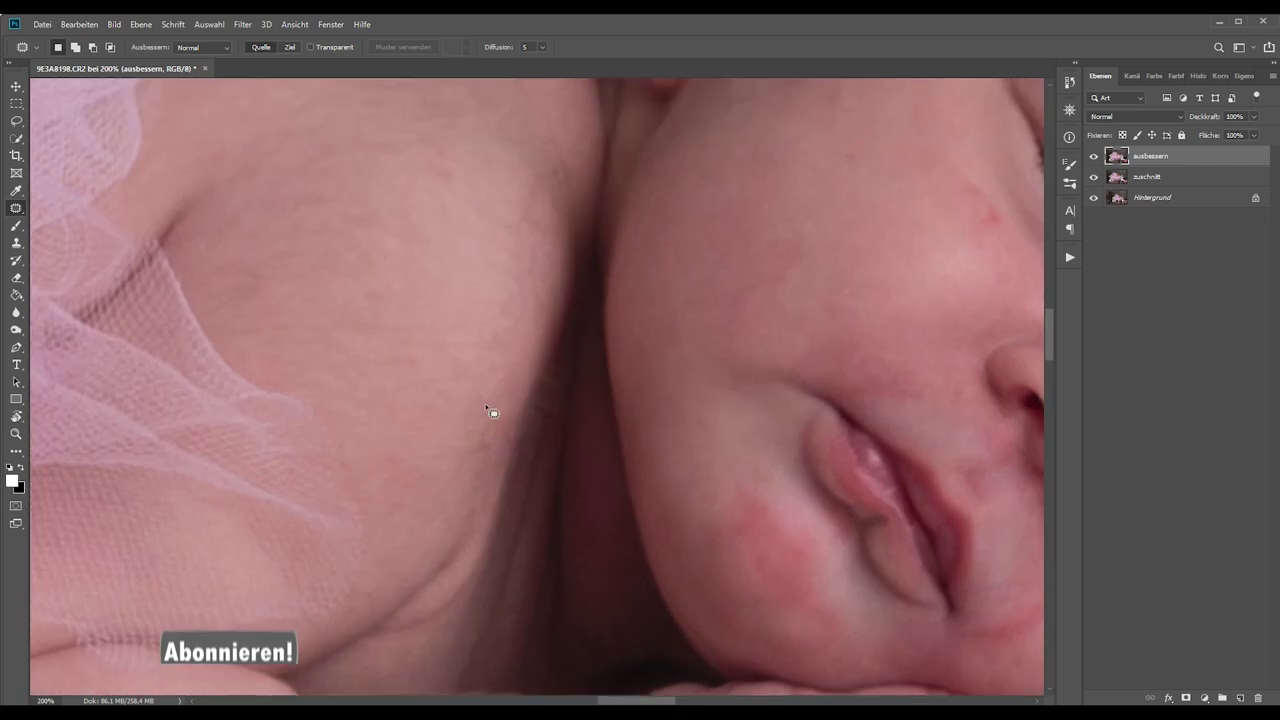
{"action": "scroll", "coordinate": [506, 451], "scroll_direction": "down", "scroll_amount": 1}
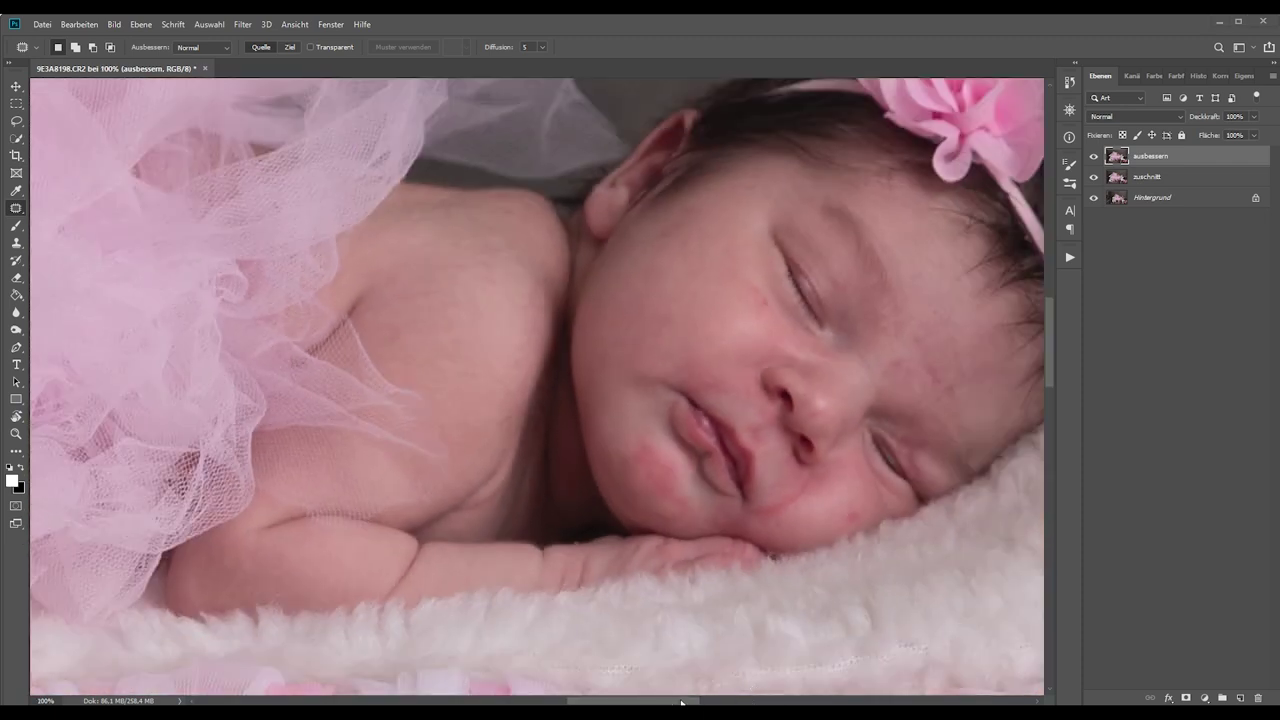
{"action": "left_click_drag", "start_coordinate": [680, 701], "coordinate": [700, 701]}
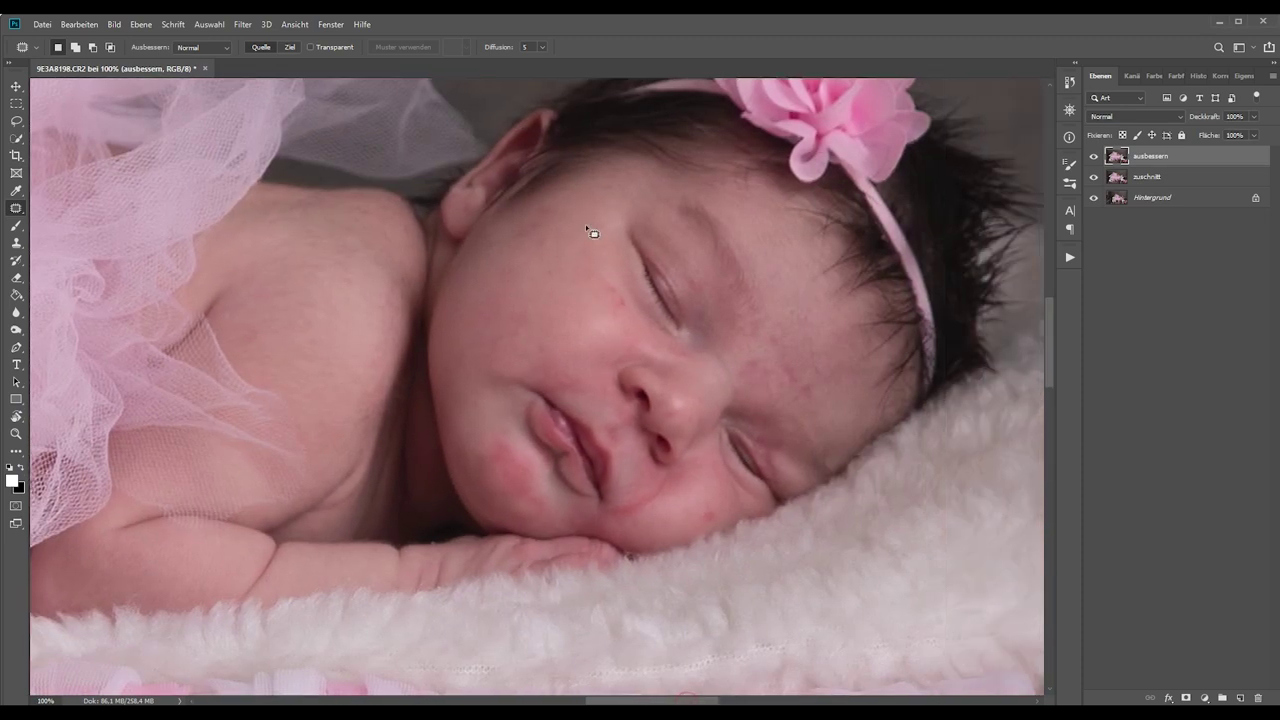
Patch a blemish on the cheek and another near the chin.
{"action": "mouse_move", "coordinate": [556, 300]}
{"action": "left_mouse_down"}
{"action": "mouse_move", "coordinate": [540, 290]}
{"action": "mouse_move", "coordinate": [552, 246]}
{"action": "left_mouse_up"}
{"action": "left_click", "coordinate": [543, 213]}
{"action": "mouse_move", "coordinate": [625, 315]}
{"action": "left_mouse_down"}
{"action": "mouse_move", "coordinate": [613, 288]}
{"action": "mouse_move", "coordinate": [590, 323]}
{"action": "mouse_move", "coordinate": [603, 306]}
{"action": "left_mouse_up"}
{"action": "left_click", "coordinate": [572, 288]}
{"action": "scroll", "coordinate": [712, 520], "scroll_direction": "down", "scroll_amount": 1}
{"action": "left_click_drag", "start_coordinate": [716, 518], "coordinate": [706, 509]}
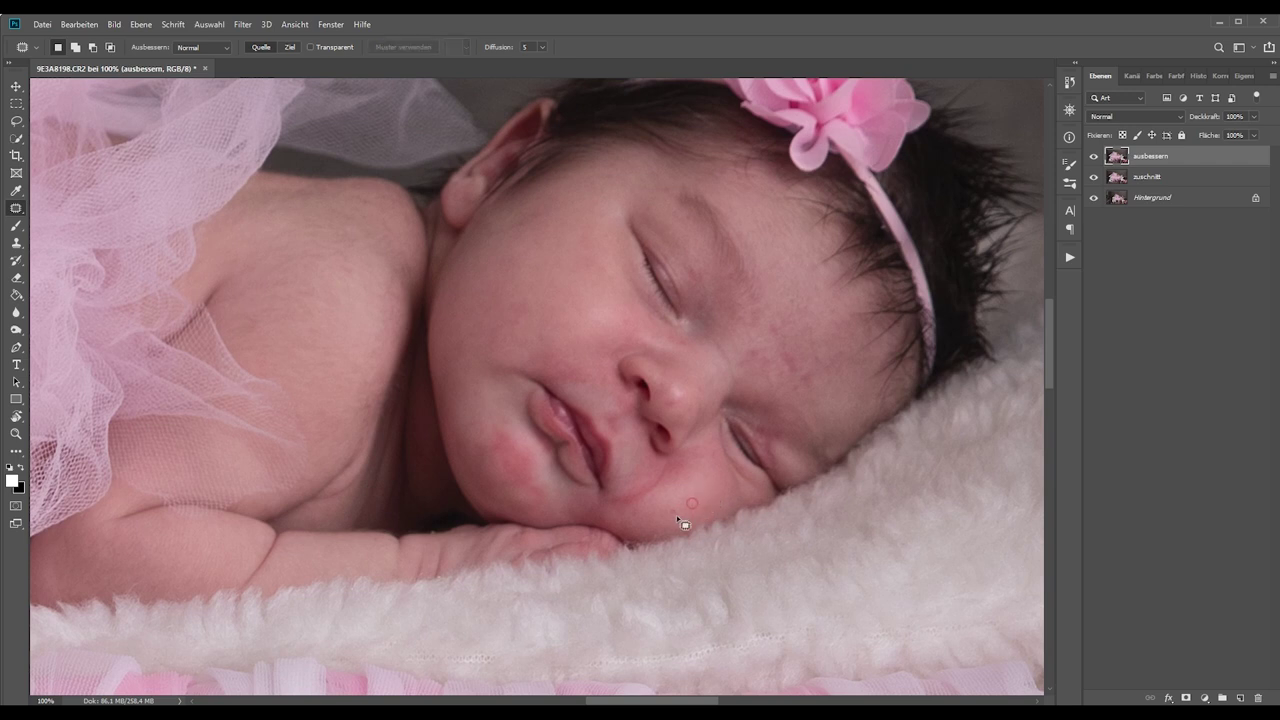
{"action": "left_click", "coordinate": [670, 518]}
Patch two forehead blemishes and a small spot on the cheek.
{"action": "left_click_drag", "start_coordinate": [565, 377], "coordinate": [584, 363]}
{"action": "left_click", "coordinate": [584, 363]}
{"action": "left_click_drag", "start_coordinate": [820, 374], "coordinate": [812, 392]}
{"action": "left_click", "coordinate": [829, 377]}
{"action": "mouse_move", "coordinate": [808, 298]}
{"action": "left_mouse_down"}
{"action": "mouse_move", "coordinate": [780, 326]}
{"action": "mouse_move", "coordinate": [782, 371]}
{"action": "left_mouse_up"}
{"action": "left_click", "coordinate": [814, 357]}
{"action": "scroll", "coordinate": [528, 400], "scroll_direction": "down", "scroll_amount": 3}
{"action": "left_click_drag", "start_coordinate": [488, 382], "coordinate": [509, 400]}
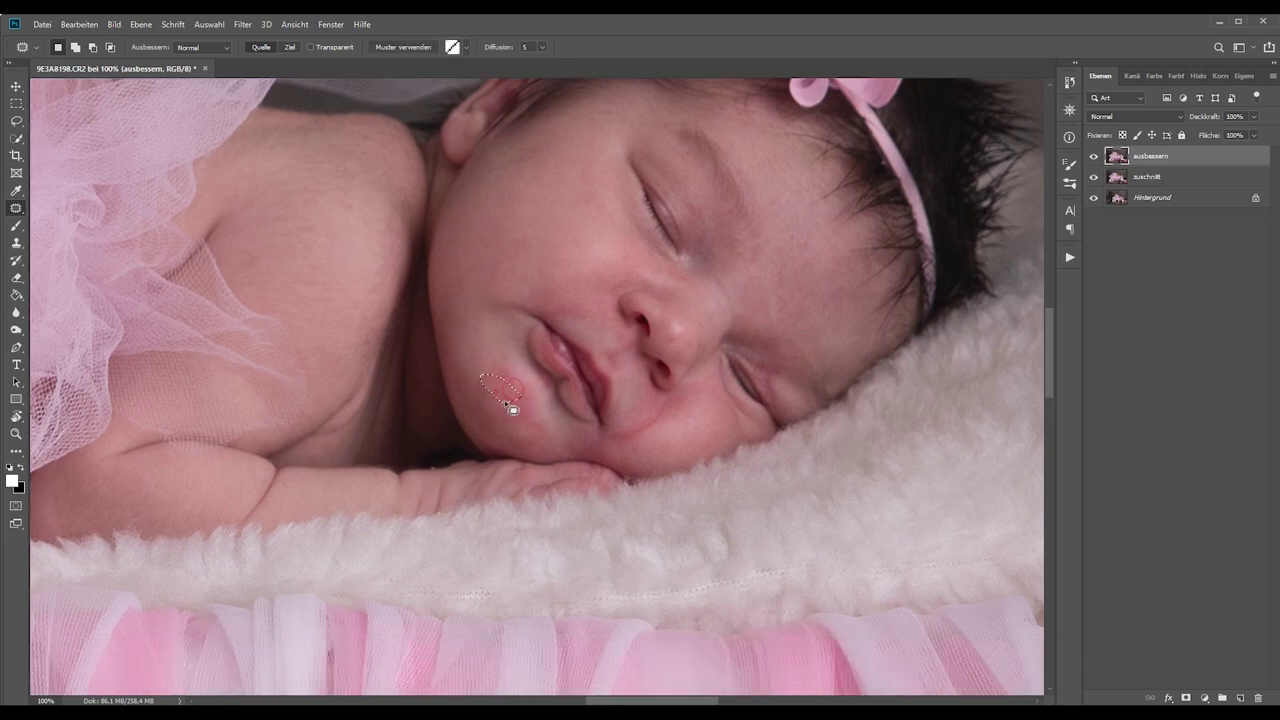
{"action": "left_click", "coordinate": [486, 425]}
Zoom to 300% on the crease between the baby's arm and cheek.
{"action": "scroll", "coordinate": [488, 430], "scroll_direction": "down", "scroll_amount": 2}
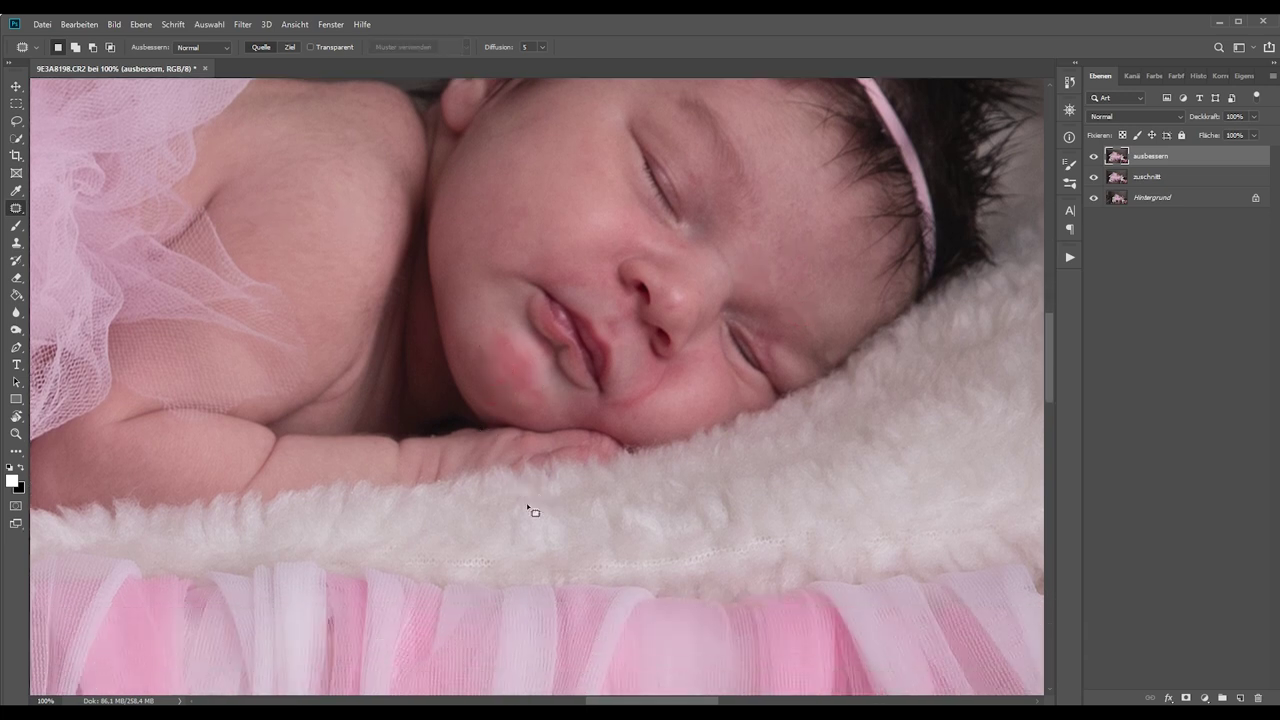
{"action": "key", "text": "super+plus"}
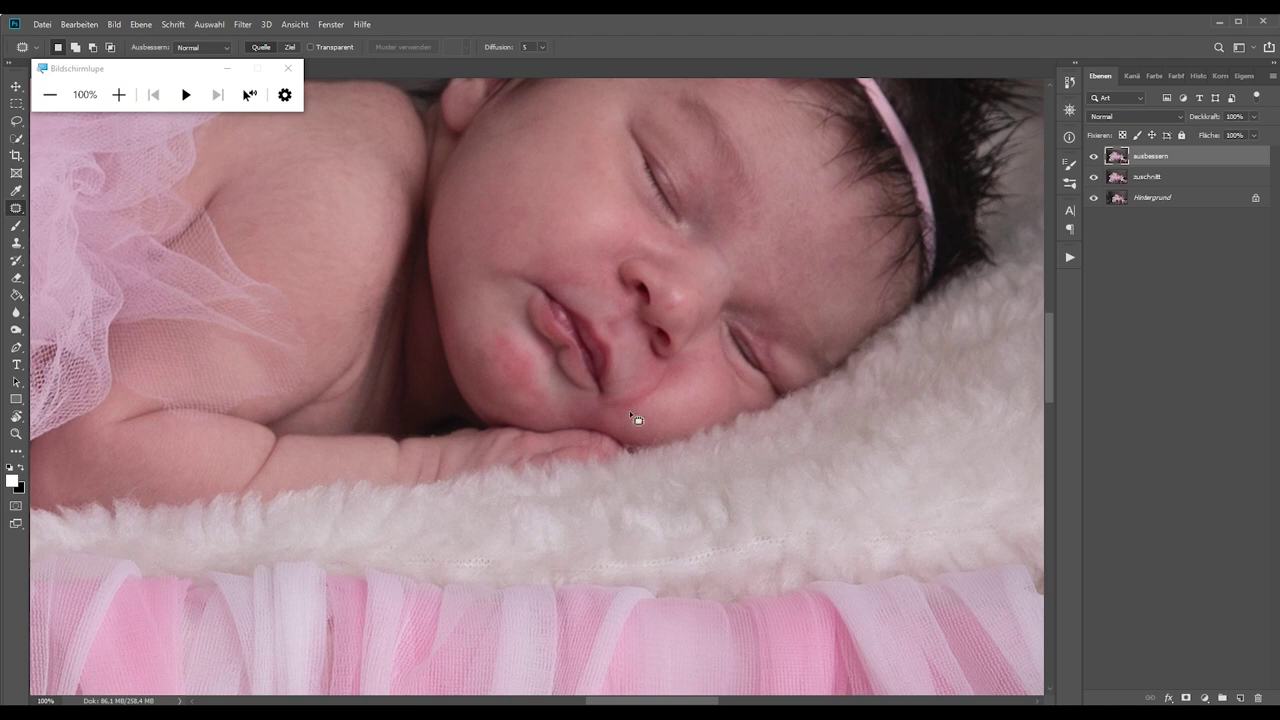
{"action": "left_click", "coordinate": [288, 68]}
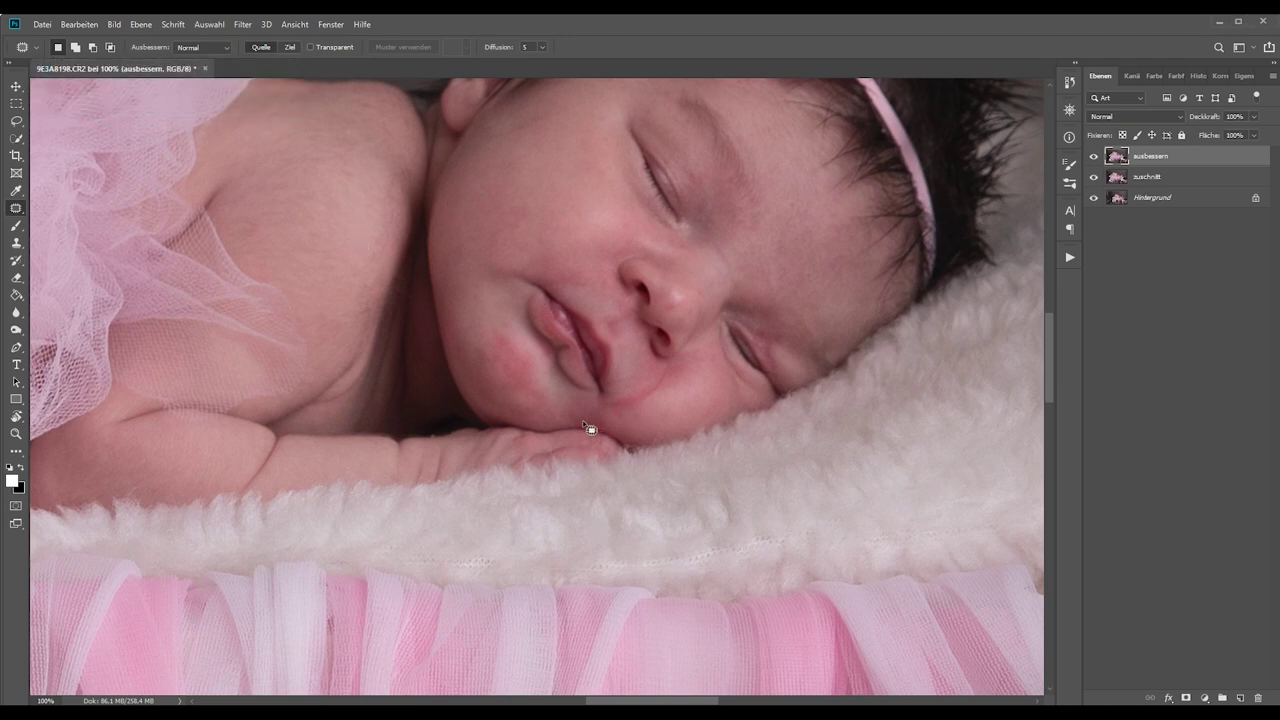
{"action": "key", "text": "ctrl+plus"}
{"action": "key", "text": "ctrl+plus"}
{"action": "scroll", "coordinate": [617, 680], "scroll_direction": "left", "scroll_amount": 5}
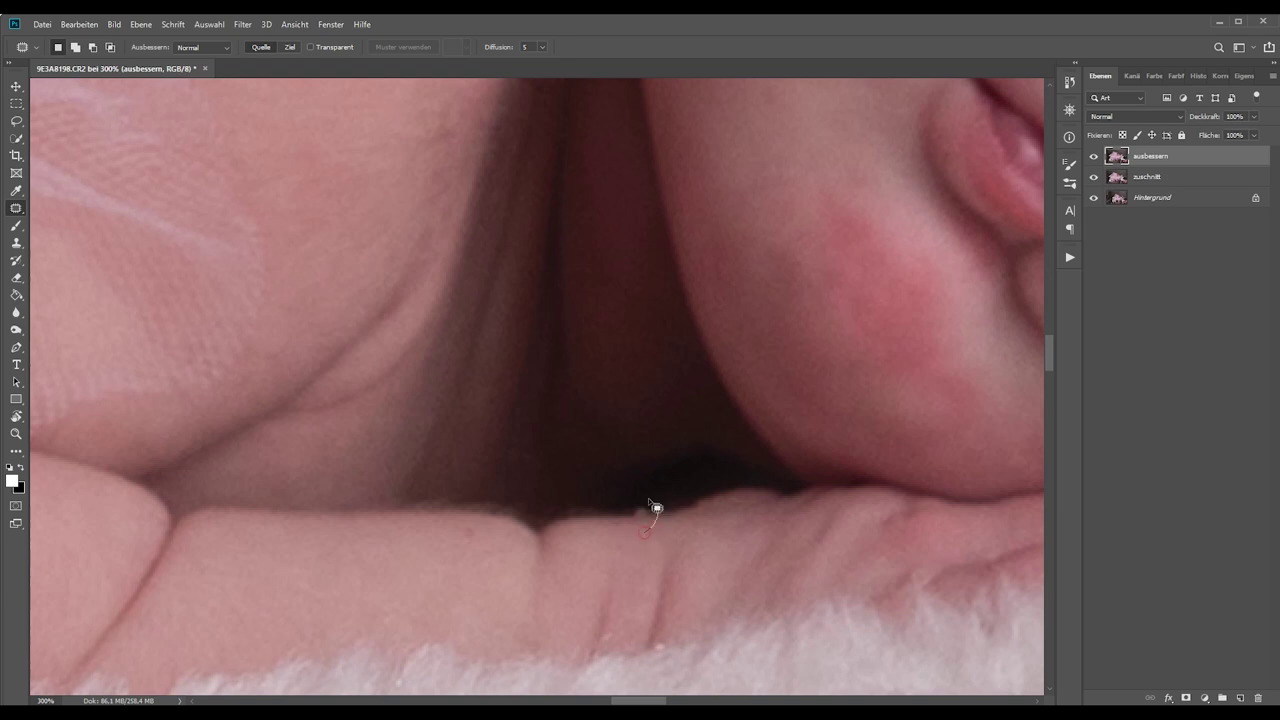
Patch the dark arm-cheek crease in several passes, comparing before and after.
{"action": "mouse_move", "coordinate": [648, 503]}
{"action": "left_mouse_down"}
{"action": "mouse_move", "coordinate": [642, 520]}
{"action": "mouse_move", "coordinate": [618, 387]}
{"action": "mouse_move", "coordinate": [366, 449]}
{"action": "mouse_move", "coordinate": [615, 522]}
{"action": "left_mouse_up"}
{"action": "left_click", "coordinate": [691, 551]}
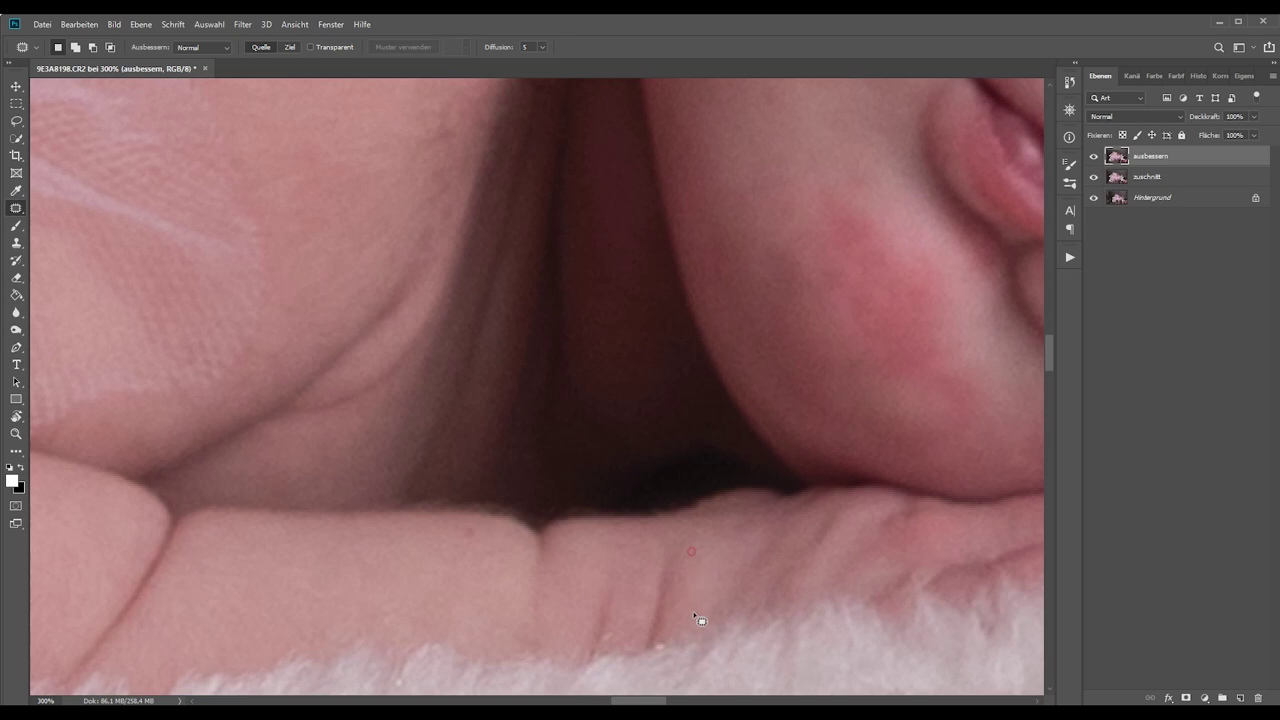
{"action": "left_click", "coordinate": [1092, 156]}
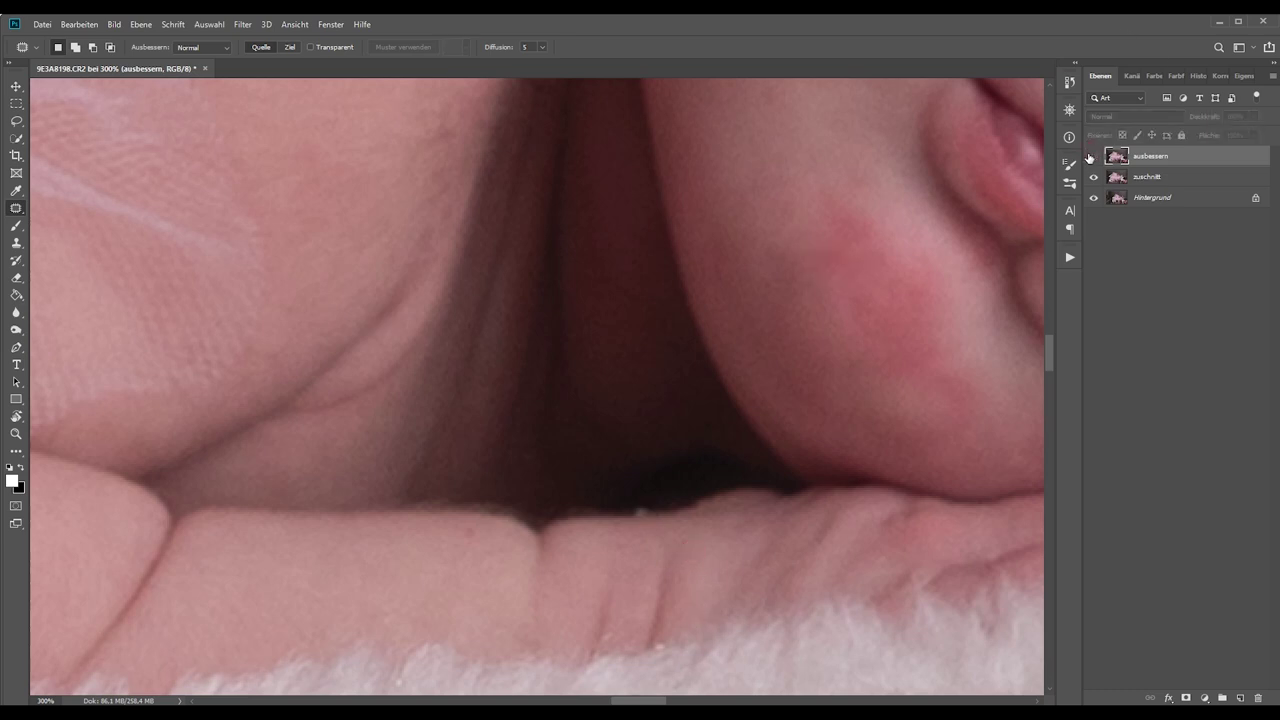
{"action": "left_click_drag", "start_coordinate": [648, 514], "coordinate": [640, 522]}
{"action": "left_click", "coordinate": [637, 524]}
{"action": "scroll", "coordinate": [794, 563], "scroll_direction": "up", "scroll_amount": 1}
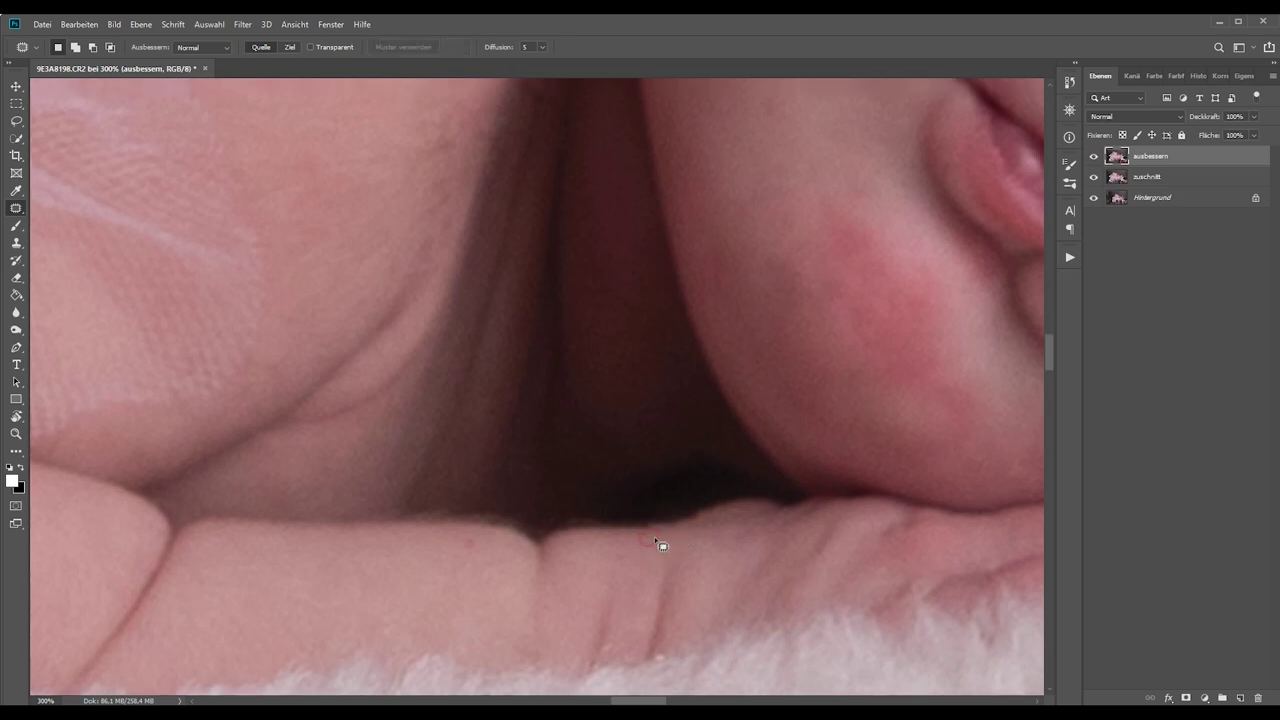
{"action": "left_click_drag", "start_coordinate": [640, 520], "coordinate": [634, 523]}
{"action": "left_click", "coordinate": [633, 536]}
{"action": "scroll", "coordinate": [757, 577], "scroll_direction": "up", "scroll_amount": 1}
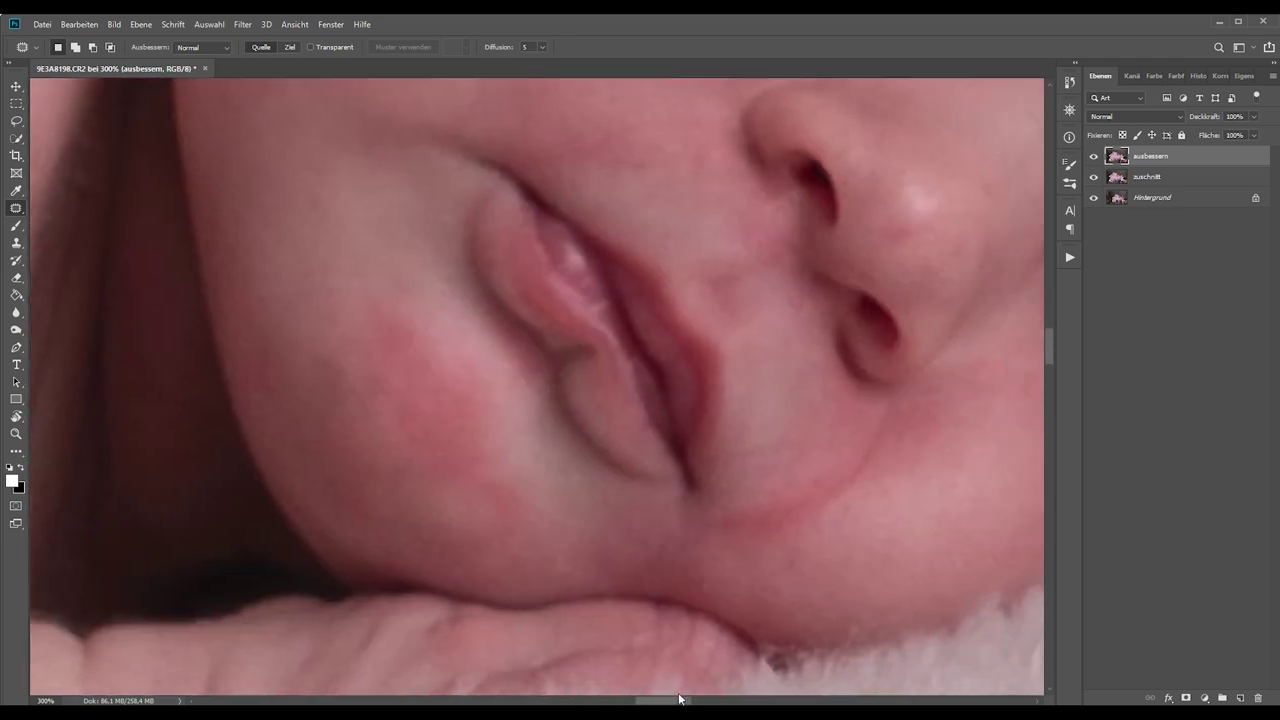
Pan to the mouth and nose and zoom out to 200%.
{"action": "left_click_drag", "start_coordinate": [1010, 380], "coordinate": [840, 440]}
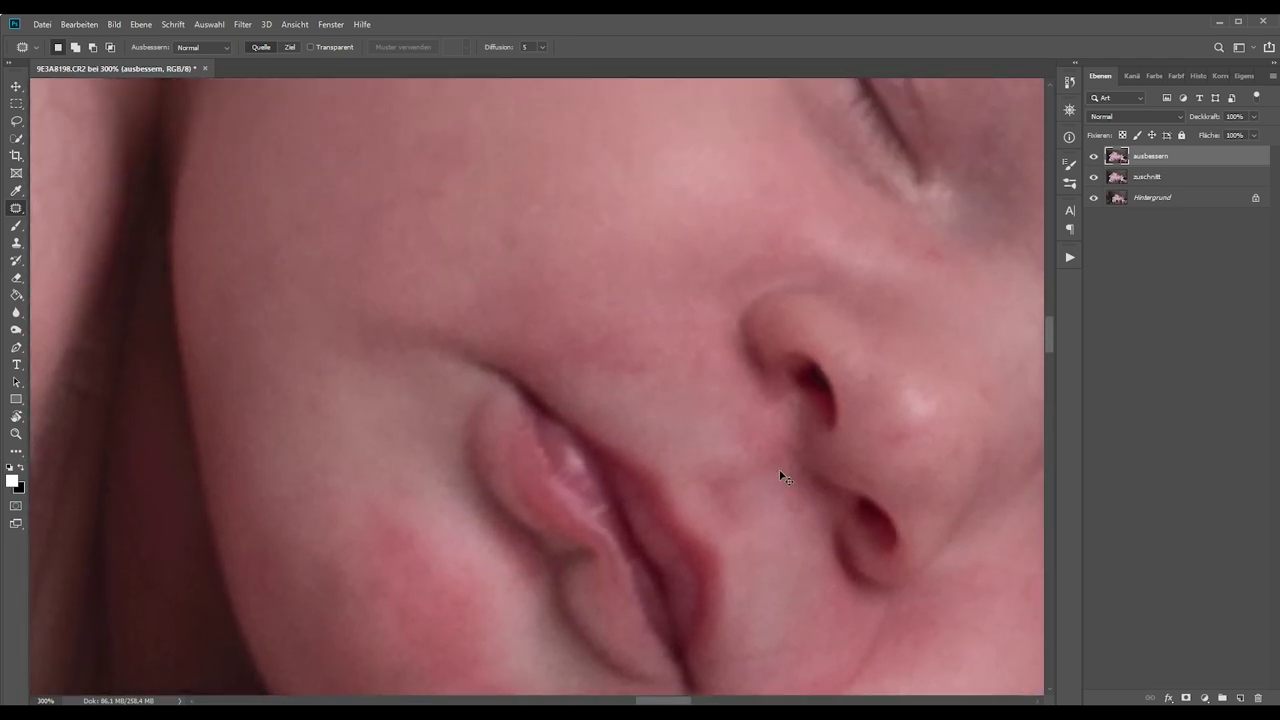
{"action": "key", "text": "ctrl+minus"}
{"action": "scroll", "coordinate": [728, 590], "scroll_direction": "down", "scroll_amount": 2}
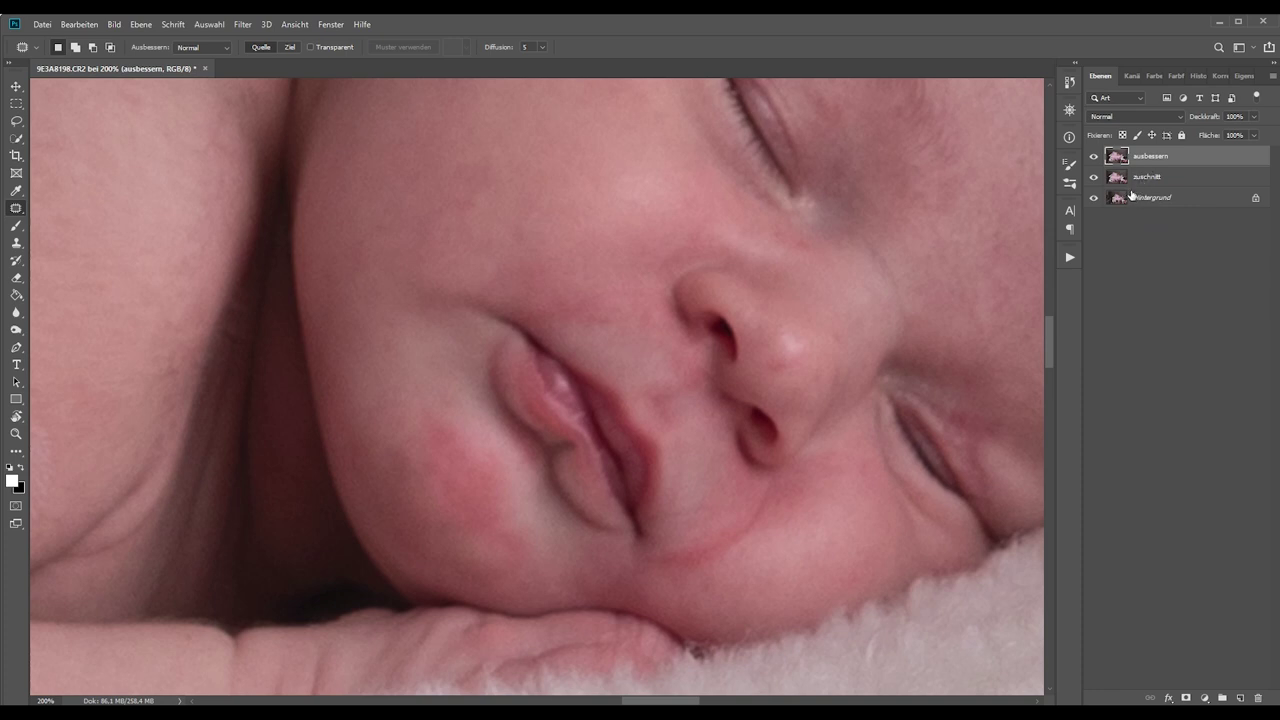
Duplicate 'ausbessern' and patch the creases below the mouth, on the right cheek and by the upper lip.
{"action": "key", "text": "ctrl+j"}
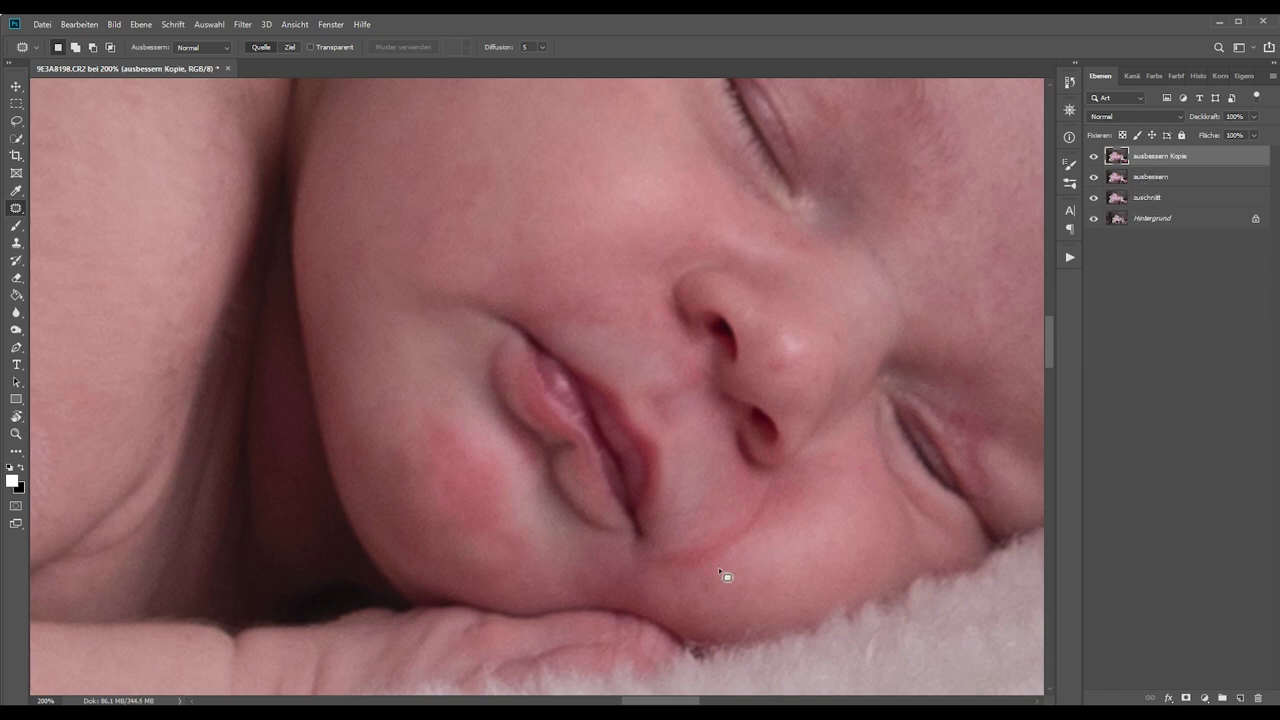
{"action": "mouse_move", "coordinate": [672, 579]}
{"action": "left_mouse_down"}
{"action": "mouse_move", "coordinate": [676, 555]}
{"action": "mouse_move", "coordinate": [709, 586]}
{"action": "mouse_move", "coordinate": [662, 574]}
{"action": "mouse_move", "coordinate": [700, 578]}
{"action": "mouse_move", "coordinate": [760, 505]}
{"action": "left_mouse_up"}
{"action": "key", "text": "ctrl+d"}
{"action": "key", "text": "ctrl+d"}
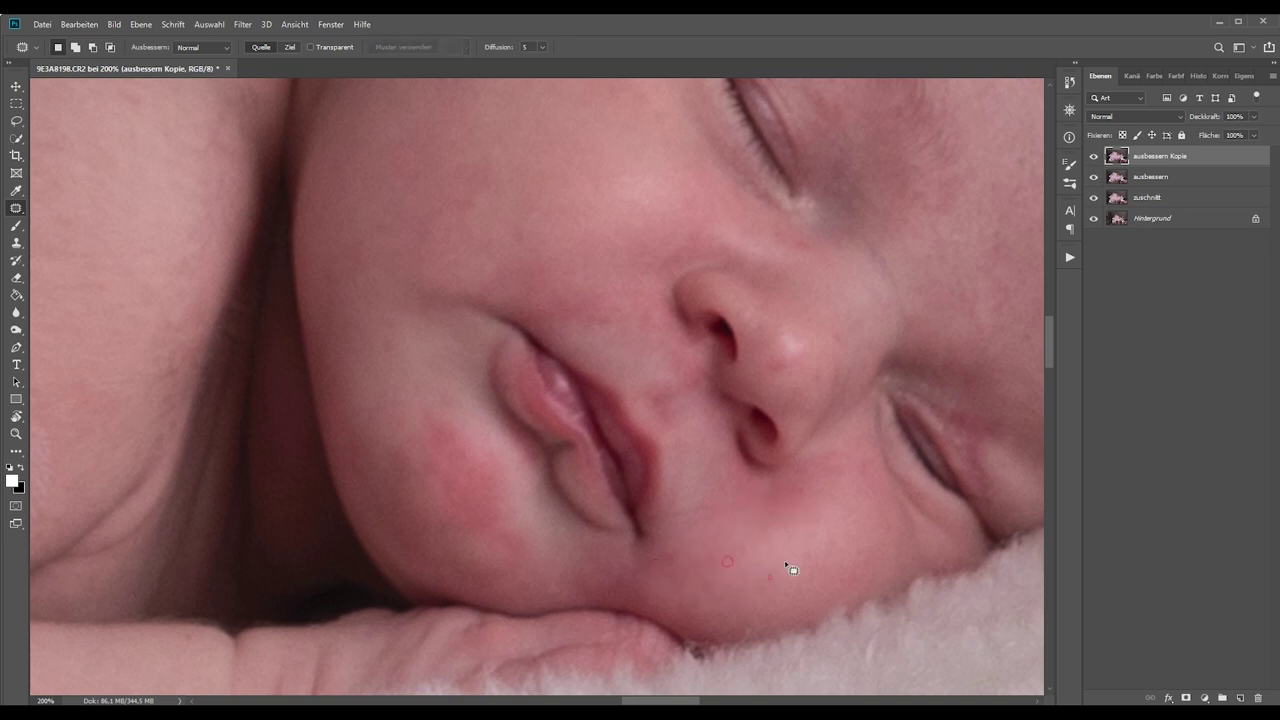
{"action": "mouse_move", "coordinate": [787, 567]}
{"action": "left_mouse_down"}
{"action": "mouse_move", "coordinate": [780, 491]}
{"action": "mouse_move", "coordinate": [791, 571]}
{"action": "left_mouse_up"}
{"action": "scroll", "coordinate": [720, 470], "scroll_direction": "up", "scroll_amount": 1}
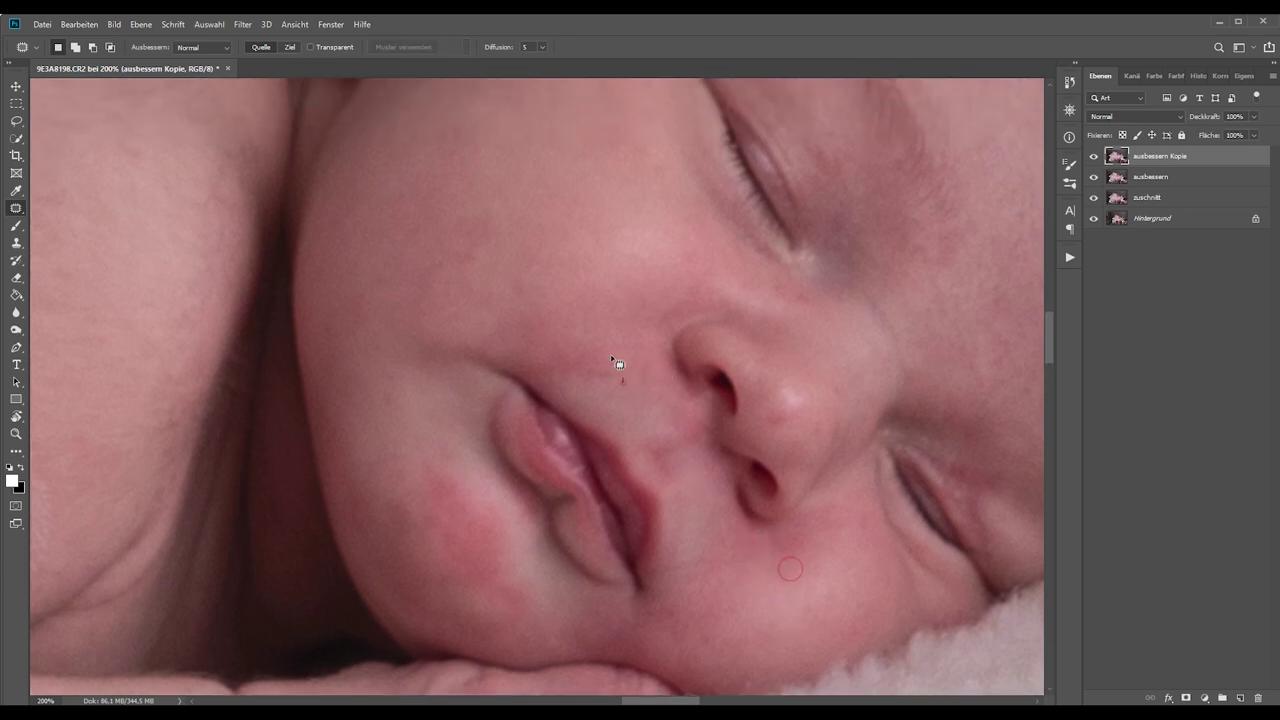
{"action": "left_click_drag", "start_coordinate": [612, 360], "coordinate": [580, 391]}
Fade the 'ausbessern Kopie' layer to 36% opacity and zoom out to the whole photo.
{"action": "key", "text": "ctrl+d"}
{"action": "key", "text": "4"}
{"action": "key", "text": "1"}
{"action": "left_click", "coordinate": [1254, 116]}
{"action": "mouse_move", "coordinate": [1233, 136]}
{"action": "left_mouse_down"}
{"action": "mouse_move", "coordinate": [1216, 138]}
{"action": "mouse_move", "coordinate": [1270, 139]}
{"action": "mouse_move", "coordinate": [1234, 142]}
{"action": "left_mouse_up"}
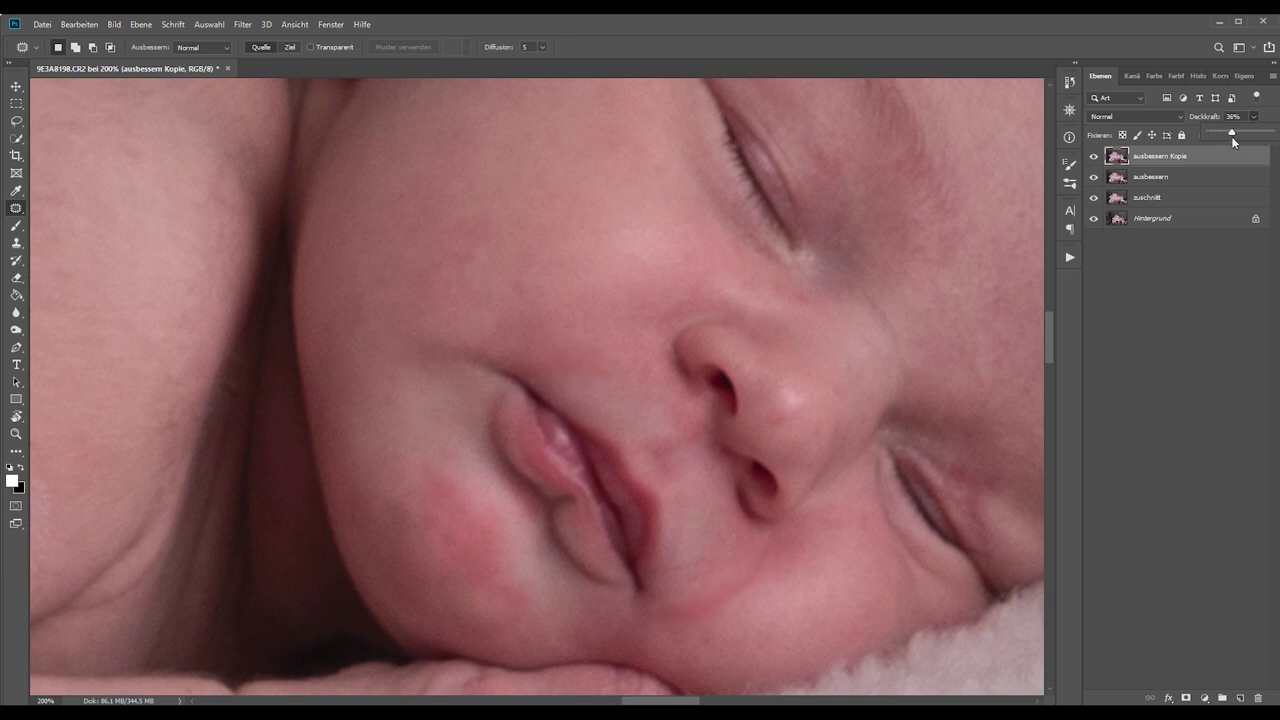
{"action": "left_click", "coordinate": [1099, 157]}
{"action": "key", "text": "ctrl+minus"}
{"action": "key", "text": "ctrl+minus"}
{"action": "key", "text": "ctrl+minus"}
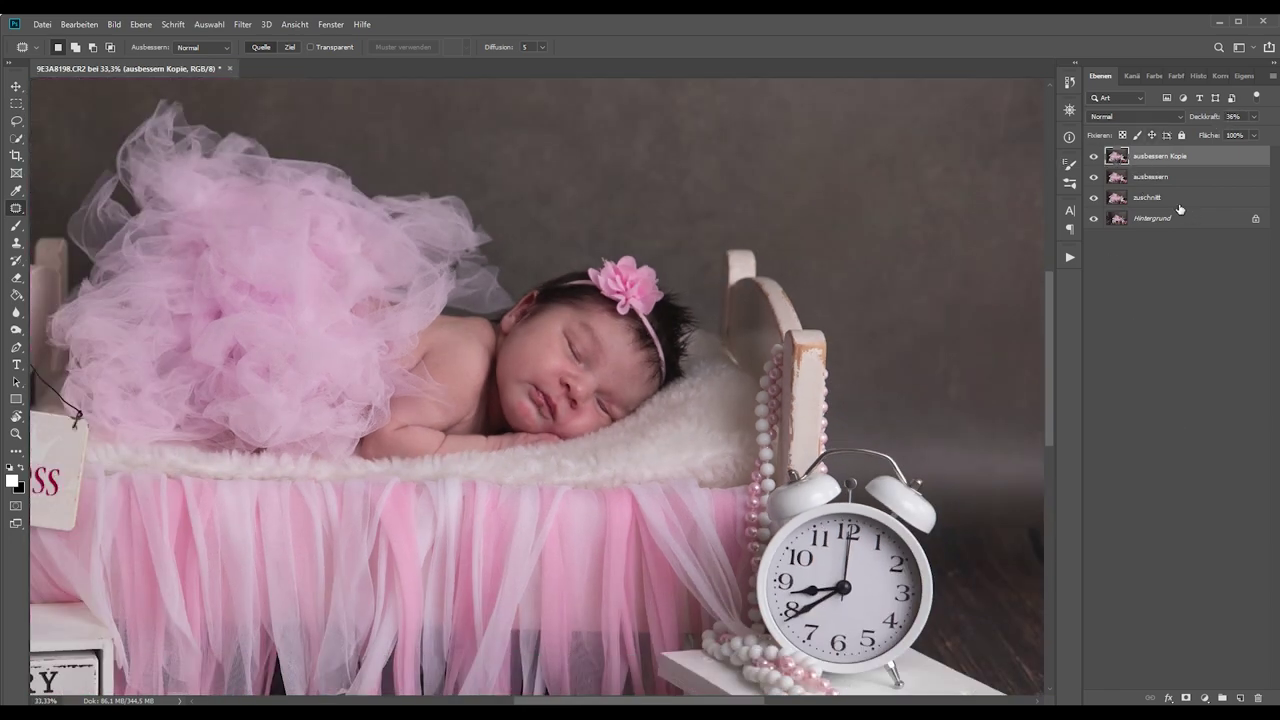
Undo an extra duplicate, stamp all visible layers into 'Ebene 1', and zoom to 66.7%.
{"action": "key", "text": "ctrl+j"}
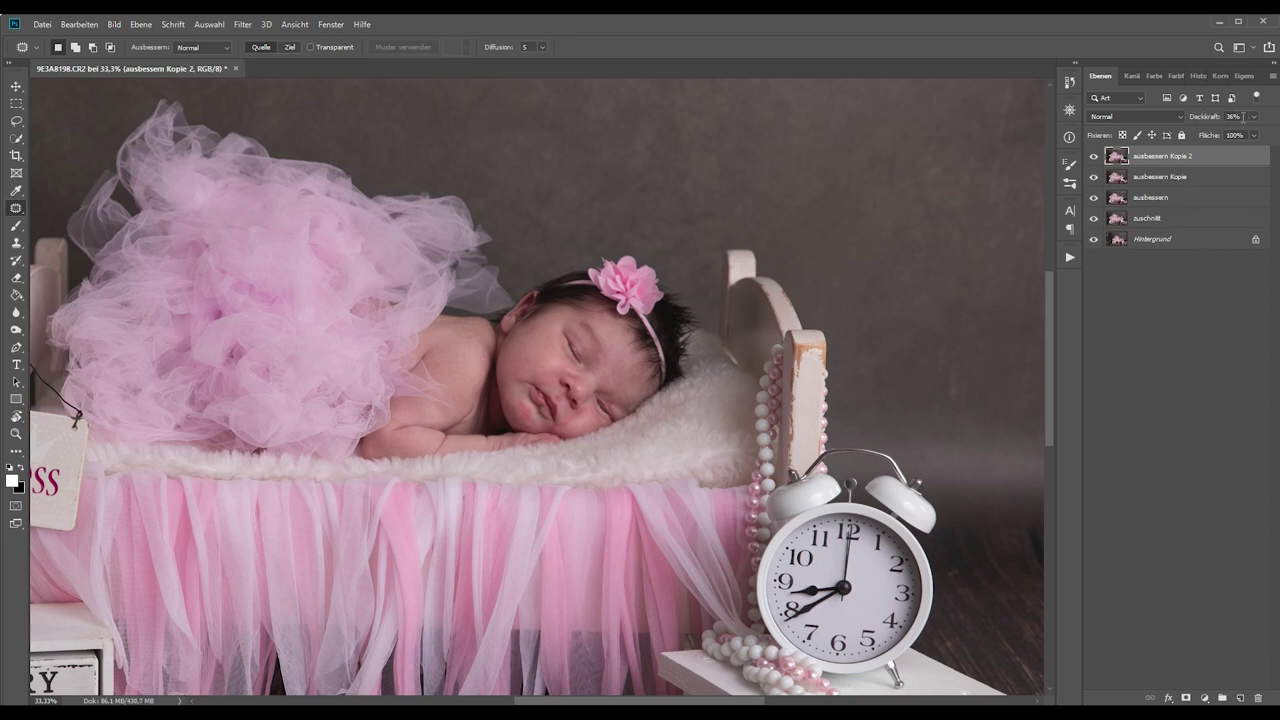
{"action": "key", "text": "ctrl+z"}
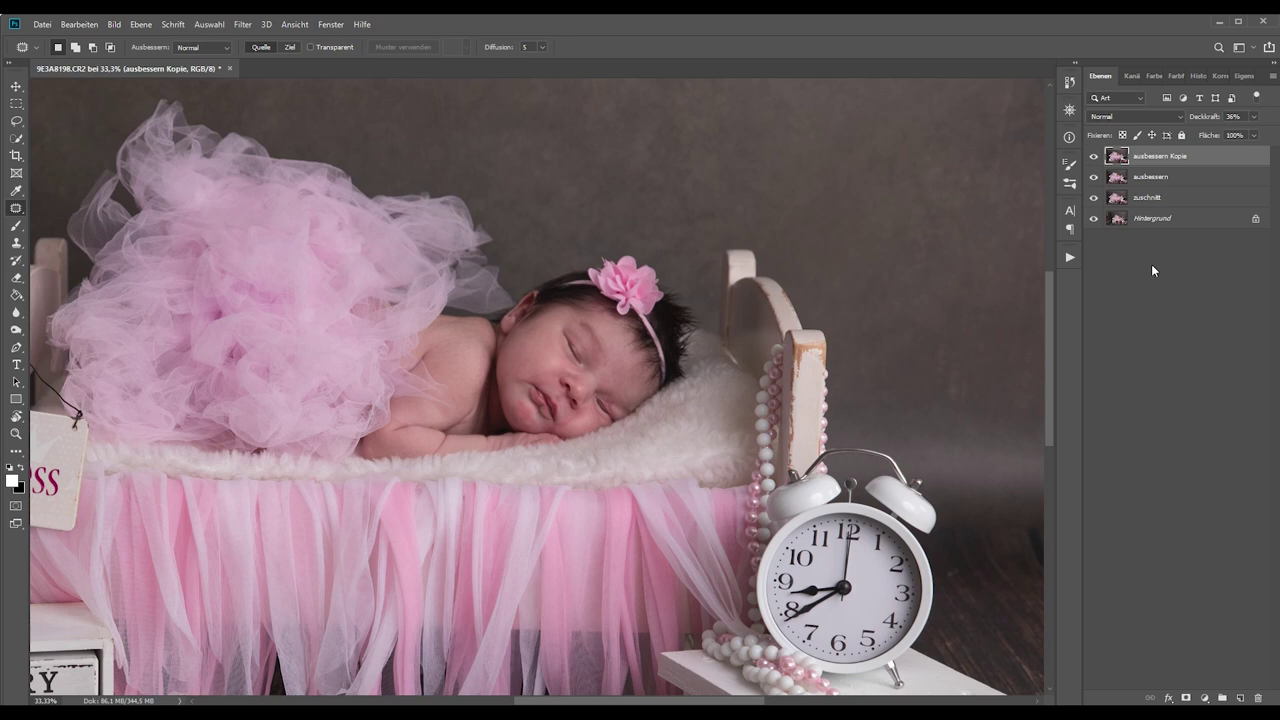
{"action": "key", "text": "ctrl+shift+alt+e"}
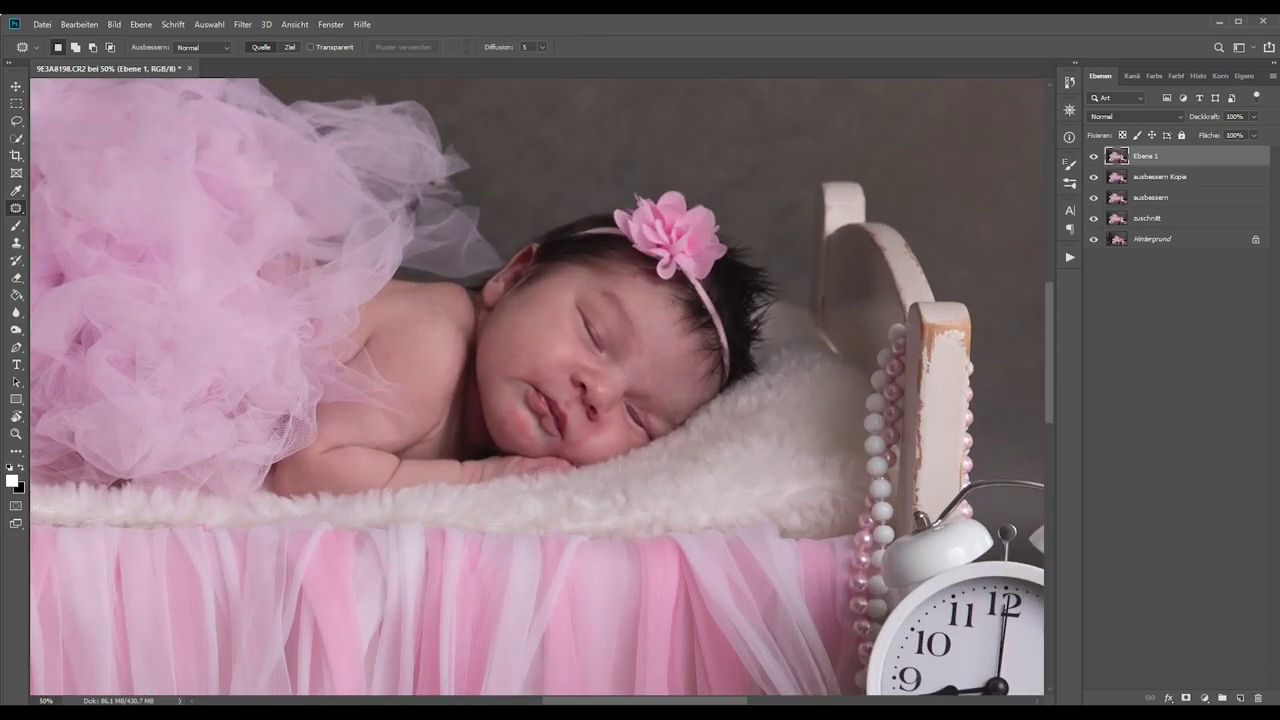
{"action": "key", "text": "ctrl+plus"}
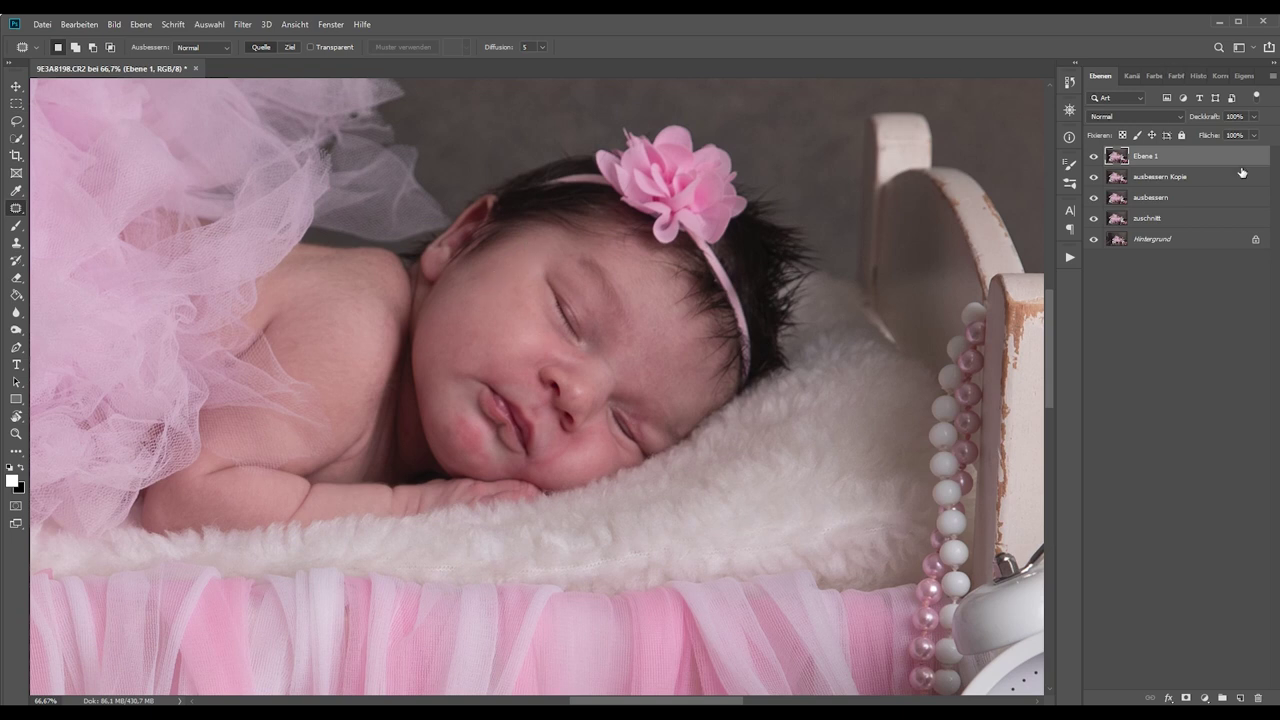
Add a Selektive Farbkorrektur adjustment layer.
{"action": "left_click", "coordinate": [1204, 698]}
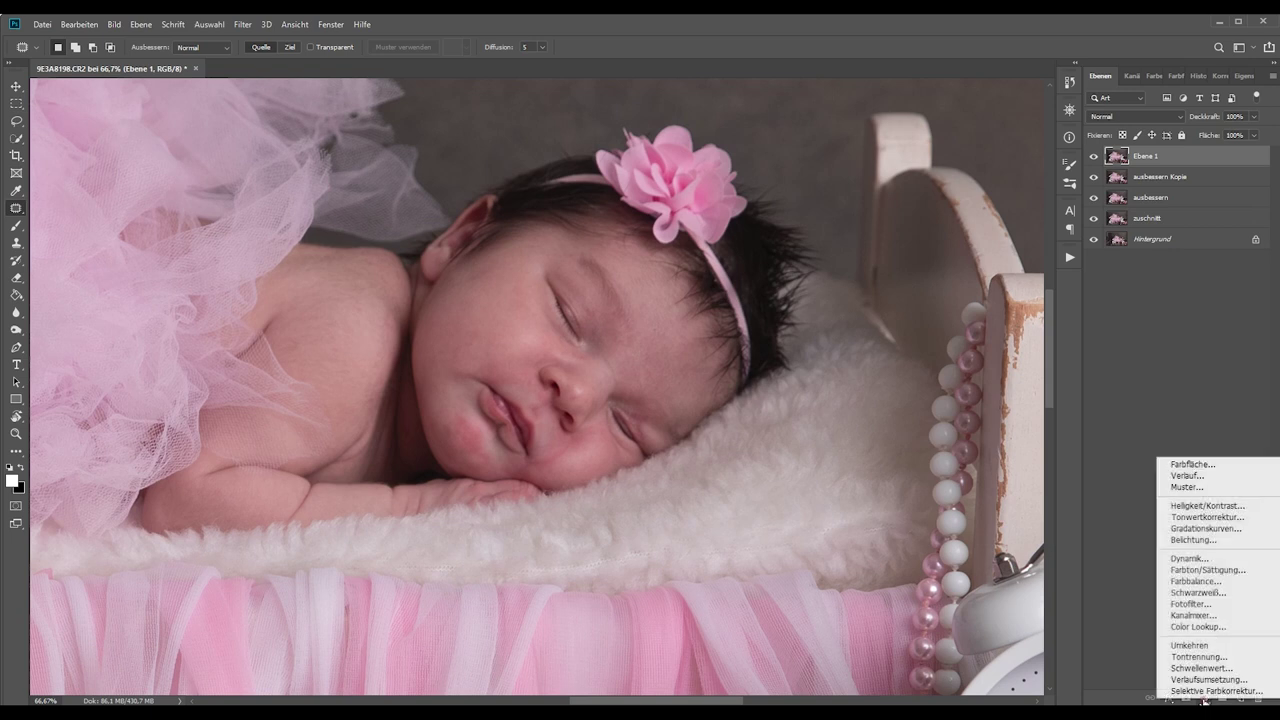
{"action": "left_click", "coordinate": [1124, 619]}
{"action": "left_click", "coordinate": [1206, 697]}
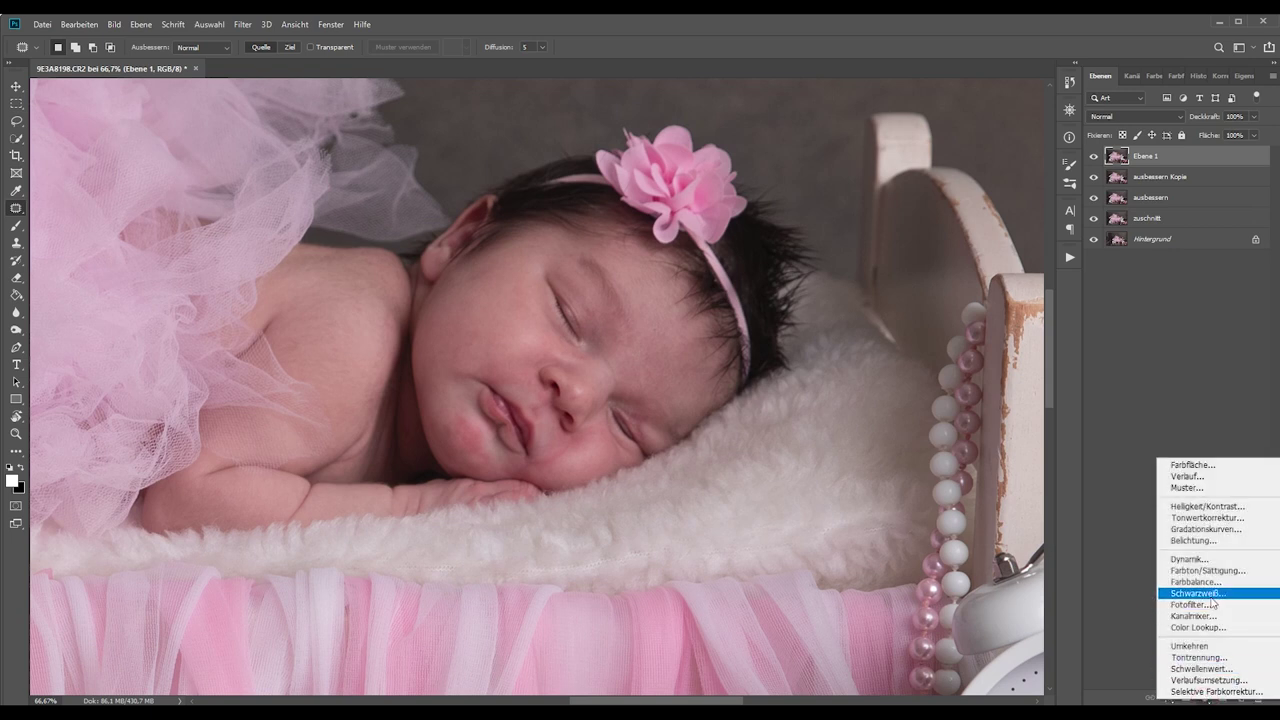
{"action": "left_click", "coordinate": [1217, 692]}
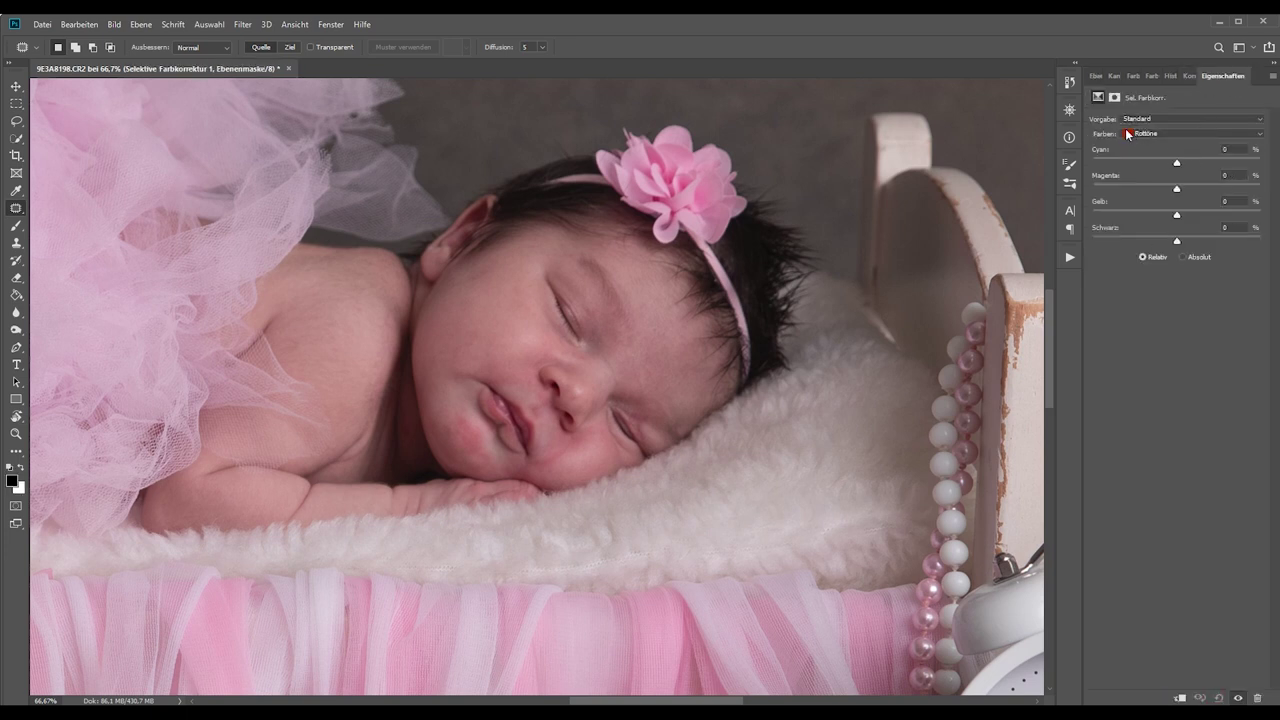
Set the Reds to Magenta -16 and Black -24, then return to the layer list.
{"action": "left_click", "coordinate": [1128, 134]}
{"action": "left_click", "coordinate": [1134, 143]}
{"action": "left_click_drag", "start_coordinate": [1177, 188], "coordinate": [1166, 190]}
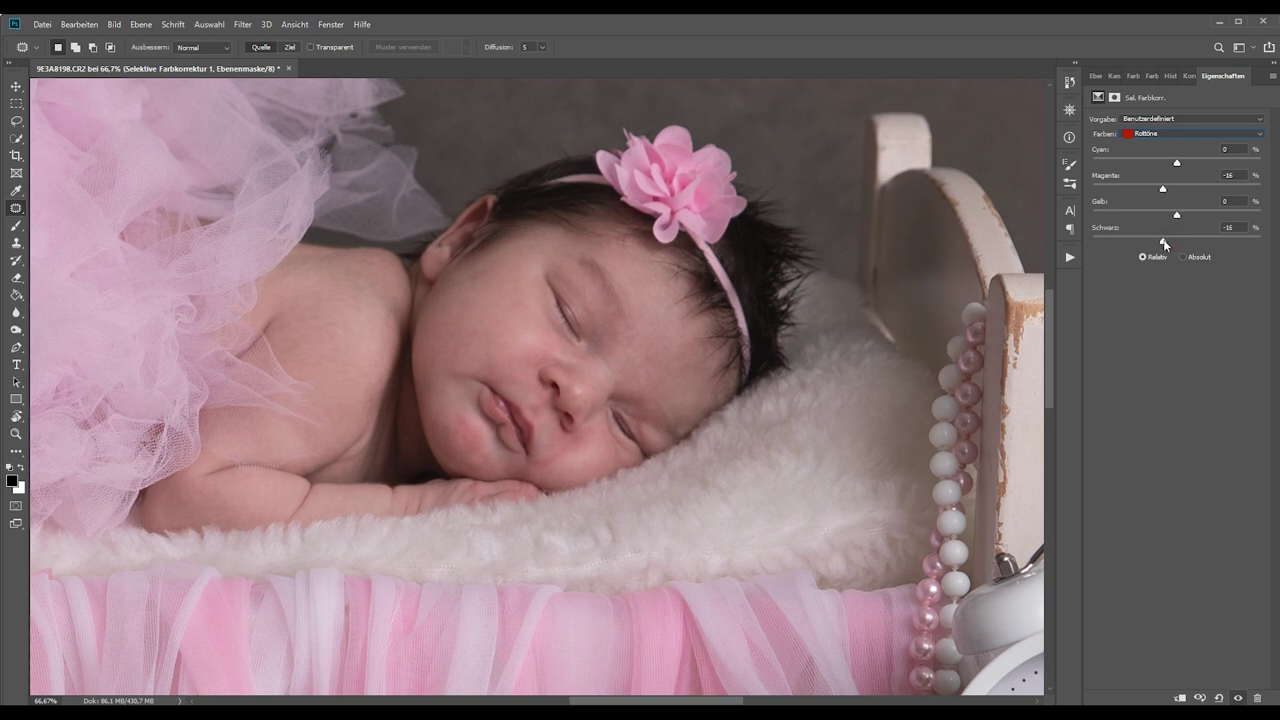
{"action": "left_click_drag", "start_coordinate": [1164, 244], "coordinate": [1157, 243]}
{"action": "left_click", "coordinate": [1097, 76]}
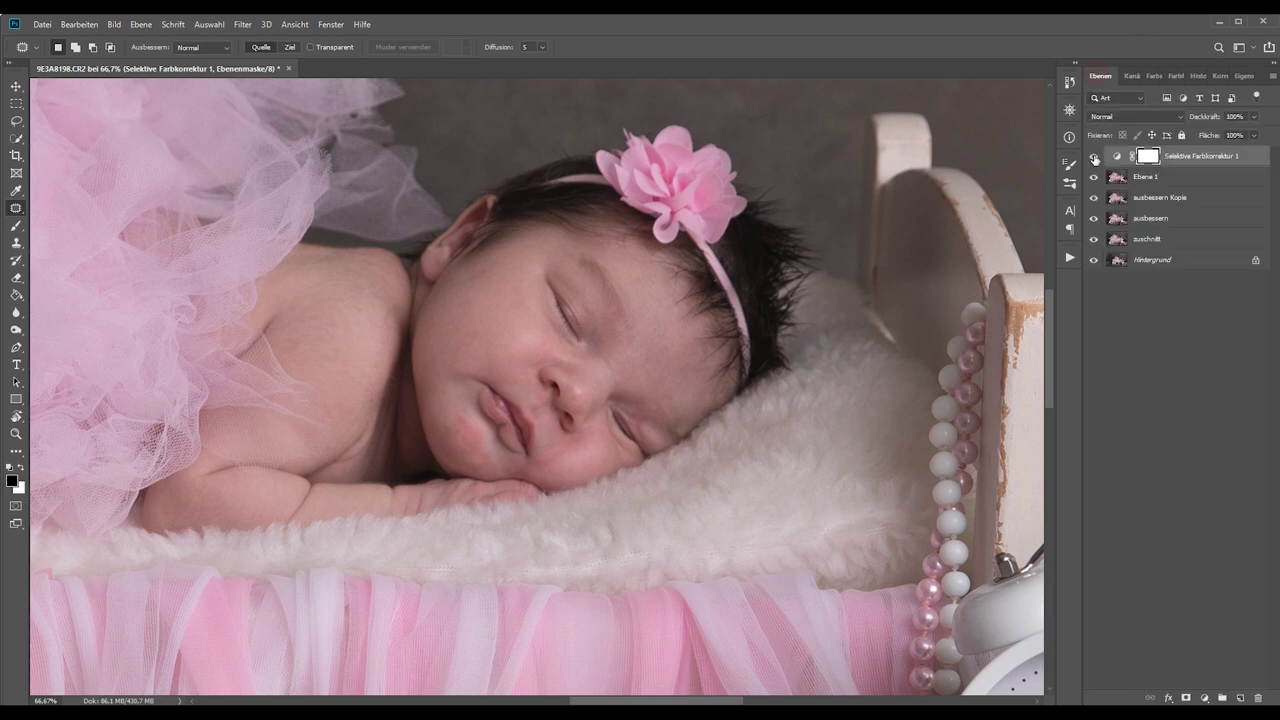
Compare the colour correction on and off, then replace its white mask with a black one.
{"action": "left_click", "coordinate": [1093, 156]}
{"action": "left_click", "coordinate": [1093, 156]}
{"action": "left_click", "coordinate": [1093, 156]}
{"action": "left_click", "coordinate": [1093, 156]}
{"action": "left_click", "coordinate": [1093, 156]}
{"action": "left_click", "coordinate": [1093, 156]}
{"action": "right_click", "coordinate": [1147, 157]}
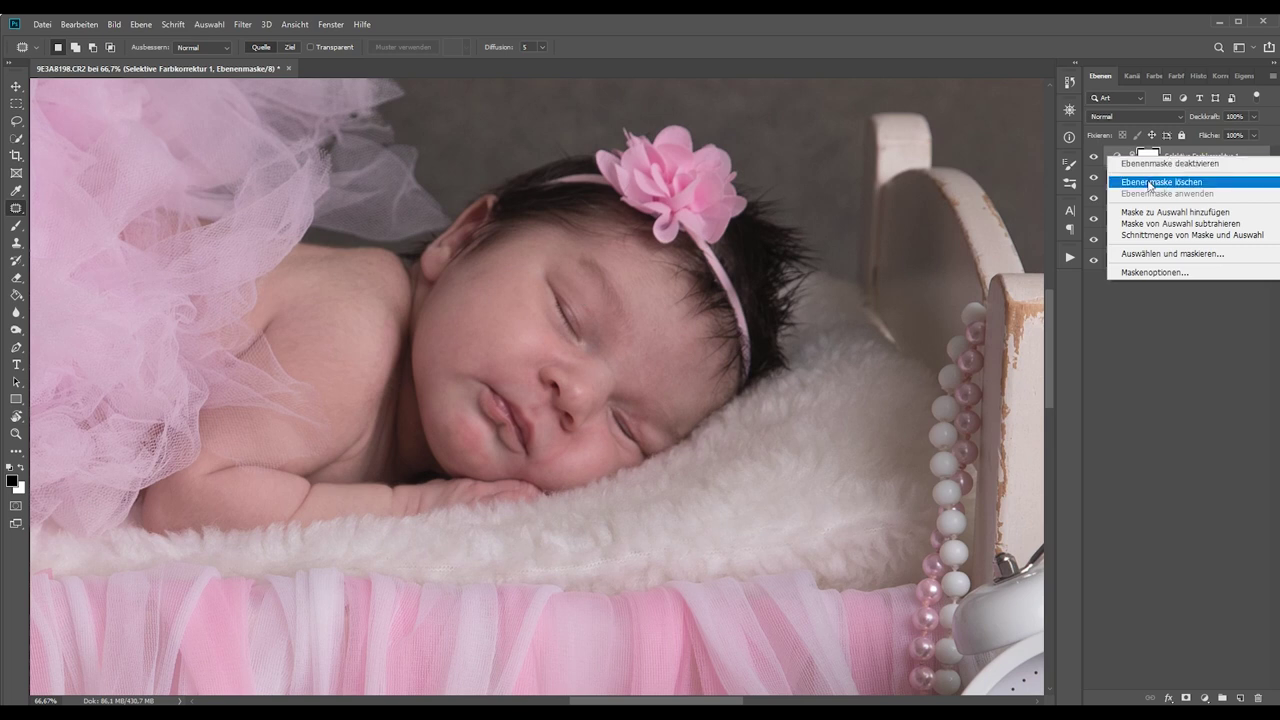
{"action": "left_click", "coordinate": [1150, 183]}
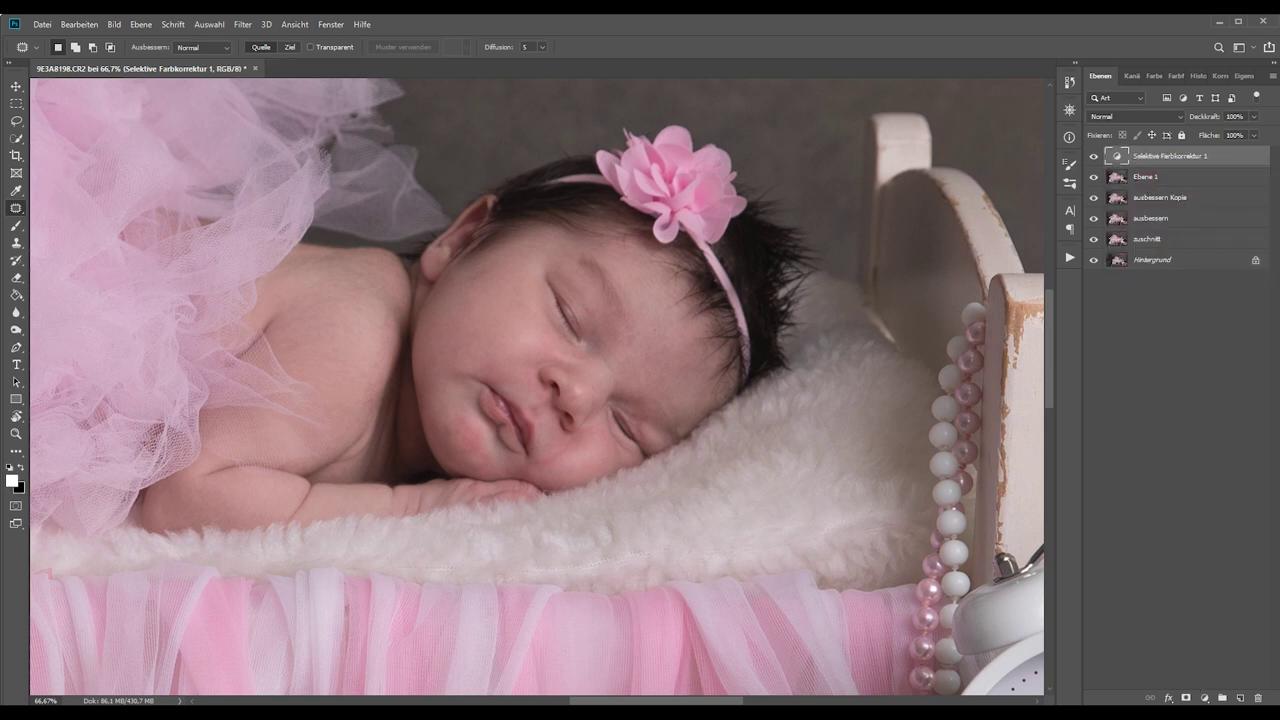
{"action": "left_click", "coordinate": [1186, 697], "text": "alt"}
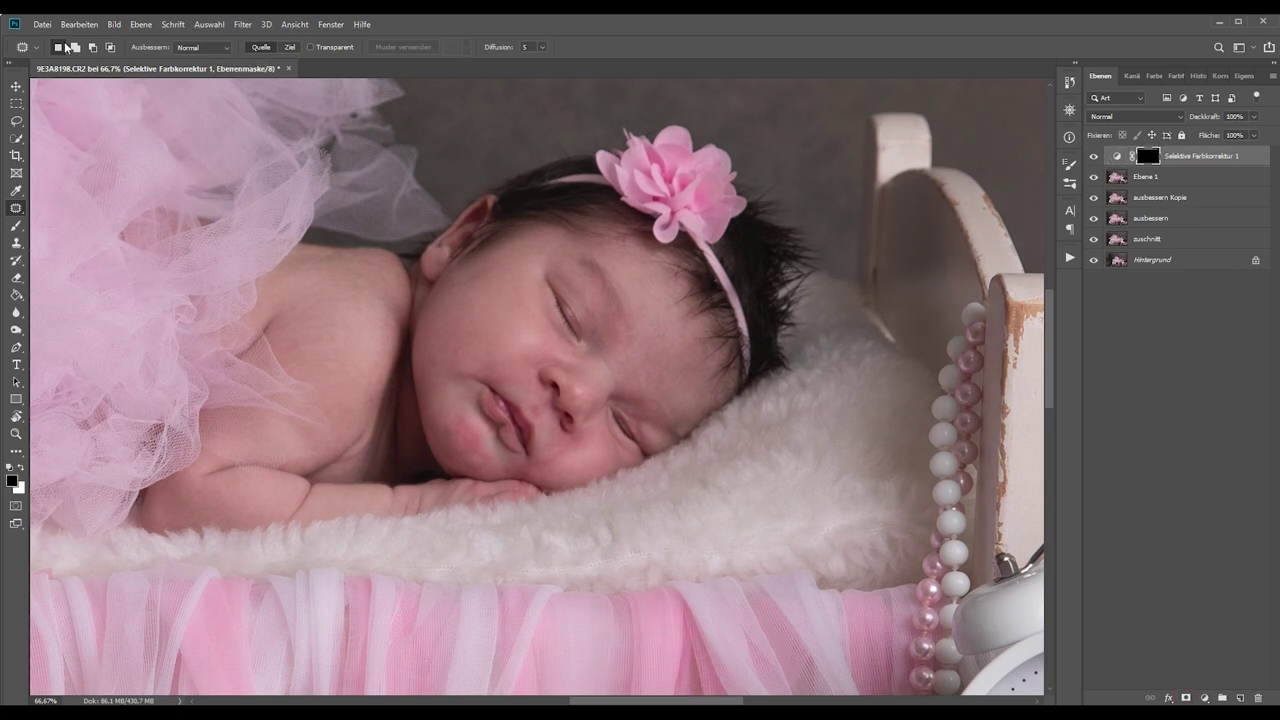
Set up a smaller white brush at 46% opacity, zoomed in on the face.
{"action": "left_click", "coordinate": [16, 225]}
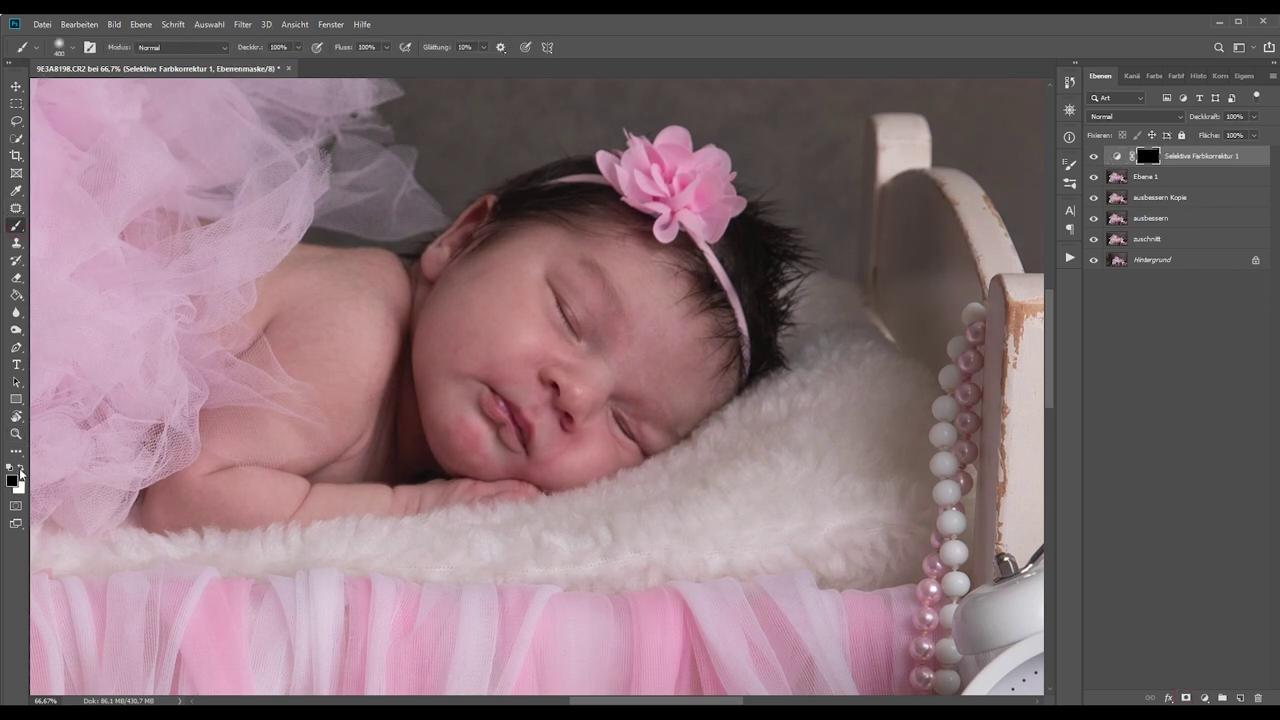
{"action": "left_click", "coordinate": [20, 468]}
{"action": "left_click", "coordinate": [62, 47]}
{"action": "left_click", "coordinate": [845, 39]}
{"action": "key", "text": "bracketleft"}
{"action": "key", "text": "bracketleft"}
{"action": "key", "text": "ctrl+plus"}
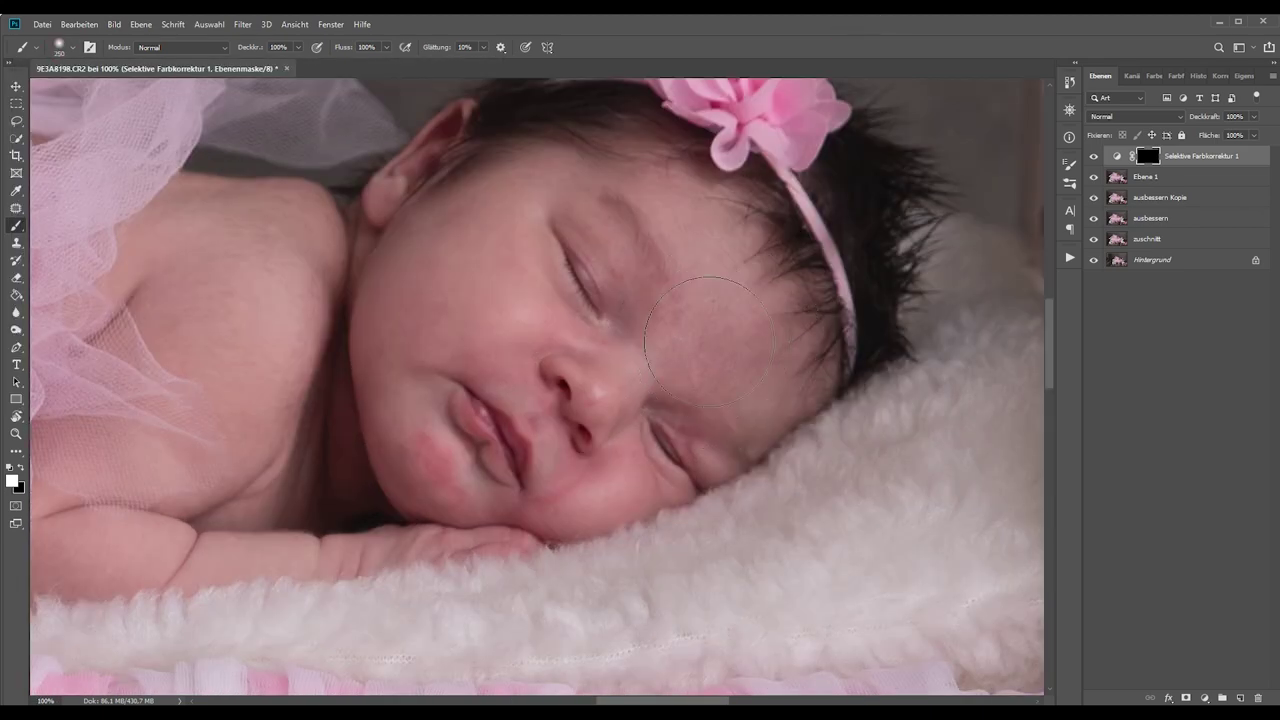
{"action": "key", "text": "bracketleft"}
{"action": "key", "text": "bracketleft"}
{"action": "key", "text": "bracketleft"}
{"action": "left_click", "coordinate": [296, 47]}
{"action": "left_click", "coordinate": [266, 63]}
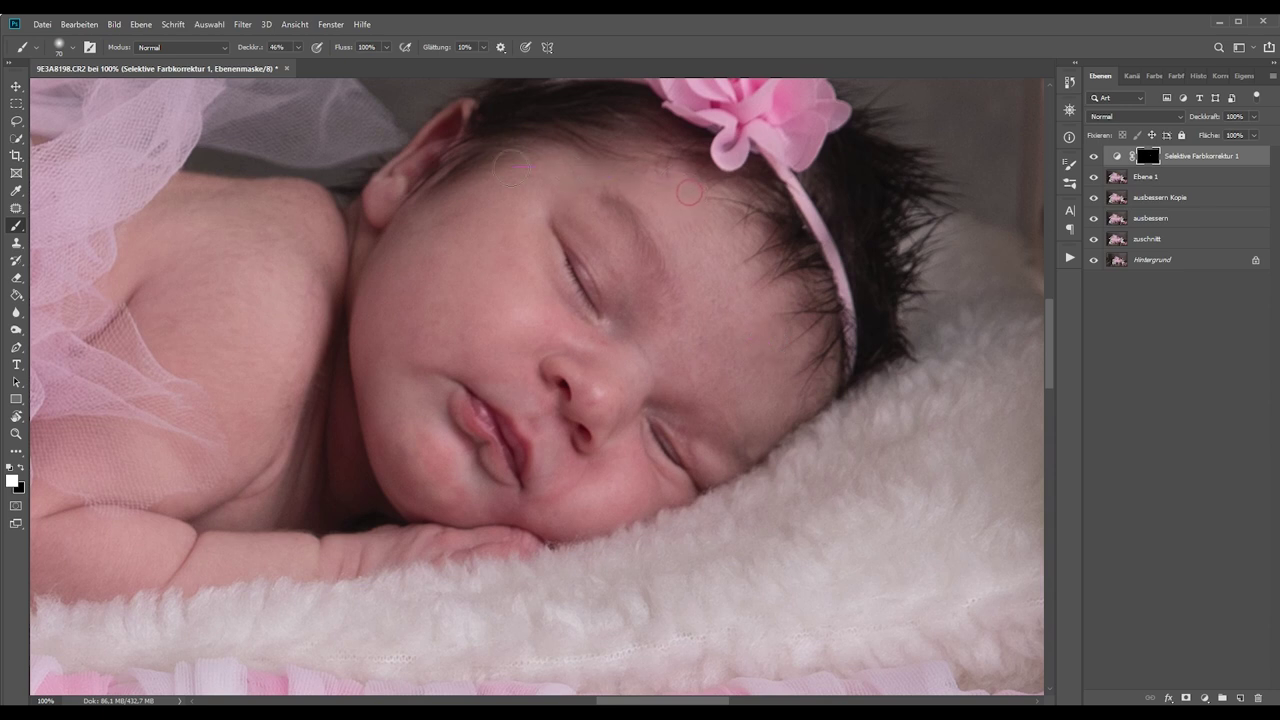
Enlarge the brush slightly and zoom out to see more of the photo.
{"action": "scroll", "coordinate": [177, 439], "scroll_direction": "down", "scroll_amount": 1}
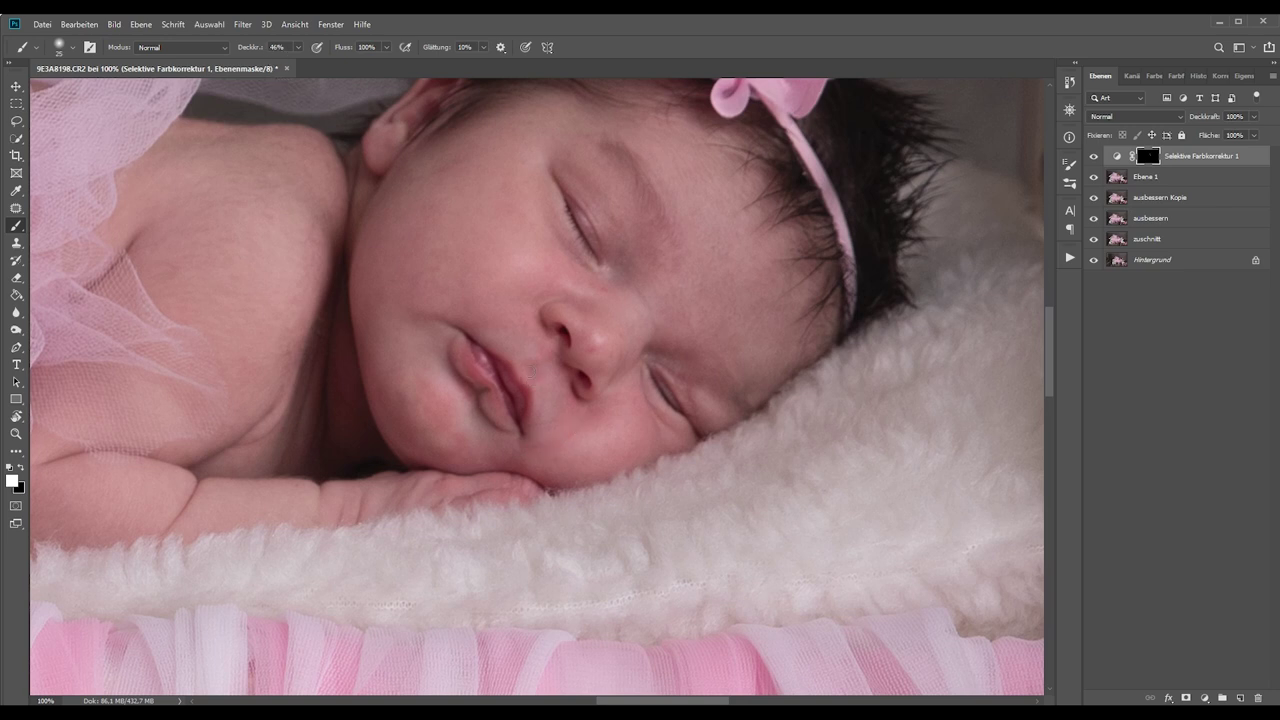
{"action": "key", "text": "bracketright"}
{"action": "key", "text": "ctrl+minus"}
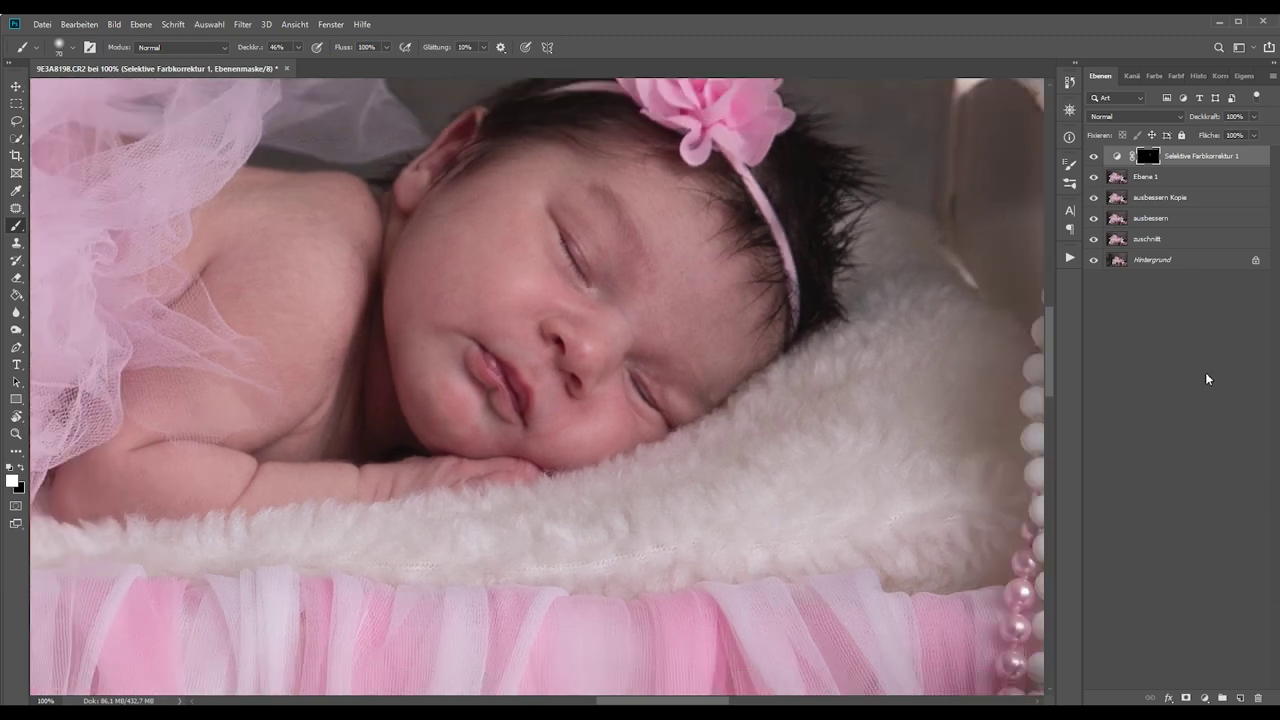
{"action": "key", "text": "ctrl+minus"}
{"action": "key", "text": "ctrl+minus"}
Toggle Selektive Farbkorrektur 1 on and off repeatedly to compare the result.
{"action": "left_click", "coordinate": [1095, 157]}
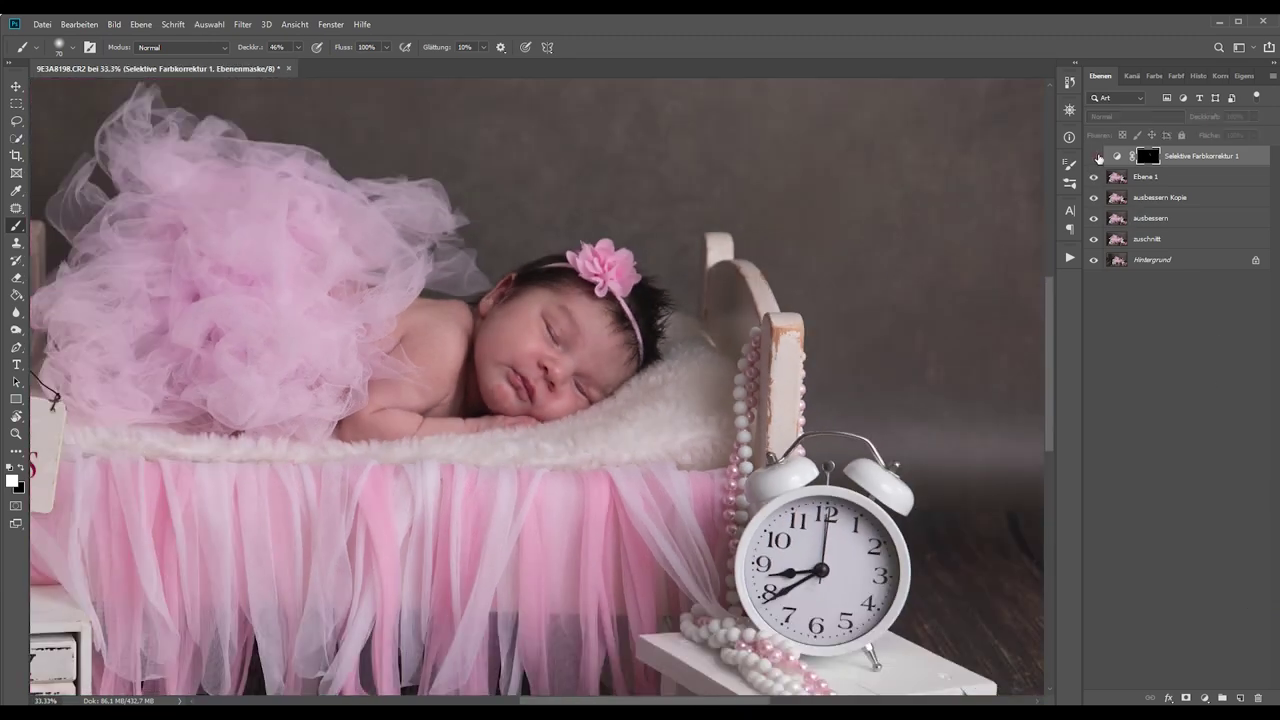
{"action": "left_click", "coordinate": [1095, 157]}
{"action": "left_click", "coordinate": [1095, 157]}
{"action": "left_click", "coordinate": [1095, 157]}
{"action": "left_click", "coordinate": [1095, 157]}
{"action": "left_click", "coordinate": [1095, 157]}
{"action": "left_click", "coordinate": [1095, 157]}
{"action": "left_click", "coordinate": [1095, 157]}
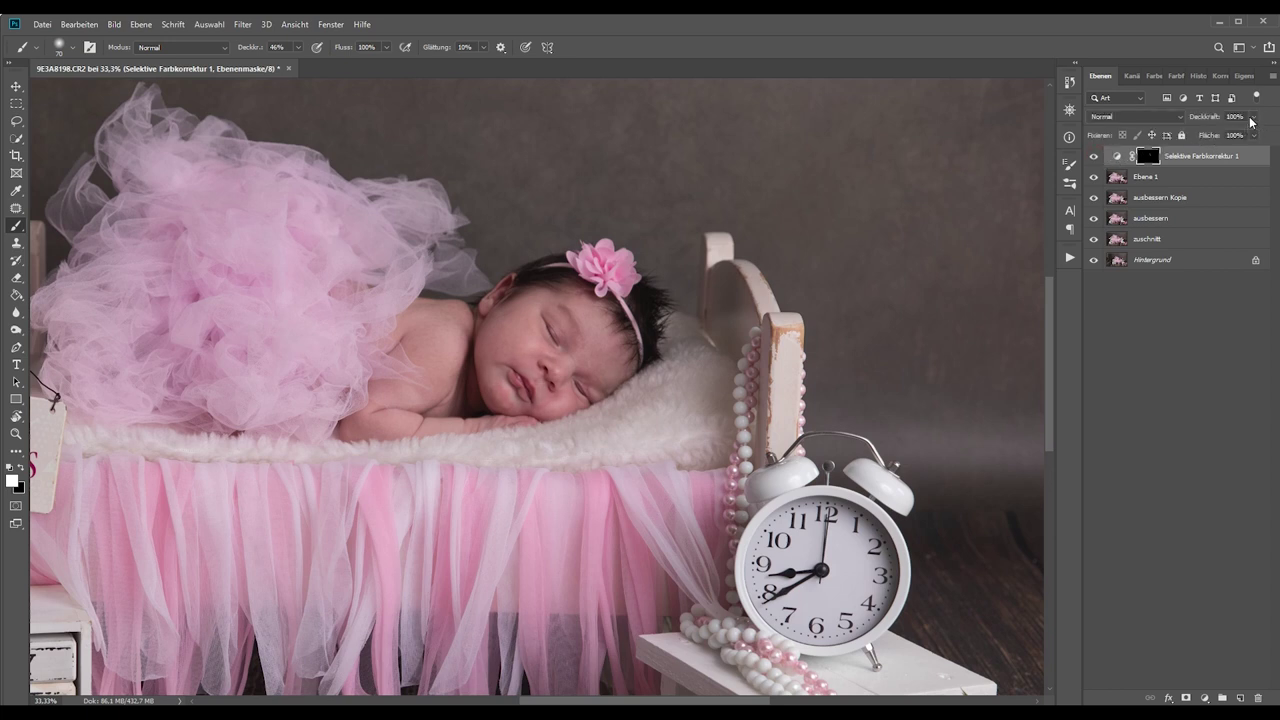
Lower the Selektive Farbkorrektur 1 layer opacity to 82% and zoom out.
{"action": "left_click", "coordinate": [1253, 116]}
{"action": "left_click_drag", "start_coordinate": [1218, 137], "coordinate": [1245, 135]}
{"action": "left_click", "coordinate": [1094, 160]}
{"action": "key", "text": "ctrl+minus"}
{"action": "key", "text": "ctrl+minus"}
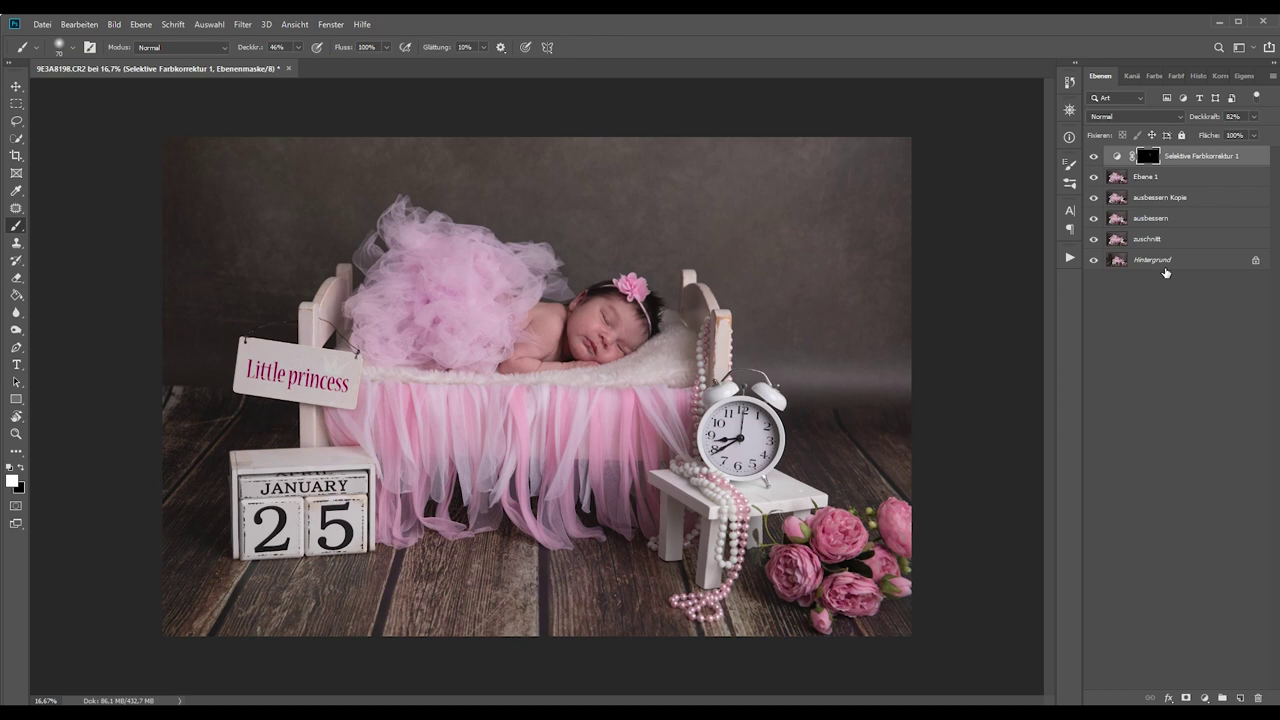
Stamp all visible layers into Ebene 2 and duplicate it as Ebene 2 Kopie.
{"action": "key", "text": "ctrl+shift+alt+e"}
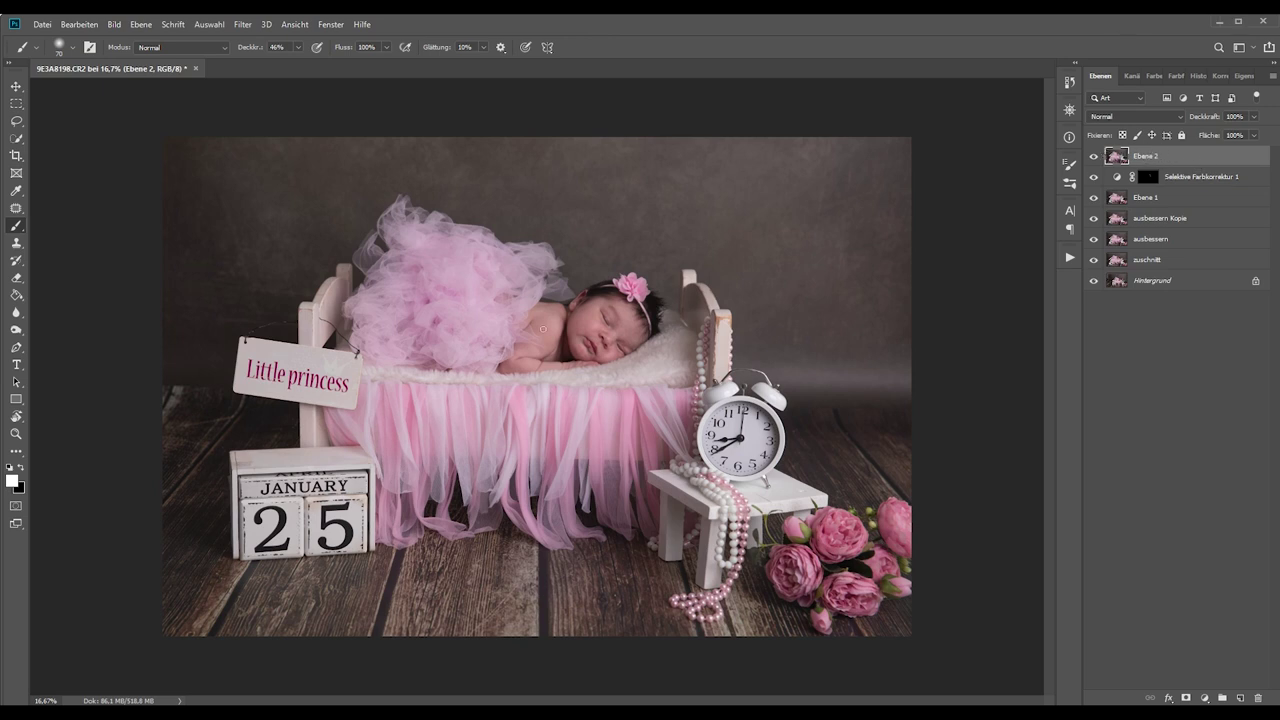
{"action": "scroll", "coordinate": [554, 304], "scroll_direction": "up", "scroll_amount": 3}
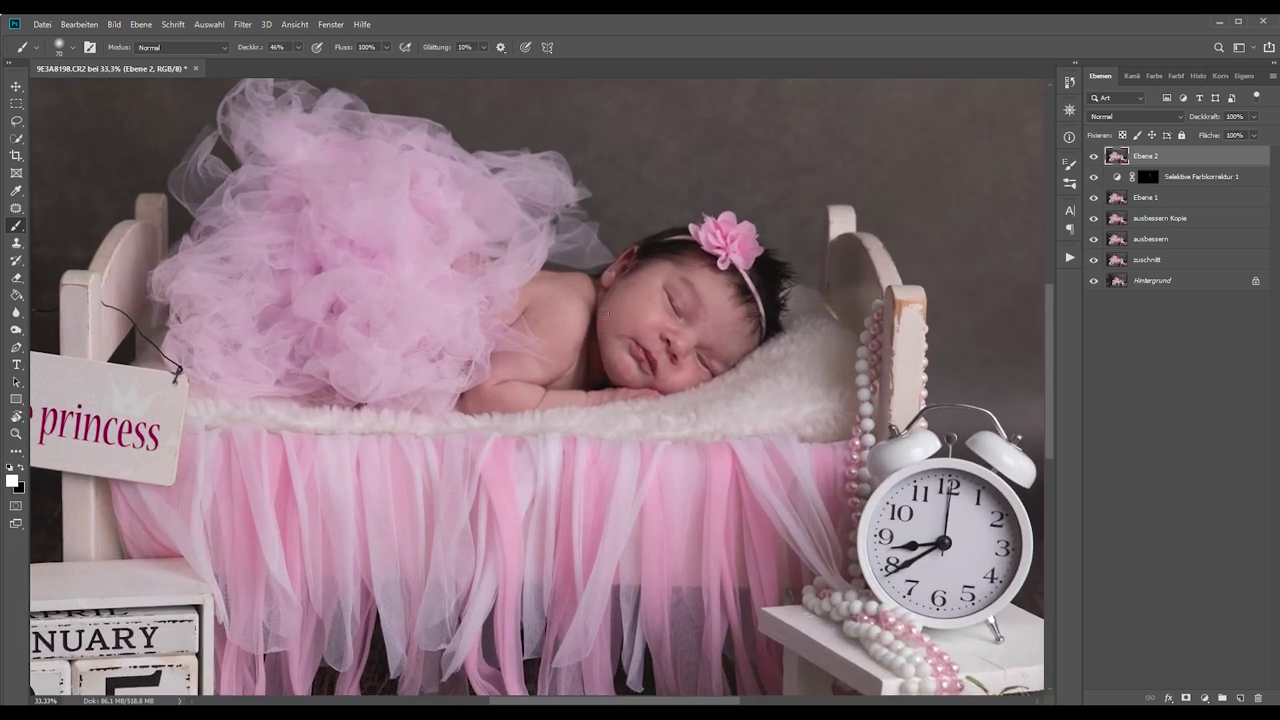
{"action": "scroll", "coordinate": [714, 344], "scroll_direction": "up", "scroll_amount": 1}
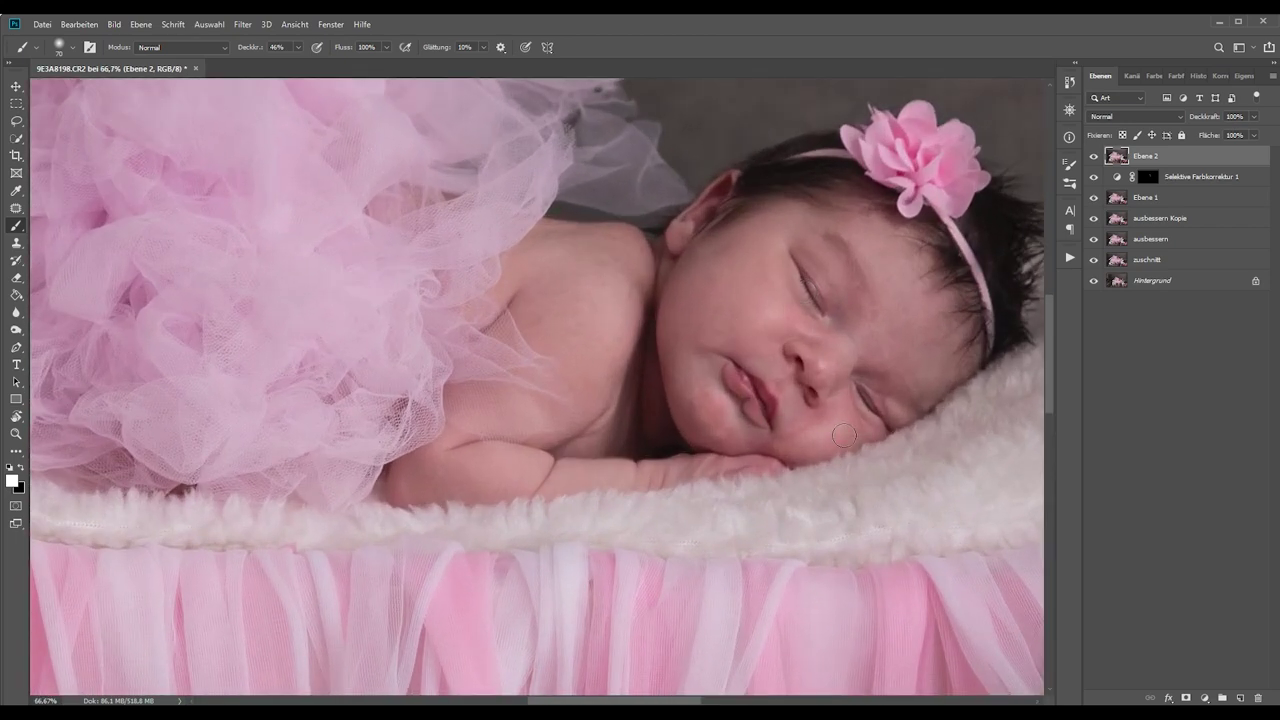
{"action": "left_click_drag", "start_coordinate": [685, 704], "coordinate": [728, 703]}
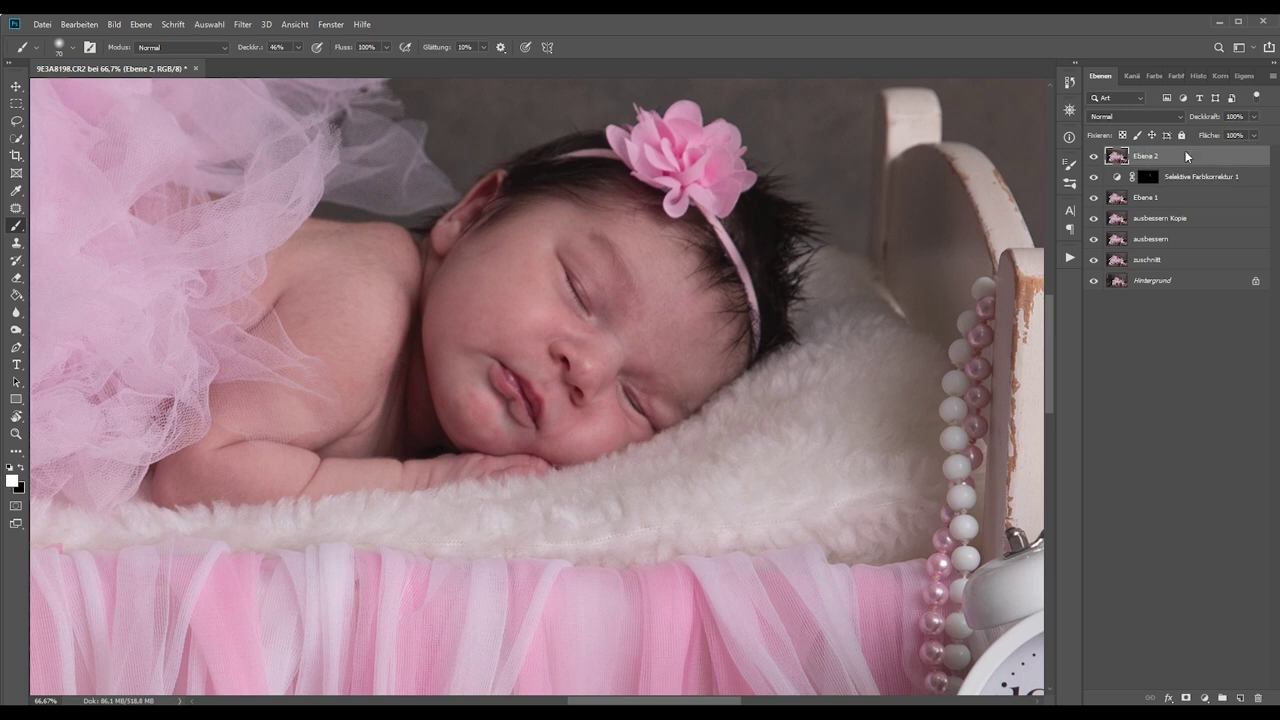
{"action": "key", "text": "ctrl+j"}
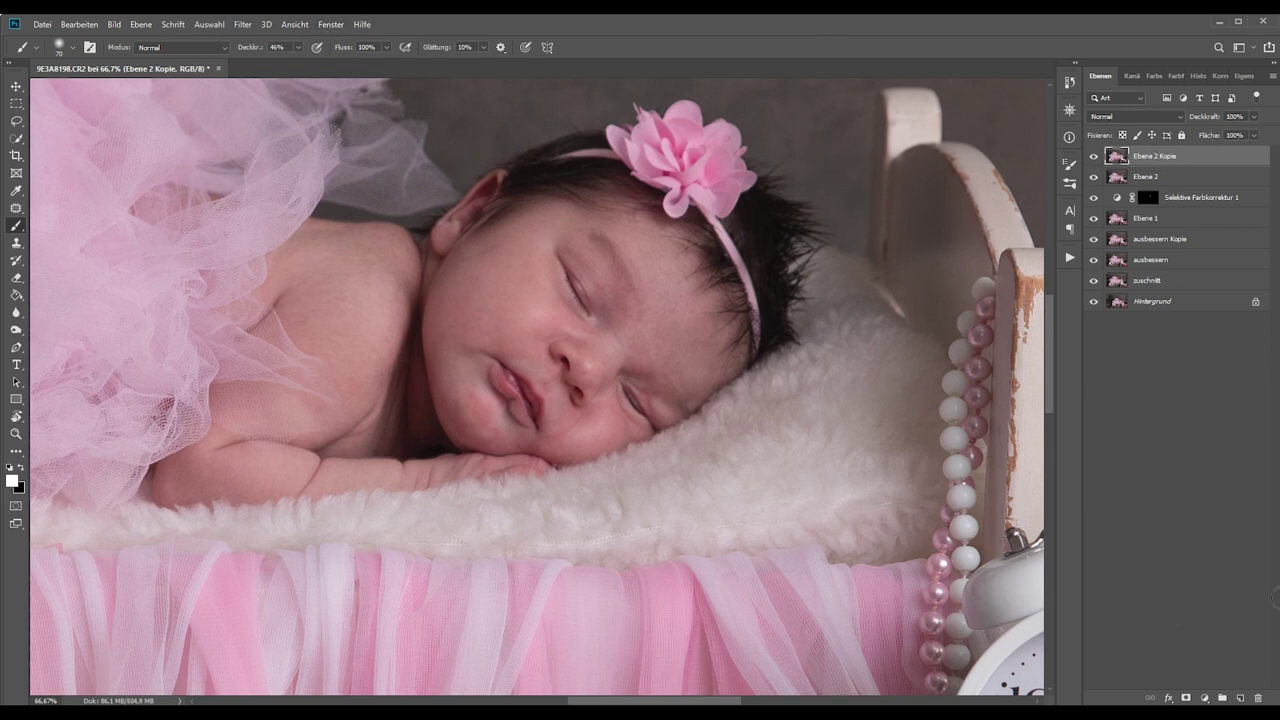
Invert Ebene 2 Kopie with Umkehren and set its blend mode to Strahlendes Licht.
{"action": "left_click", "coordinate": [114, 24]}
{"action": "mouse_move", "coordinate": [137, 59]}
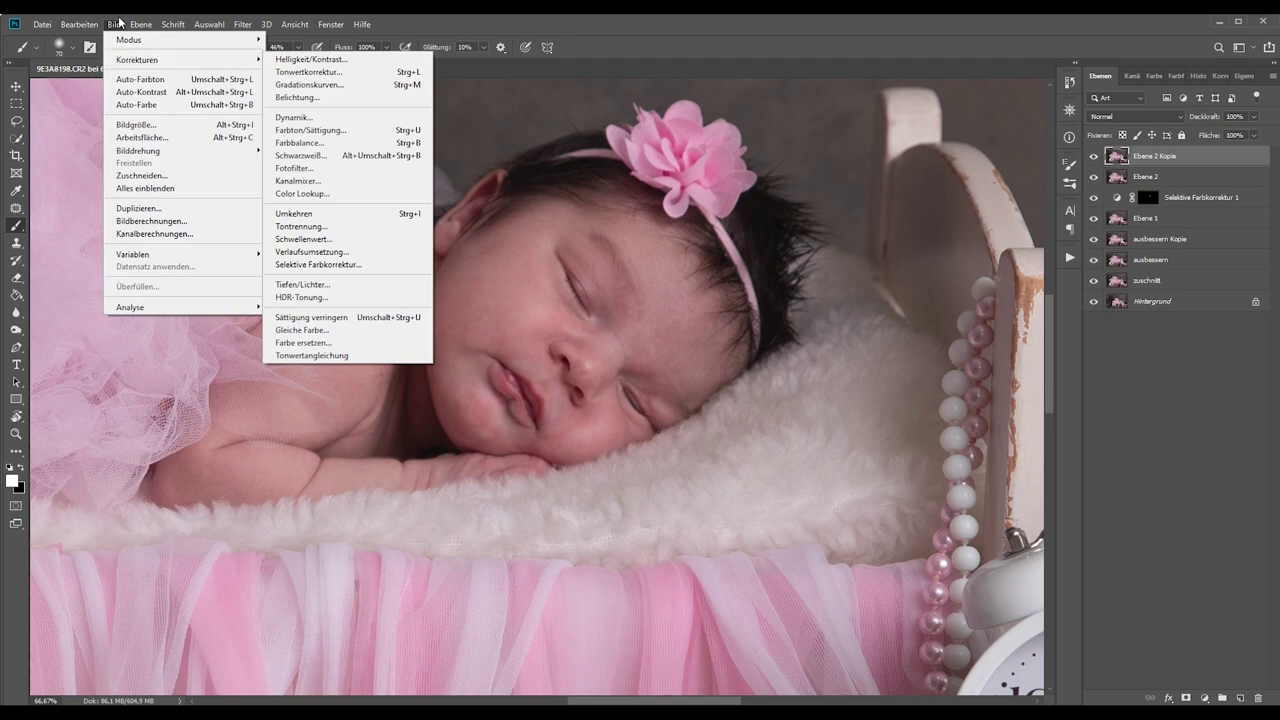
{"action": "left_click", "coordinate": [330, 213]}
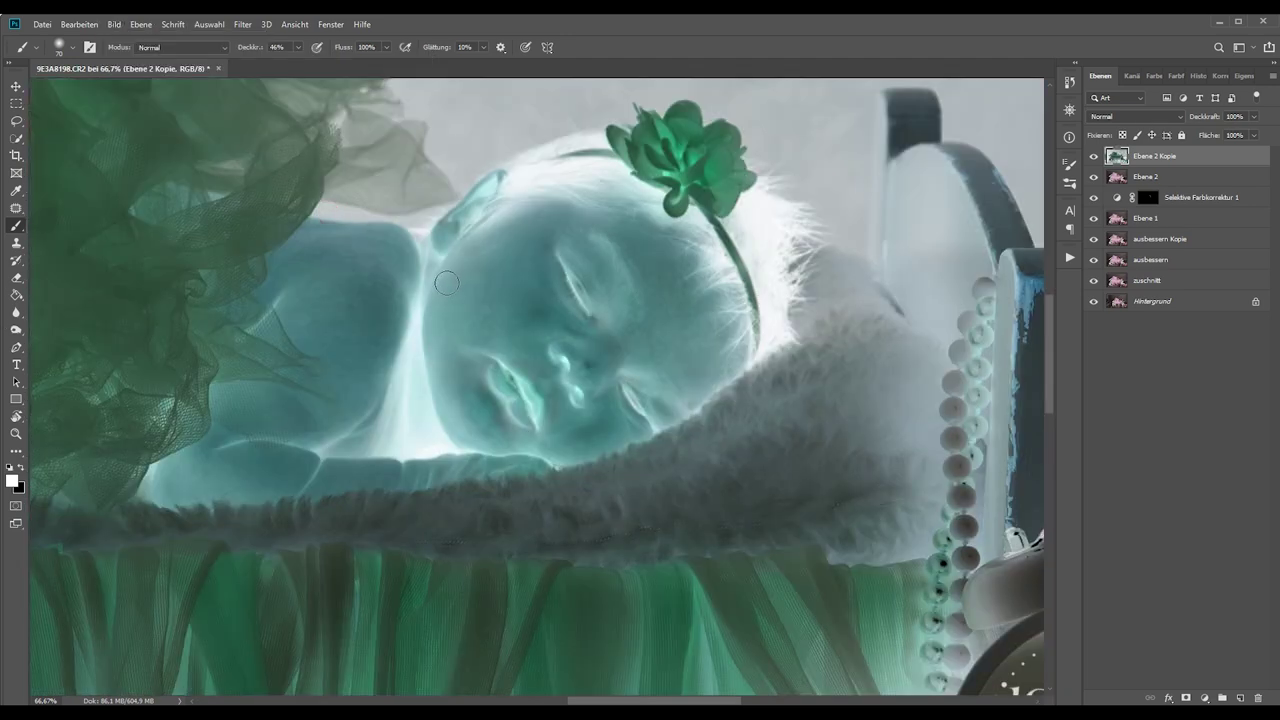
{"action": "left_click", "coordinate": [1128, 118]}
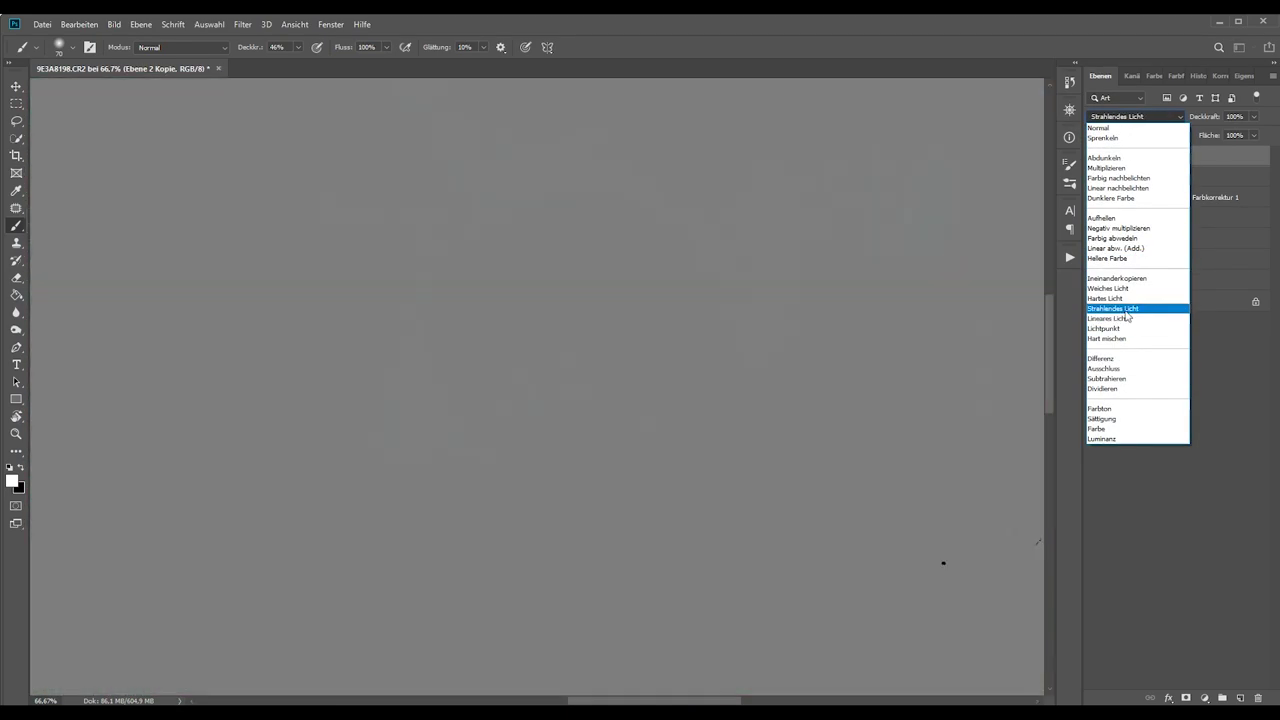
{"action": "left_click", "coordinate": [1127, 310]}
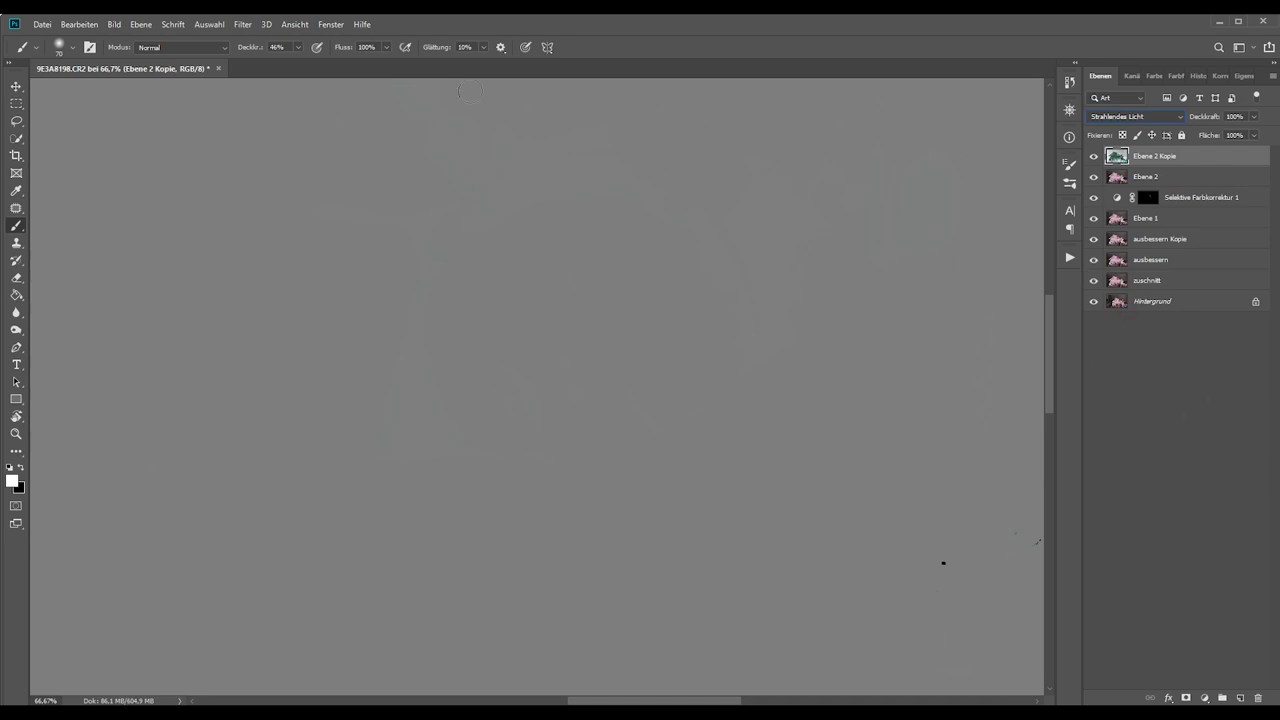
{"action": "left_click", "coordinate": [244, 24]}
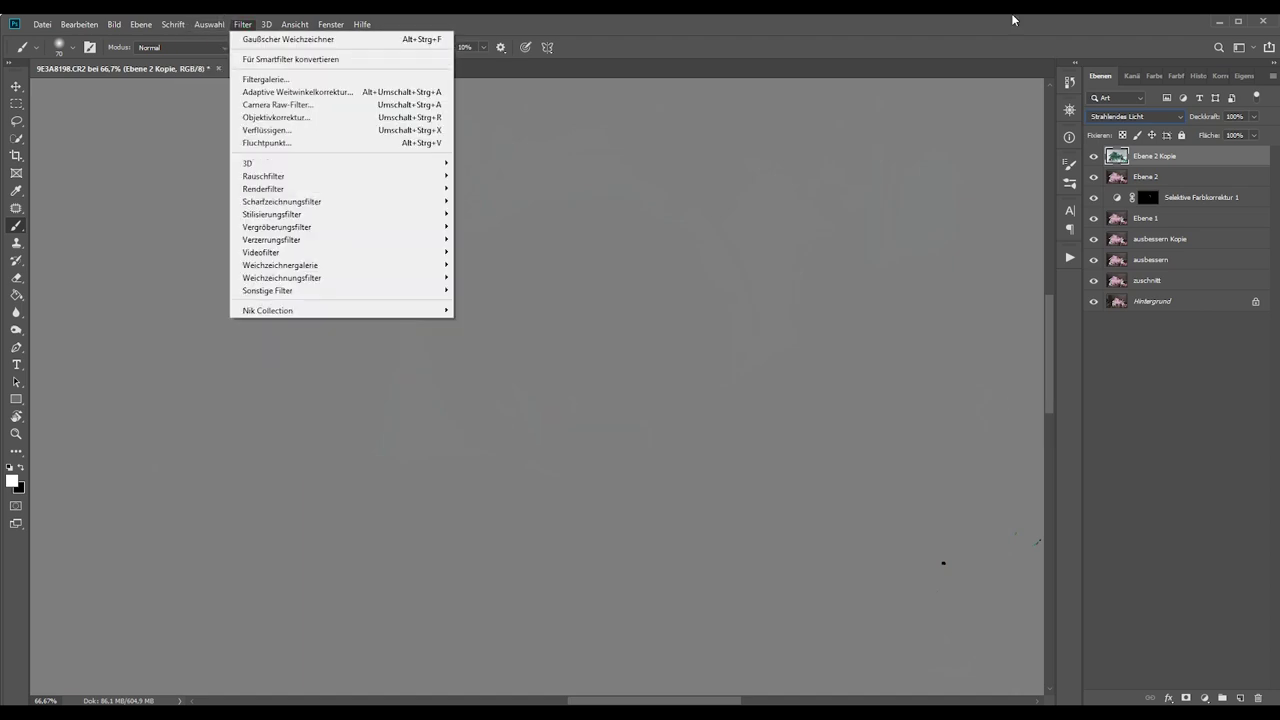
{"action": "mouse_move", "coordinate": [300, 290]}
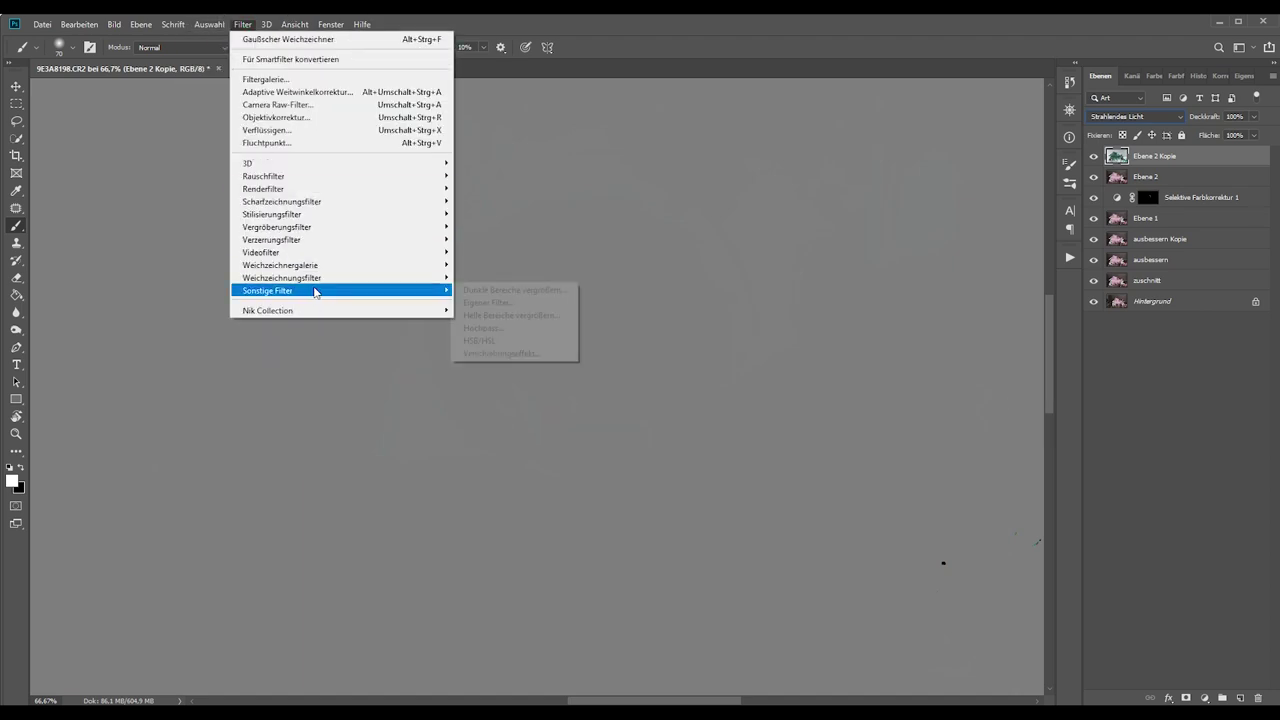
Apply Hochpass at radius 15, then Gaußscher Weichzeichner at radius 5, to Ebene 2 Kopie.
{"action": "left_click", "coordinate": [485, 328]}
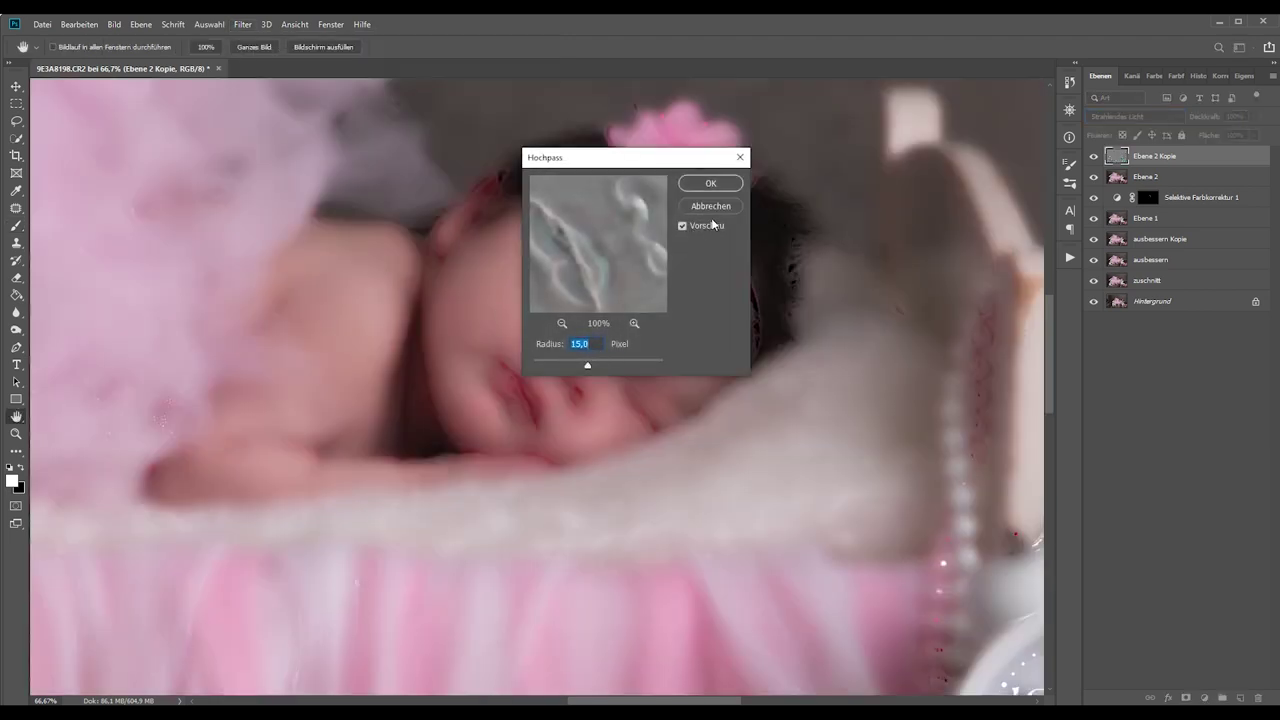
{"action": "left_click", "coordinate": [719, 184]}
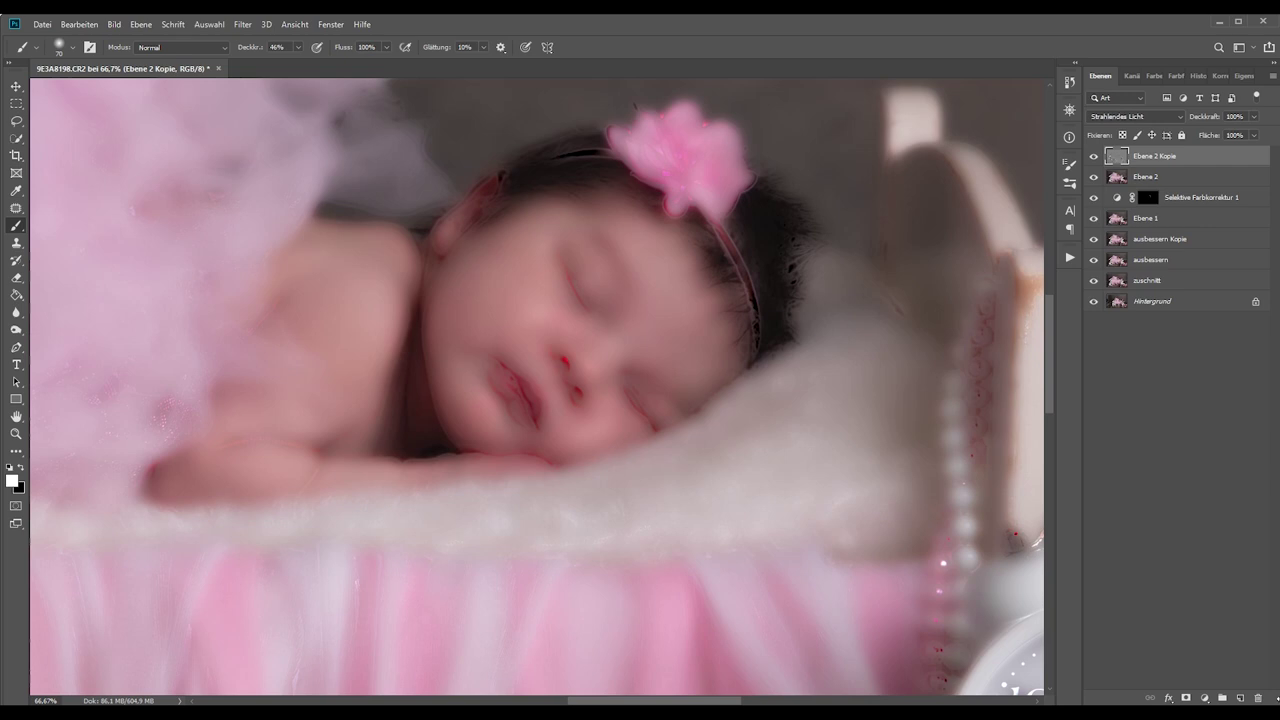
{"action": "left_click", "coordinate": [239, 28]}
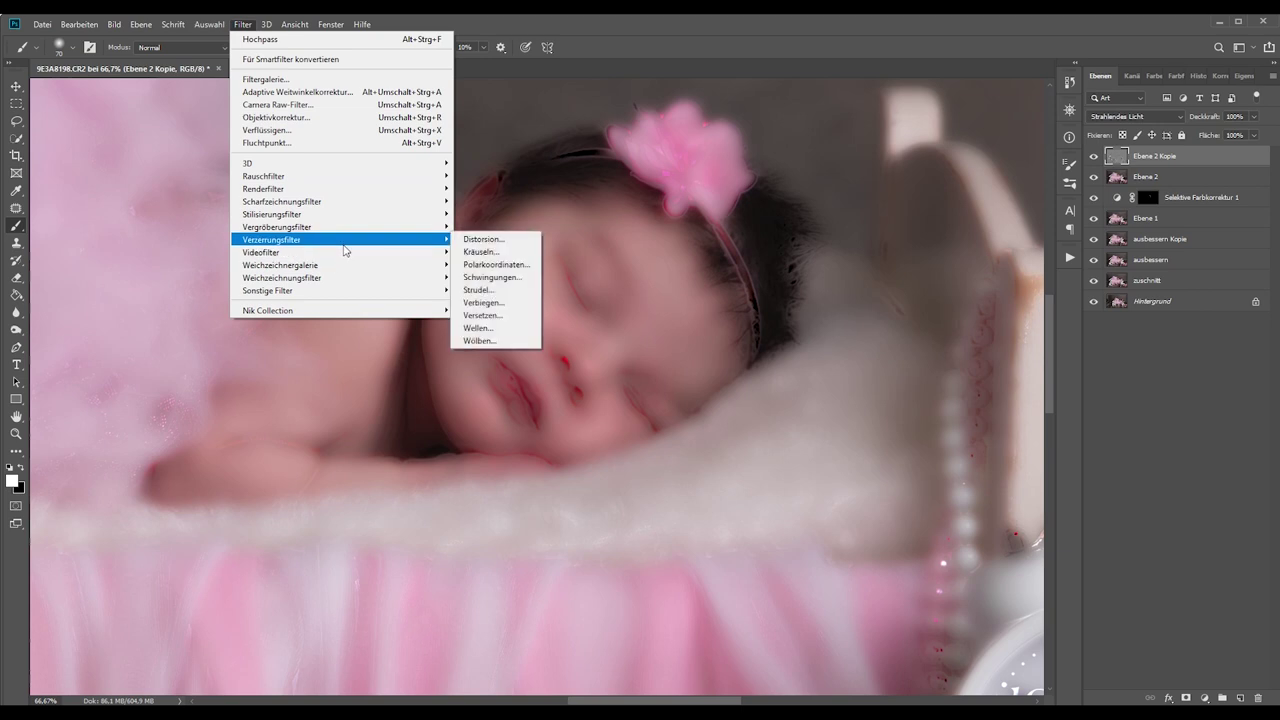
{"action": "mouse_move", "coordinate": [282, 277]}
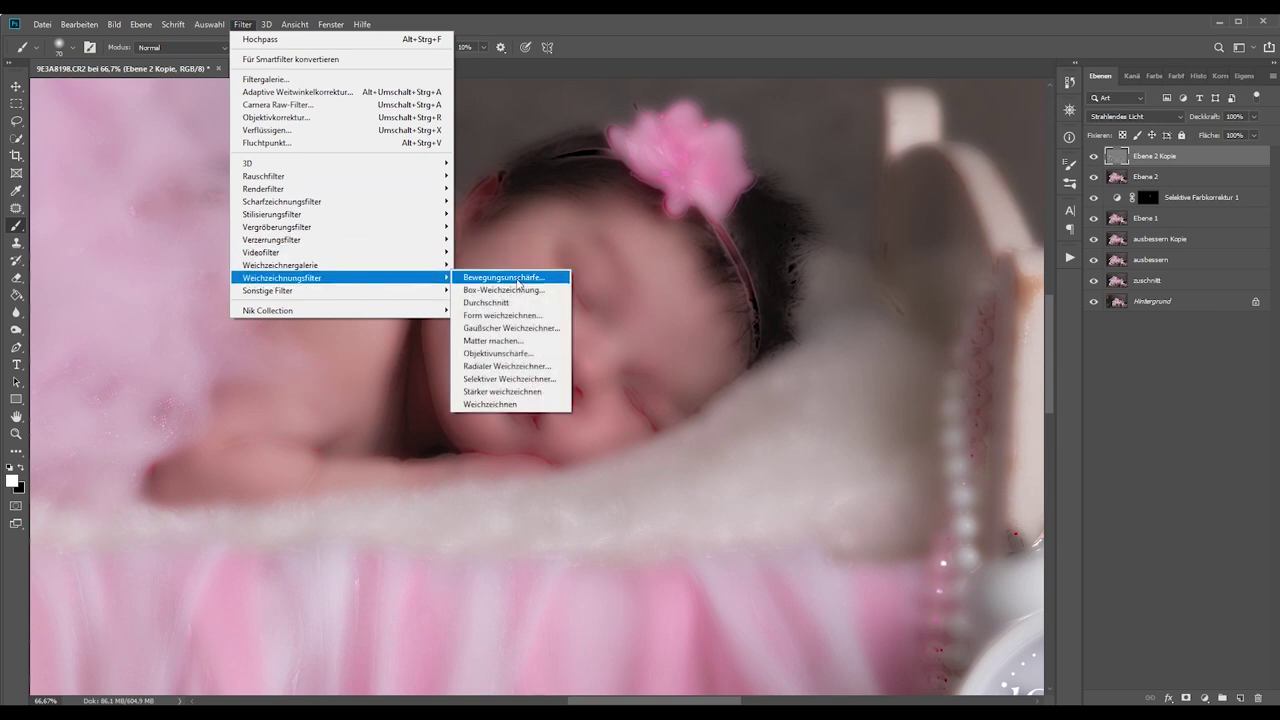
{"action": "left_click", "coordinate": [510, 328]}
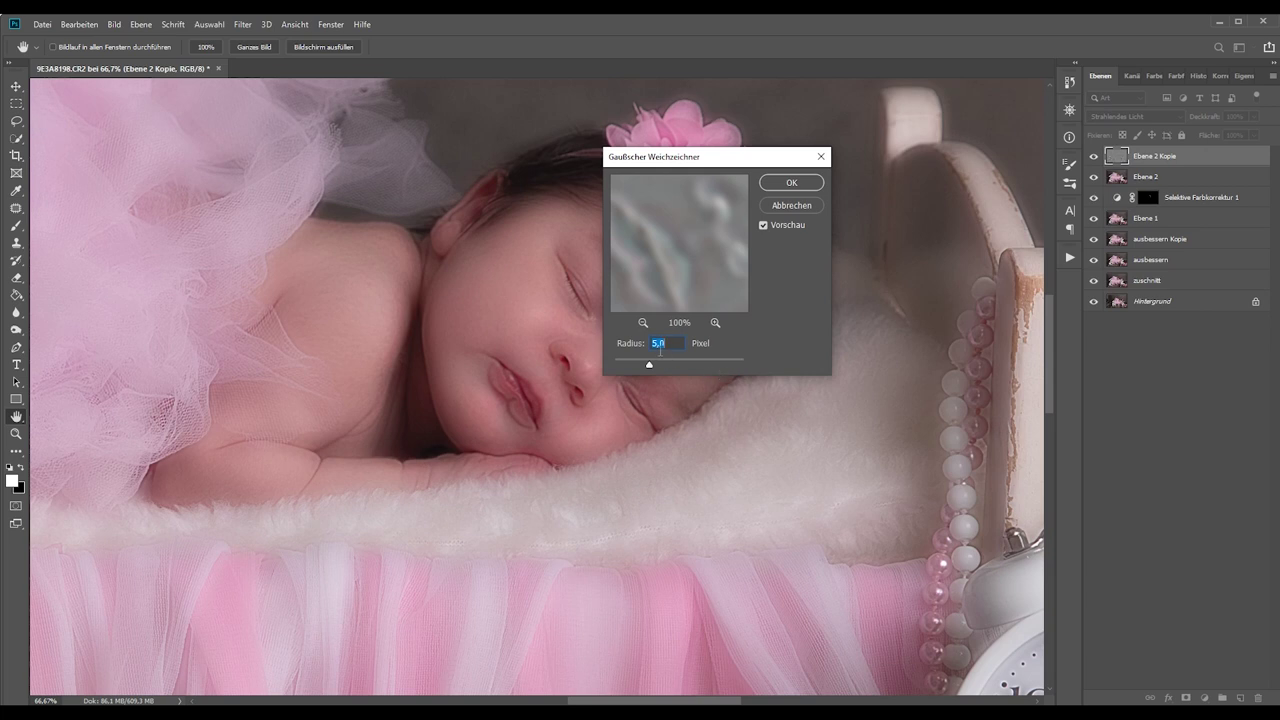
{"action": "left_click", "coordinate": [765, 183]}
Compare Ebene 2 Kopie on and off close up, then give it a black hiding mask.
{"action": "key", "text": "b"}
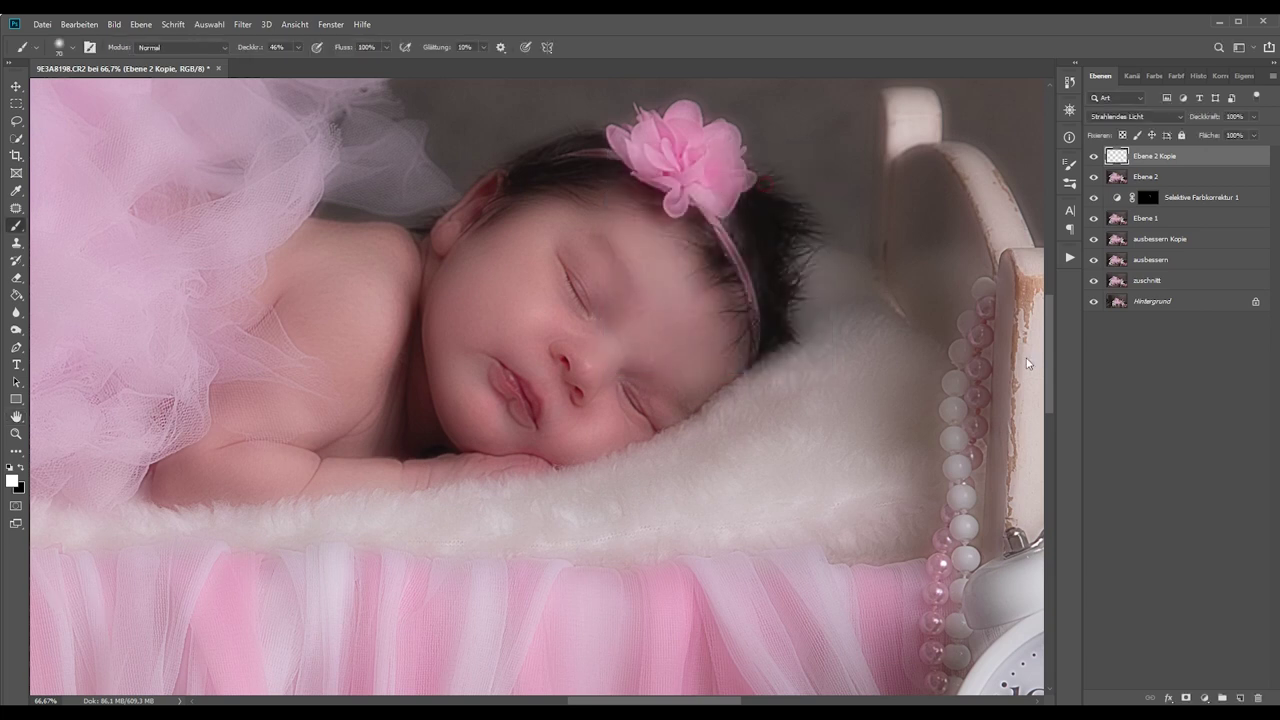
{"action": "key", "text": "ctrl+plus"}
{"action": "key", "text": "ctrl+plus"}
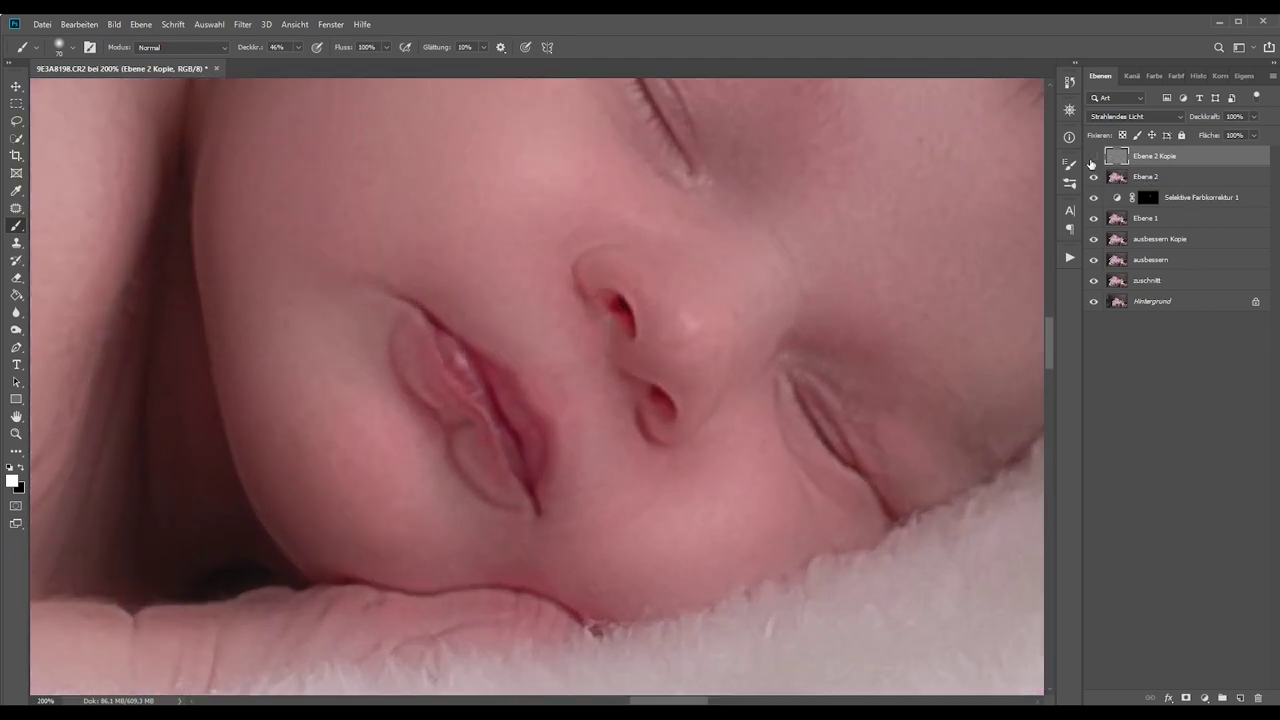
{"action": "left_click", "coordinate": [1093, 156]}
{"action": "left_click", "coordinate": [1093, 156]}
{"action": "key", "text": "ctrl+minus"}
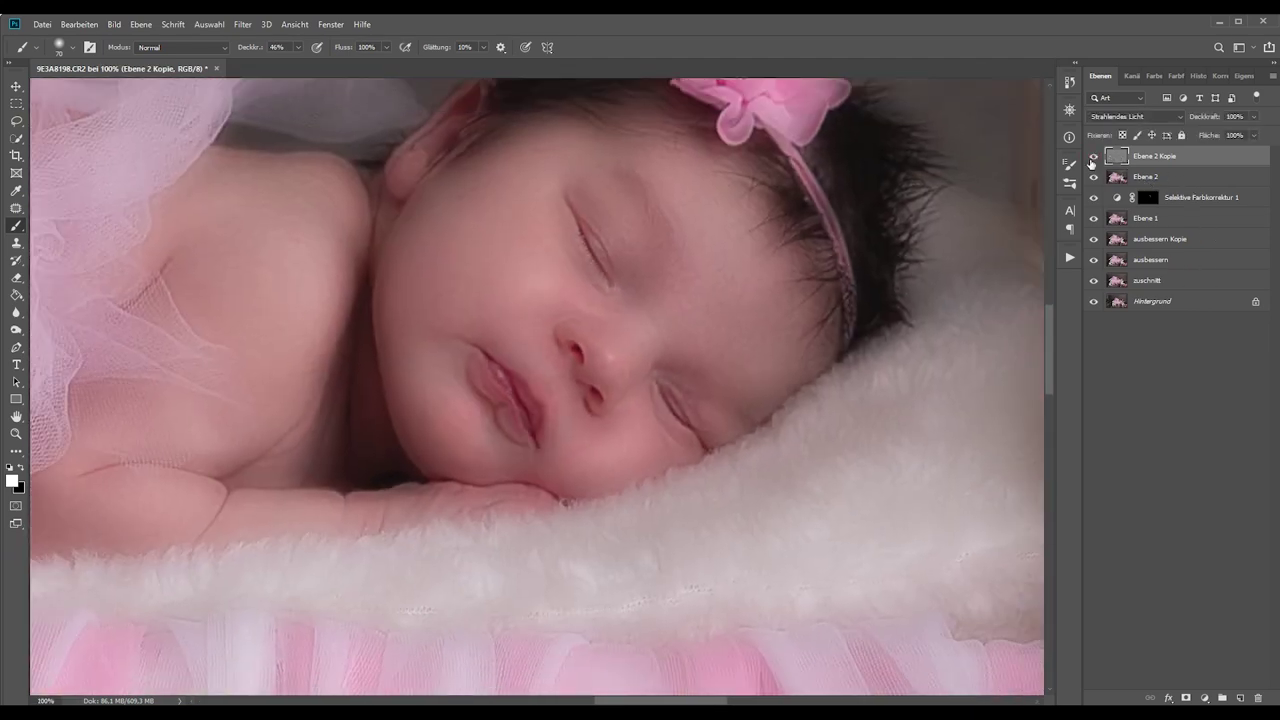
{"action": "key", "text": "ctrl+minus"}
{"action": "key", "text": "ctrl+plus"}
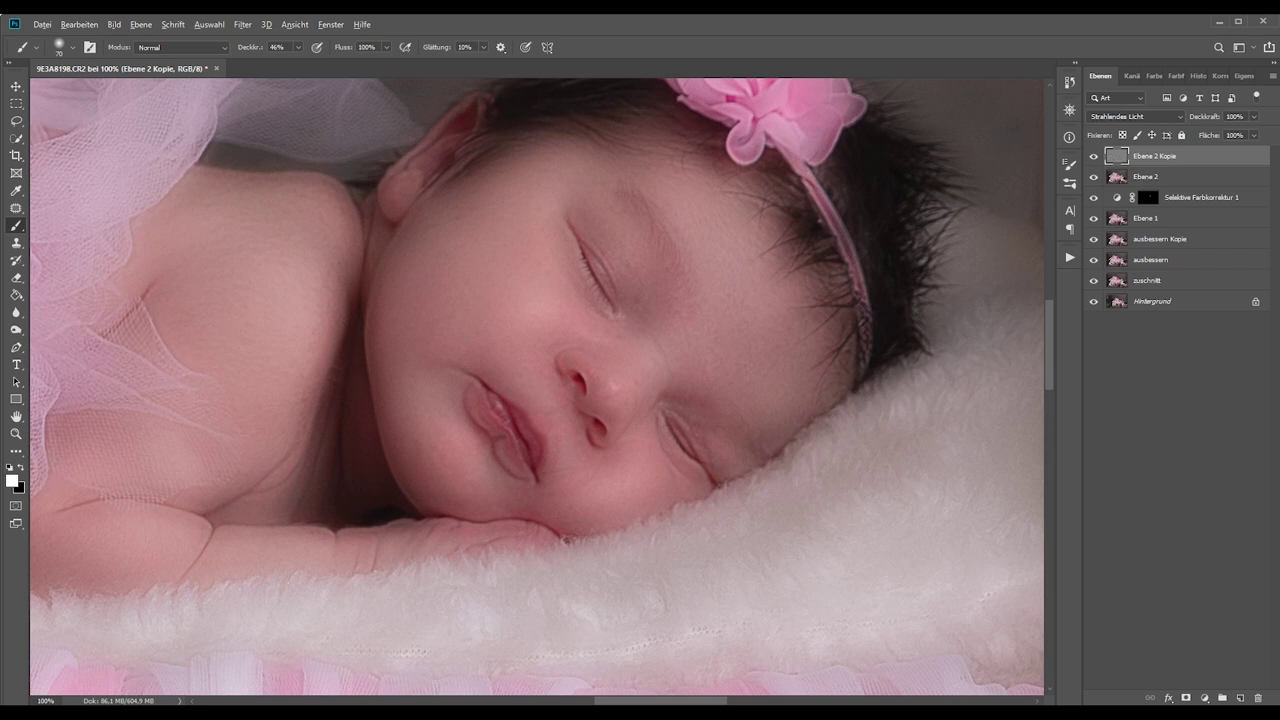
{"action": "left_click", "coordinate": [1185, 698], "text": "alt"}
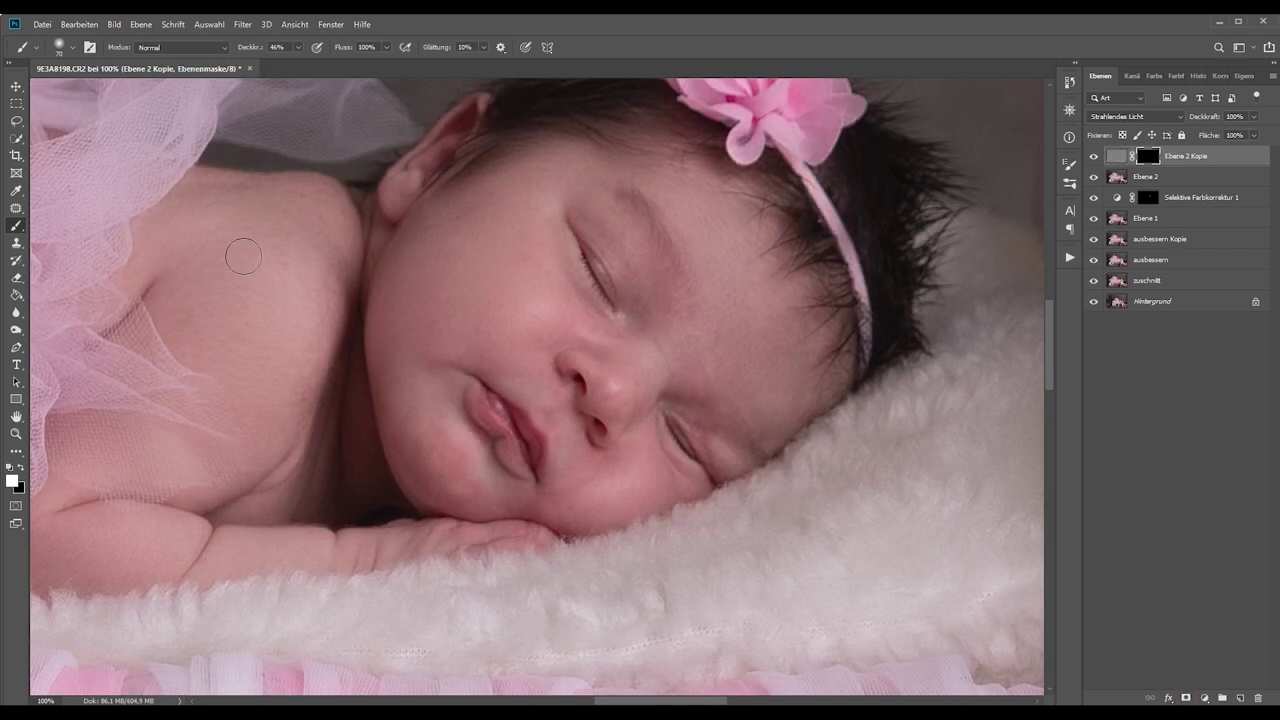
Set up a larger white brush with raised opacity for painting the mask.
{"action": "scroll", "coordinate": [223, 294], "scroll_direction": "up", "scroll_amount": 2}
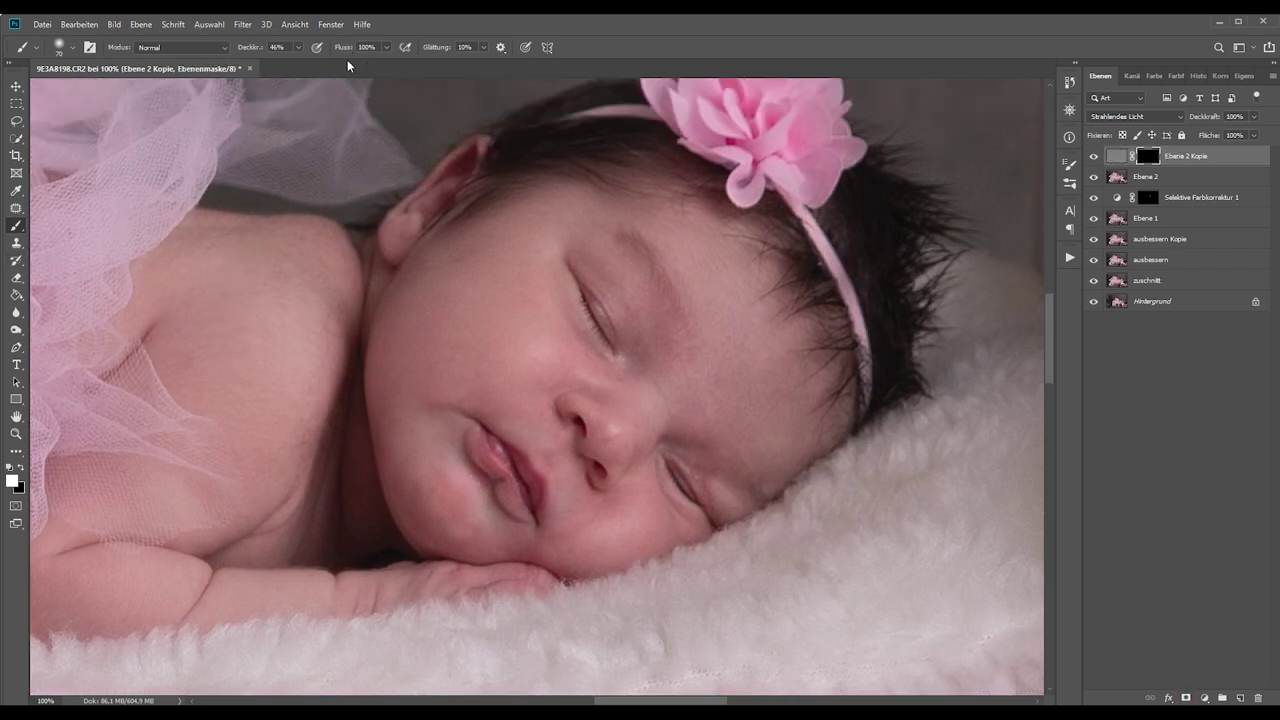
{"action": "key", "text": "bracketright"}
{"action": "key", "text": "bracketright"}
{"action": "key", "text": "bracketright"}
{"action": "key", "text": "bracketright"}
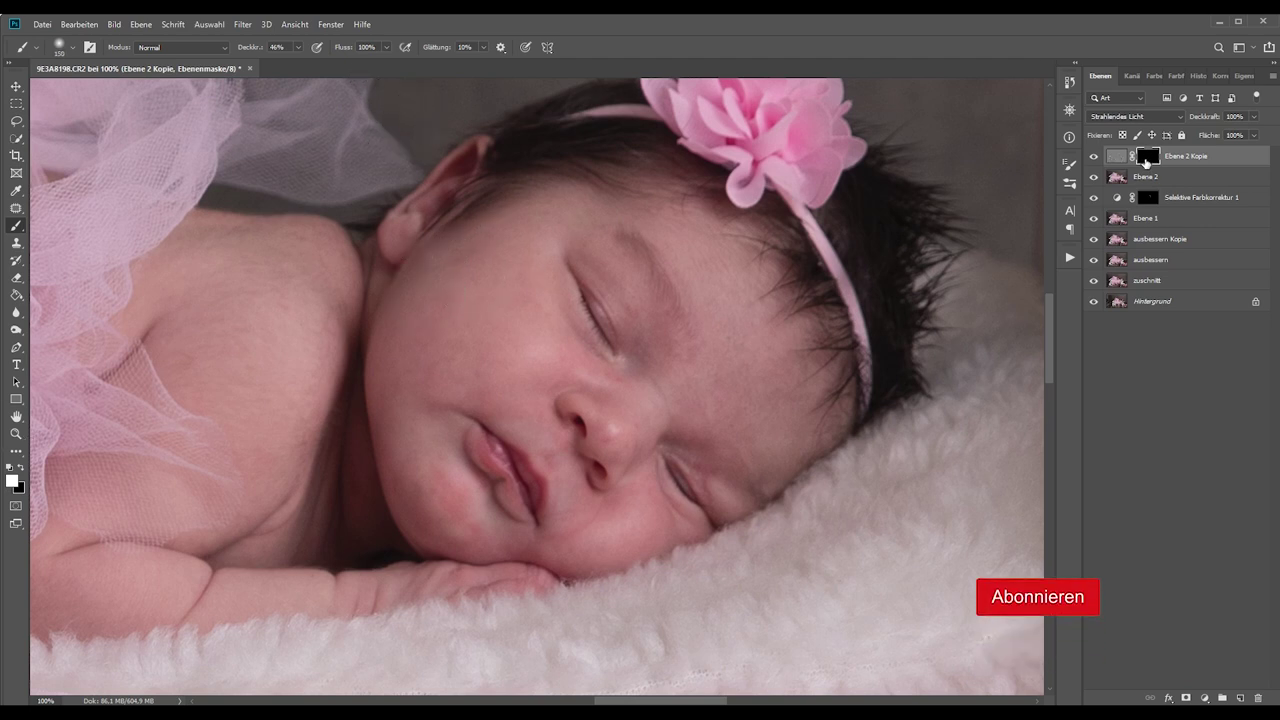
{"action": "key", "text": "i"}
{"action": "left_click", "coordinate": [12, 481]}
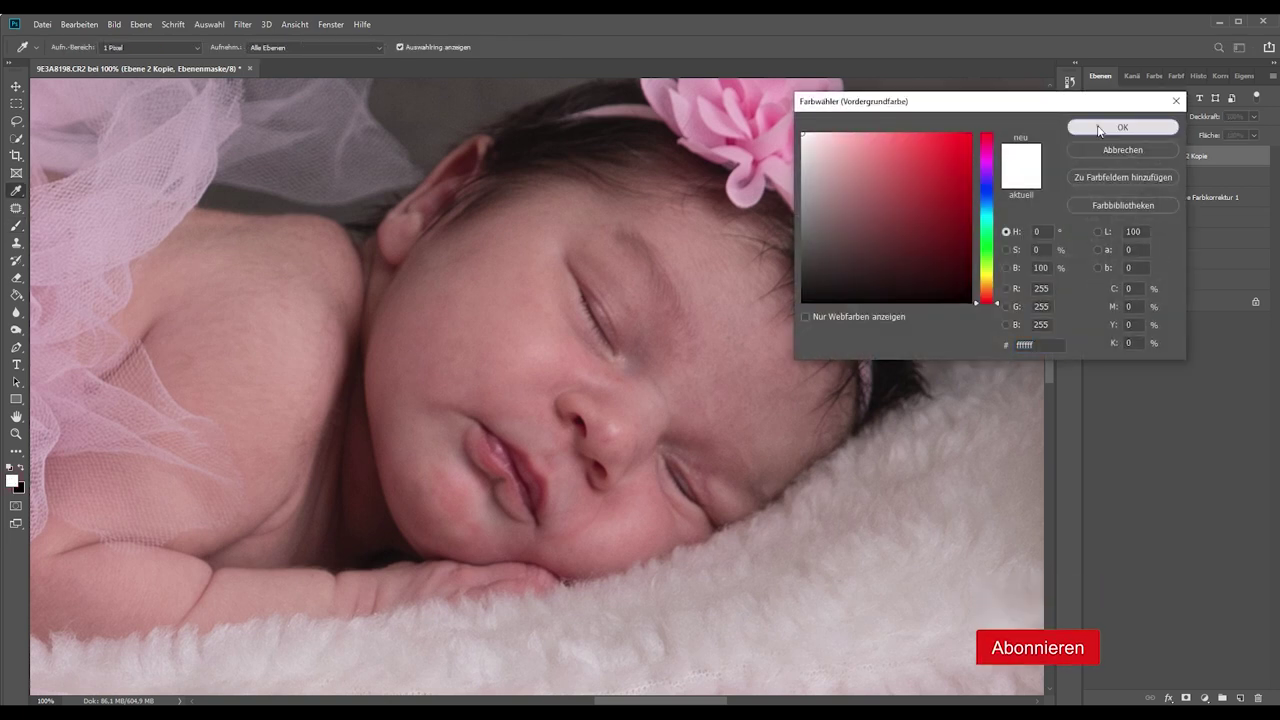
{"action": "left_click", "coordinate": [1122, 127]}
{"action": "left_click", "coordinate": [297, 47]}
{"action": "mouse_move", "coordinate": [297, 60]}
{"action": "left_mouse_down"}
{"action": "mouse_move", "coordinate": [333, 63]}
{"action": "mouse_move", "coordinate": [316, 62]}
{"action": "left_mouse_up"}
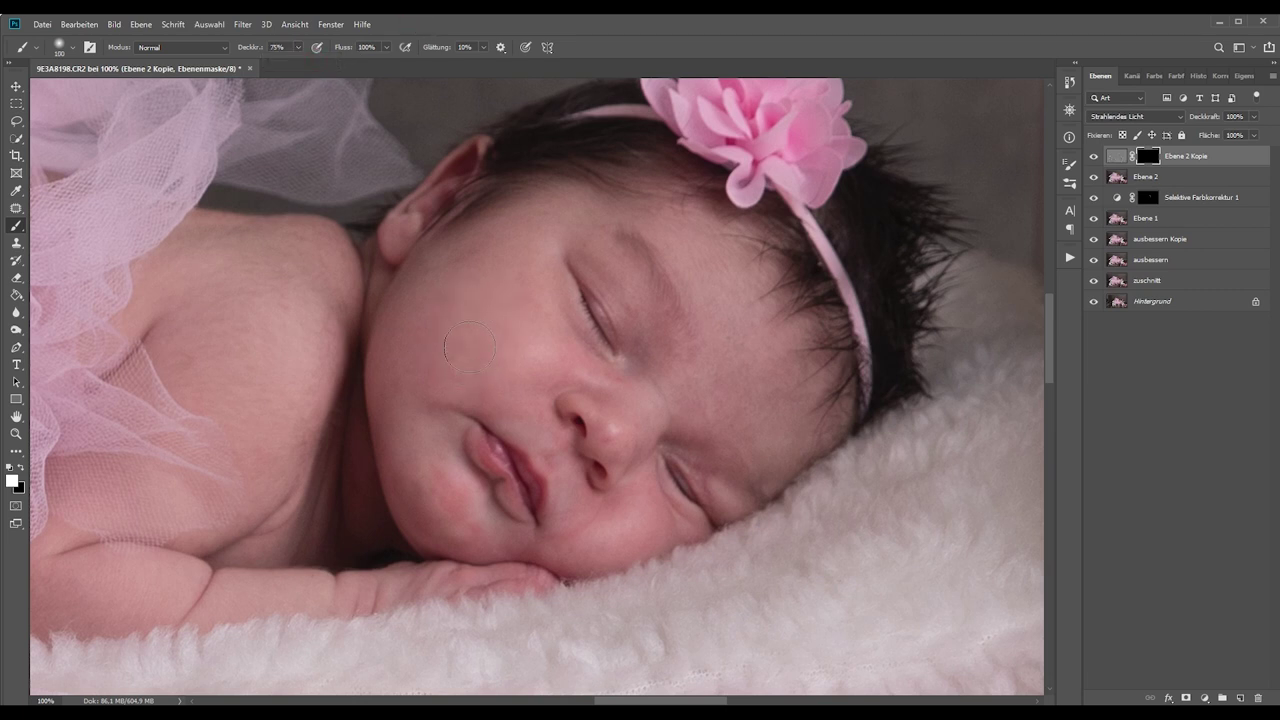
Paint the soft-skin effect onto the cheek and chin, shrink the brush to 60, and zoom out.
{"action": "left_click", "coordinate": [465, 350]}
{"action": "left_click", "coordinate": [527, 559]}
{"action": "key", "text": "bracketleft"}
{"action": "key", "text": "bracketleft"}
{"action": "key", "text": "bracketleft"}
{"action": "key", "text": "bracketright"}
{"action": "key", "text": "bracketright"}
{"action": "key", "text": "bracketright"}
{"action": "scroll", "coordinate": [690, 392], "scroll_direction": "down", "scroll_amount": 2}
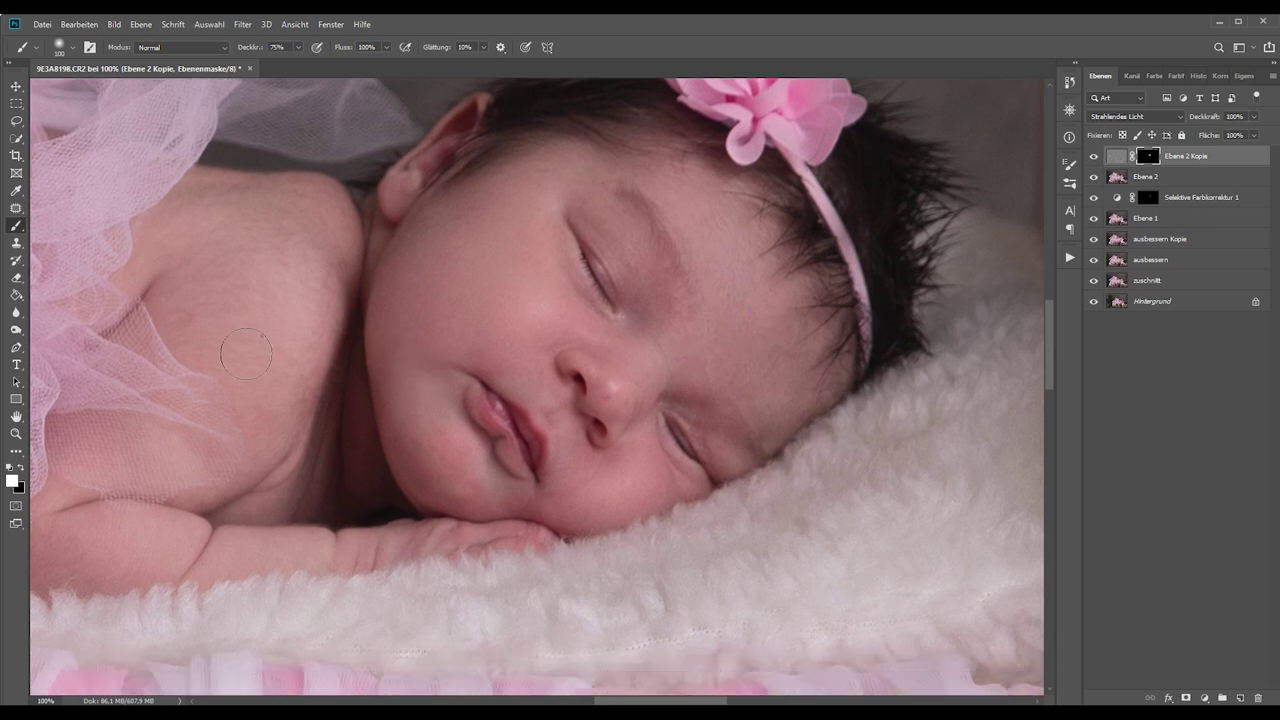
{"action": "scroll", "coordinate": [38, 555], "scroll_direction": "down", "scroll_amount": 2}
{"action": "key", "text": "bracketleft"}
{"action": "key", "text": "bracketleft"}
{"action": "key", "text": "bracketleft"}
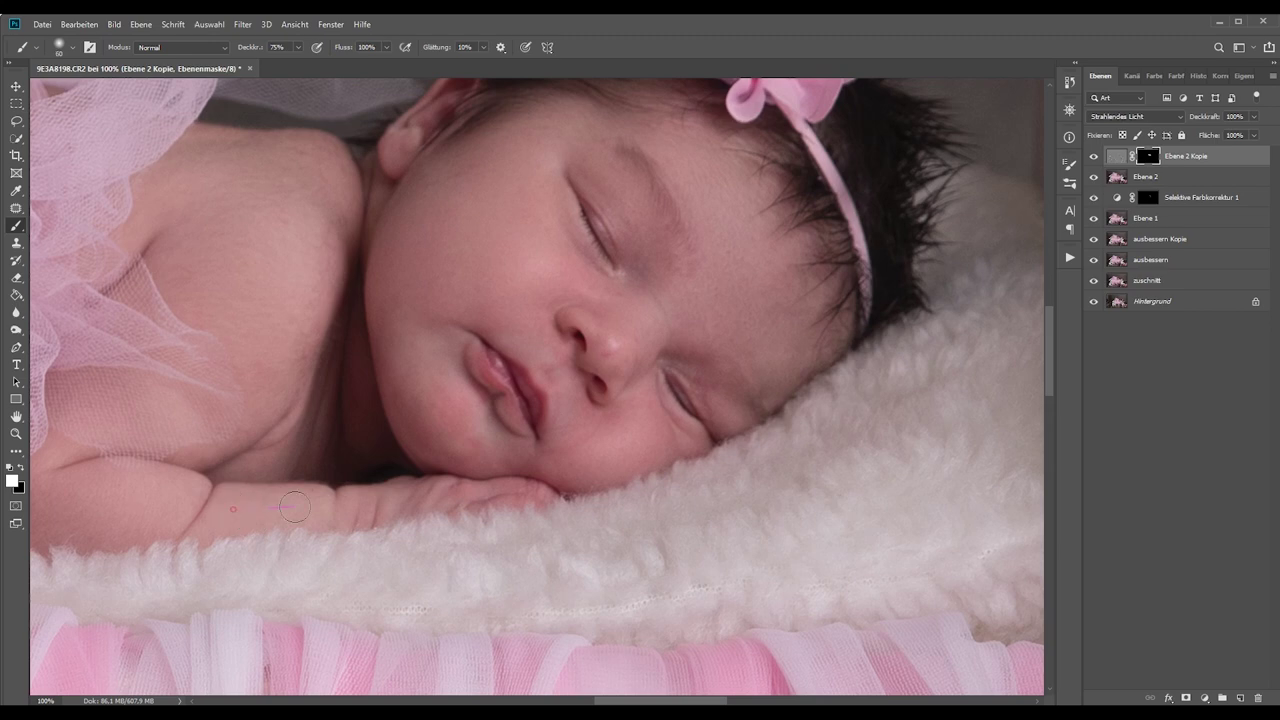
{"action": "key", "text": "bracketleft"}
{"action": "key", "text": "ctrl+minus"}
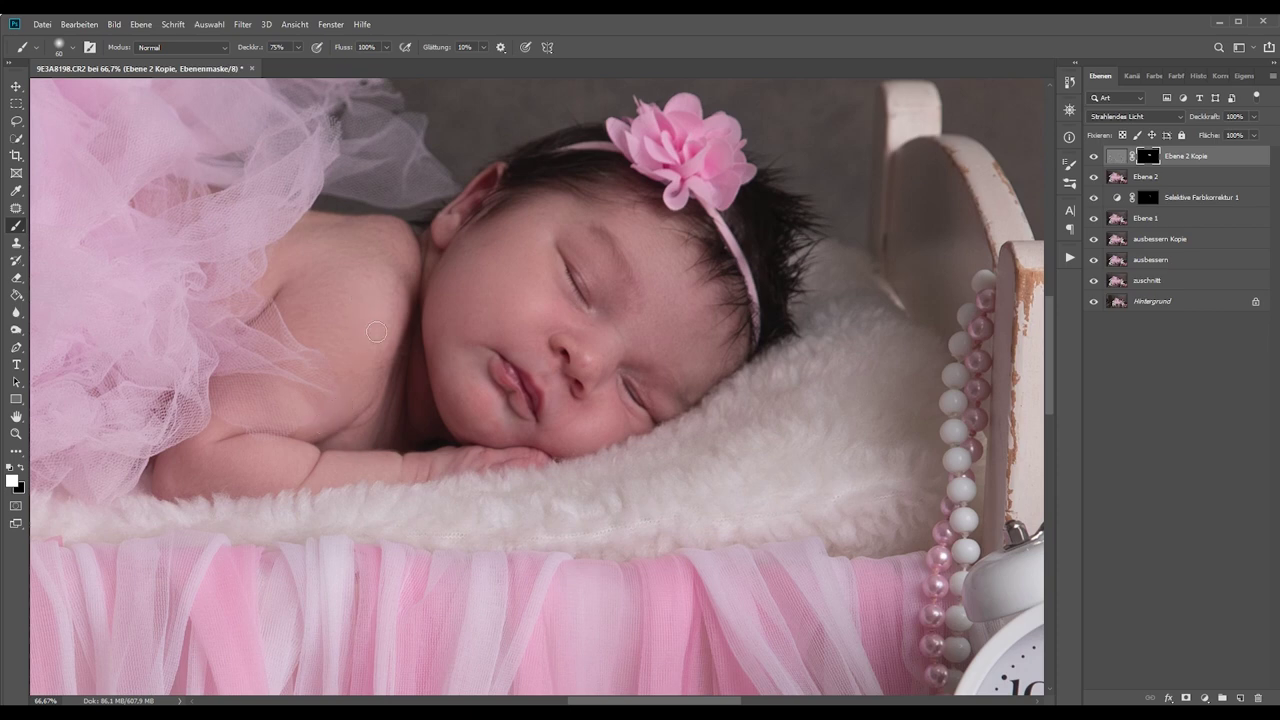
{"action": "key", "text": "ctrl+minus"}
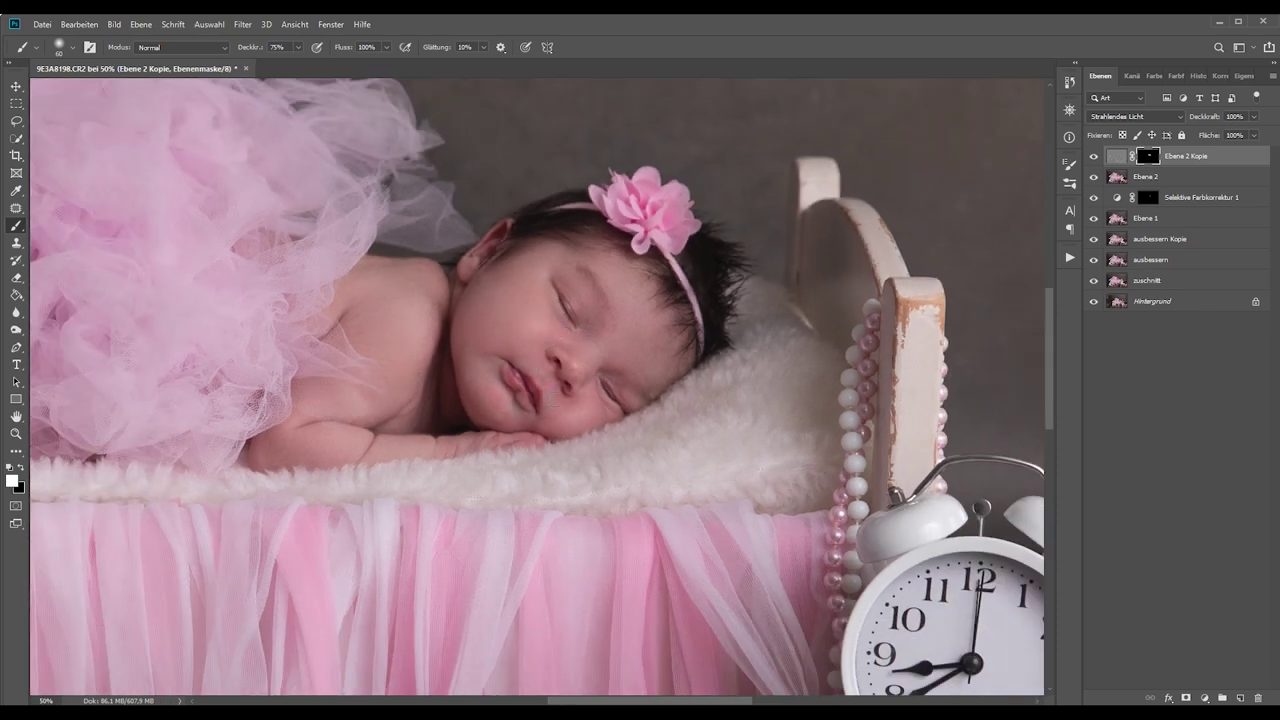
Compare Ebene 2 Kopie on and off, then lower its opacity to 57%.
{"action": "left_click", "coordinate": [1093, 156]}
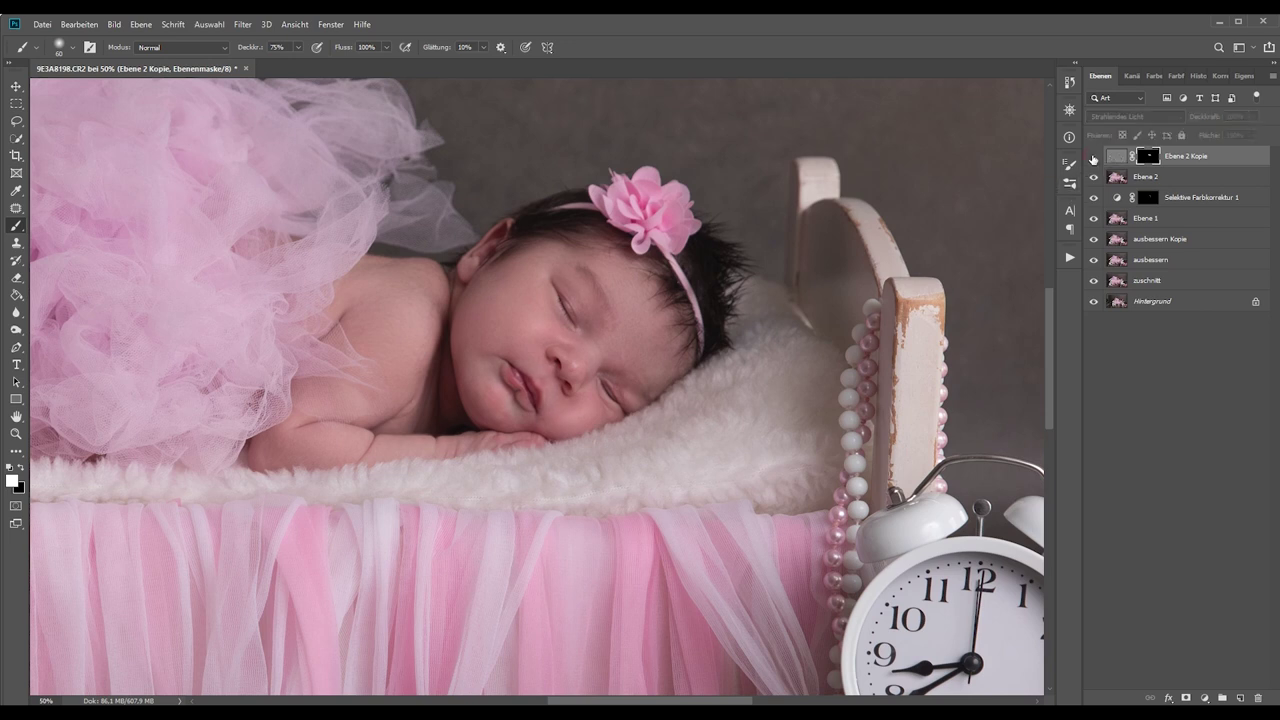
{"action": "left_click", "coordinate": [1093, 156]}
{"action": "left_click", "coordinate": [1254, 116]}
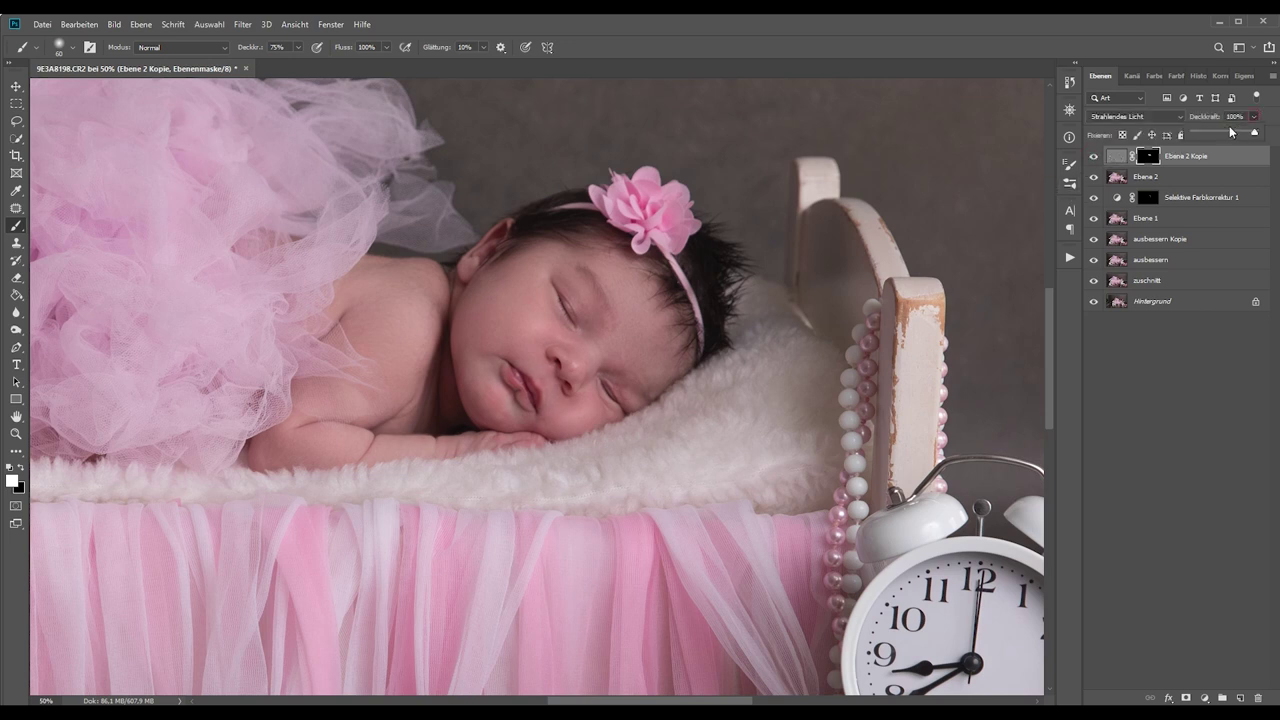
{"action": "left_click_drag", "start_coordinate": [1230, 131], "coordinate": [1228, 132]}
{"action": "left_click", "coordinate": [1090, 160]}
Zoom out to the whole image and stamp all visible layers into Ebene 3.
{"action": "key", "text": "ctrl+minus"}
{"action": "key", "text": "ctrl+minus"}
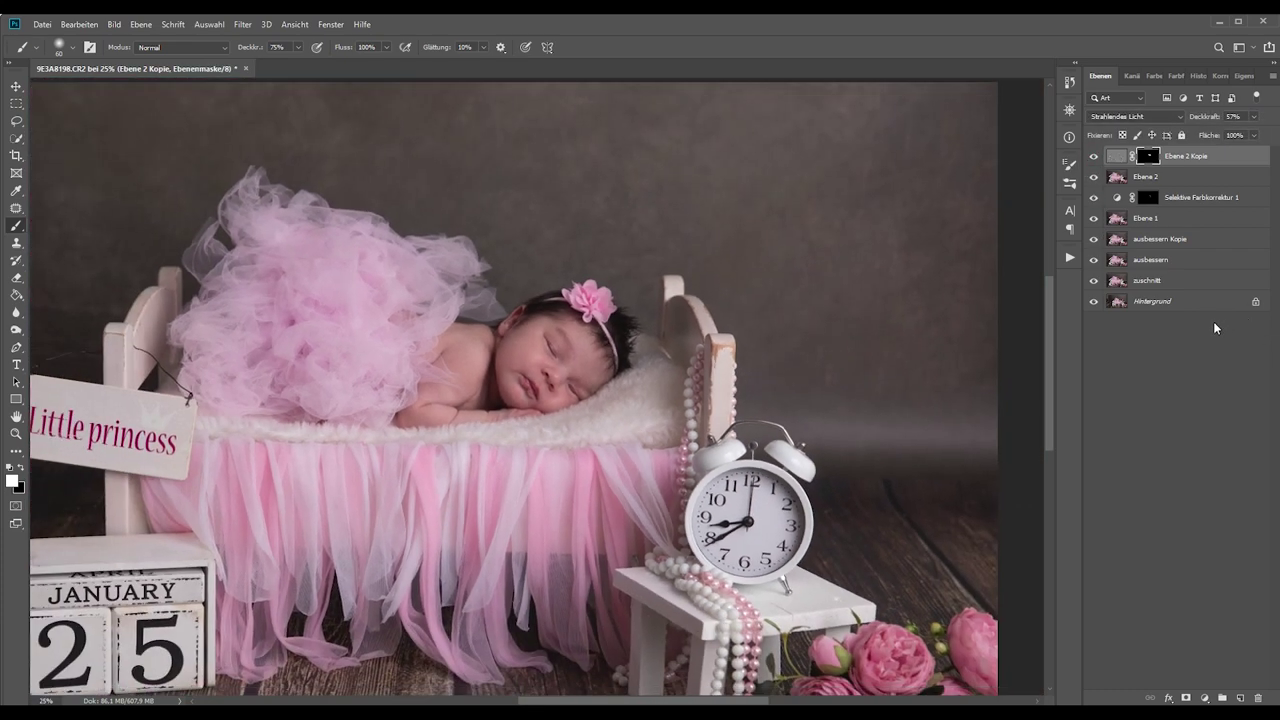
{"action": "key", "text": "ctrl+minus"}
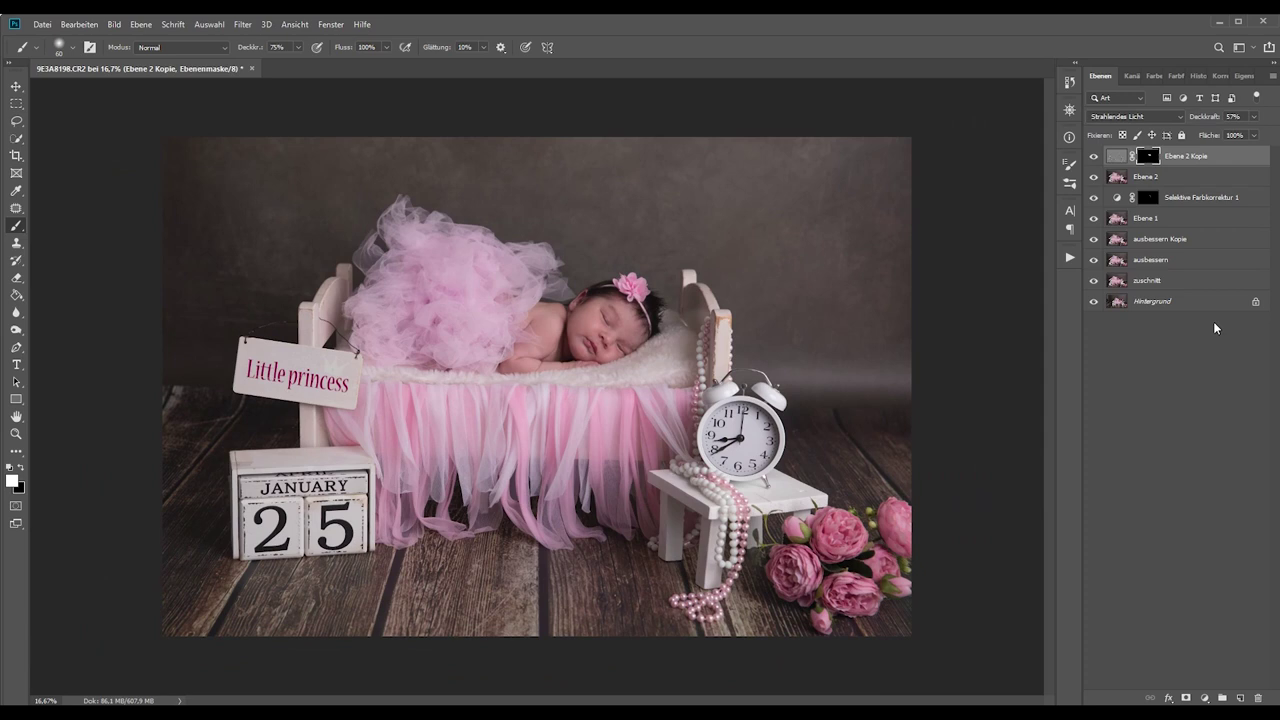
{"action": "key", "text": "ctrl+shift+alt+e"}
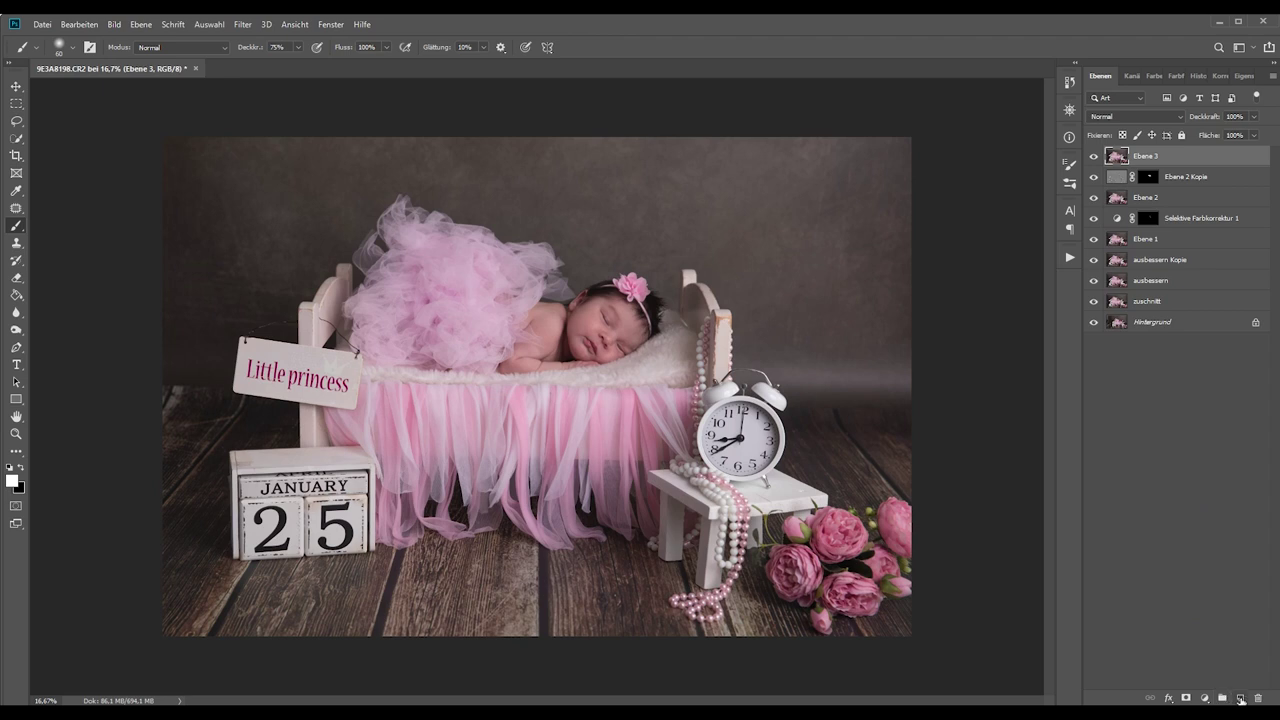
Add new layer Ebene 4 and set the foreground colour to 50% grey #808080.
{"action": "left_click", "coordinate": [1240, 698]}
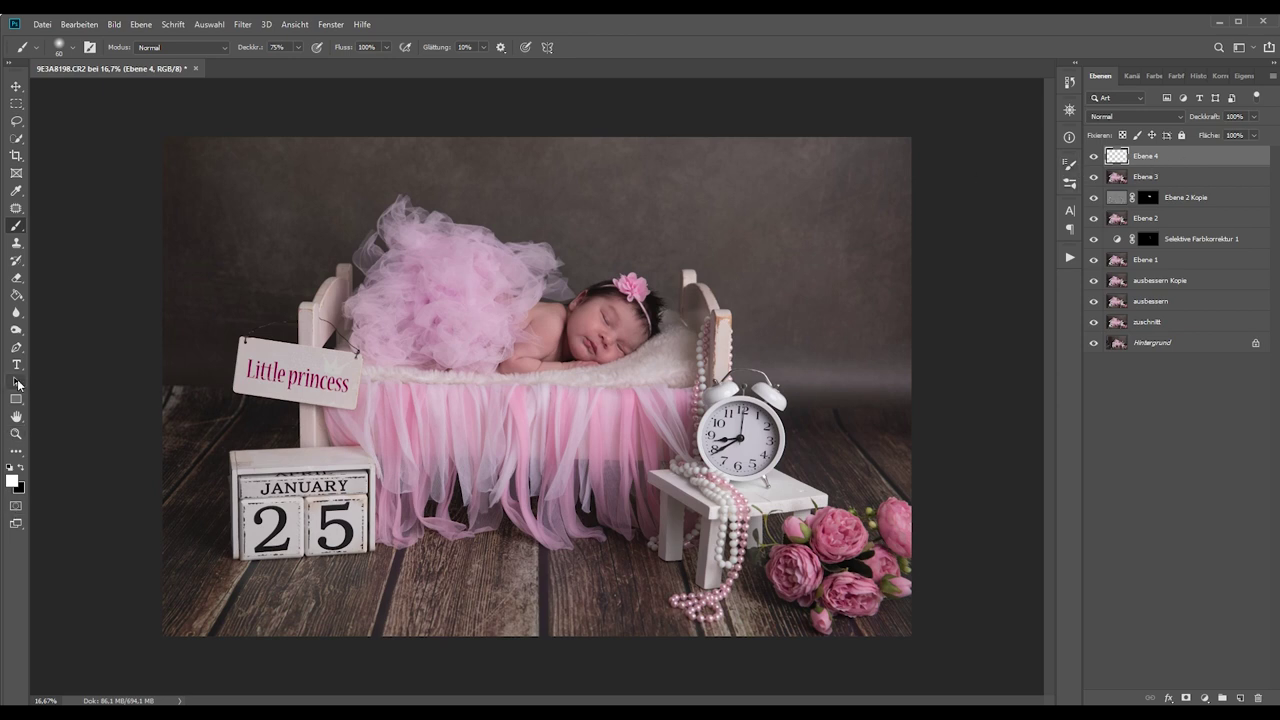
{"action": "left_click", "coordinate": [16, 295]}
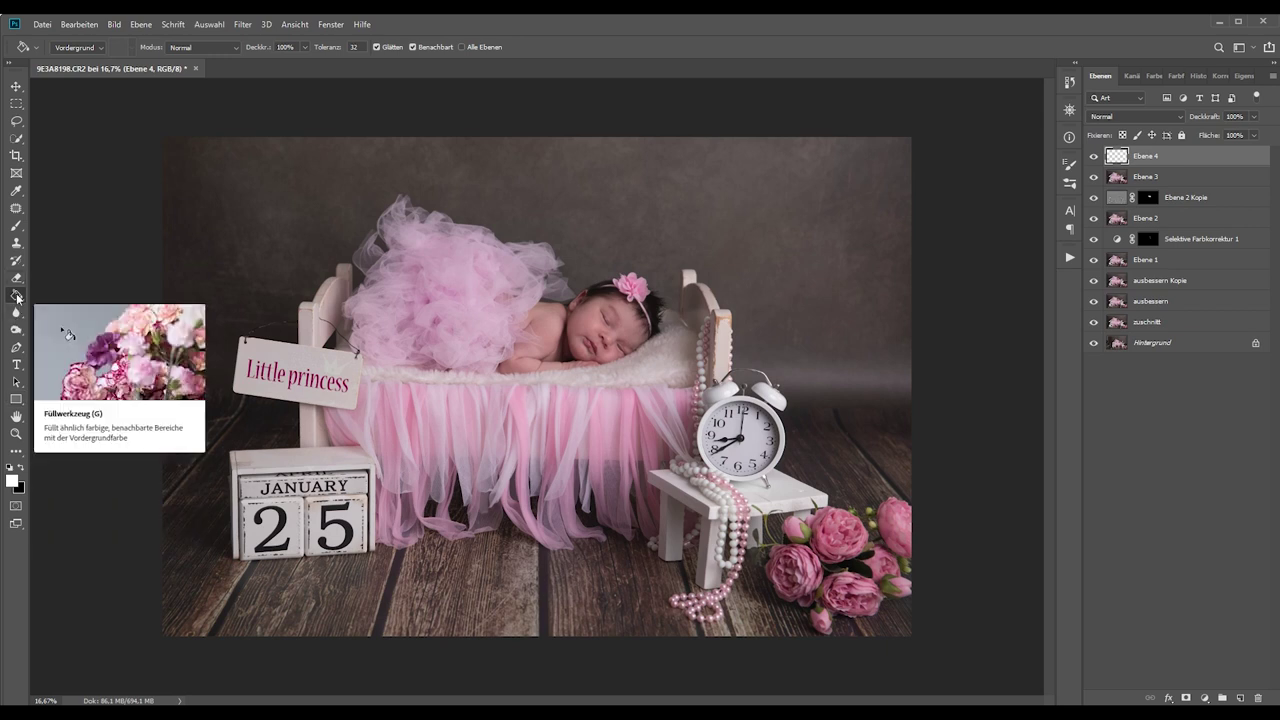
{"action": "left_click", "coordinate": [12, 481]}
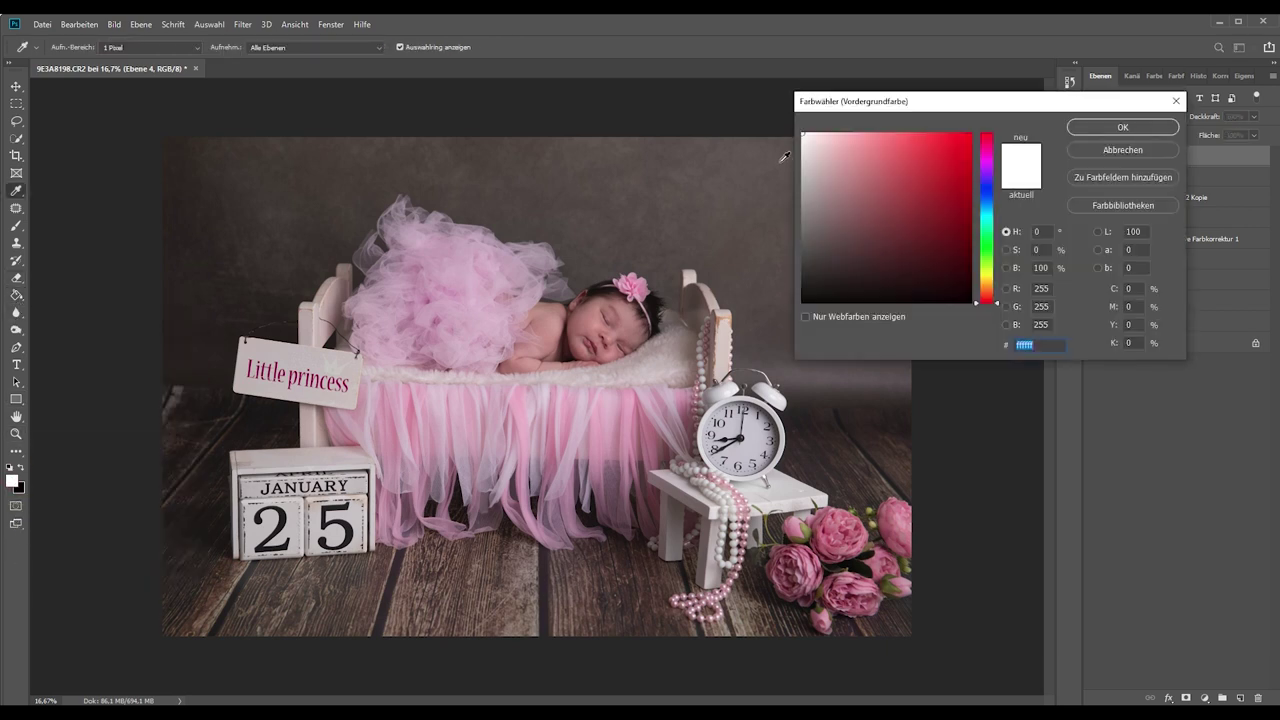
{"action": "left_click_drag", "start_coordinate": [820, 191], "coordinate": [802, 213]}
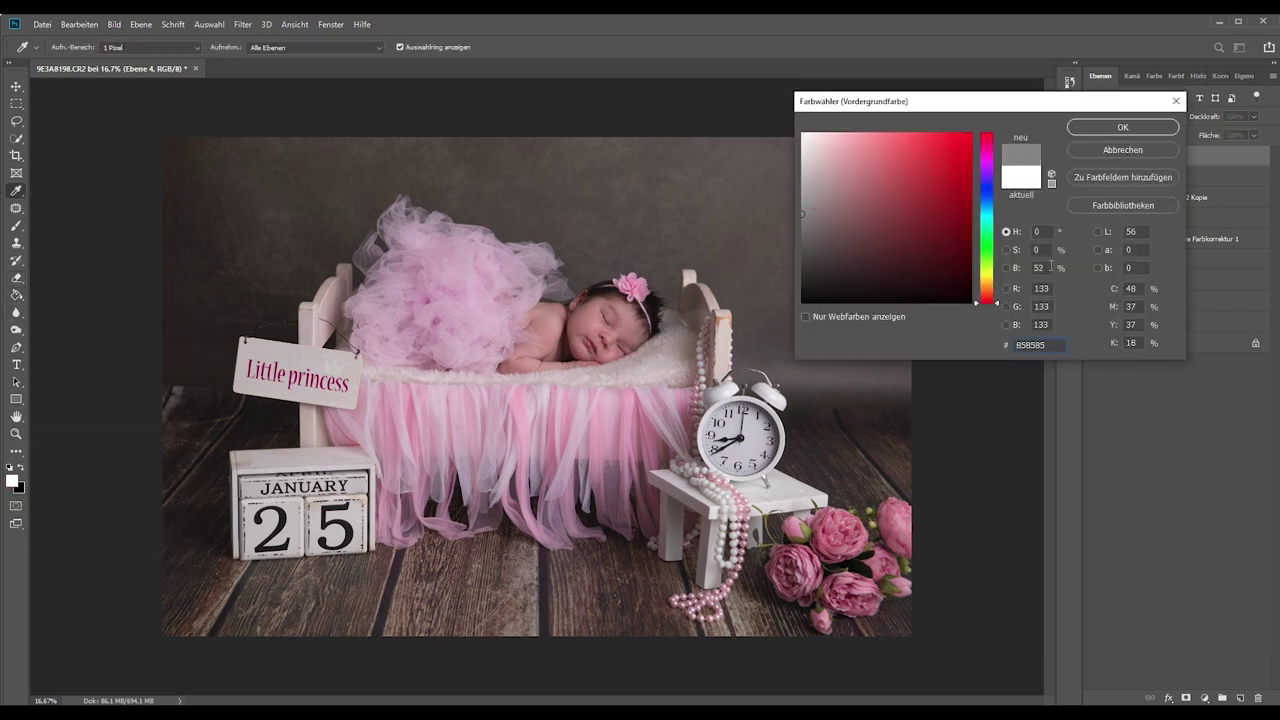
{"action": "type", "text": "50"}
{"action": "left_click_drag", "start_coordinate": [1045, 344], "coordinate": [1000, 344]}
{"action": "left_click", "coordinate": [1065, 344]}
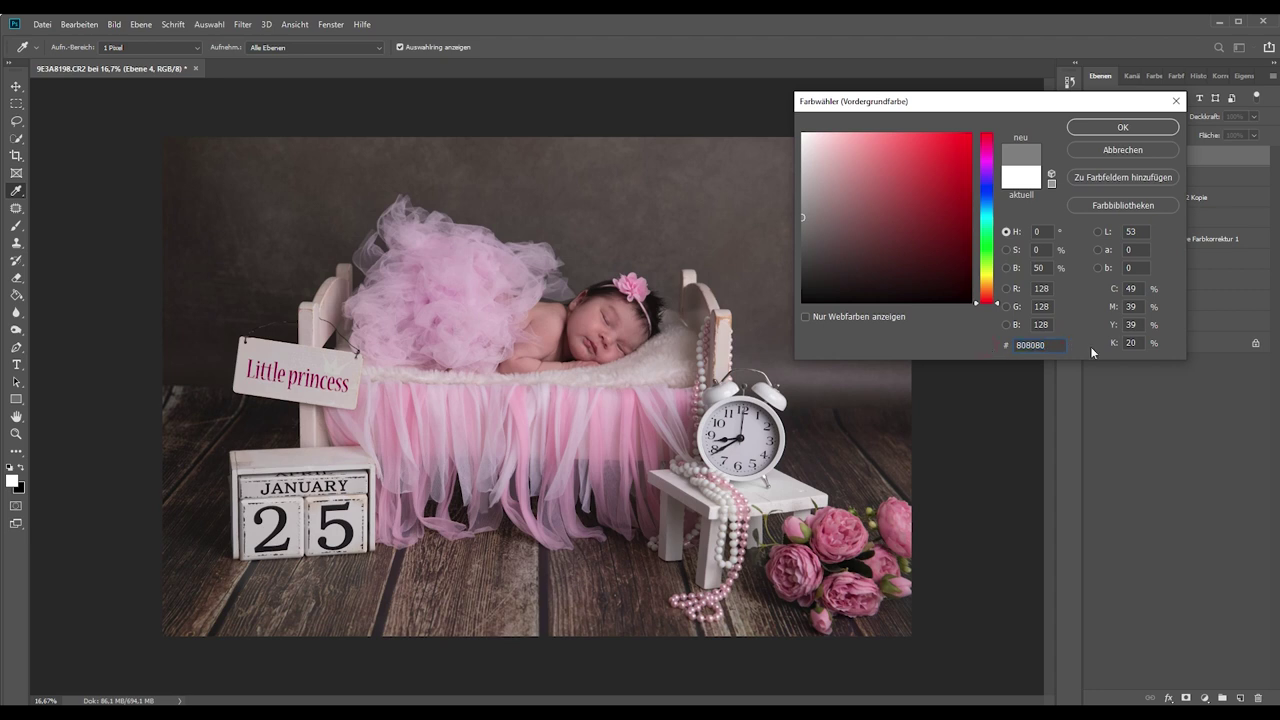
{"action": "left_click", "coordinate": [1099, 127]}
Fill Ebene 4 with the grey using the Paint Bucket and blend it as Weiches Licht.
{"action": "key", "text": "g"}
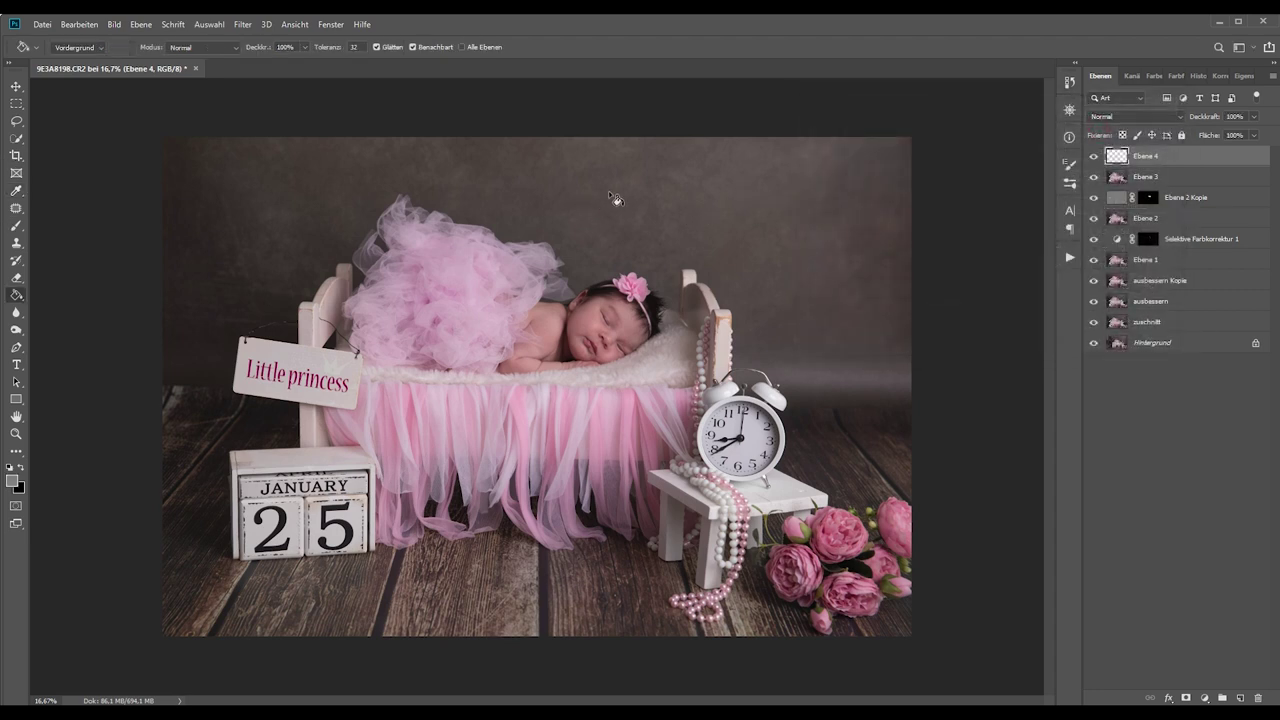
{"action": "left_click", "coordinate": [613, 190]}
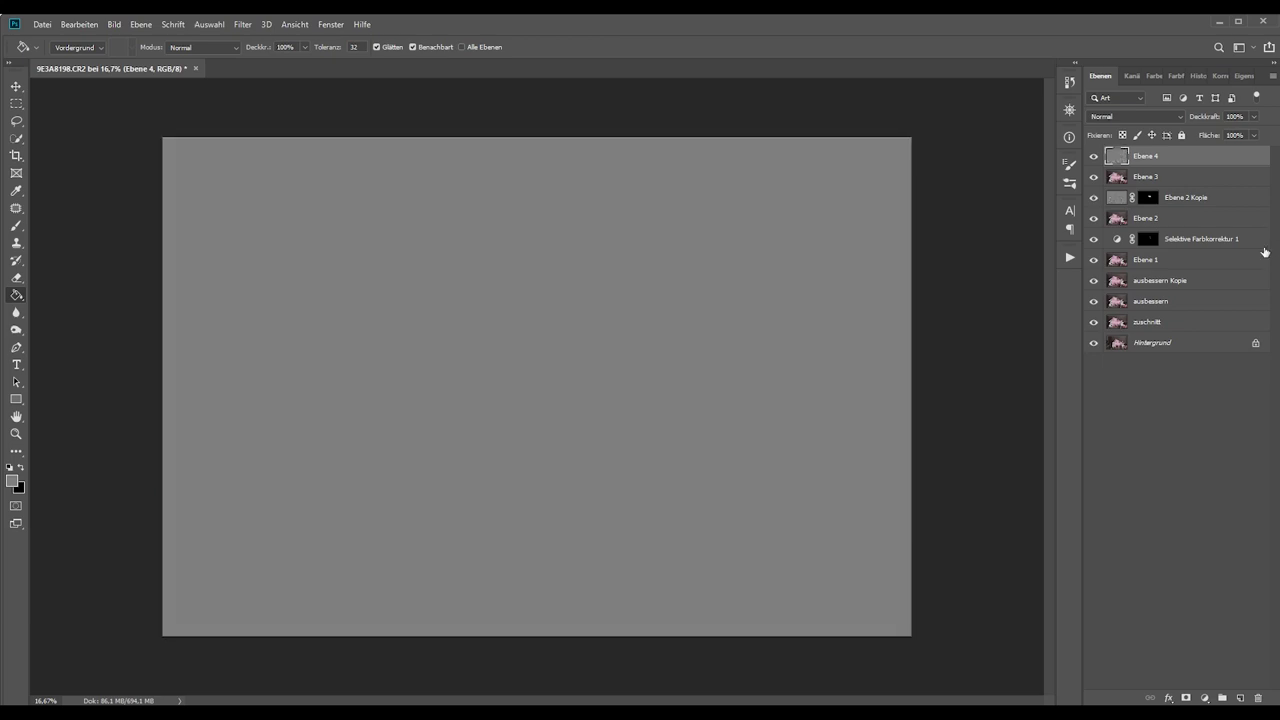
{"action": "left_click", "coordinate": [1138, 116]}
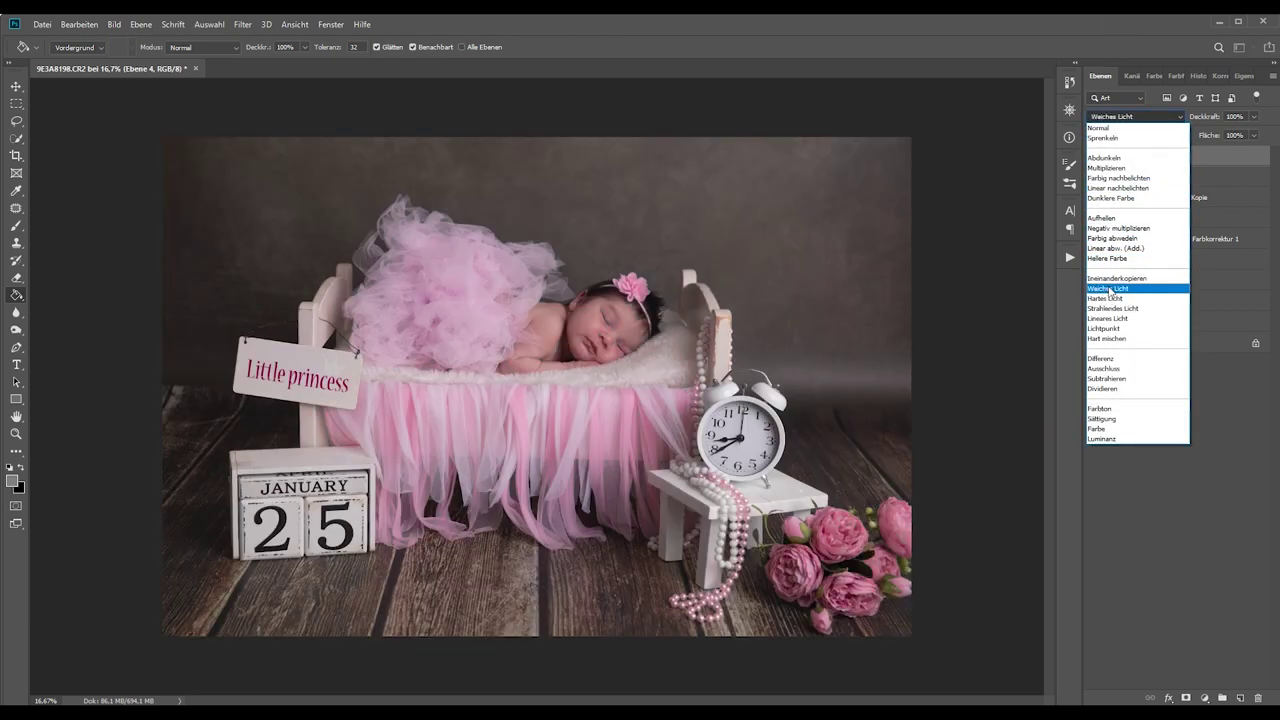
{"action": "left_click", "coordinate": [1110, 288]}
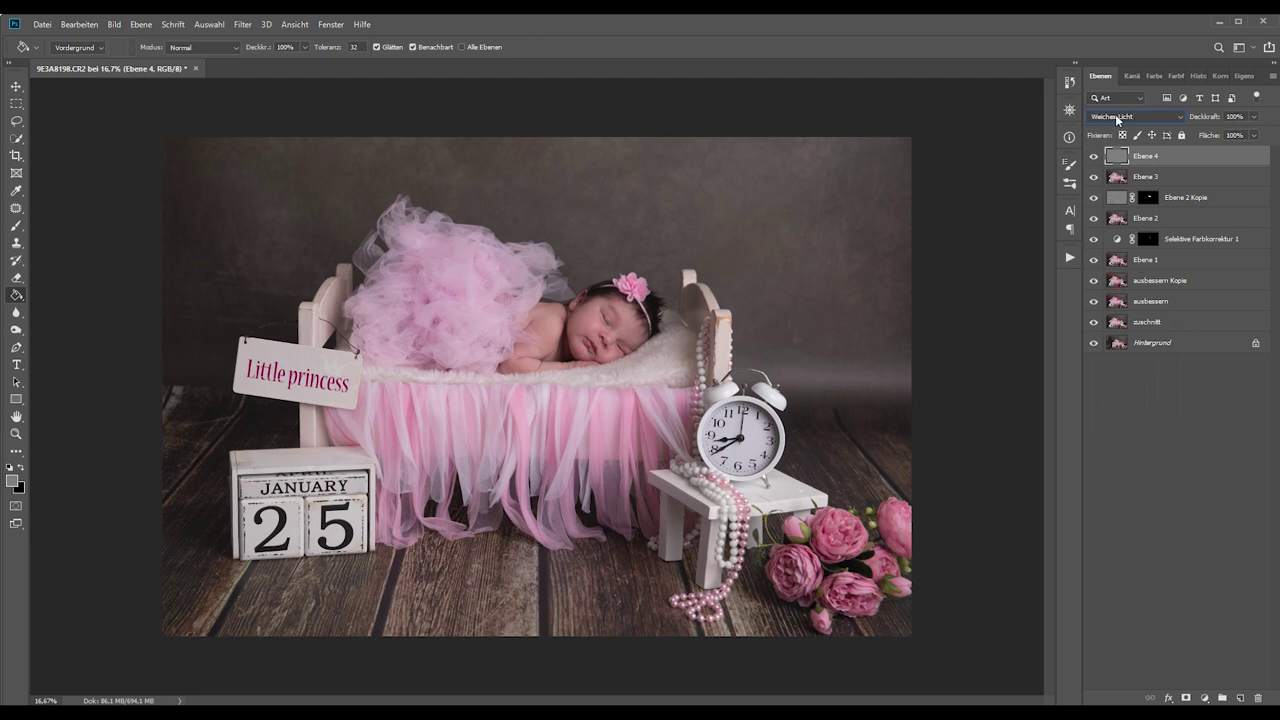
{"action": "left_click", "coordinate": [16, 329]}
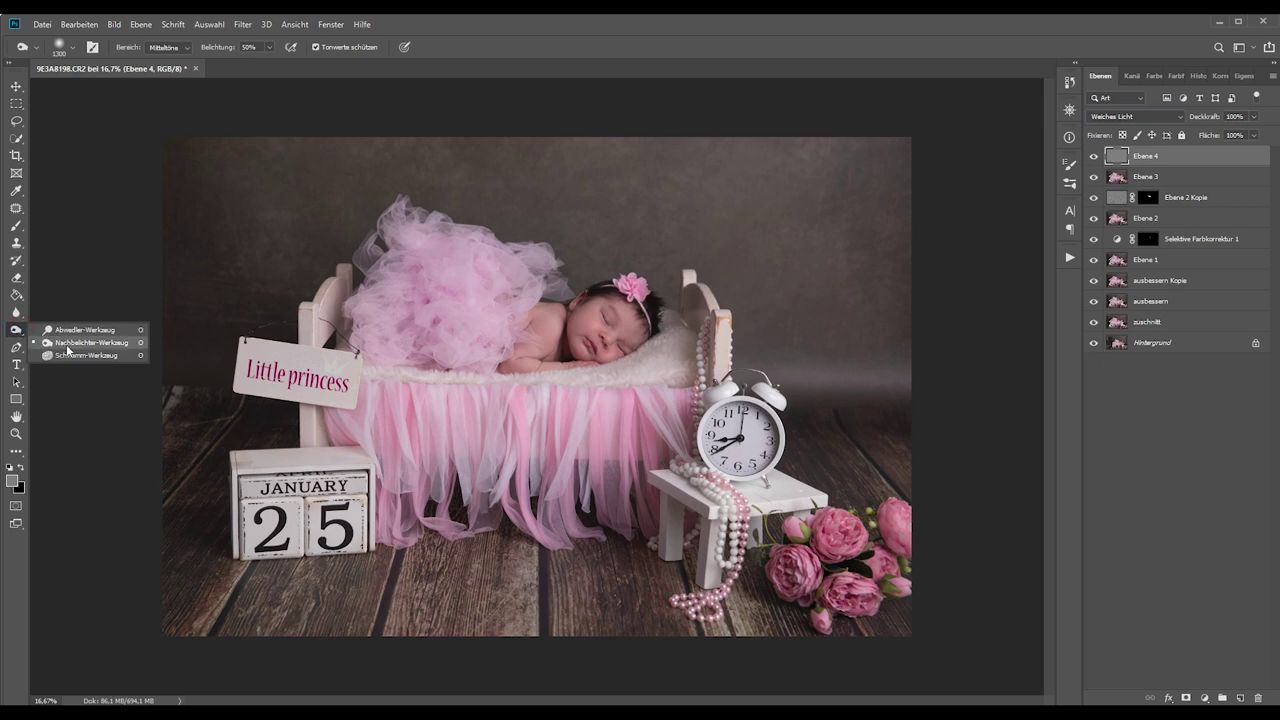
Burn backdrop above the tutu, right of the clock, upper-left corner, floor and skirt with brush sizes 400–1300.
{"action": "left_click", "coordinate": [67, 345]}
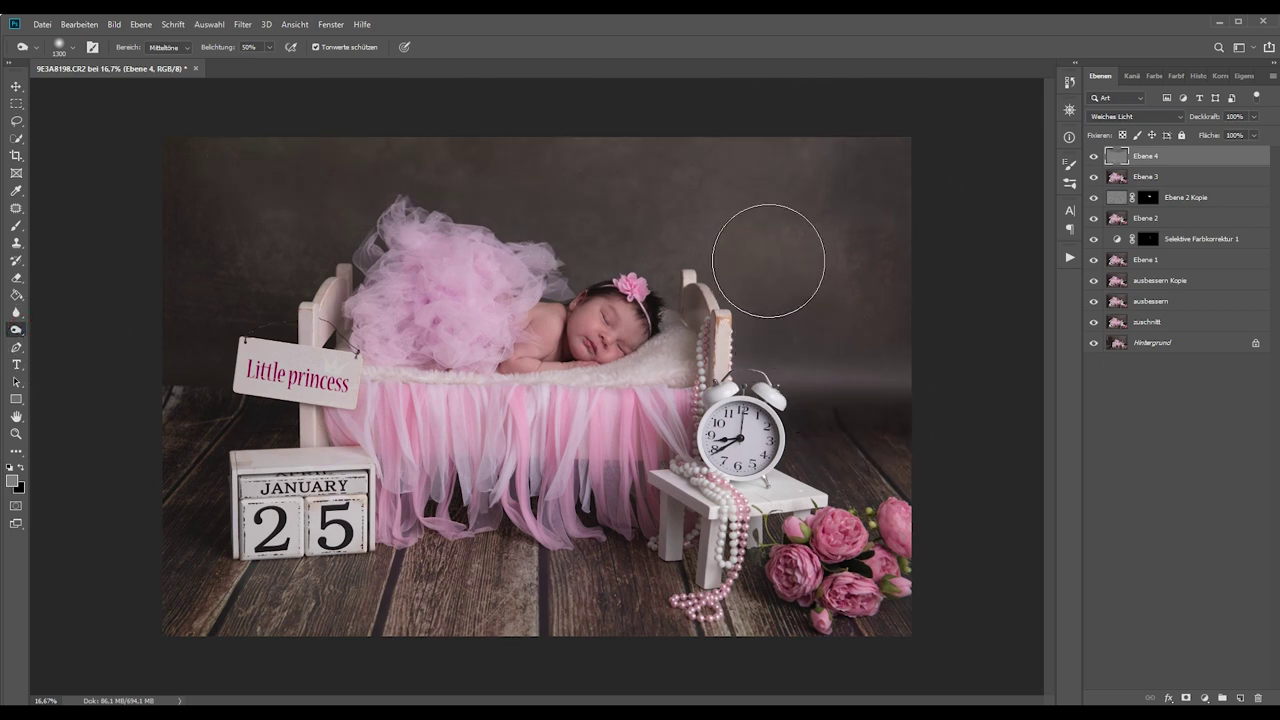
{"action": "left_click_drag", "start_coordinate": [455, 162], "coordinate": [574, 225]}
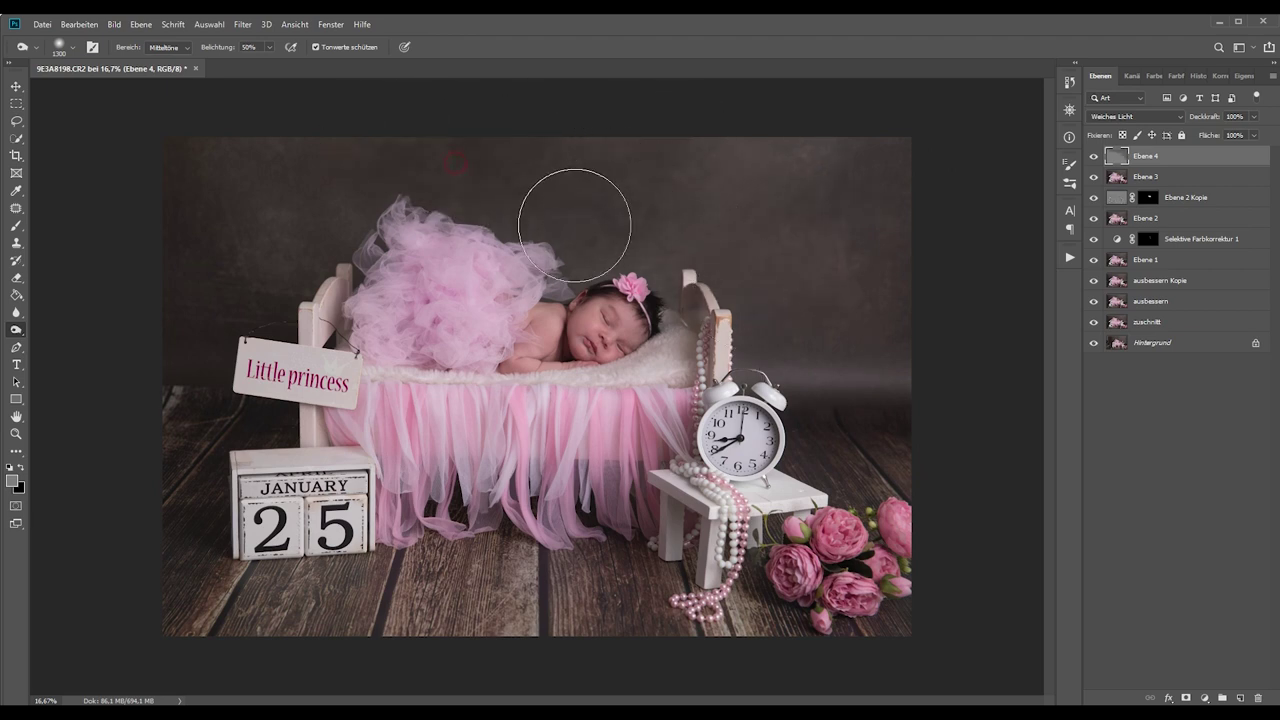
{"action": "left_click_drag", "start_coordinate": [801, 352], "coordinate": [868, 337]}
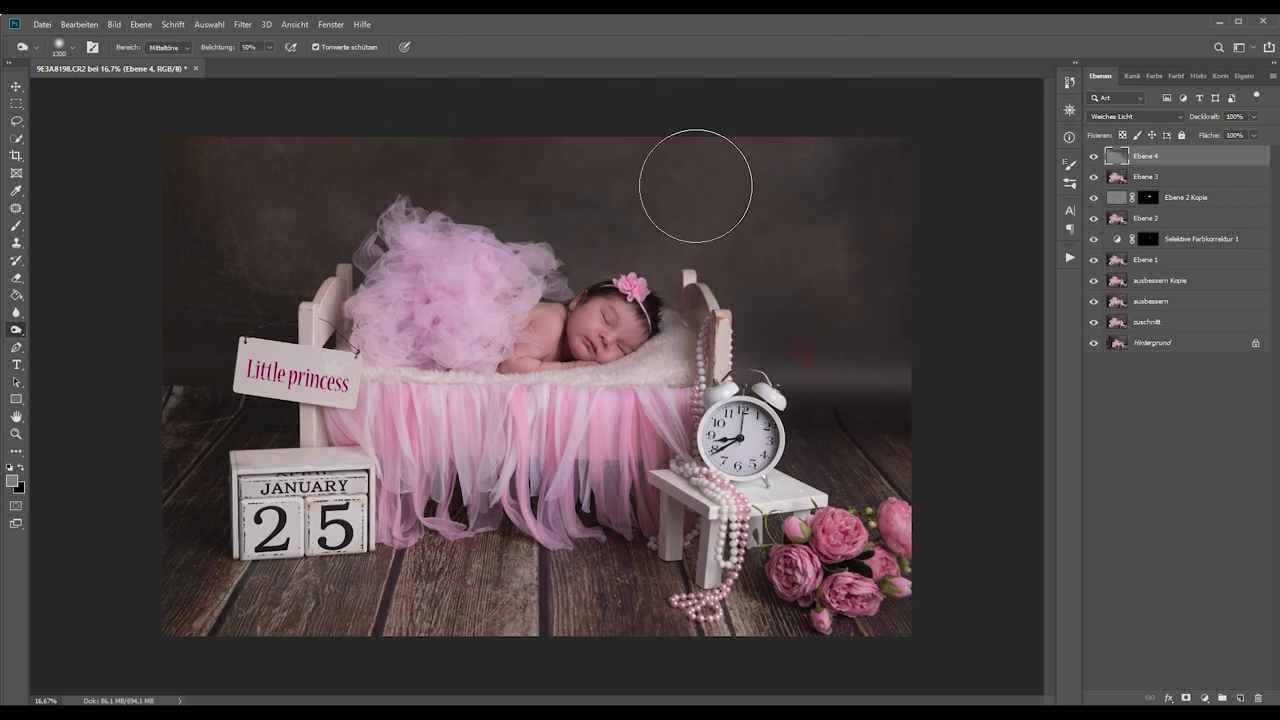
{"action": "key", "text": "bracketleft"}
{"action": "key", "text": "bracketleft"}
{"action": "key", "text": "bracketleft"}
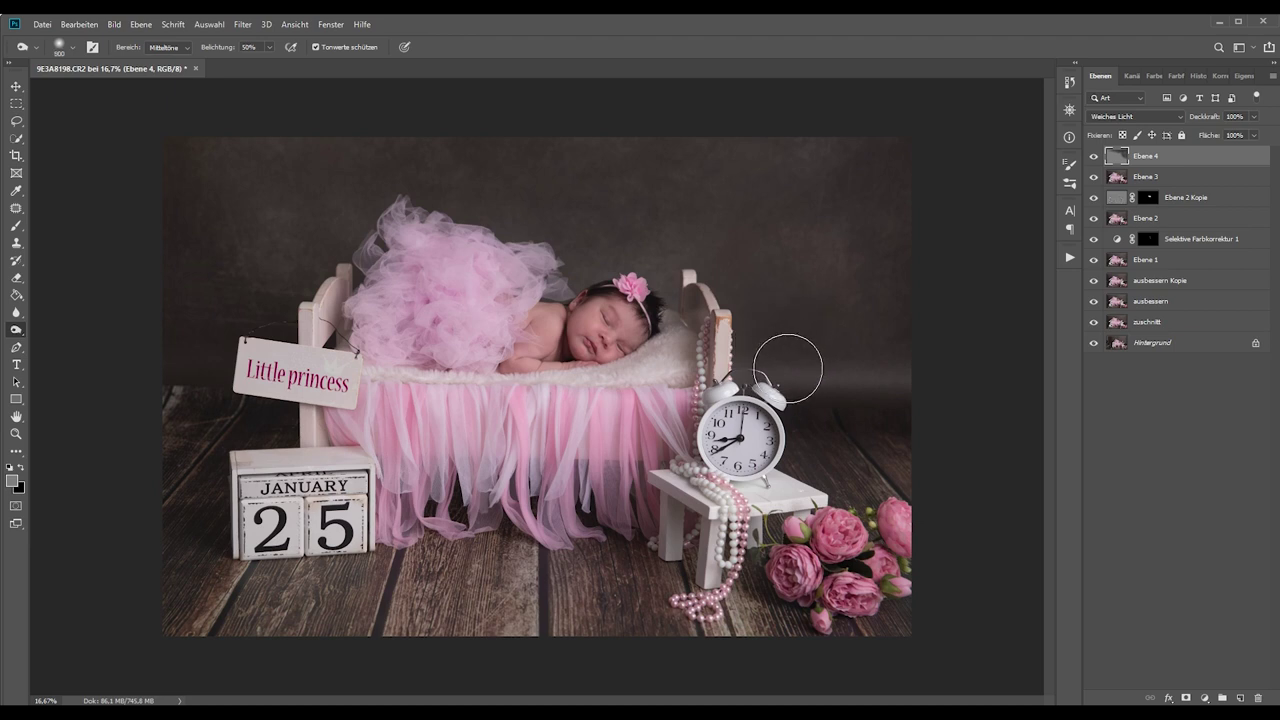
{"action": "key", "text": "bracketleft"}
{"action": "key", "text": "bracketleft"}
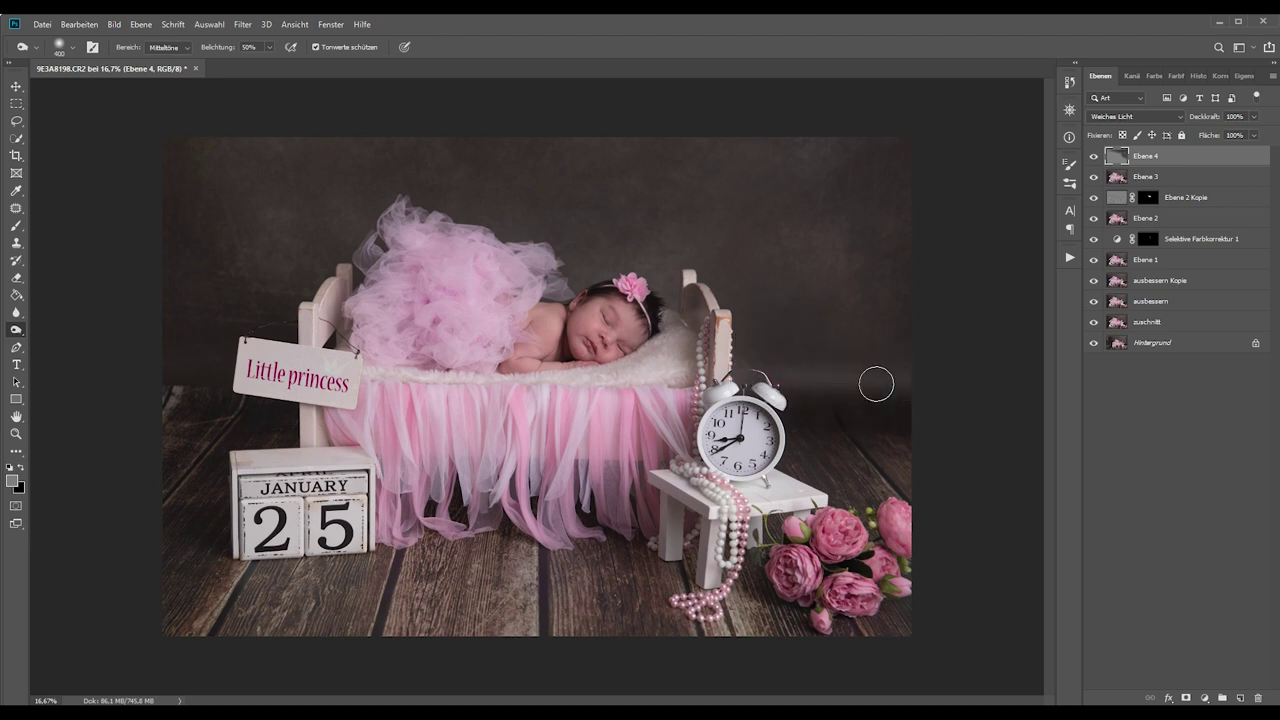
{"action": "key", "text": "bracketright"}
{"action": "key", "text": "bracketright"}
{"action": "key", "text": "bracketright"}
{"action": "key", "text": "bracketright"}
{"action": "key", "text": "bracketright"}
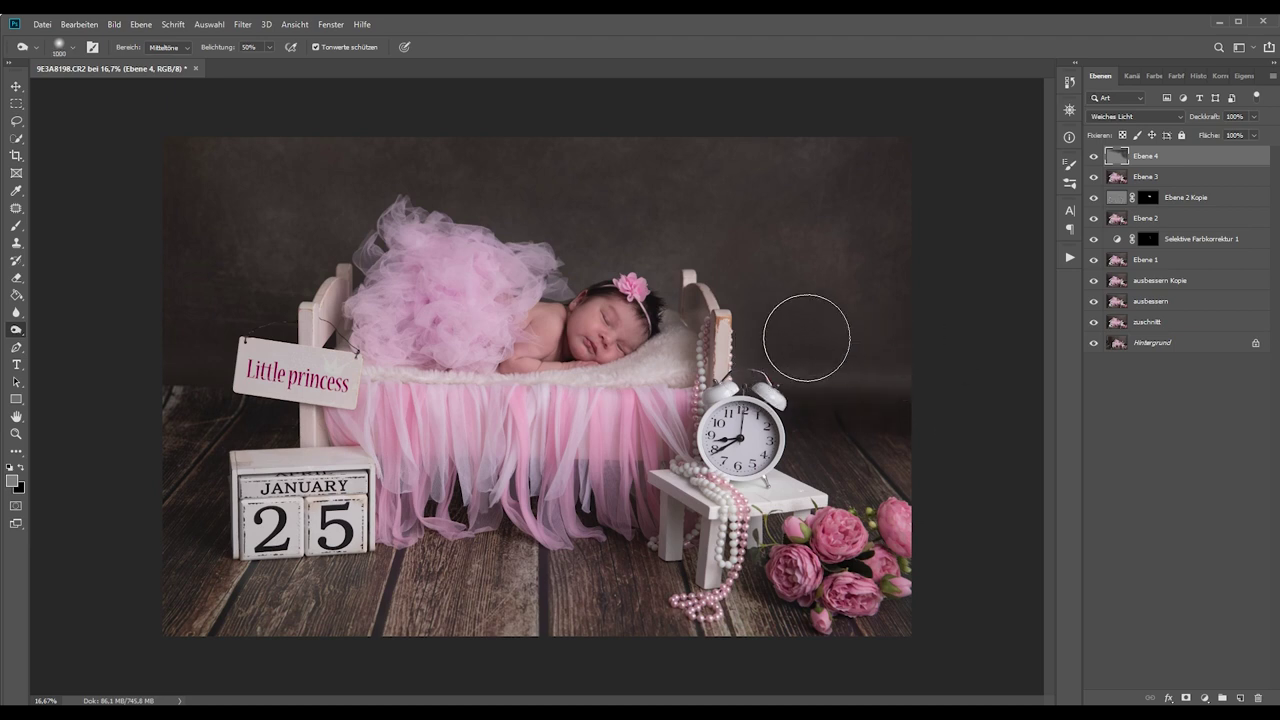
{"action": "left_click_drag", "start_coordinate": [243, 143], "coordinate": [307, 211]}
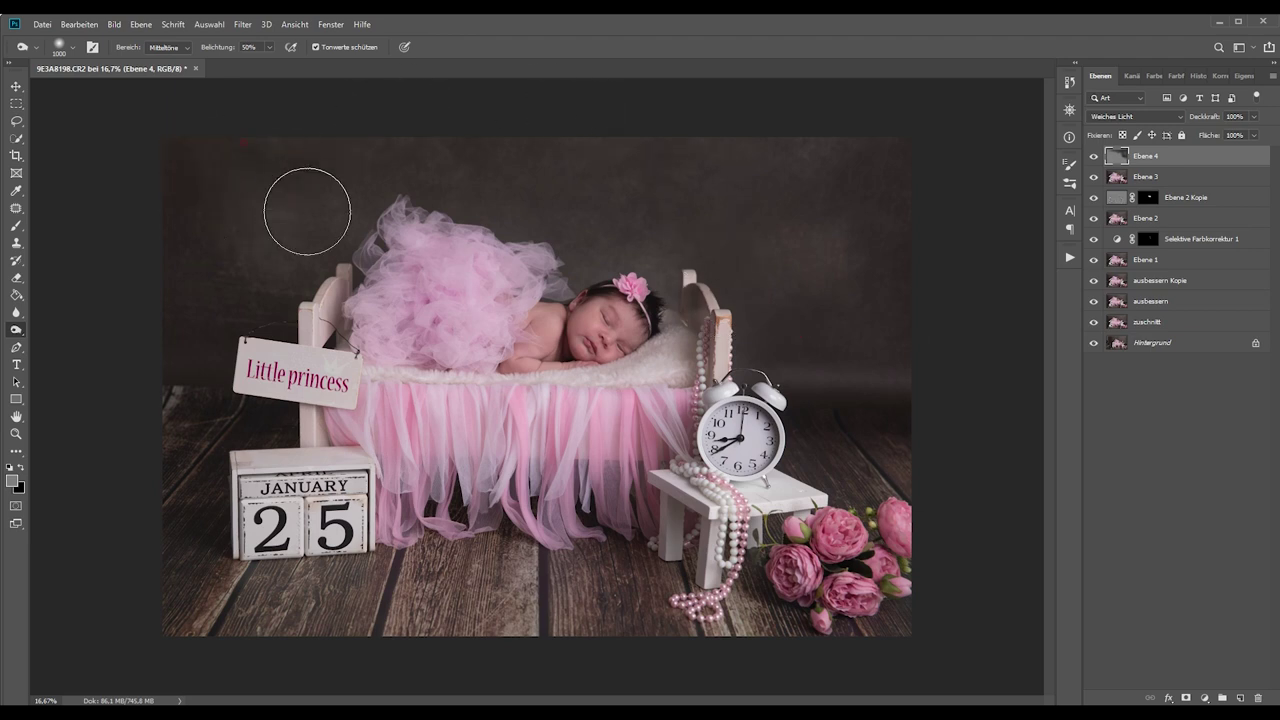
{"action": "key", "text": "bracketright"}
{"action": "key", "text": "bracketright"}
{"action": "key", "text": "bracketright"}
{"action": "mouse_move", "coordinate": [330, 625]}
{"action": "left_mouse_down"}
{"action": "mouse_move", "coordinate": [466, 598]}
{"action": "mouse_move", "coordinate": [663, 586]}
{"action": "mouse_move", "coordinate": [923, 609]}
{"action": "mouse_move", "coordinate": [423, 666]}
{"action": "mouse_move", "coordinate": [314, 608]}
{"action": "left_mouse_up"}
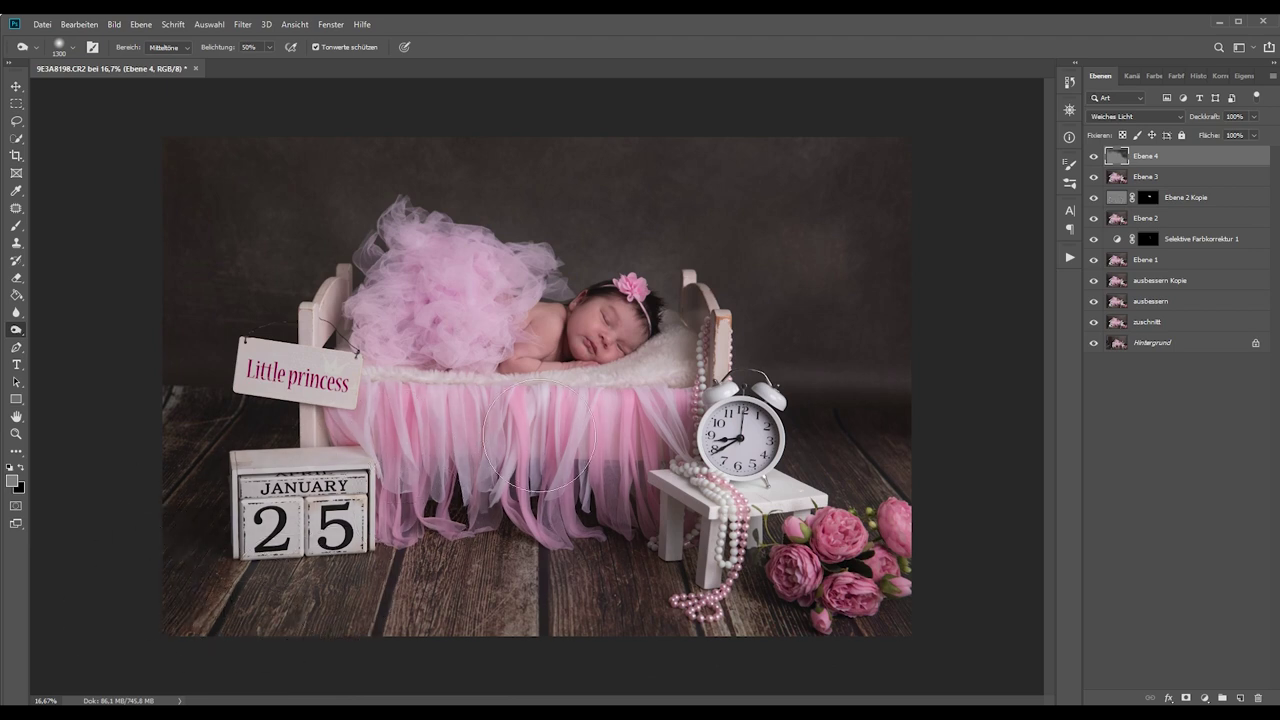
{"action": "left_click_drag", "start_coordinate": [540, 437], "coordinate": [421, 297]}
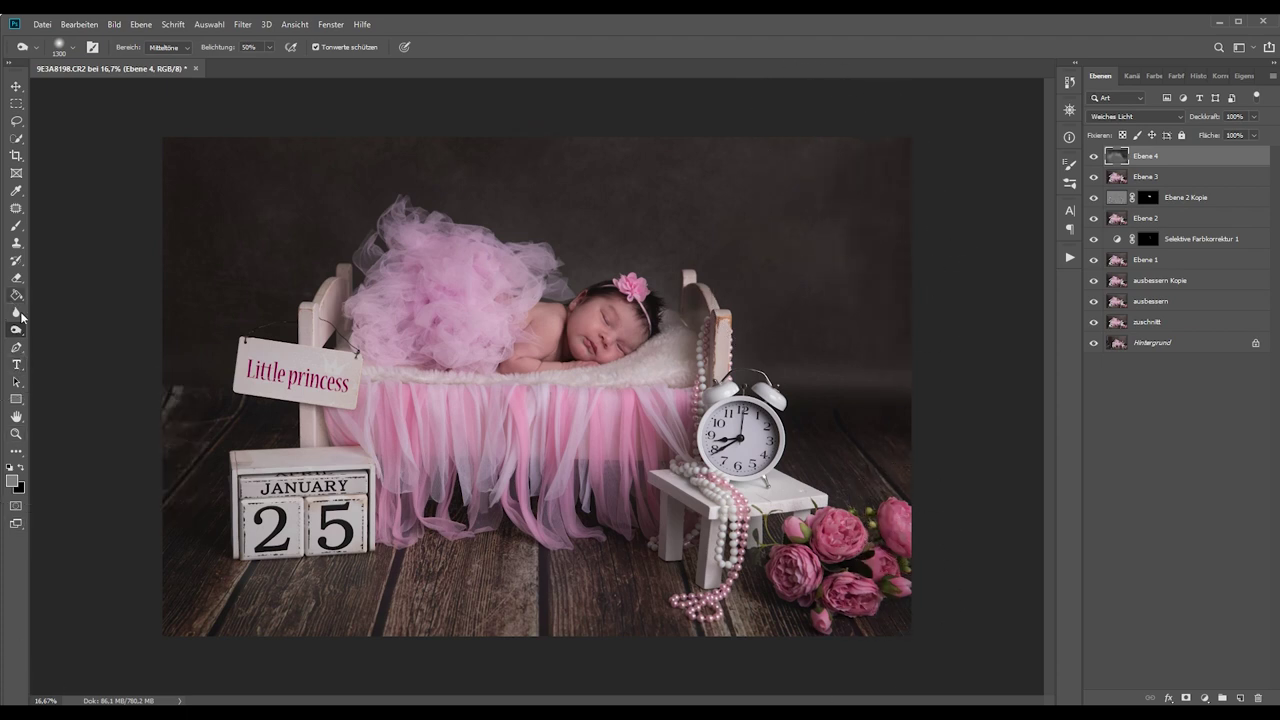
Select the Dodge tool and set the Ebene 4 vignette opacity to 84%.
{"action": "right_click", "coordinate": [17, 331]}
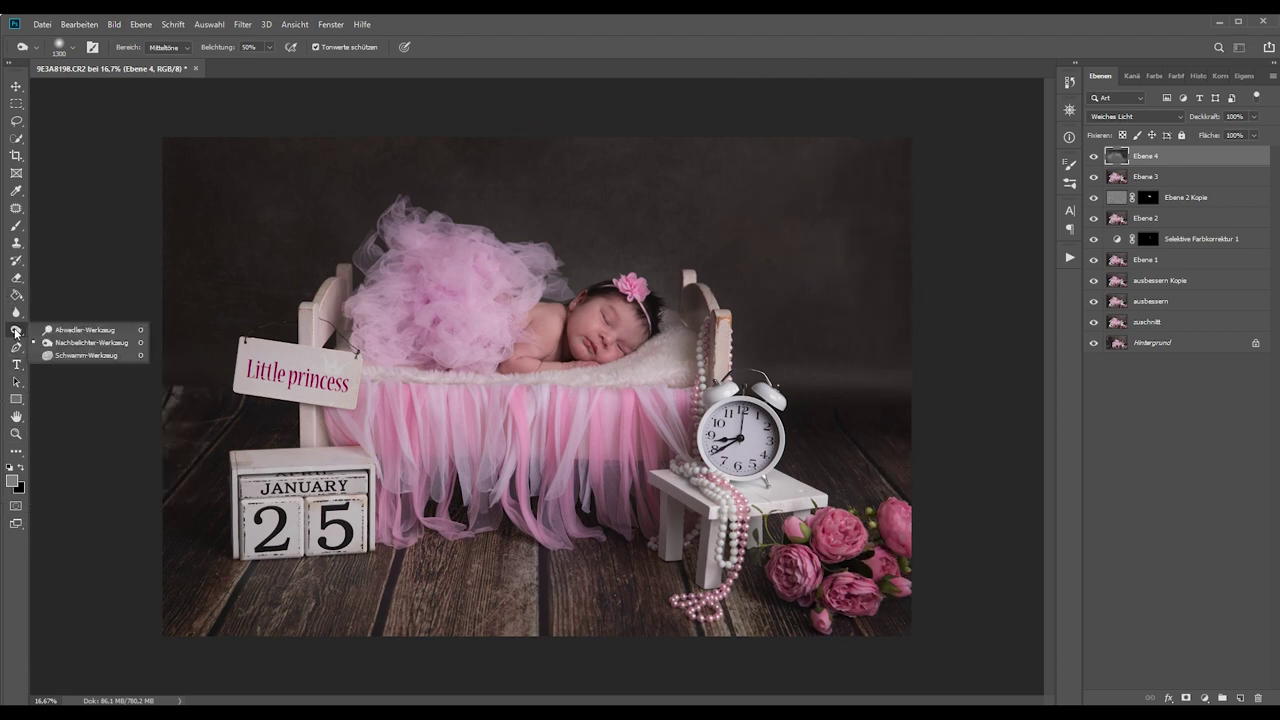
{"action": "left_click", "coordinate": [70, 330]}
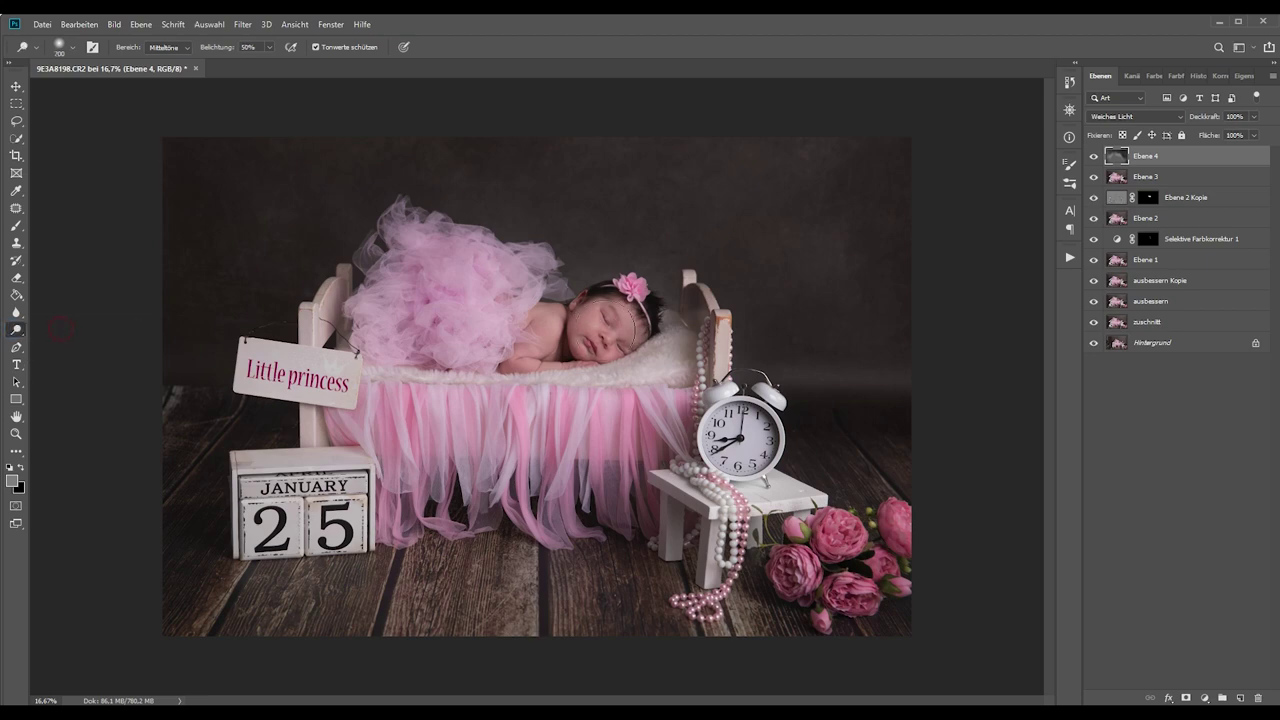
{"action": "key", "text": "ctrl+plus"}
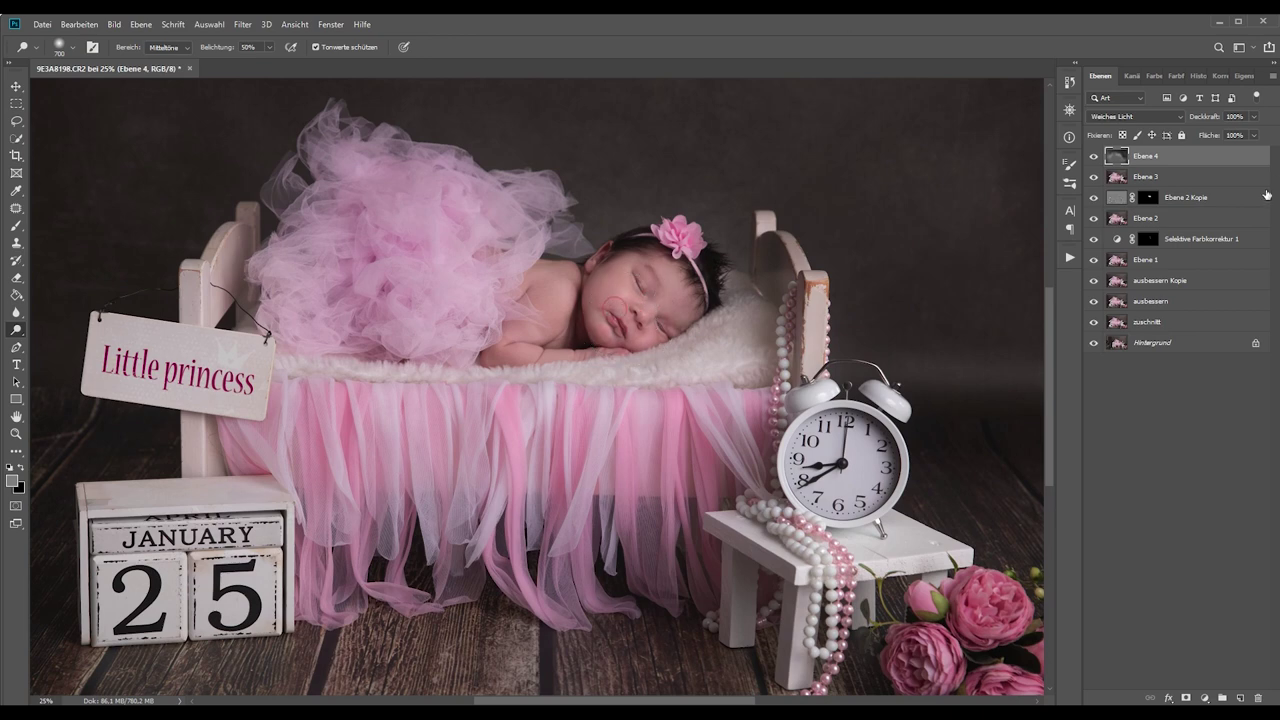
{"action": "key", "text": "ctrl+minus"}
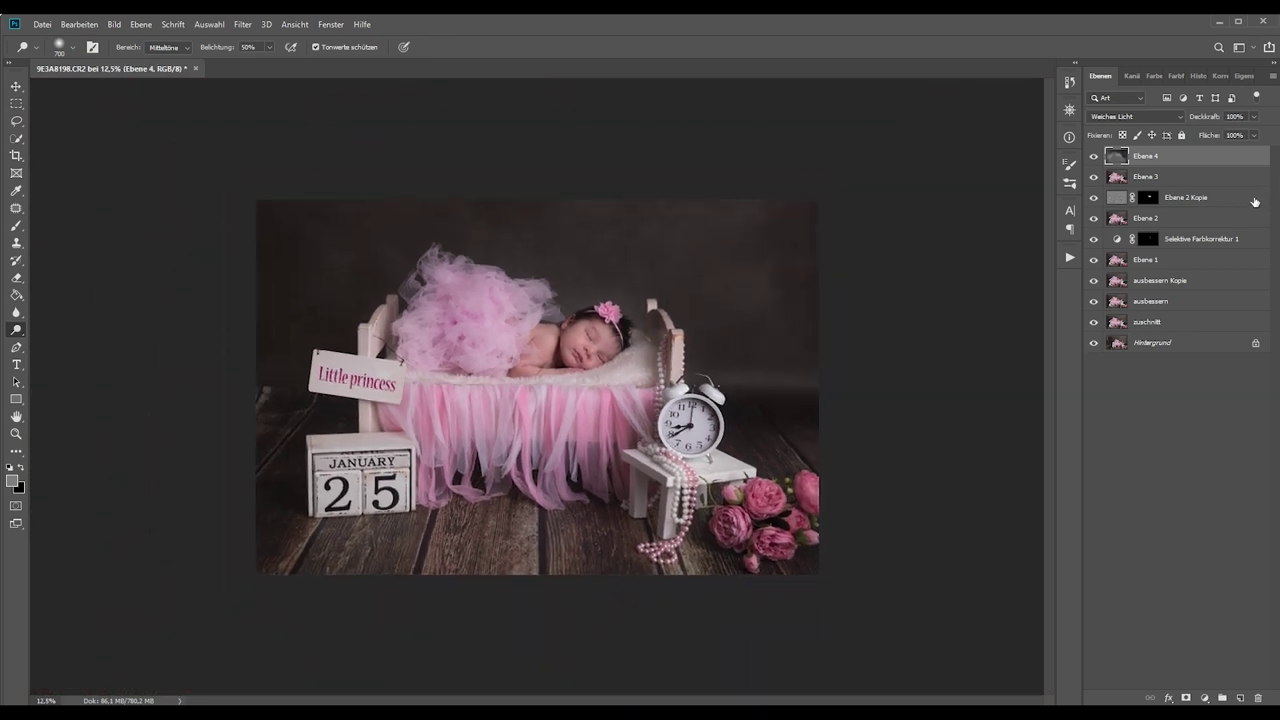
{"action": "left_click", "coordinate": [1254, 117]}
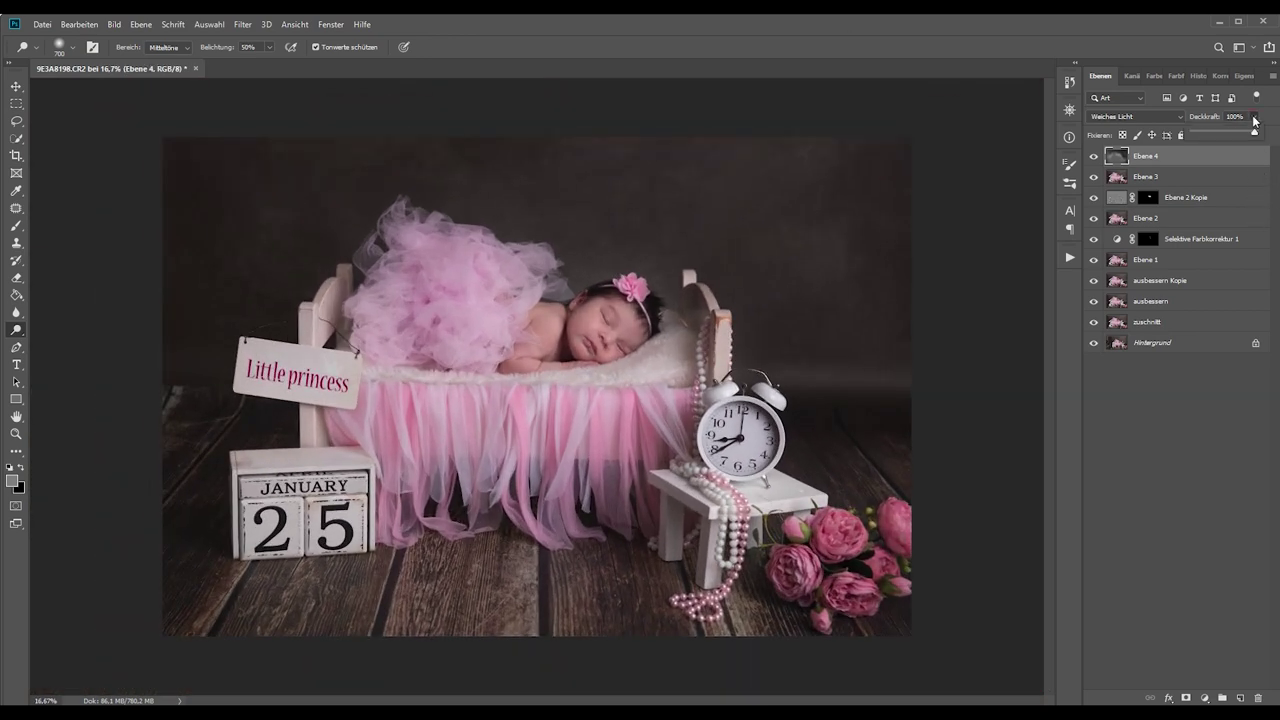
{"action": "left_click", "coordinate": [1237, 134]}
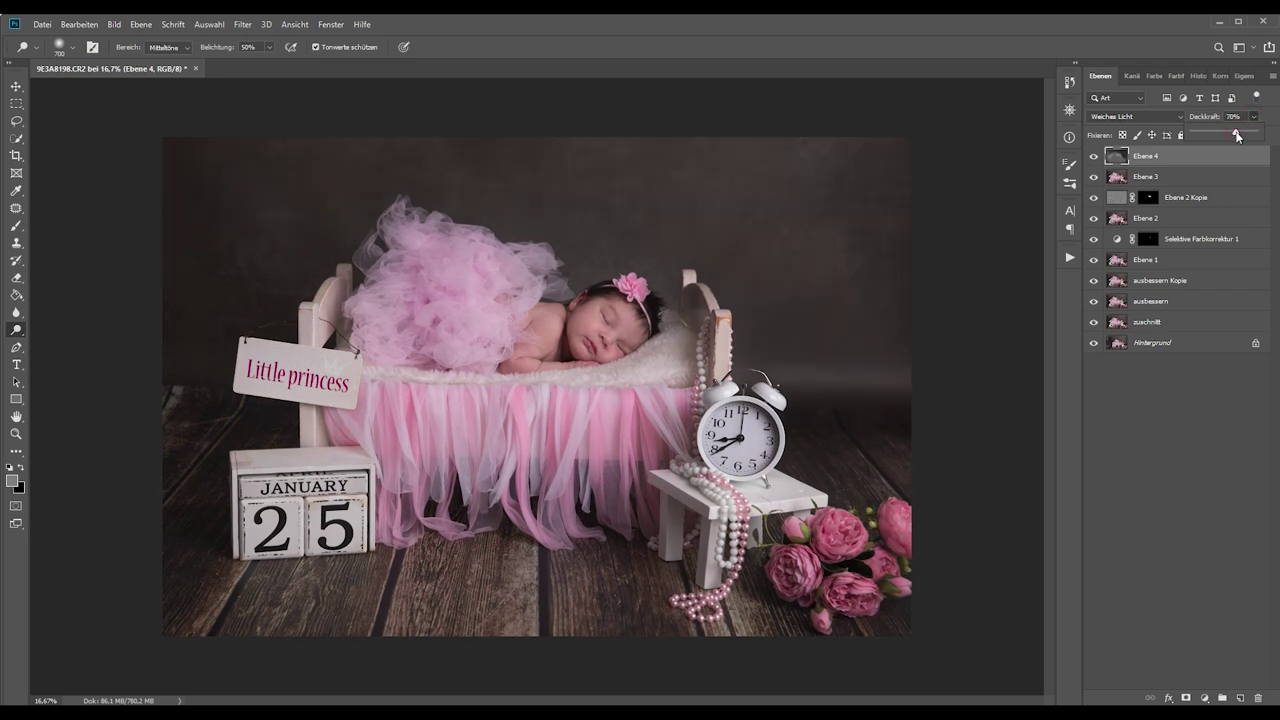
{"action": "left_click_drag", "start_coordinate": [1237, 135], "coordinate": [1246, 136]}
{"action": "left_click", "coordinate": [1093, 157]}
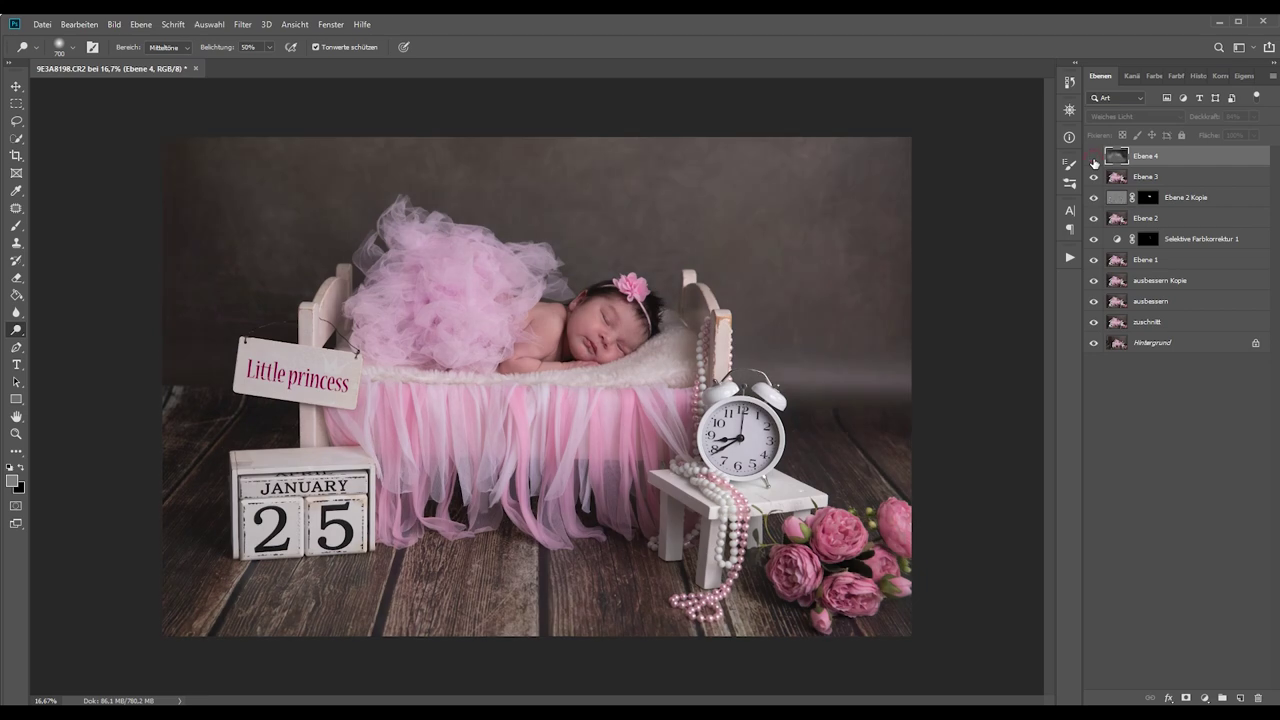
Compare the vignette on and off, then stamp all visible layers into Ebene 5.
{"action": "left_click", "coordinate": [1093, 157]}
{"action": "left_click", "coordinate": [1093, 157]}
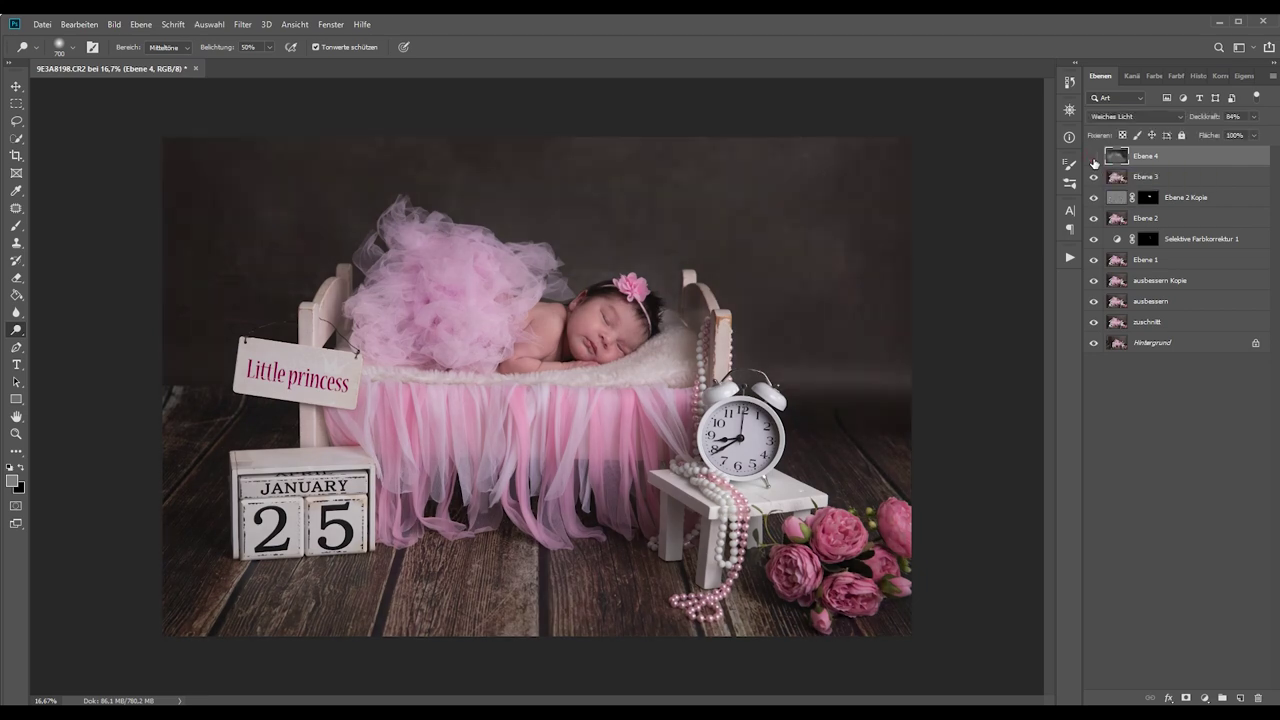
{"action": "left_click", "coordinate": [1093, 157]}
{"action": "key", "text": "ctrl+alt+shift+e"}
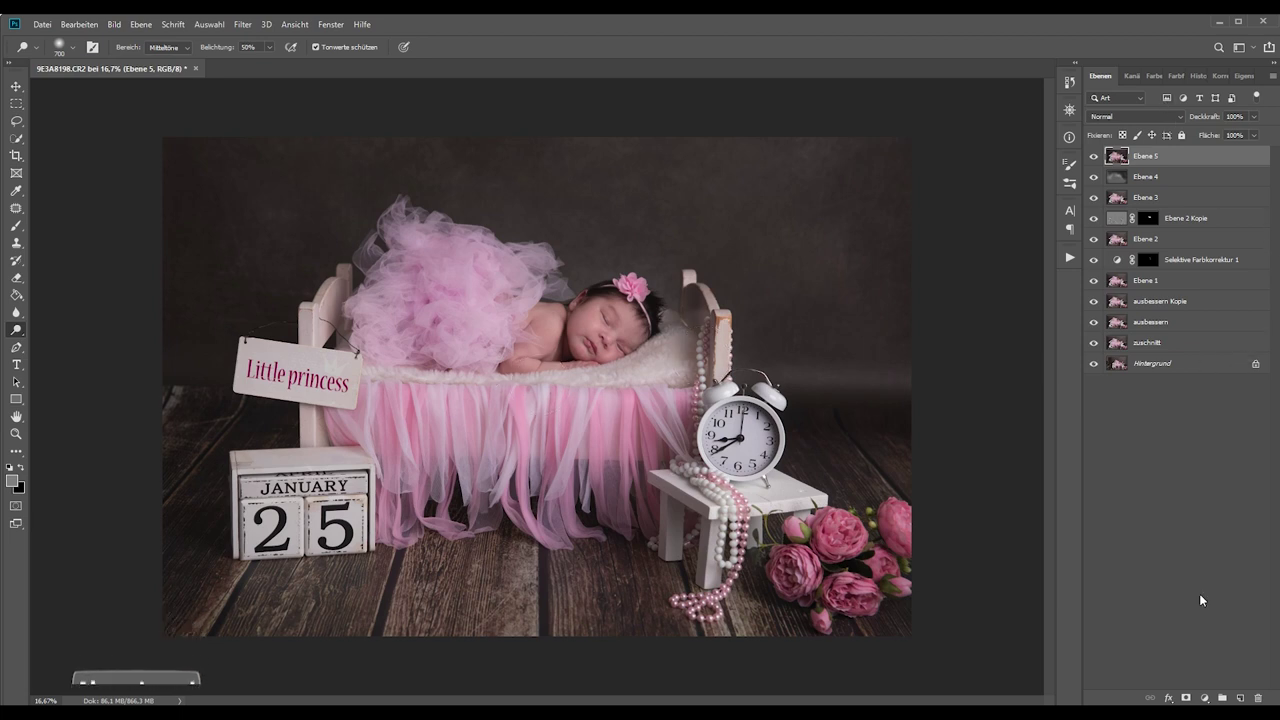
Add a Farbbalance layer shifting midtones -6 toward magenta and -14 toward yellow.
{"action": "left_click", "coordinate": [1205, 698]}
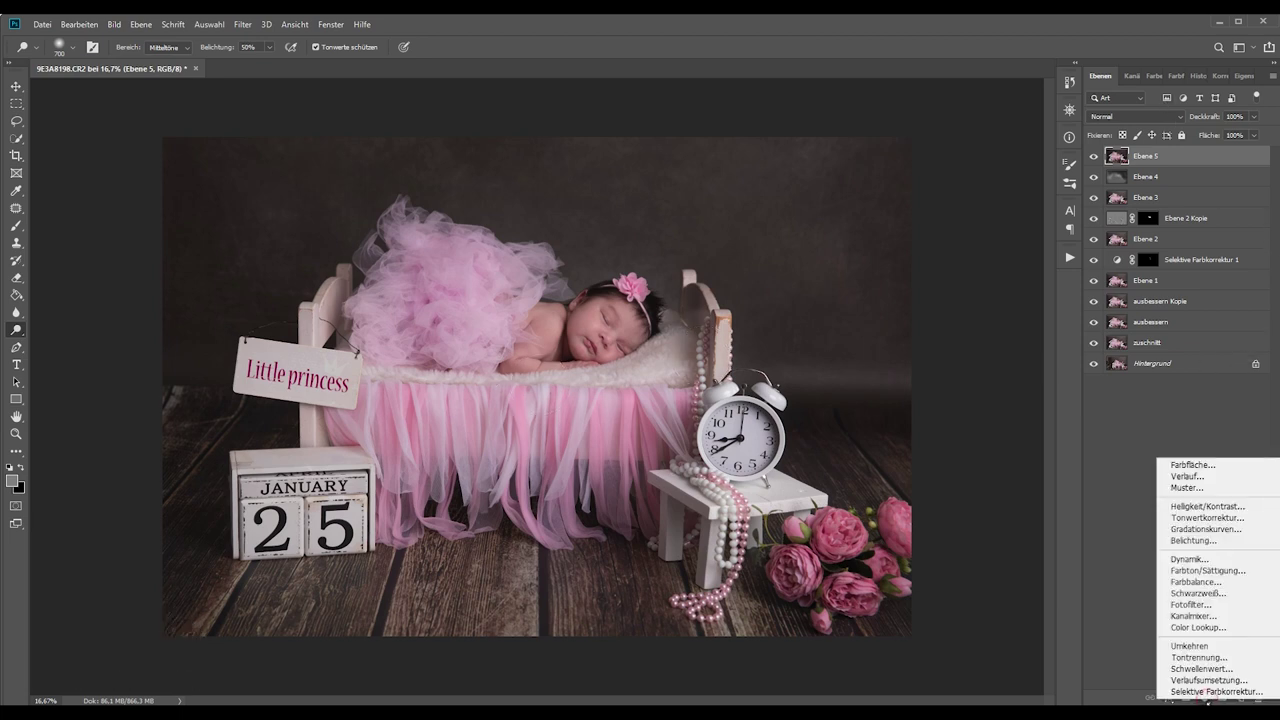
{"action": "left_click", "coordinate": [1183, 582]}
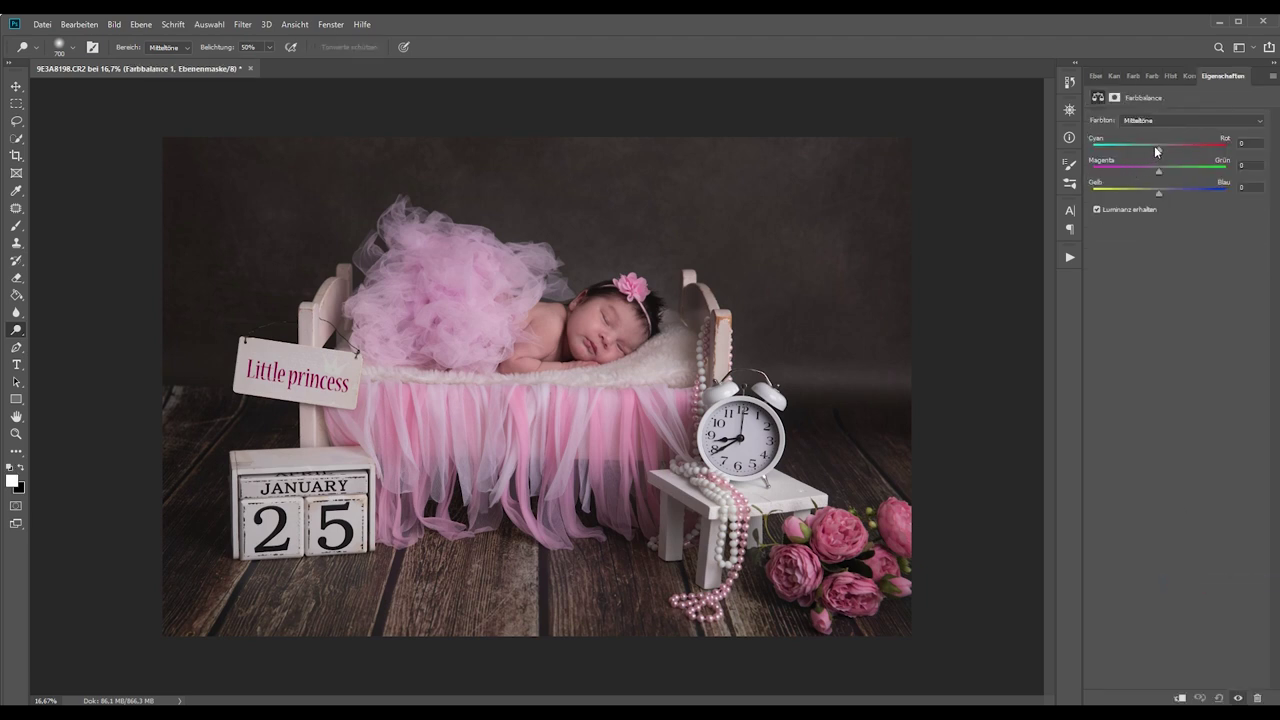
{"action": "mouse_move", "coordinate": [1158, 149]}
{"action": "left_mouse_down"}
{"action": "mouse_move", "coordinate": [1154, 171]}
{"action": "mouse_move", "coordinate": [1172, 193]}
{"action": "mouse_move", "coordinate": [1155, 193]}
{"action": "left_mouse_up"}
{"action": "left_click_drag", "start_coordinate": [1161, 147], "coordinate": [1153, 171]}
{"action": "left_click_drag", "start_coordinate": [1158, 193], "coordinate": [1149, 193]}
Reduce the Farbbalance 1 layer opacity to 68%.
{"action": "left_click", "coordinate": [1096, 77]}
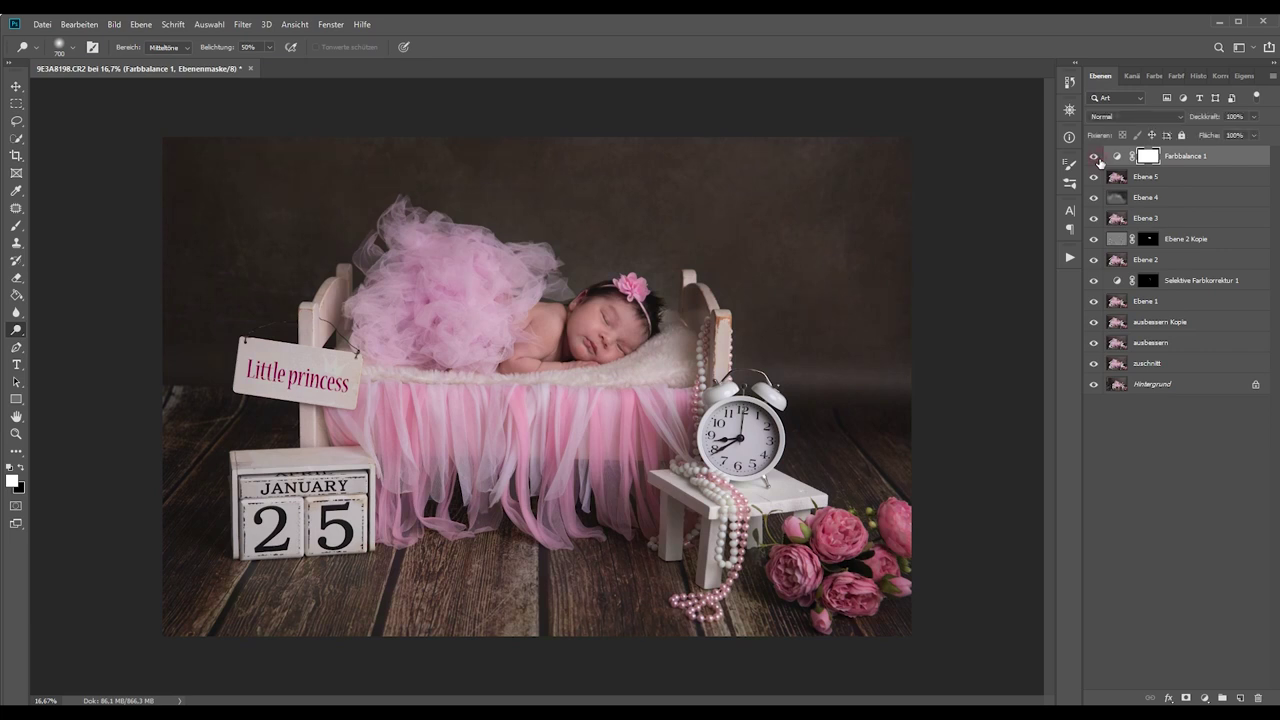
{"action": "left_click", "coordinate": [1255, 117]}
{"action": "left_click_drag", "start_coordinate": [1230, 140], "coordinate": [1234, 133]}
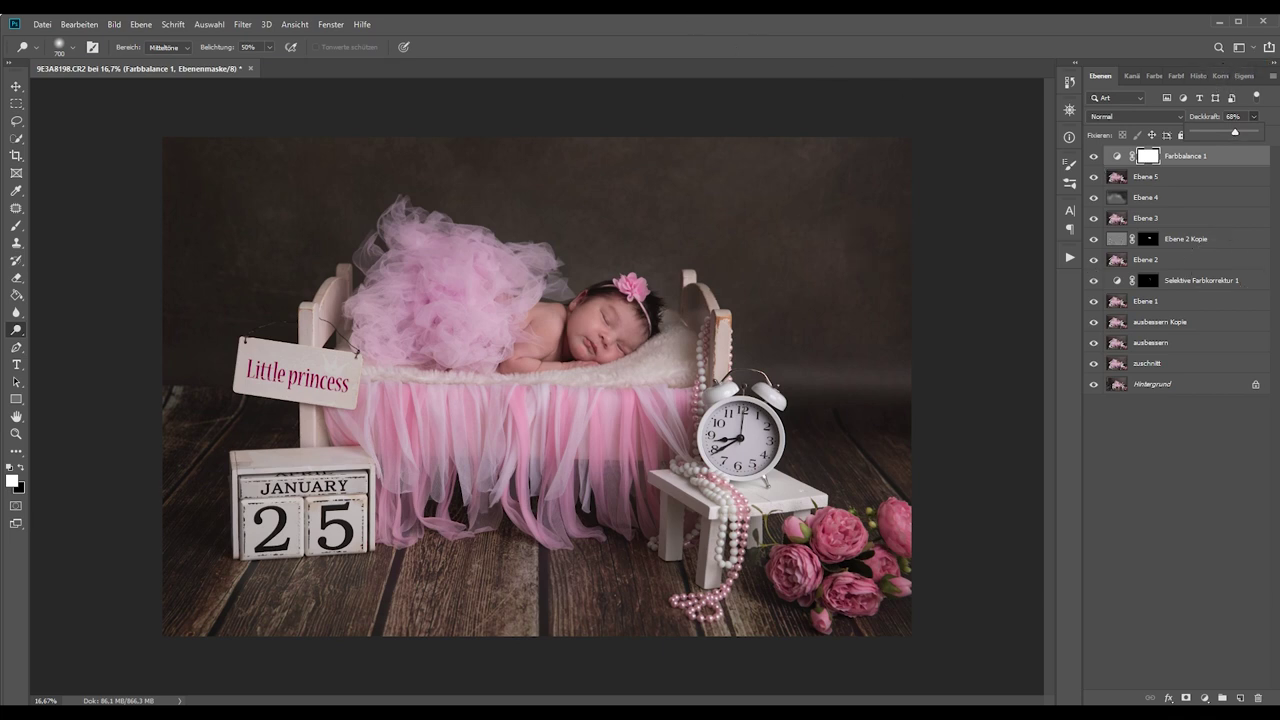
{"action": "left_click", "coordinate": [1204, 698]}
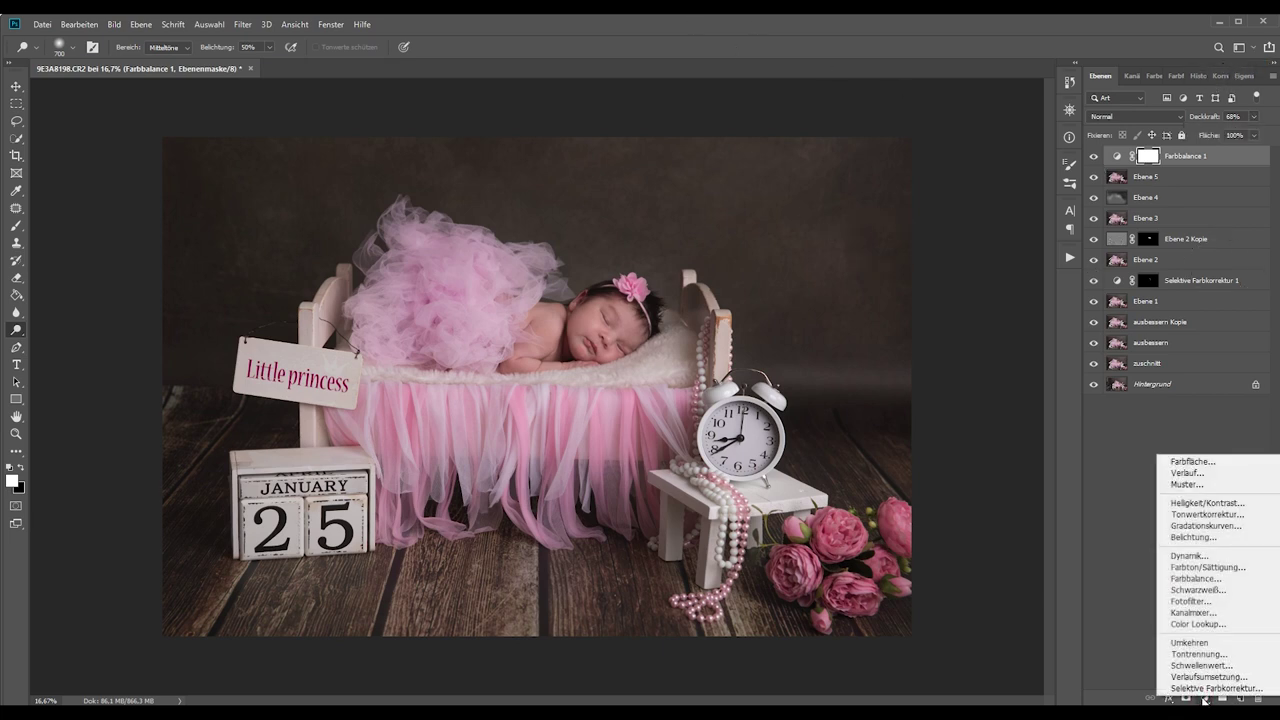
Add a Tonwertkorrektur levels layer with the black input point raised slightly to deepen shadows.
{"action": "left_click", "coordinate": [1186, 515]}
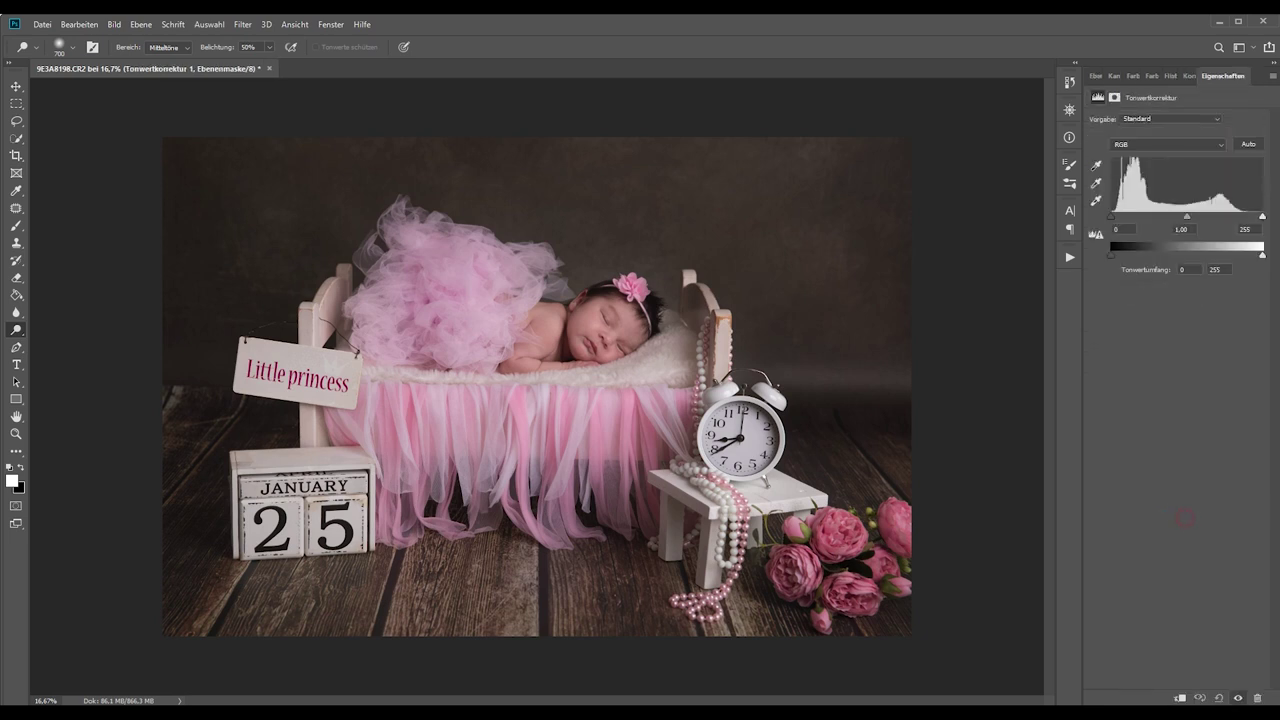
{"action": "left_click_drag", "start_coordinate": [1111, 217], "coordinate": [1114, 219]}
{"action": "left_click", "coordinate": [1096, 76]}
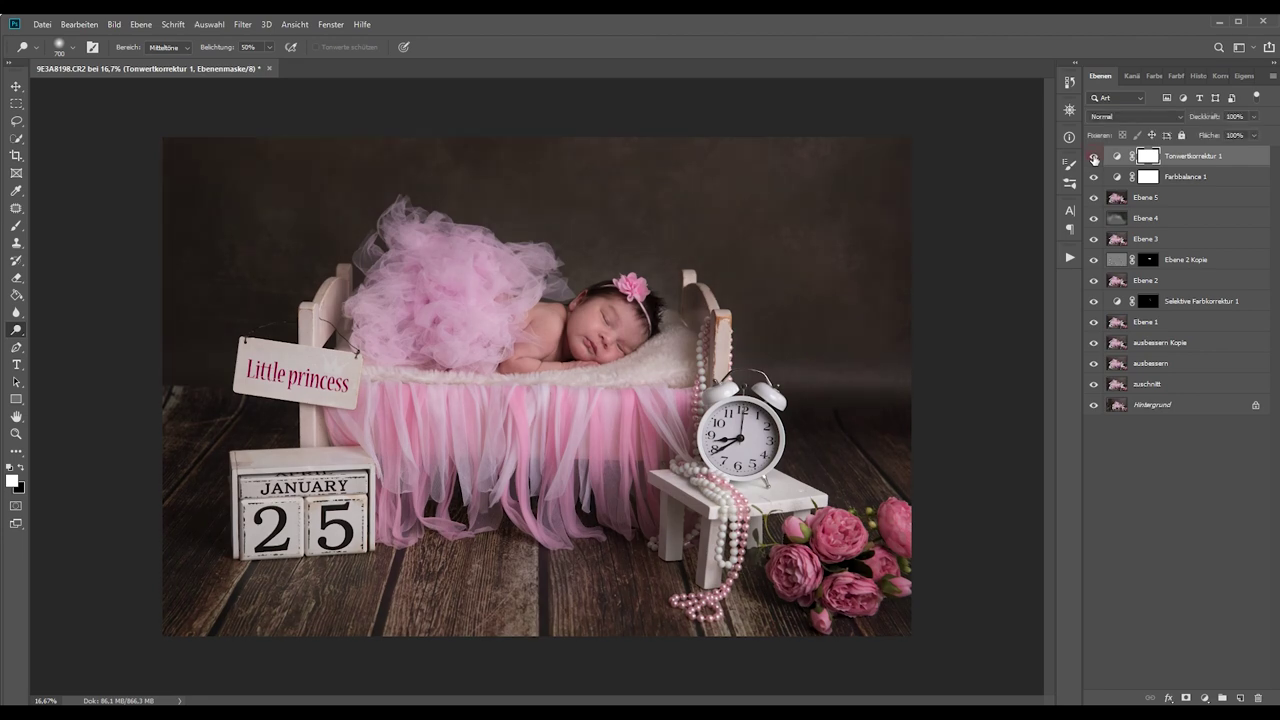
{"action": "key", "text": "ctrl+minus"}
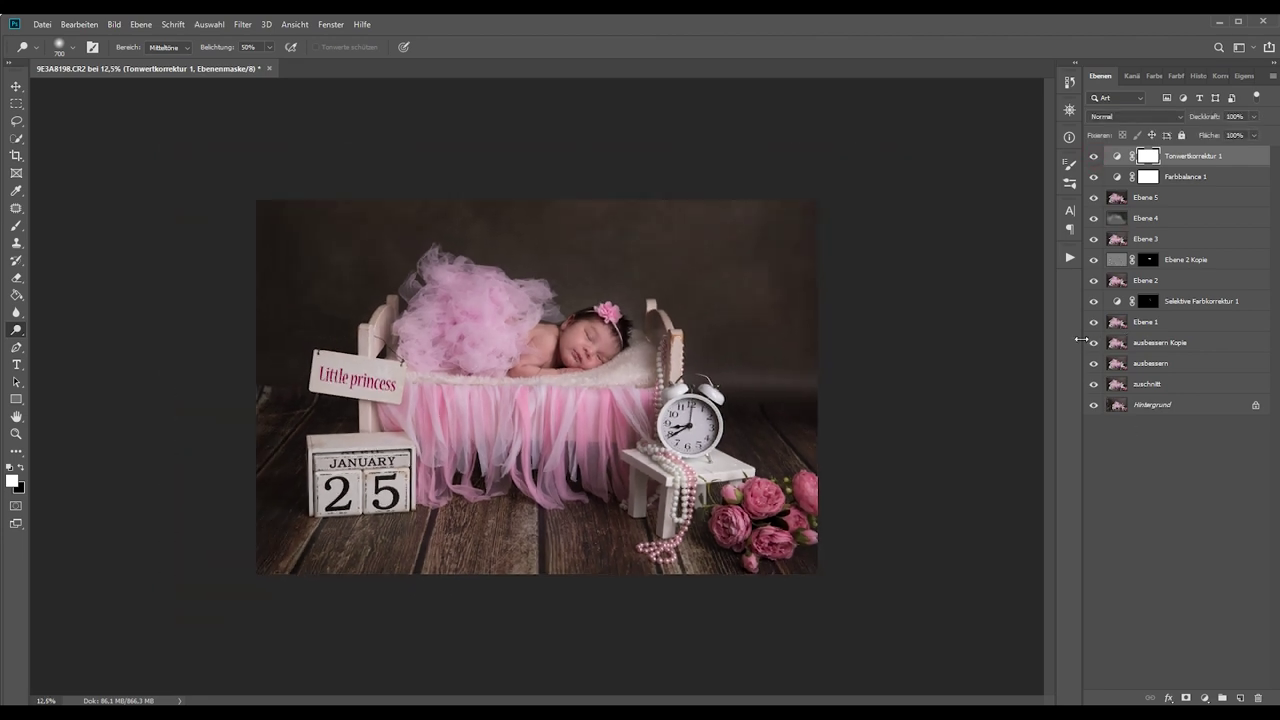
Compare the edited composite against the unedited background and the zuschnitt layer.
{"action": "left_click", "coordinate": [1093, 405], "text": "alt"}
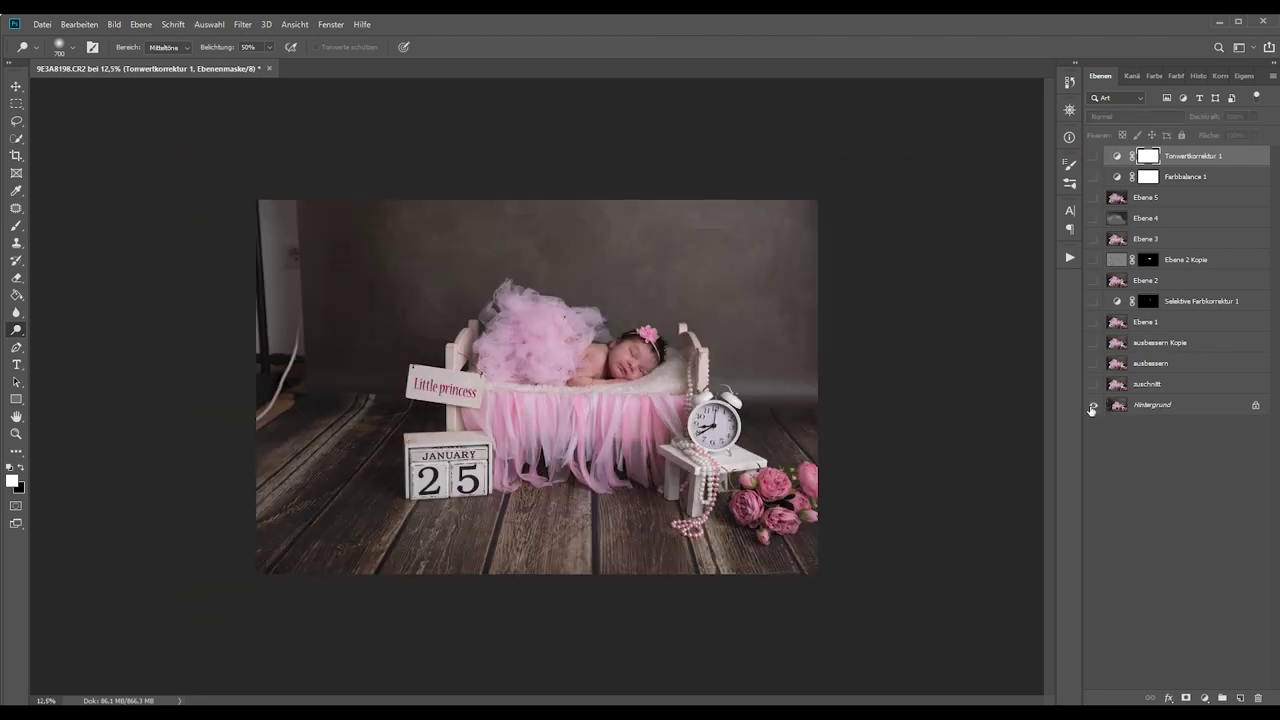
{"action": "left_click", "coordinate": [1092, 406], "text": "alt"}
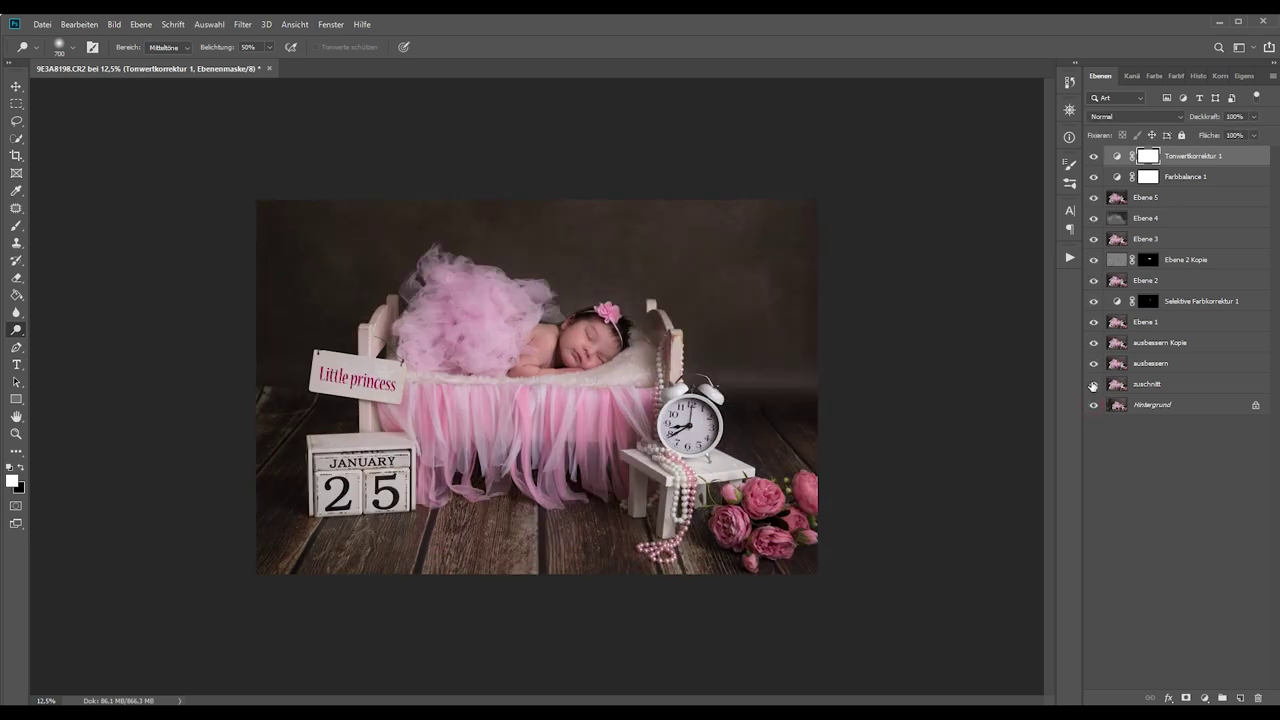
{"action": "left_click", "coordinate": [1093, 386], "text": "alt"}
{"action": "left_click", "coordinate": [1093, 386], "text": "alt"}
{"action": "left_click", "coordinate": [1093, 386], "text": "alt"}
{"action": "left_click", "coordinate": [1093, 386], "text": "alt"}
Zoom in on the baby and stamp all visible layers into Ebene 6.
{"action": "key", "text": "ctrl+plus"}
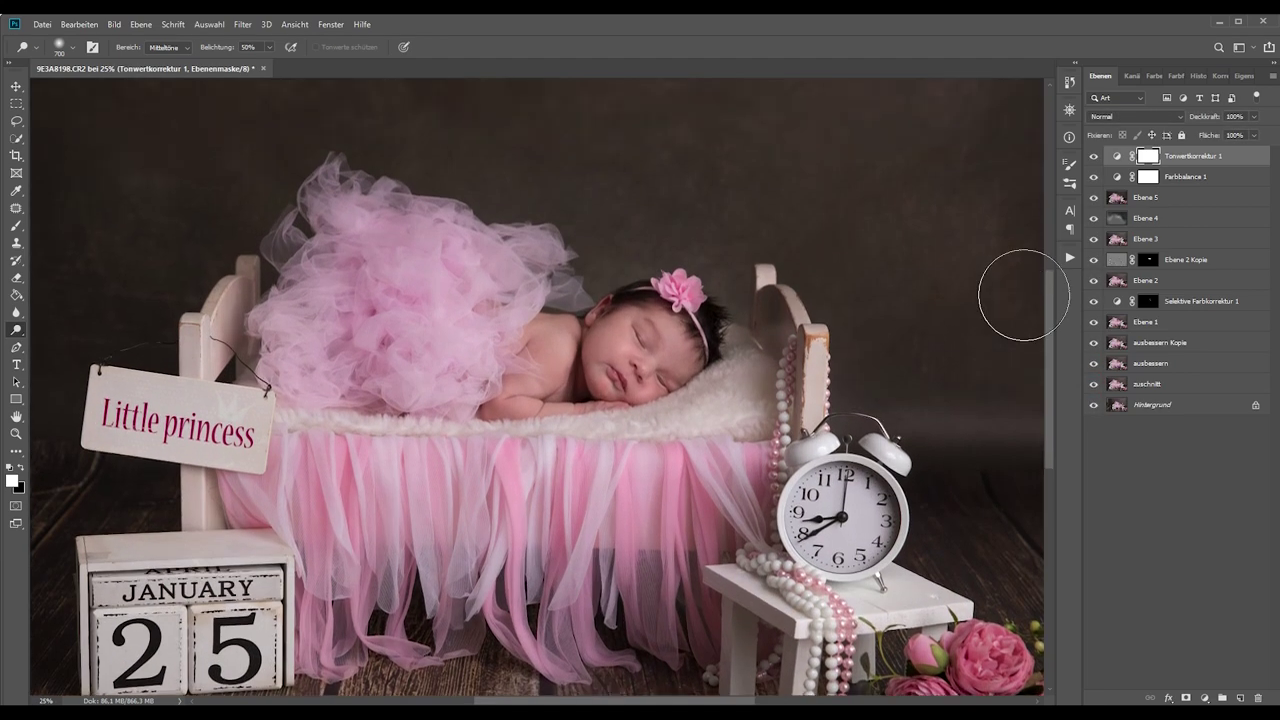
{"action": "key", "text": "ctrl+plus"}
{"action": "key", "text": "ctrl+plus"}
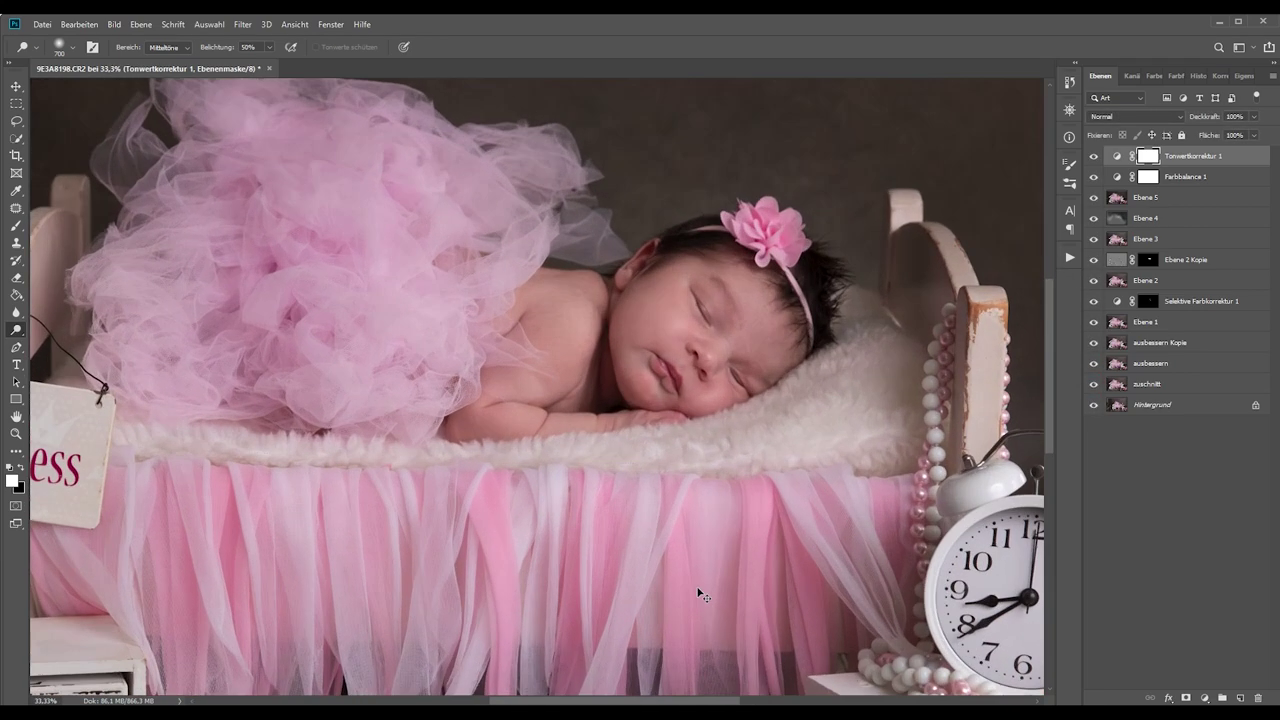
{"action": "key", "text": "ctrl+plus"}
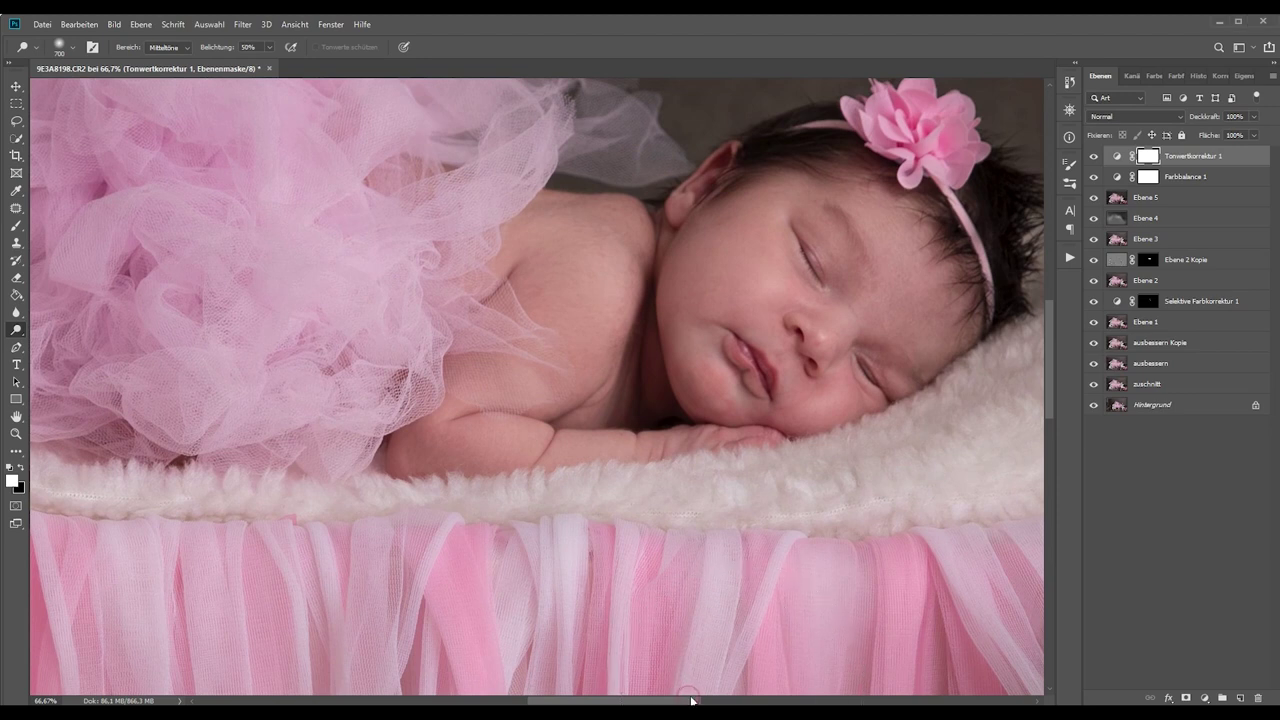
{"action": "left_click_drag", "start_coordinate": [689, 703], "coordinate": [748, 703]}
{"action": "scroll", "coordinate": [828, 483], "scroll_direction": "up", "scroll_amount": 2}
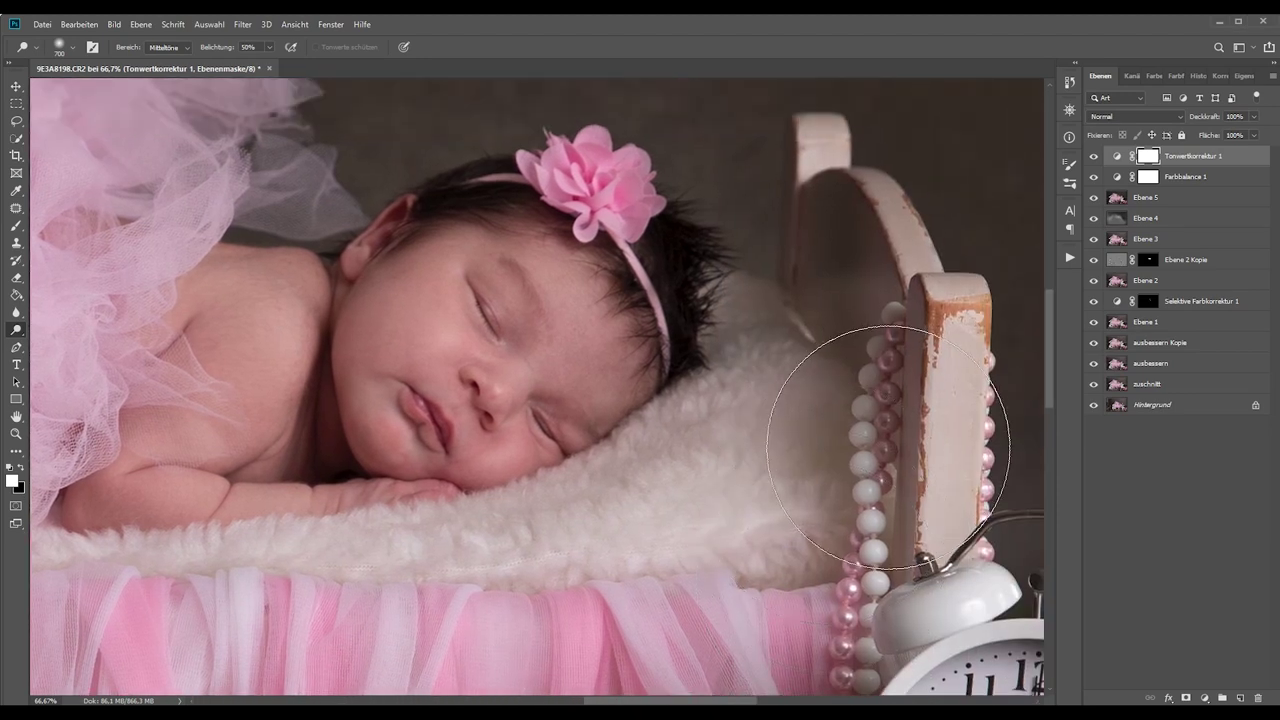
{"action": "key", "text": "ctrl+shift+alt+e"}
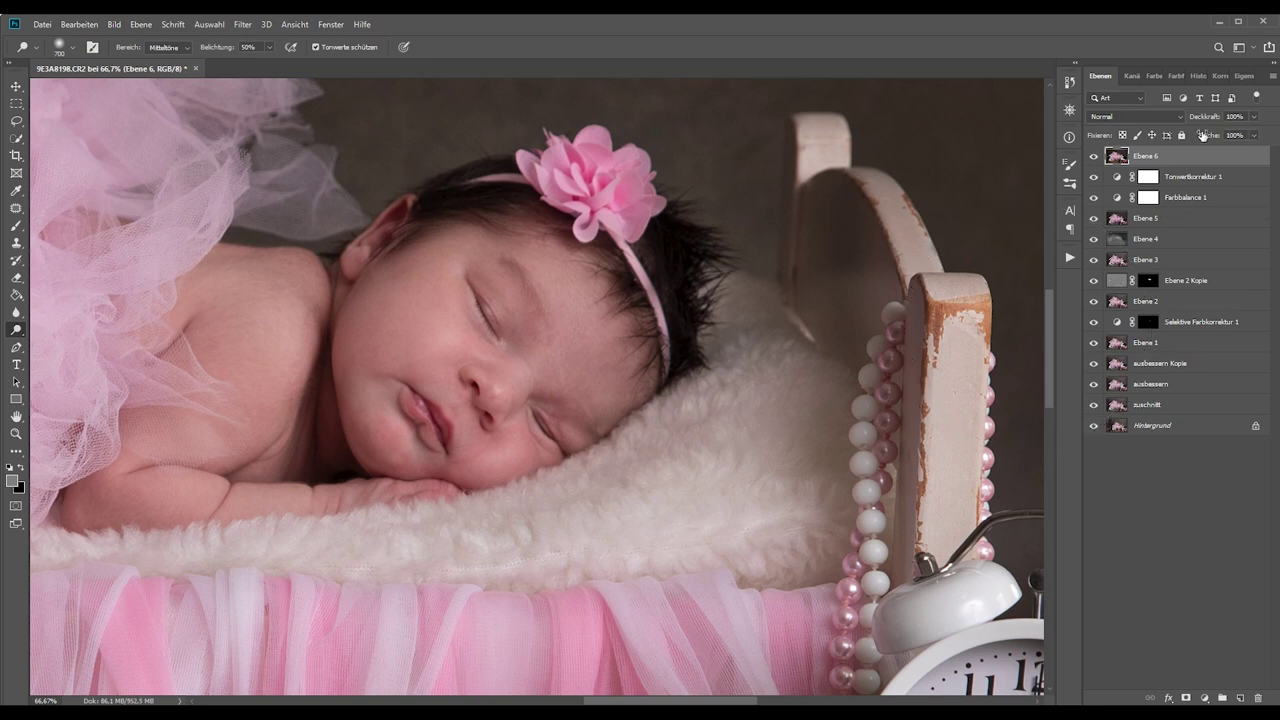
Sharpen Ebene 6 with Unscharf maskieren at 48%, 1.8 px radius, threshold 0, and compare.
{"action": "left_click", "coordinate": [243, 24]}
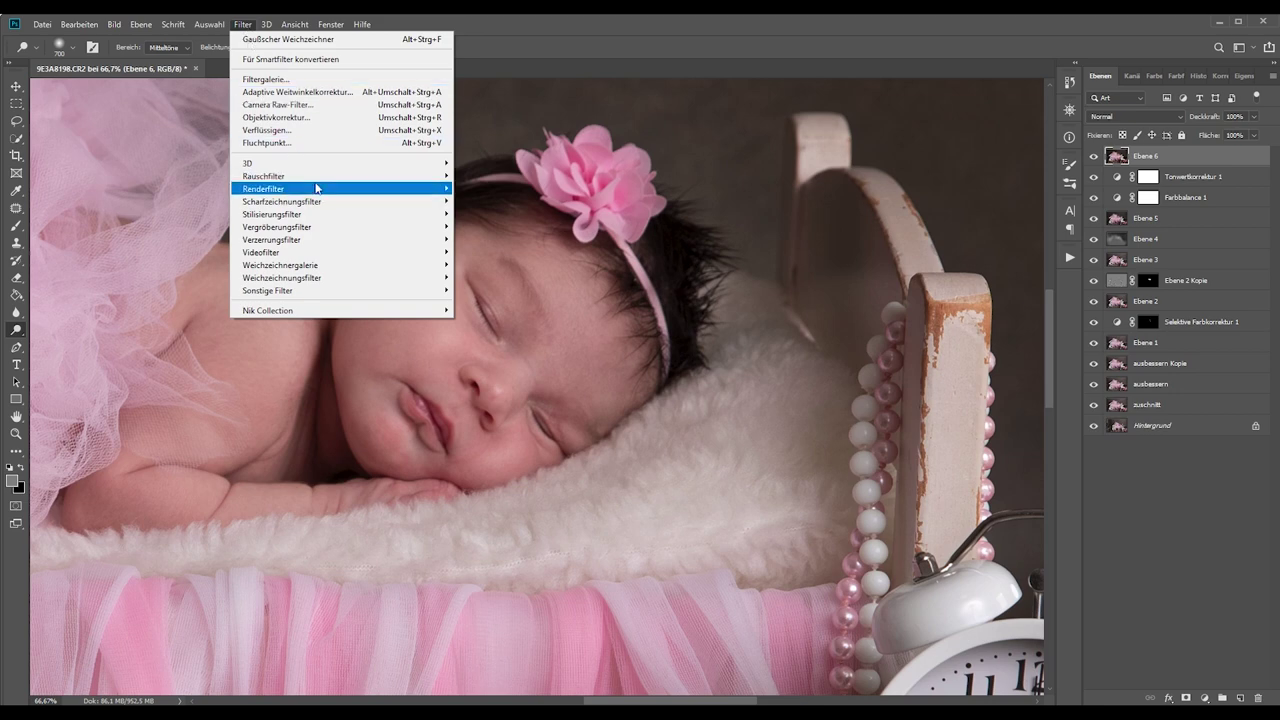
{"action": "mouse_move", "coordinate": [282, 201]}
{"action": "left_click", "coordinate": [507, 253]}
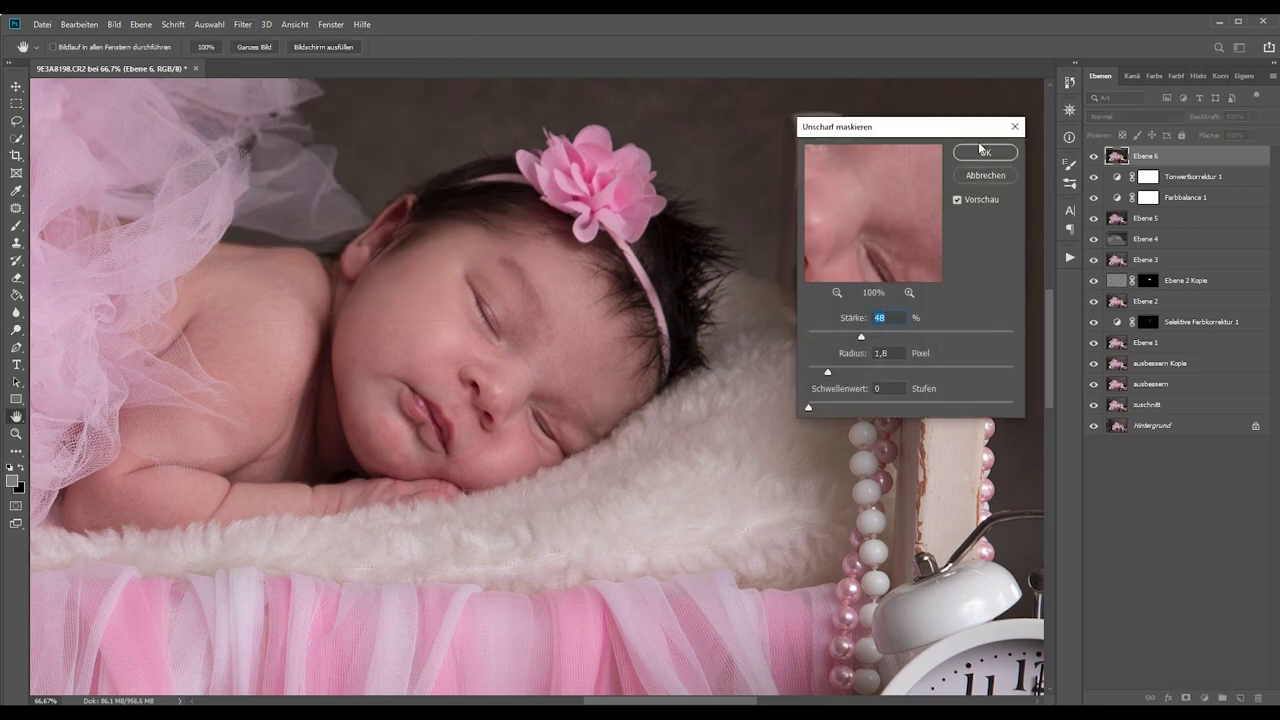
{"action": "left_click", "coordinate": [983, 153]}
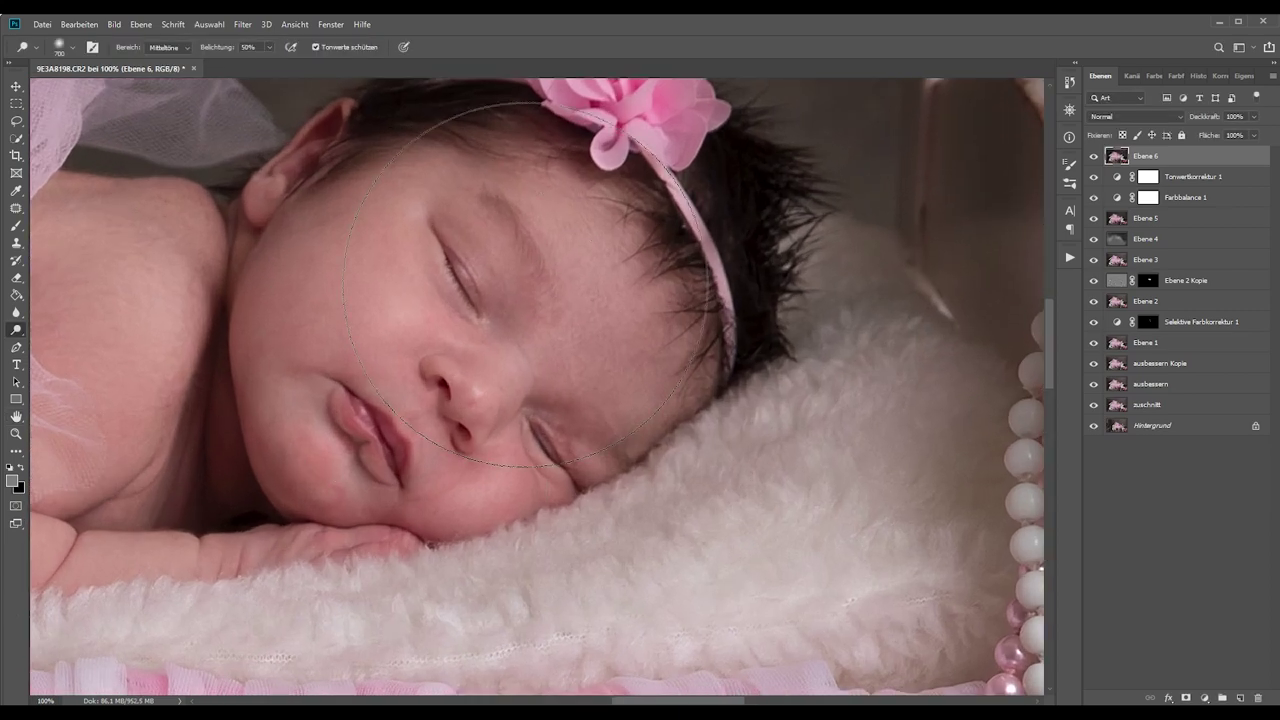
{"action": "scroll", "coordinate": [1066, 214], "scroll_direction": "up", "scroll_amount": 2}
{"action": "left_click", "coordinate": [1093, 157]}
{"action": "left_click", "coordinate": [1093, 157]}
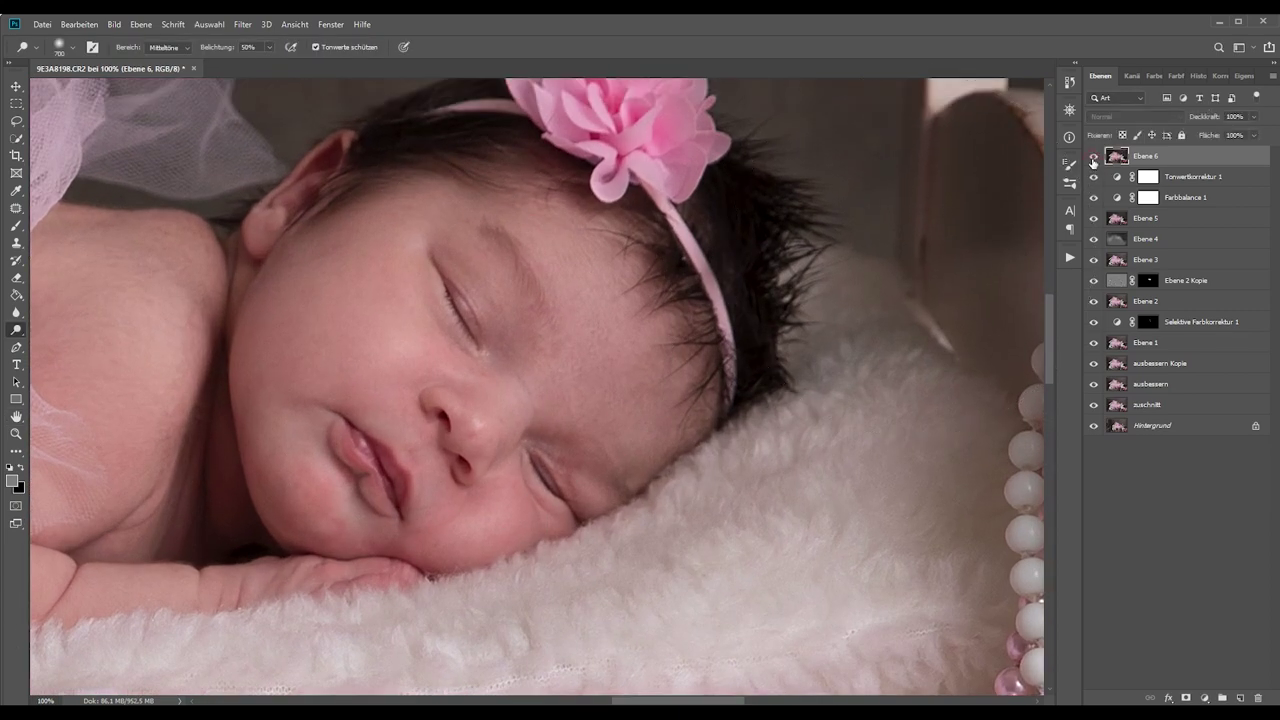
{"action": "left_click", "coordinate": [1093, 157]}
Duplicate as Ebene 6 Kopie, reapply Unsharp Mask, and move Ebene 6 beneath Tonwertkorrektur 1.
{"action": "key", "text": "ctrl+j"}
{"action": "left_click", "coordinate": [243, 24]}
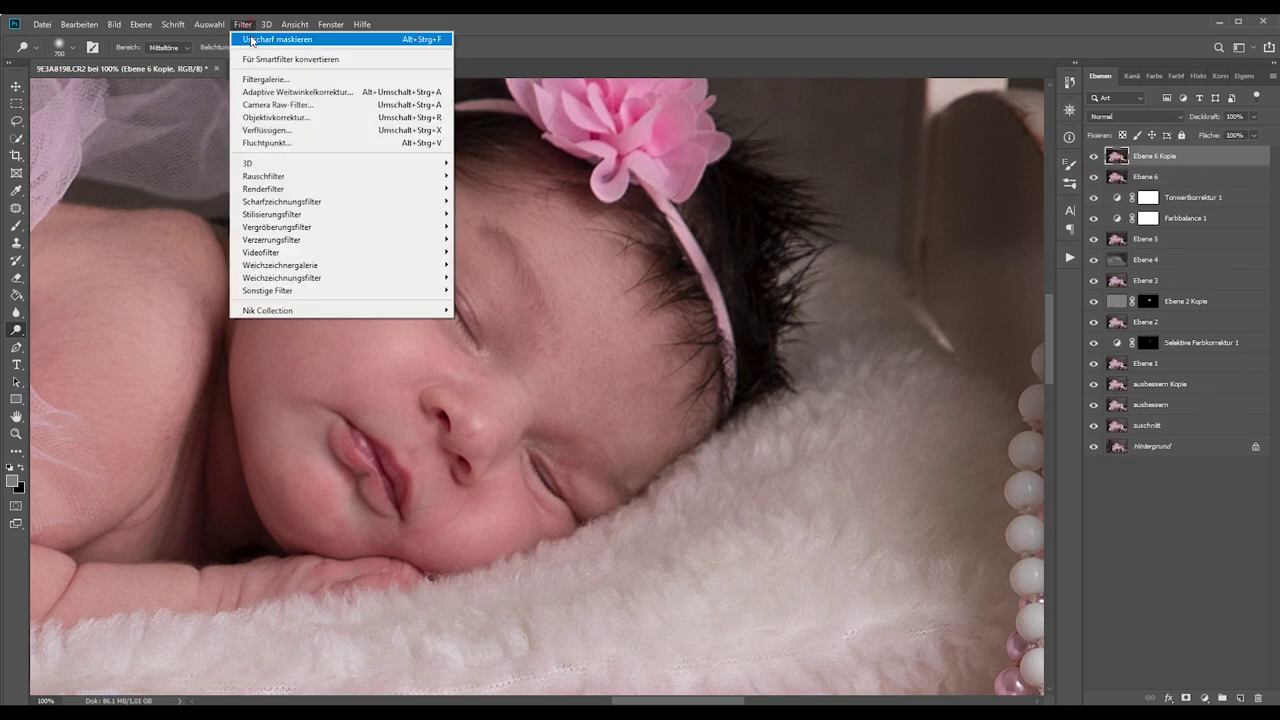
{"action": "left_click", "coordinate": [251, 40]}
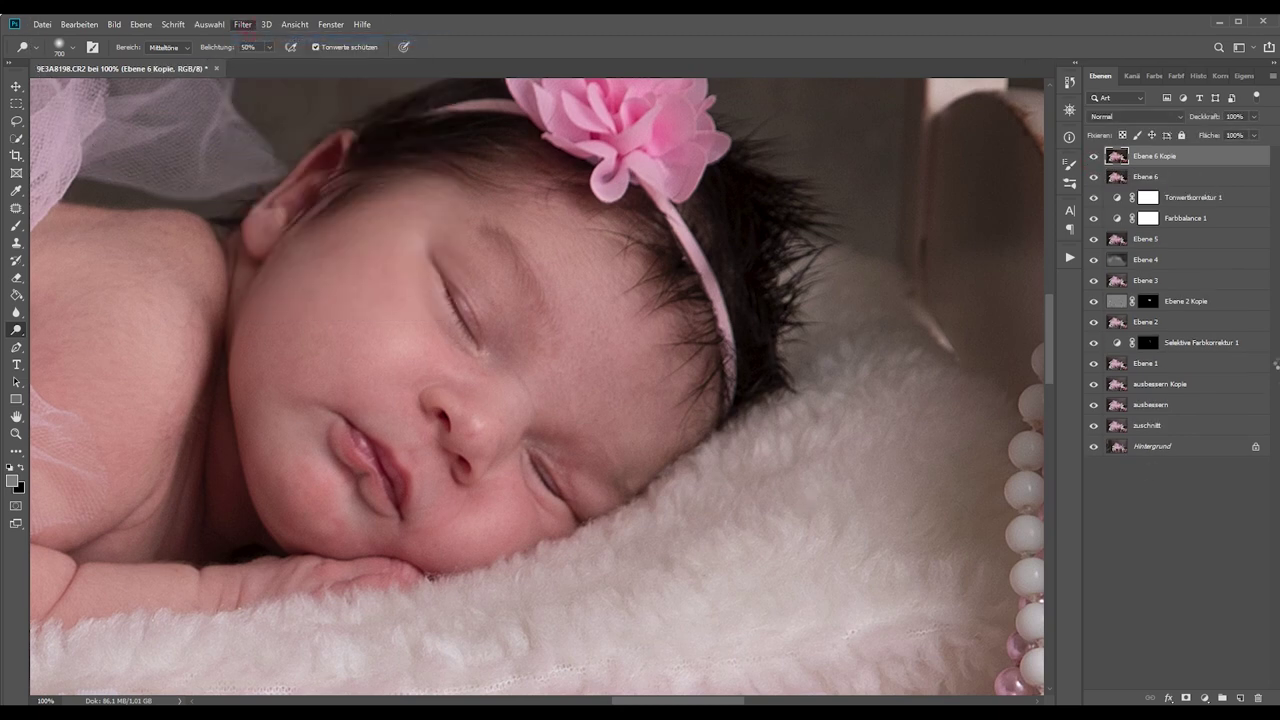
{"action": "left_click", "coordinate": [1254, 117]}
{"action": "left_click_drag", "start_coordinate": [1235, 182], "coordinate": [1235, 208]}
{"action": "key", "text": "ctrl+minus"}
{"action": "key", "text": "ctrl+minus"}
{"action": "key", "text": "ctrl+minus"}
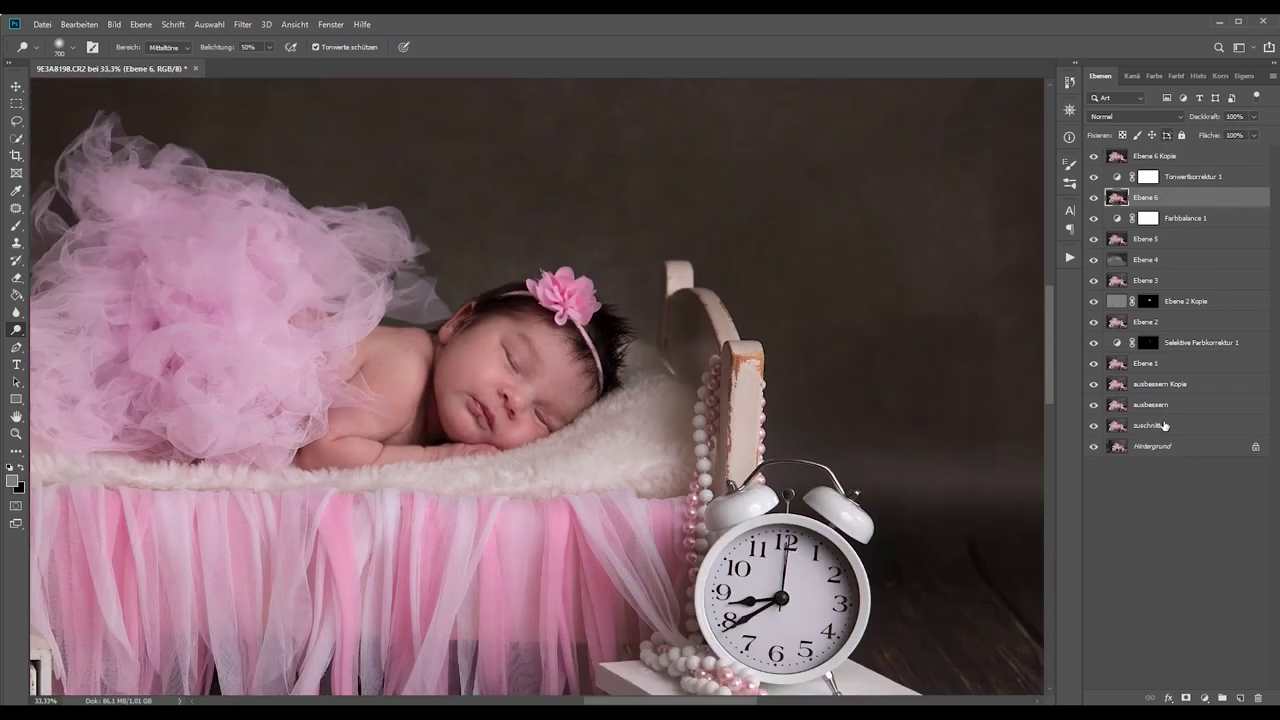
{"action": "key", "text": "ctrl+minus"}
{"action": "key", "text": "ctrl+minus"}
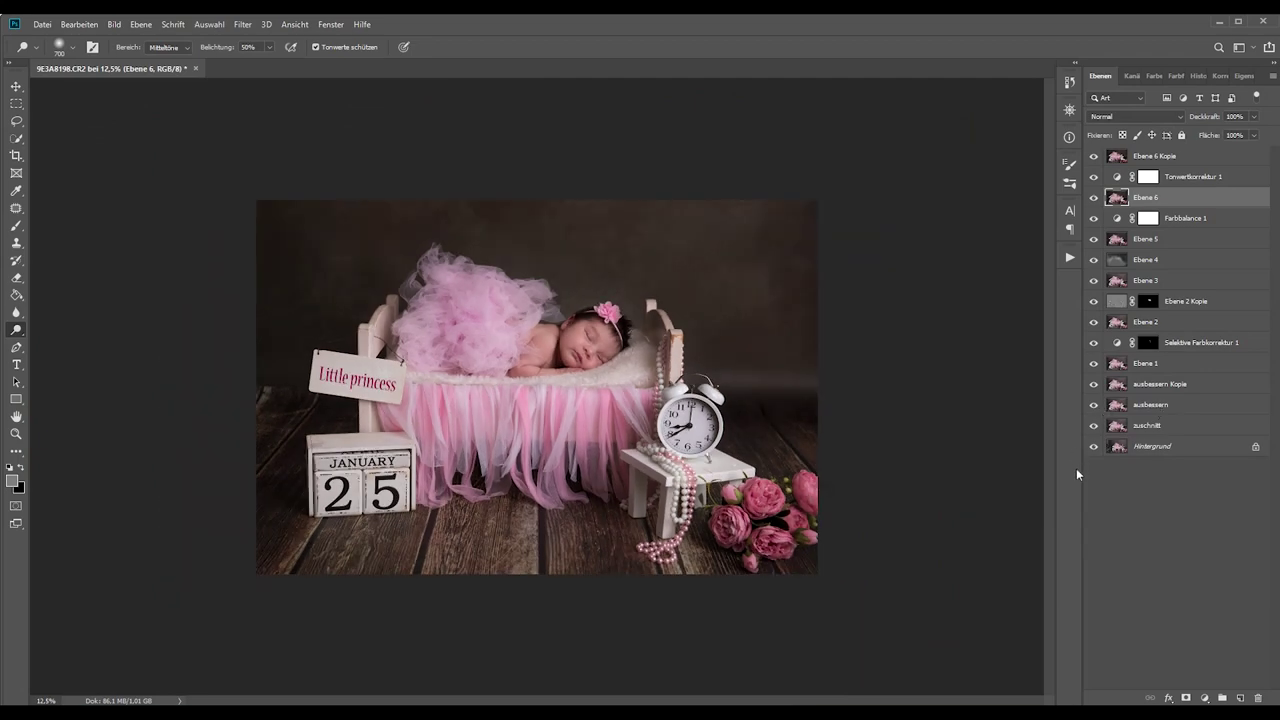
{"action": "left_click", "coordinate": [1092, 446], "text": "alt"}
{"action": "left_click", "coordinate": [1093, 427], "text": "alt"}
{"action": "left_click", "coordinate": [1093, 428], "text": "alt"}
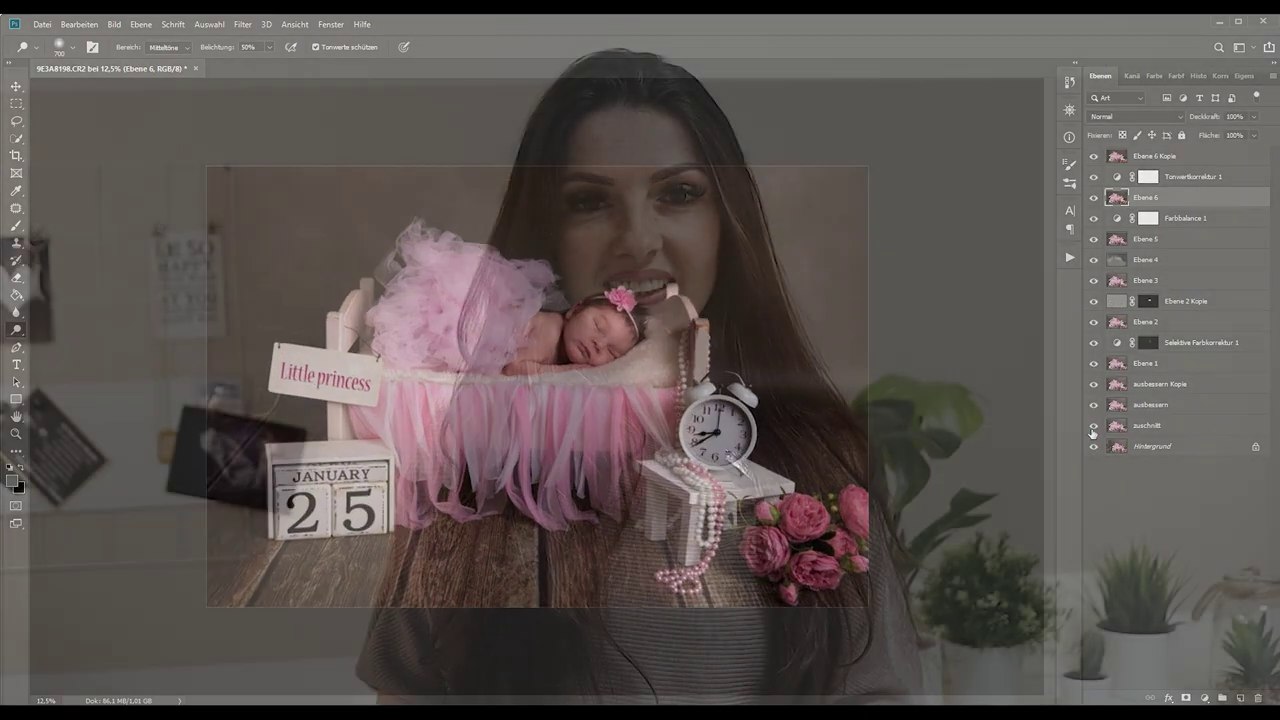
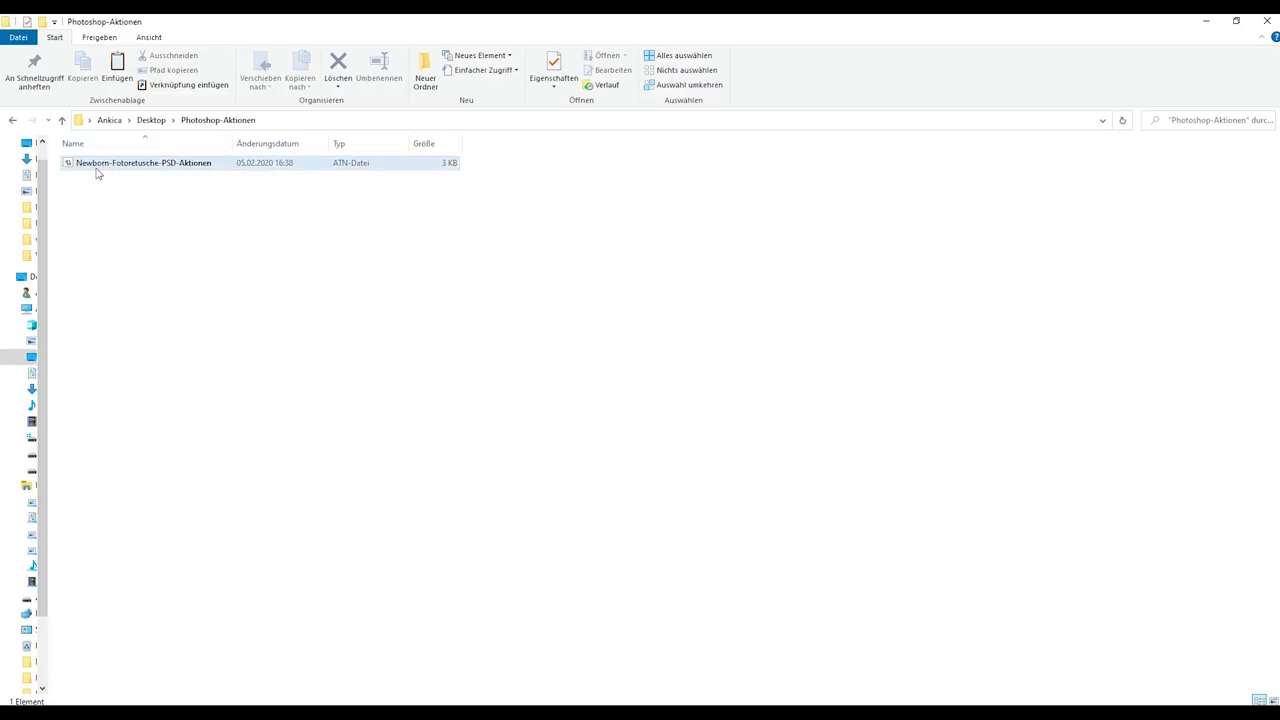
Load the Newborn-Fotoretusche-PSD-Aktionen ATN file from the Photoshop-Aktionen folder.
{"action": "double_click", "coordinate": [92, 168]}
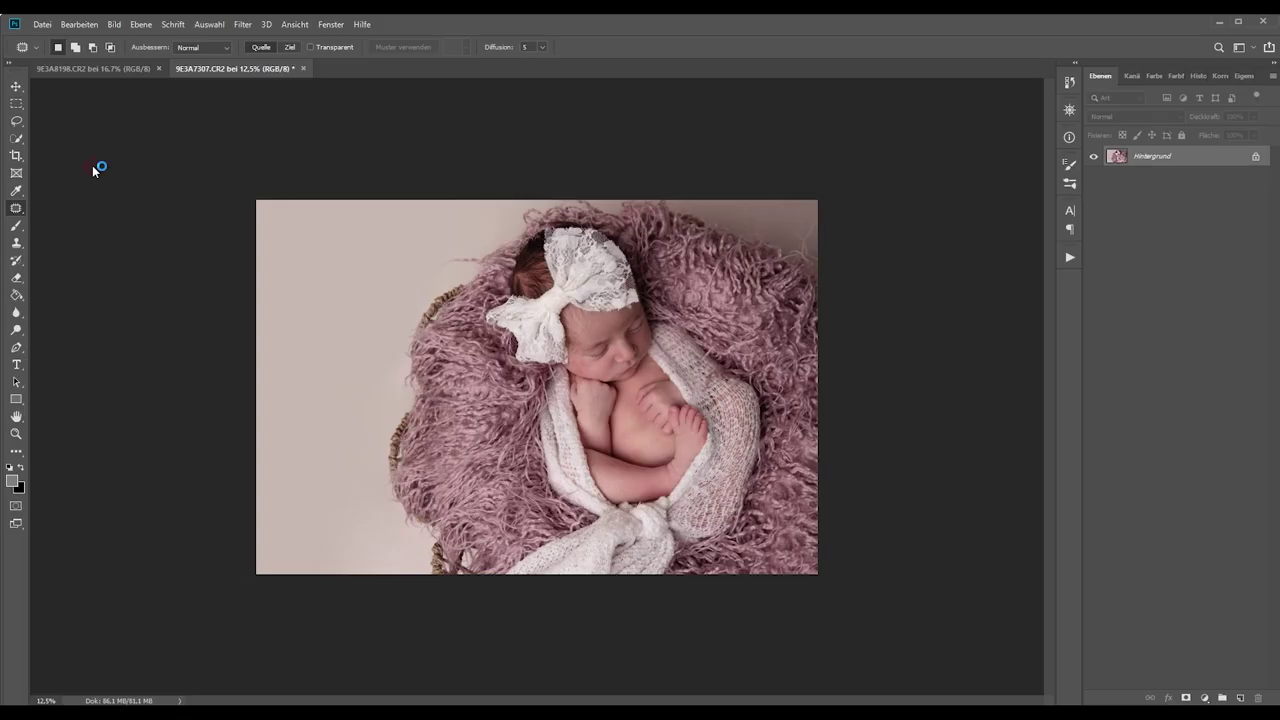
Show the expanded Newborn-Fotoretusche actions, duplicate Hintergrund into Ebene 1, and select Rötungen.
{"action": "left_click", "coordinate": [1074, 259]}
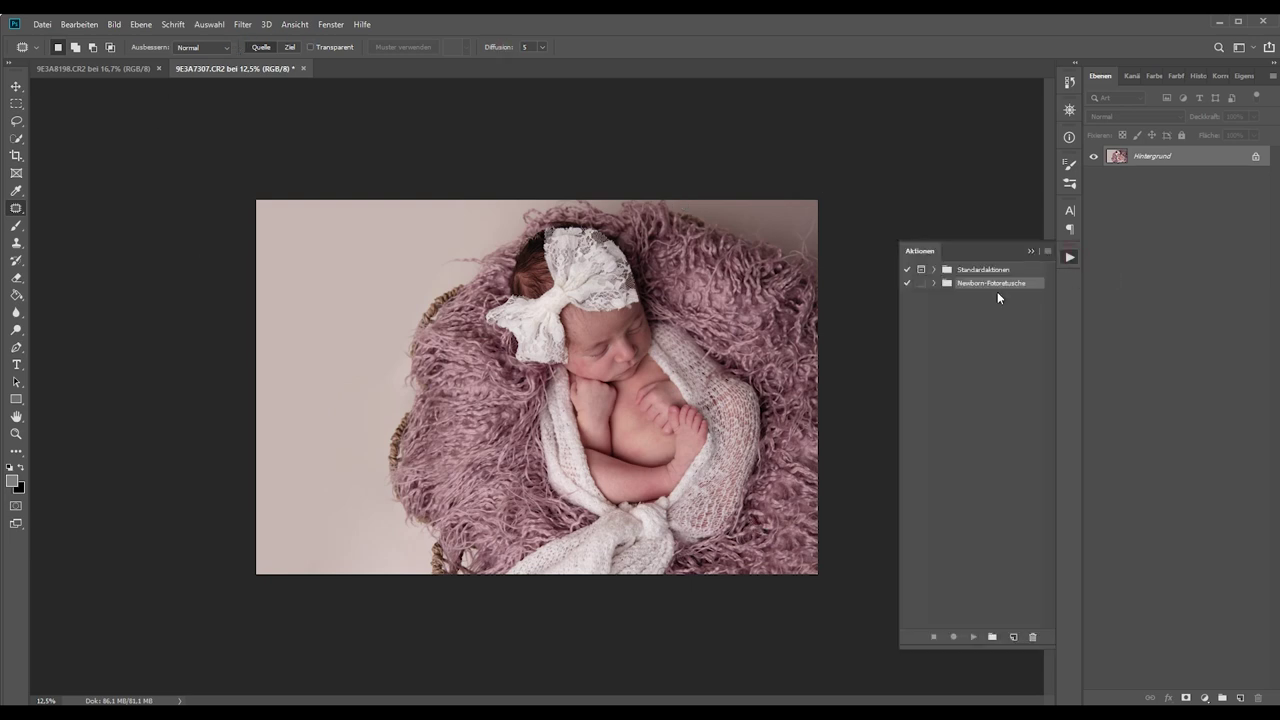
{"action": "left_click", "coordinate": [934, 284]}
{"action": "left_click", "coordinate": [1070, 258]}
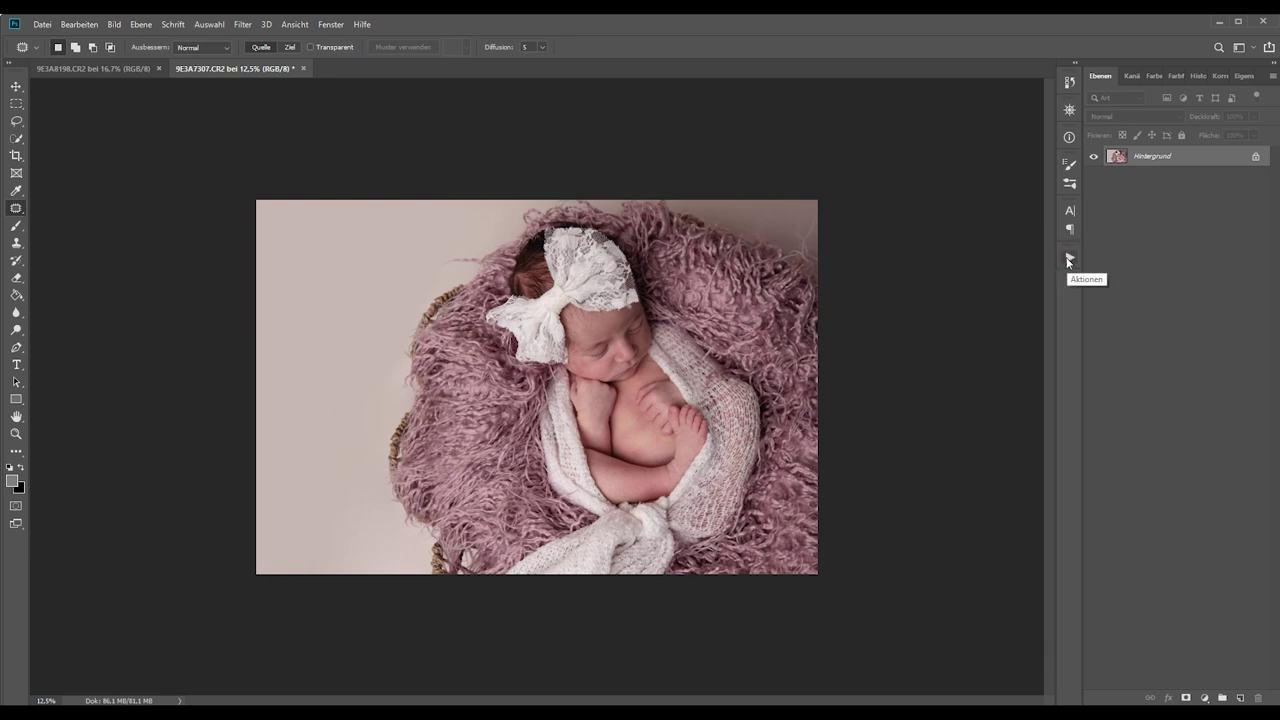
{"action": "left_click", "coordinate": [330, 24]}
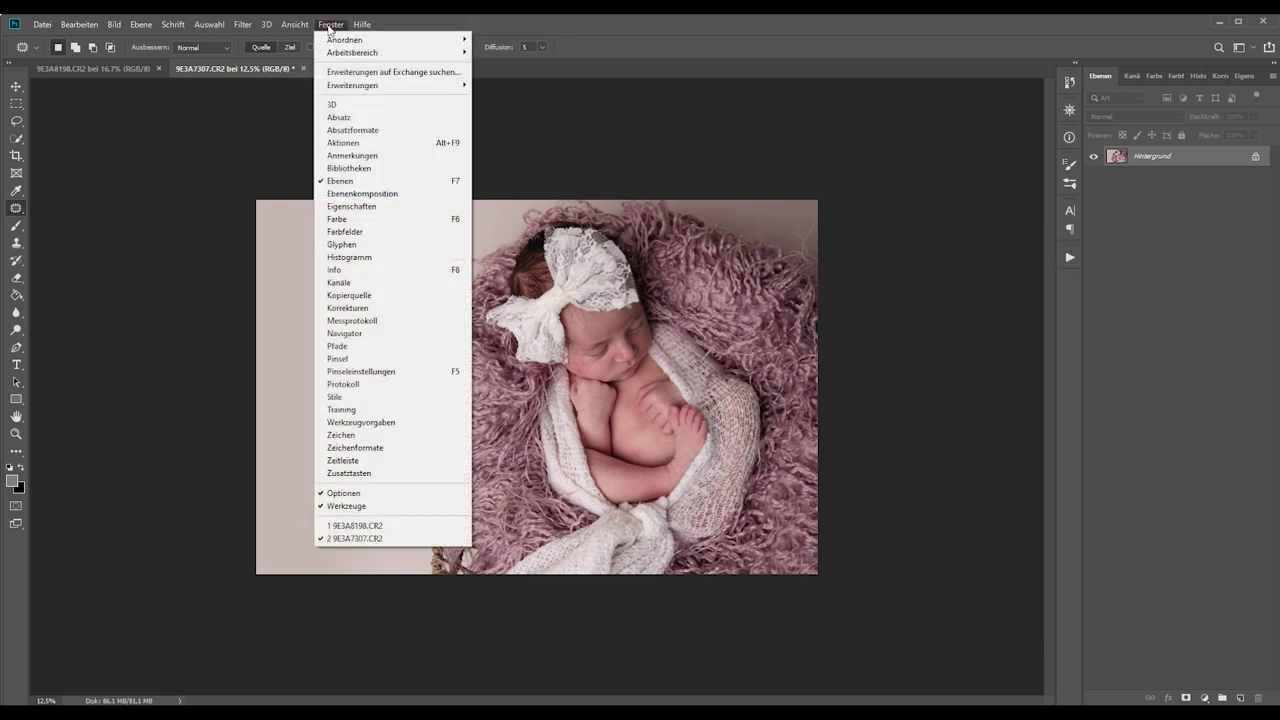
{"action": "left_click", "coordinate": [376, 146]}
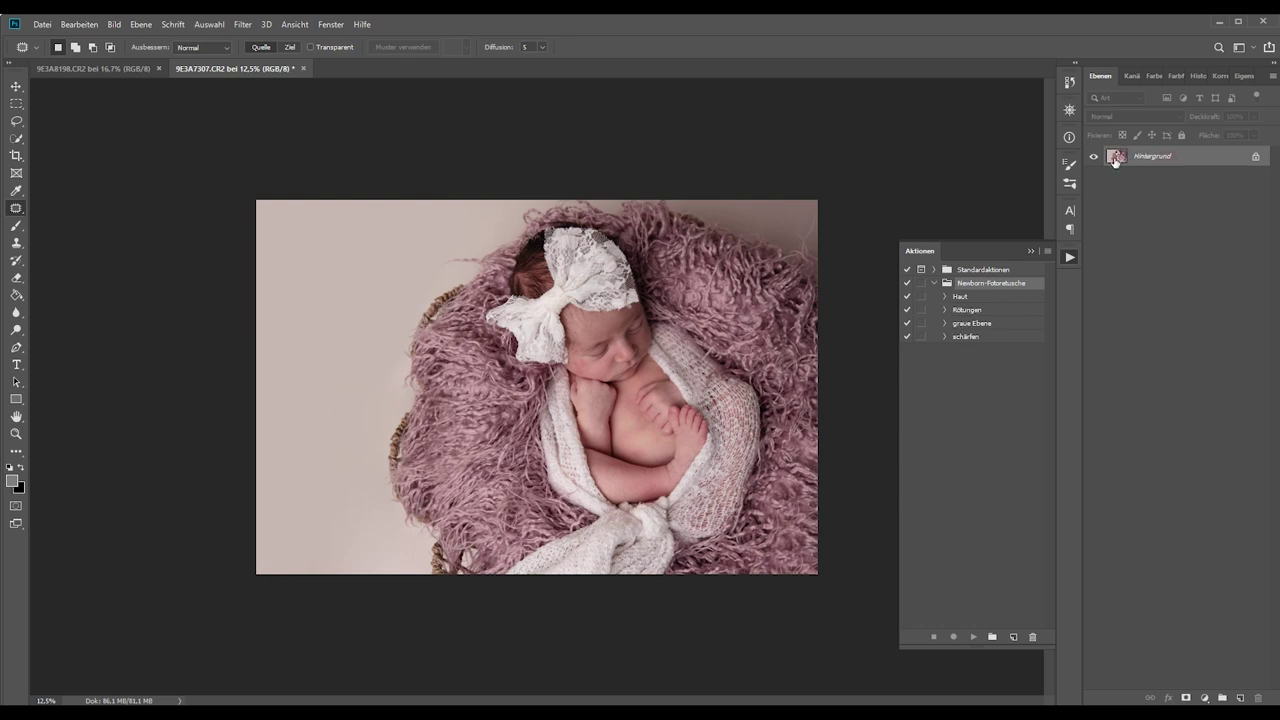
{"action": "key", "text": "ctrl+j"}
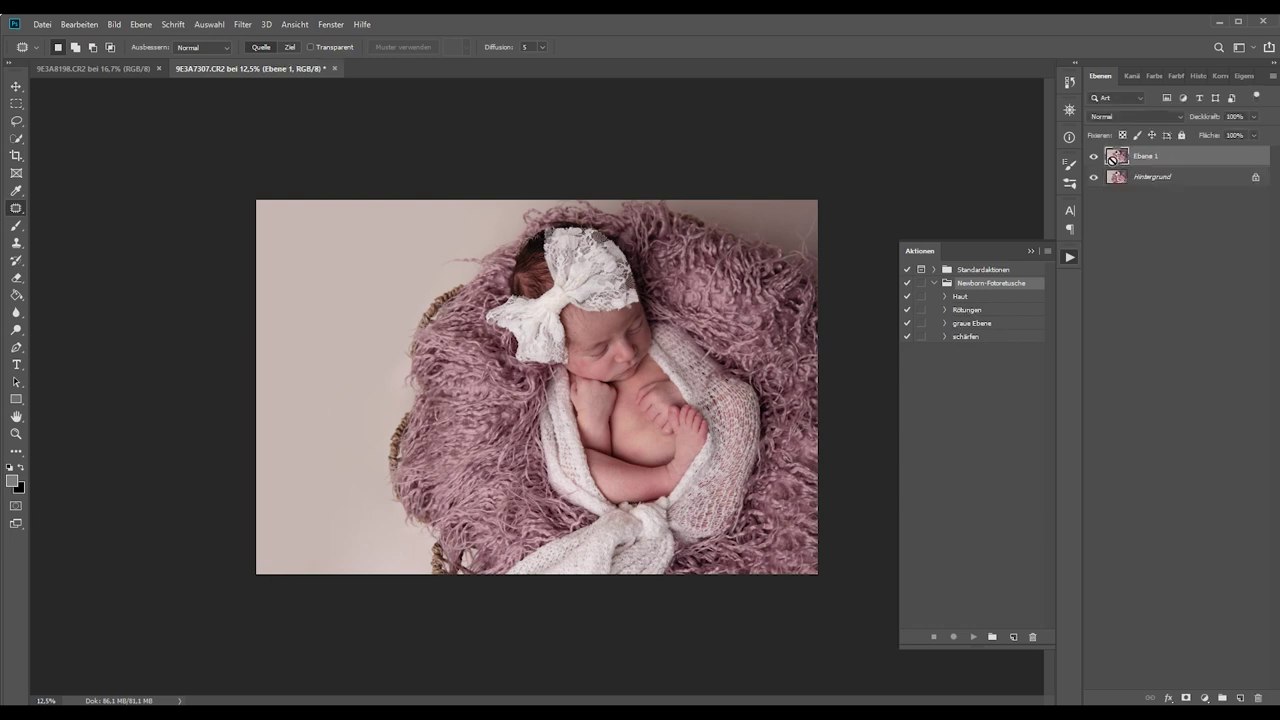
{"action": "left_click", "coordinate": [966, 311]}
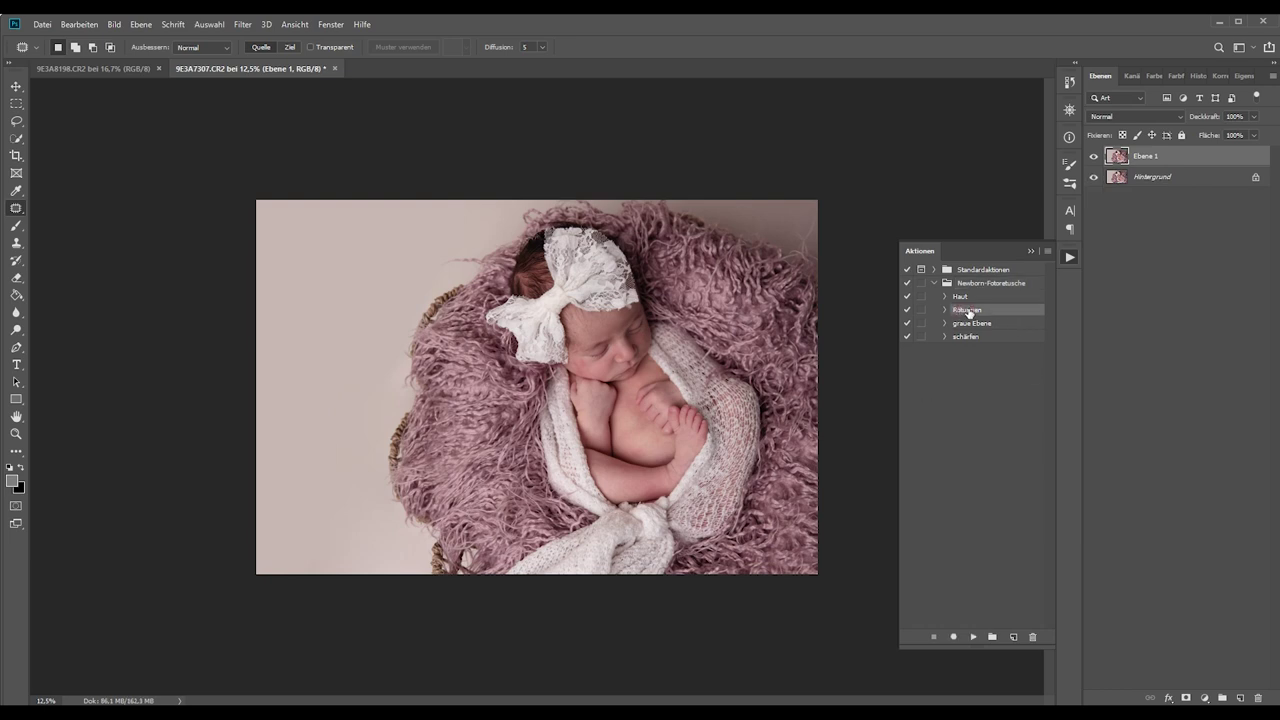
Play Rötungen to add Selektive Farbkorrektur 1, then set up the Brush with white foreground.
{"action": "left_click", "coordinate": [973, 637]}
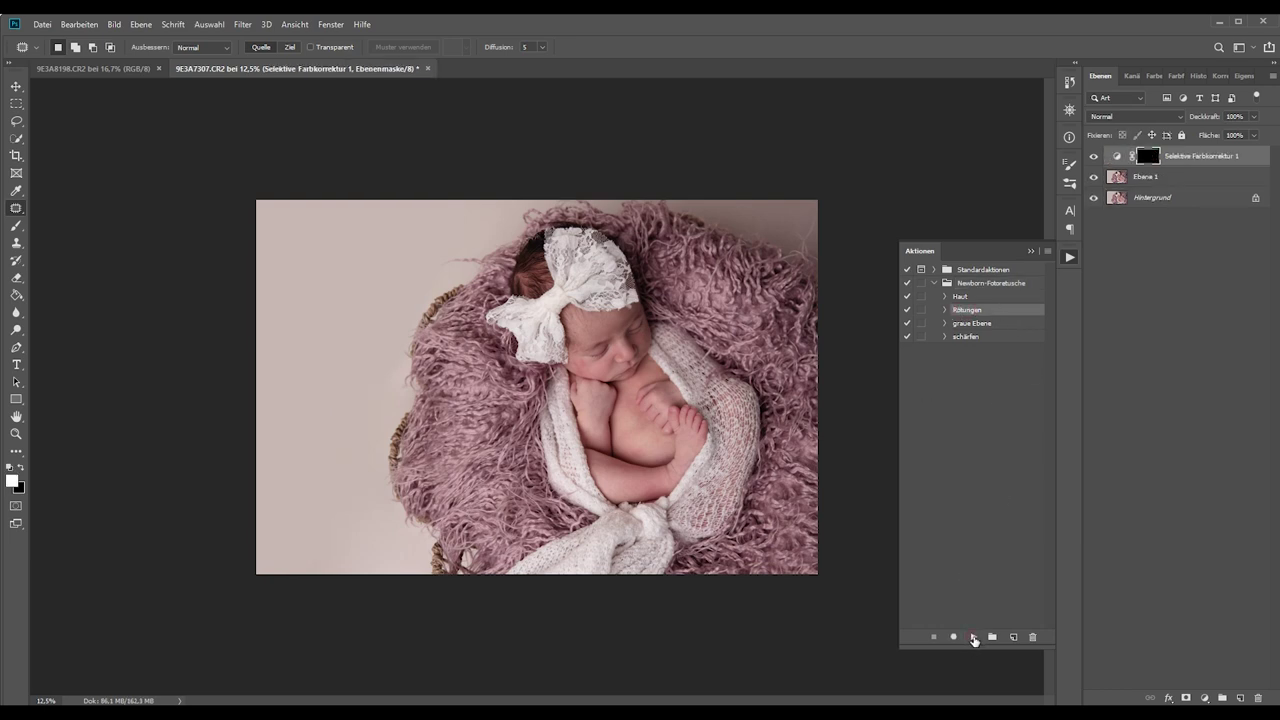
{"action": "left_click", "coordinate": [1031, 251]}
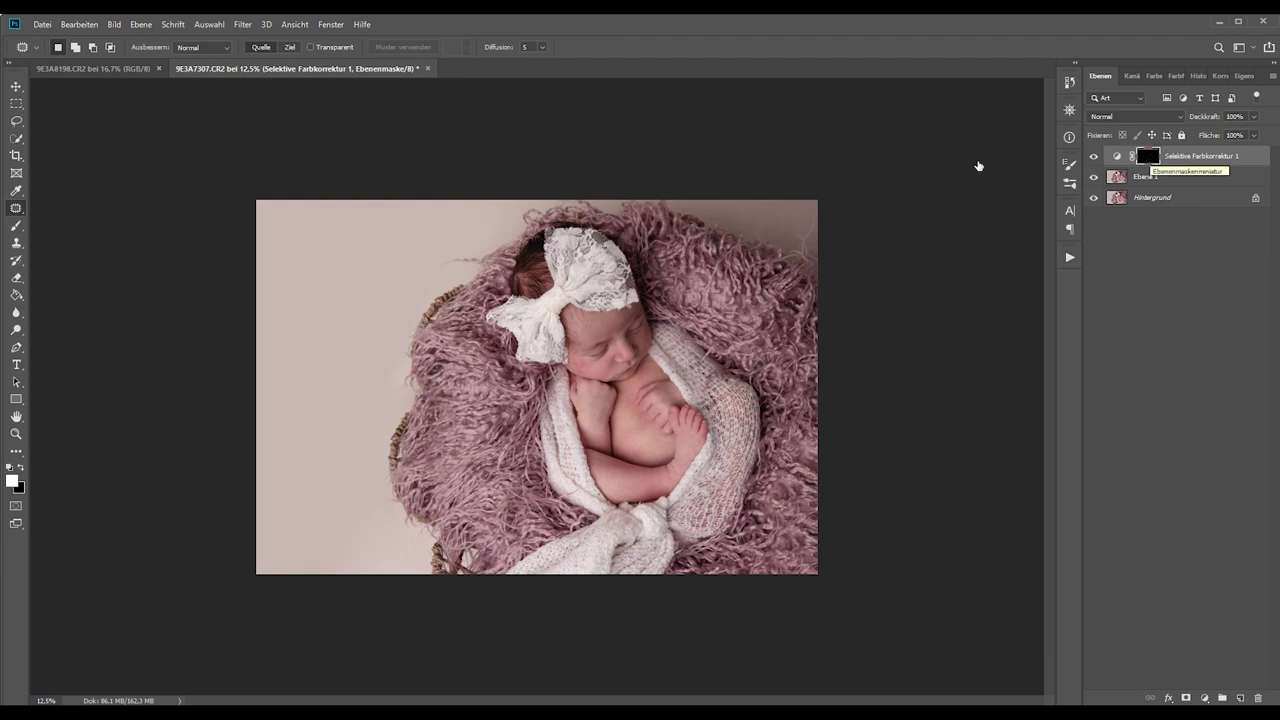
{"action": "left_click", "coordinate": [16, 226]}
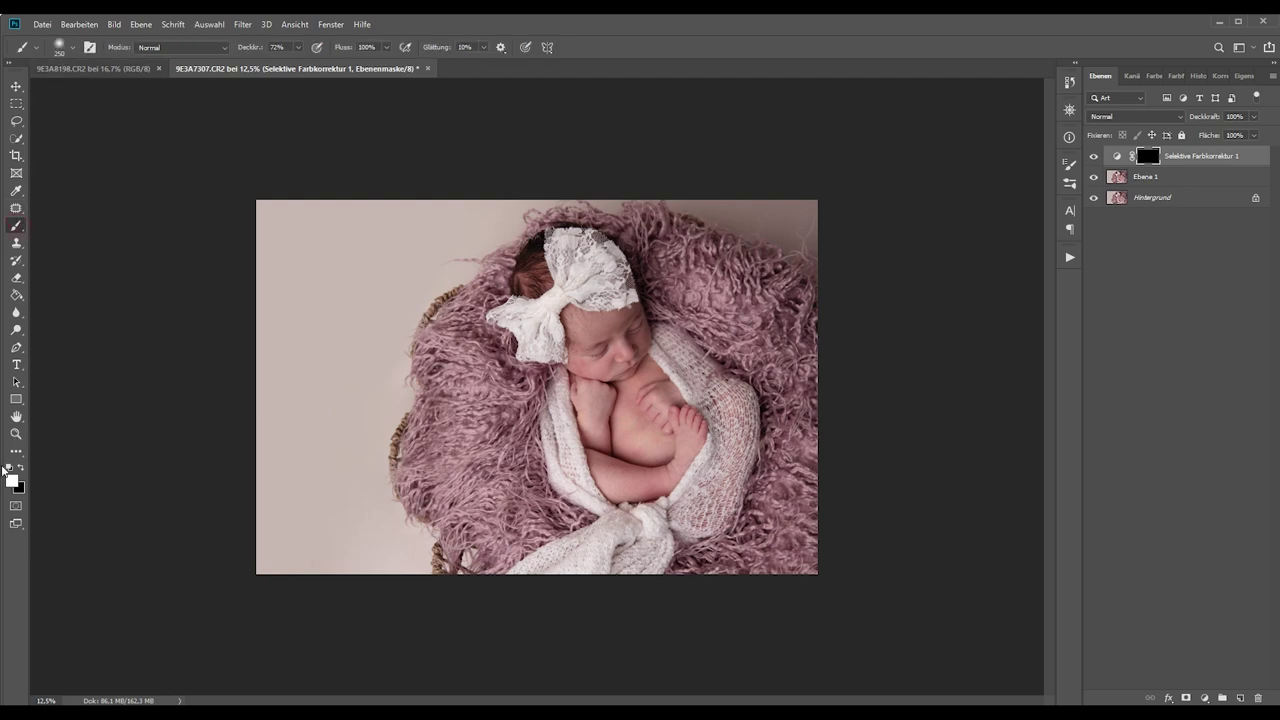
{"action": "left_click", "coordinate": [16, 481]}
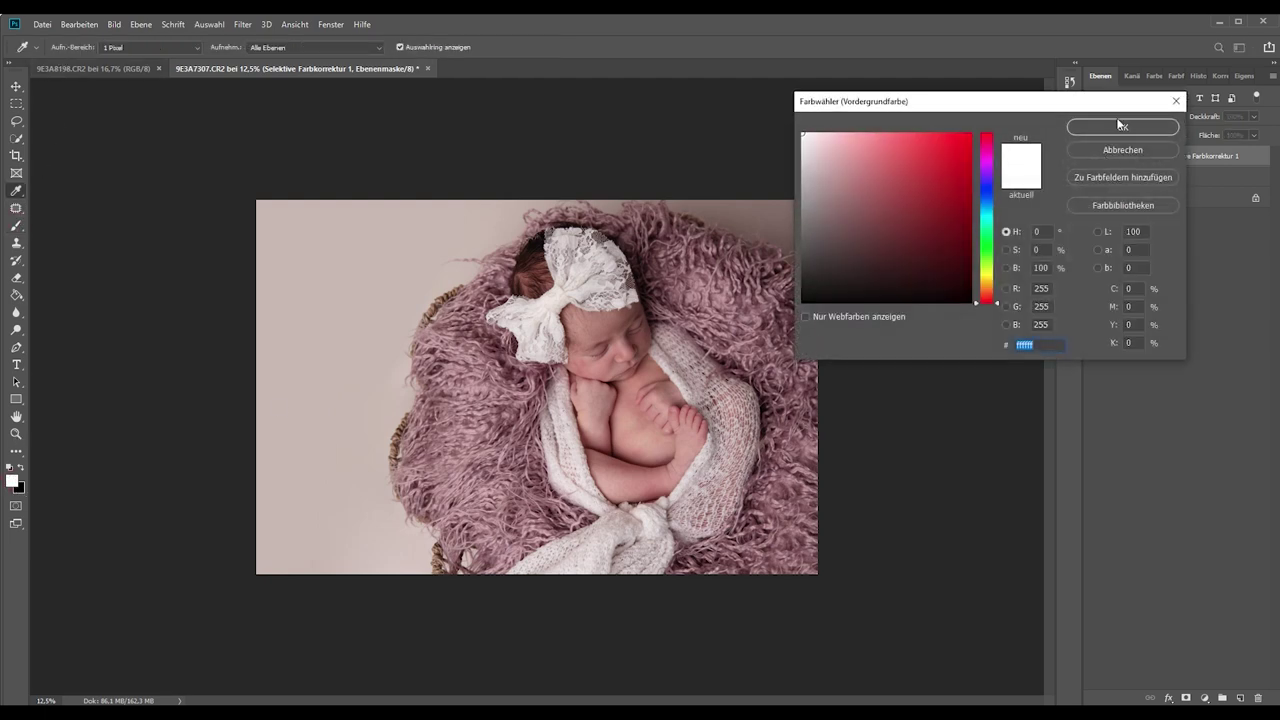
{"action": "left_click", "coordinate": [1121, 125]}
{"action": "left_click", "coordinate": [60, 47]}
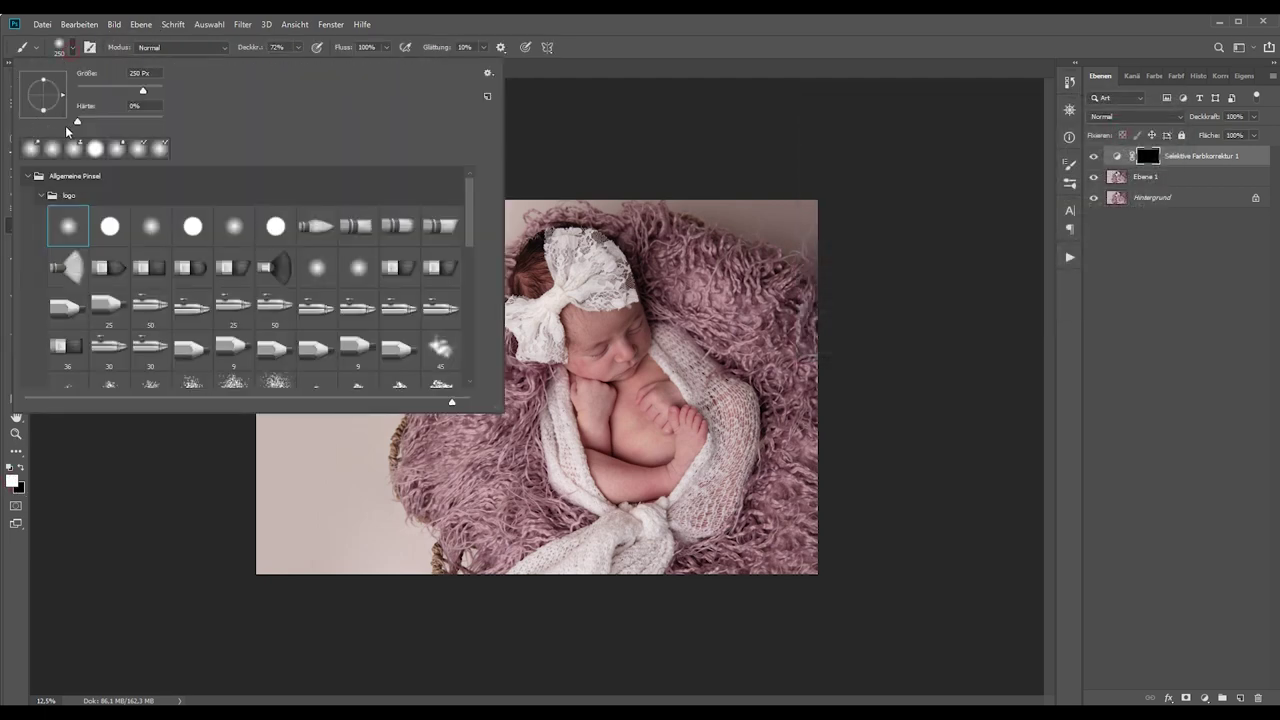
{"action": "left_click", "coordinate": [624, 35]}
At 50% zoom and lowered brush opacity, paint the mask over the red cheek spots.
{"action": "key", "text": "ctrl+plus"}
{"action": "key", "text": "ctrl+plus"}
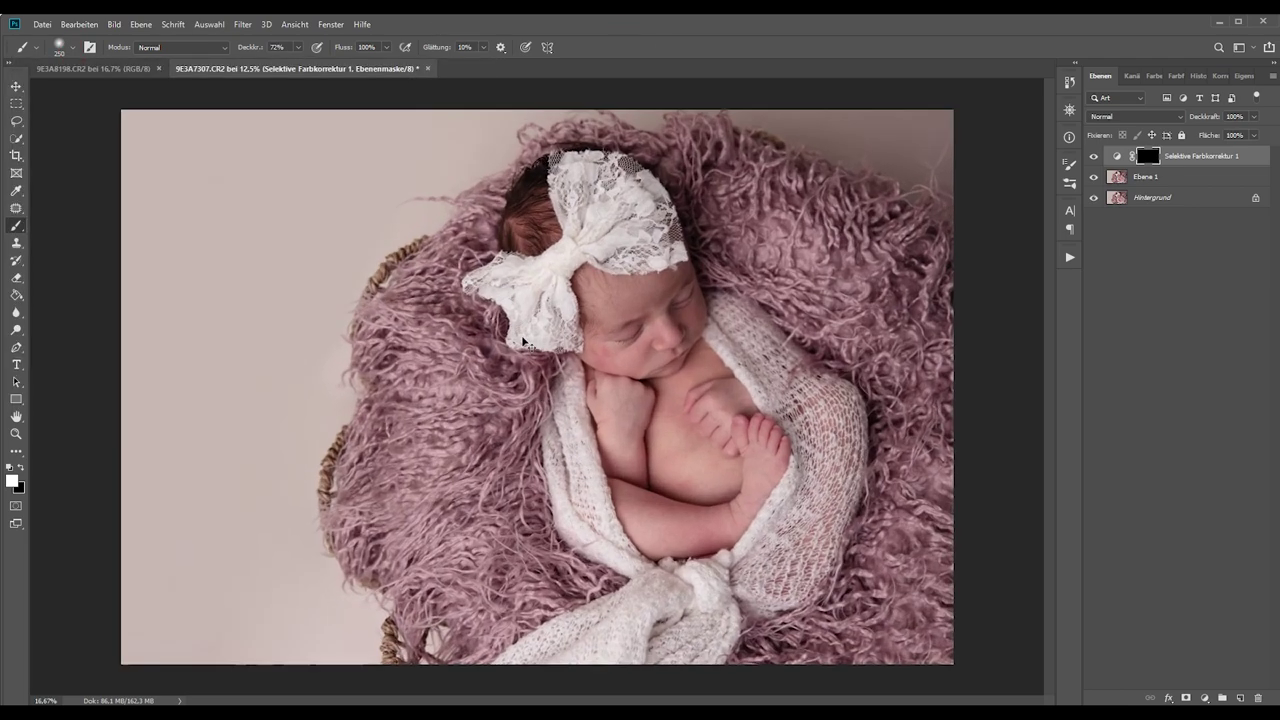
{"action": "key", "text": "ctrl+plus"}
{"action": "key", "text": "ctrl+plus"}
{"action": "scroll", "coordinate": [540, 387], "scroll_direction": "up", "scroll_amount": 1}
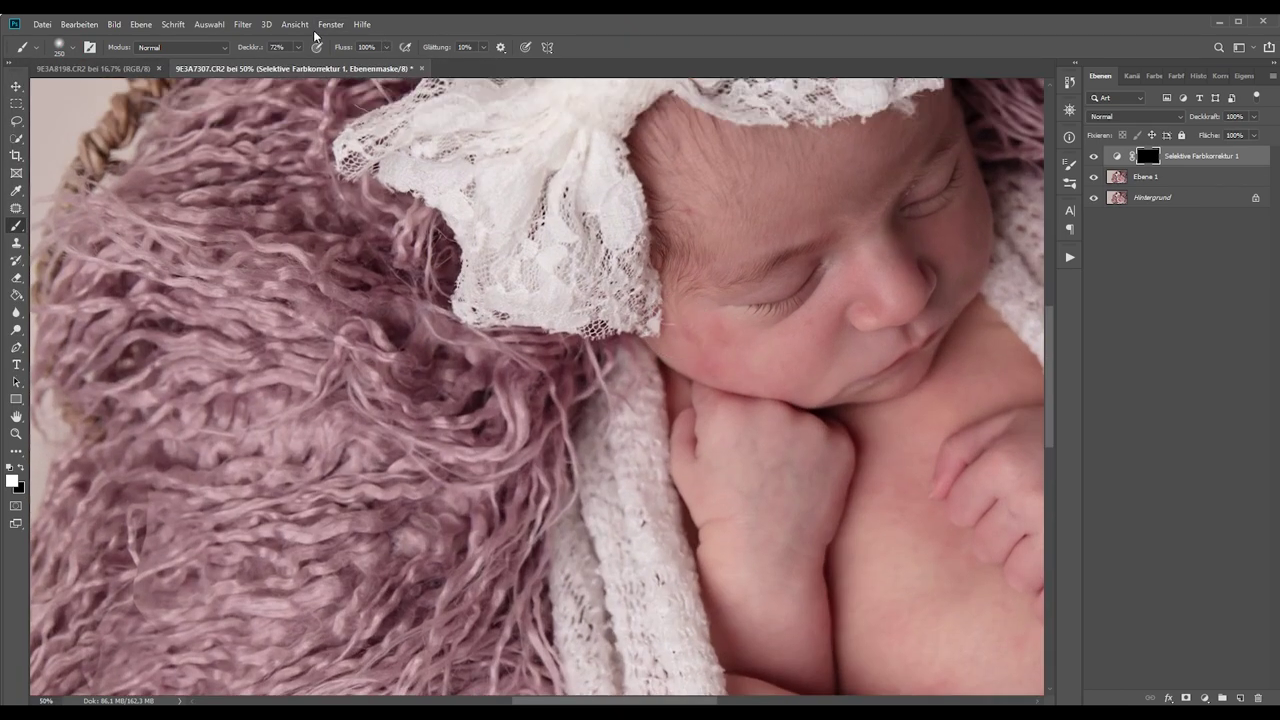
{"action": "left_click", "coordinate": [299, 47]}
{"action": "left_click", "coordinate": [475, 30]}
{"action": "left_click", "coordinate": [709, 371]}
{"action": "left_click", "coordinate": [298, 47]}
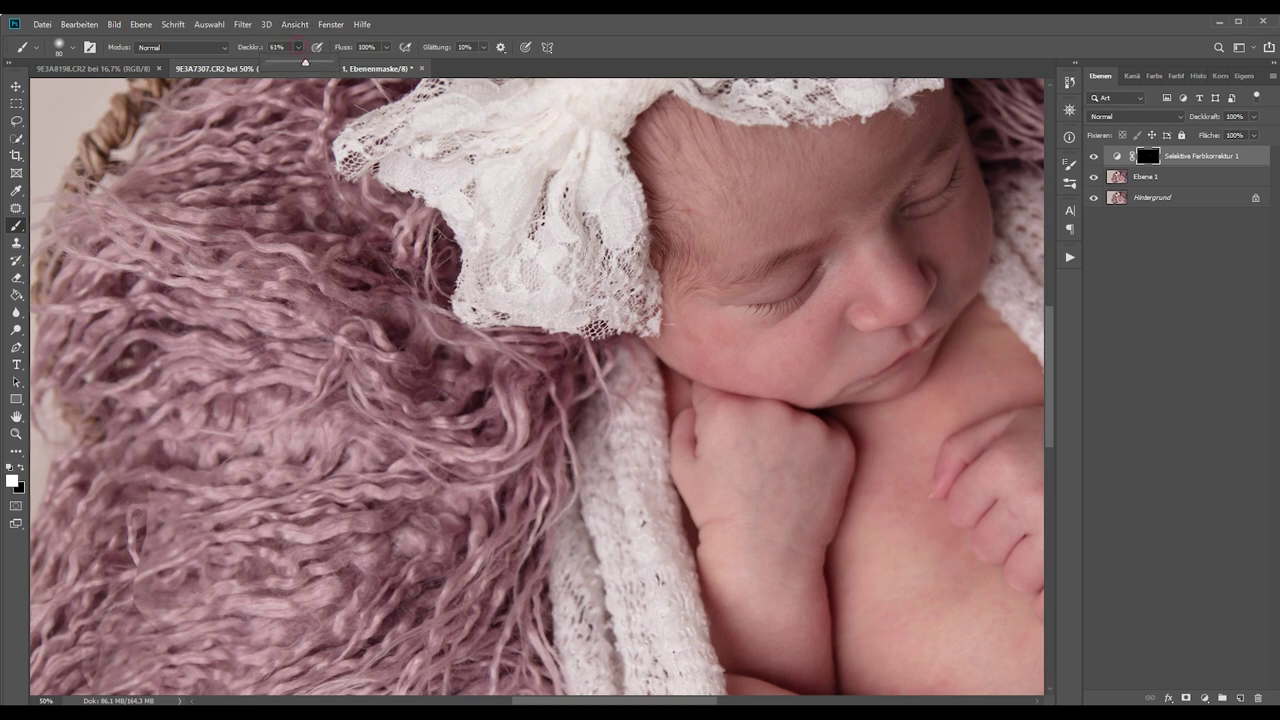
{"action": "left_click", "coordinate": [702, 348]}
{"action": "left_click", "coordinate": [688, 331]}
{"action": "scroll", "coordinate": [861, 370], "scroll_direction": "down", "scroll_amount": 1}
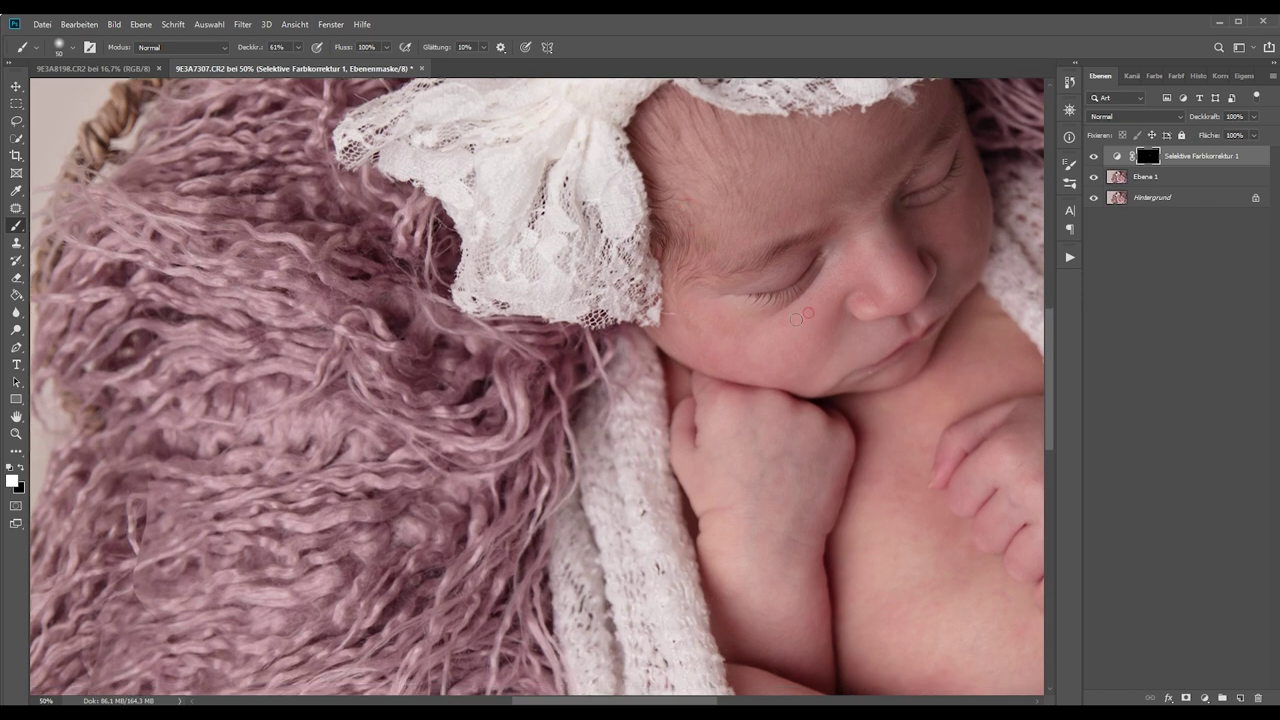
{"action": "left_click", "coordinate": [808, 313]}
Paint the mask over the feet, hands and arms at 35% opacity, brush sizes 175–500.
{"action": "left_click_drag", "start_coordinate": [800, 400], "coordinate": [600, 430]}
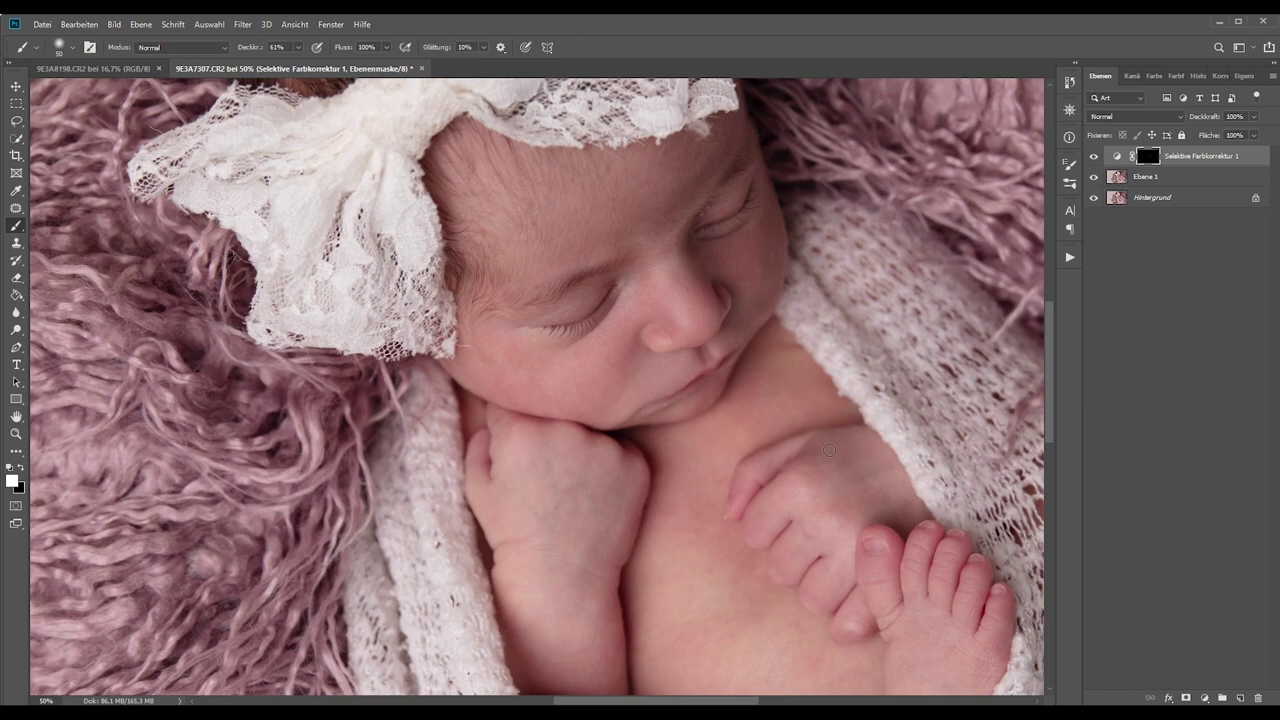
{"action": "scroll", "coordinate": [465, 290], "scroll_direction": "down", "scroll_amount": 3}
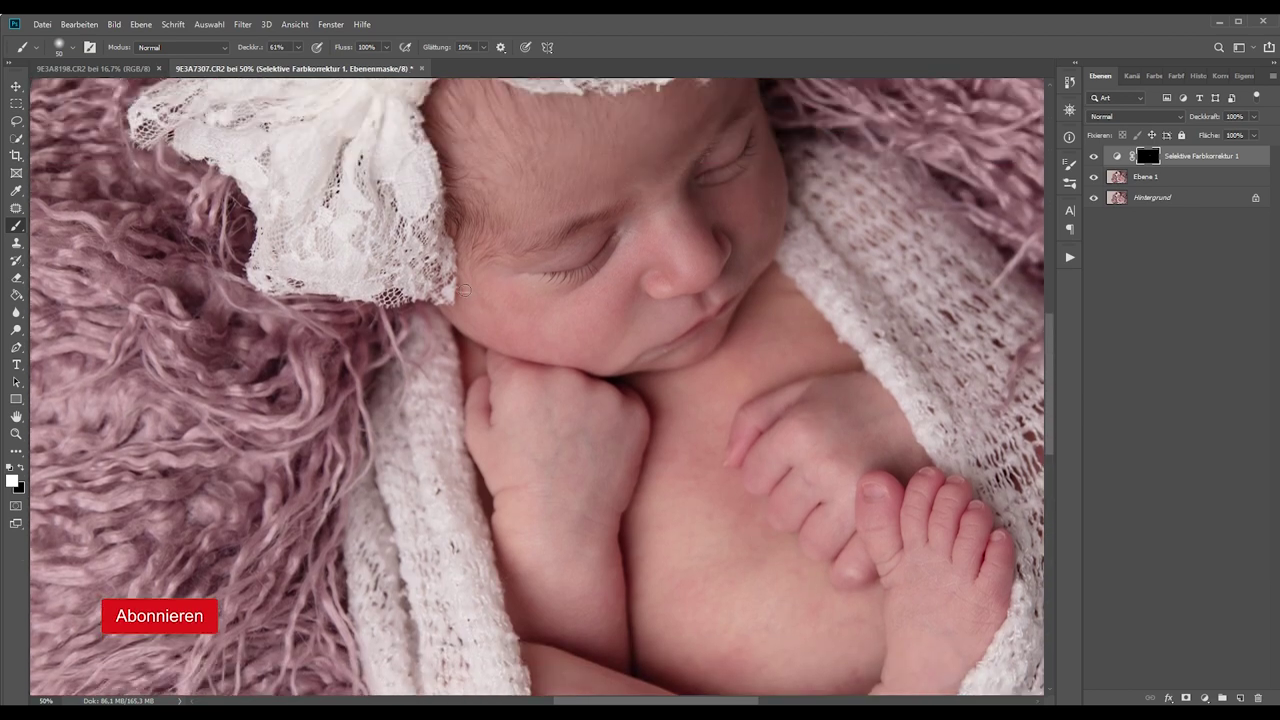
{"action": "left_click", "coordinate": [297, 47]}
{"action": "left_click", "coordinate": [284, 64]}
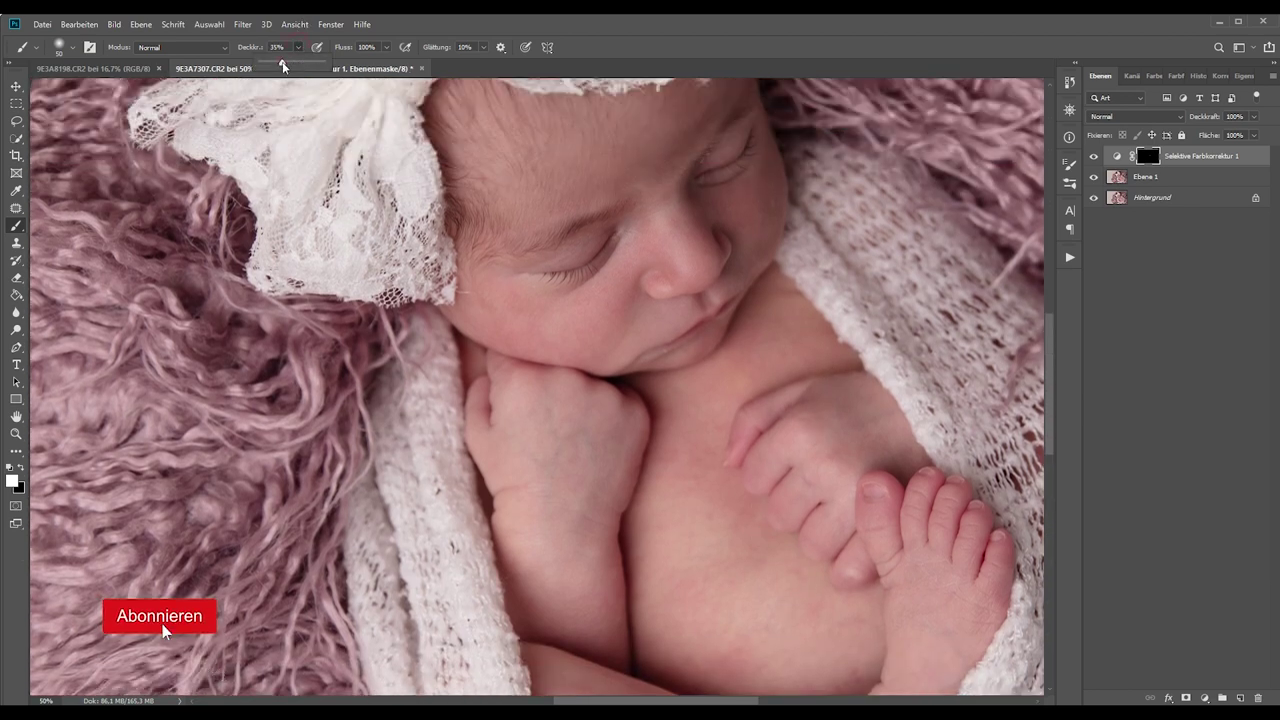
{"action": "scroll", "coordinate": [518, 204], "scroll_direction": "up", "scroll_amount": 3}
{"action": "key", "text": "bracketright"}
{"action": "key", "text": "bracketright"}
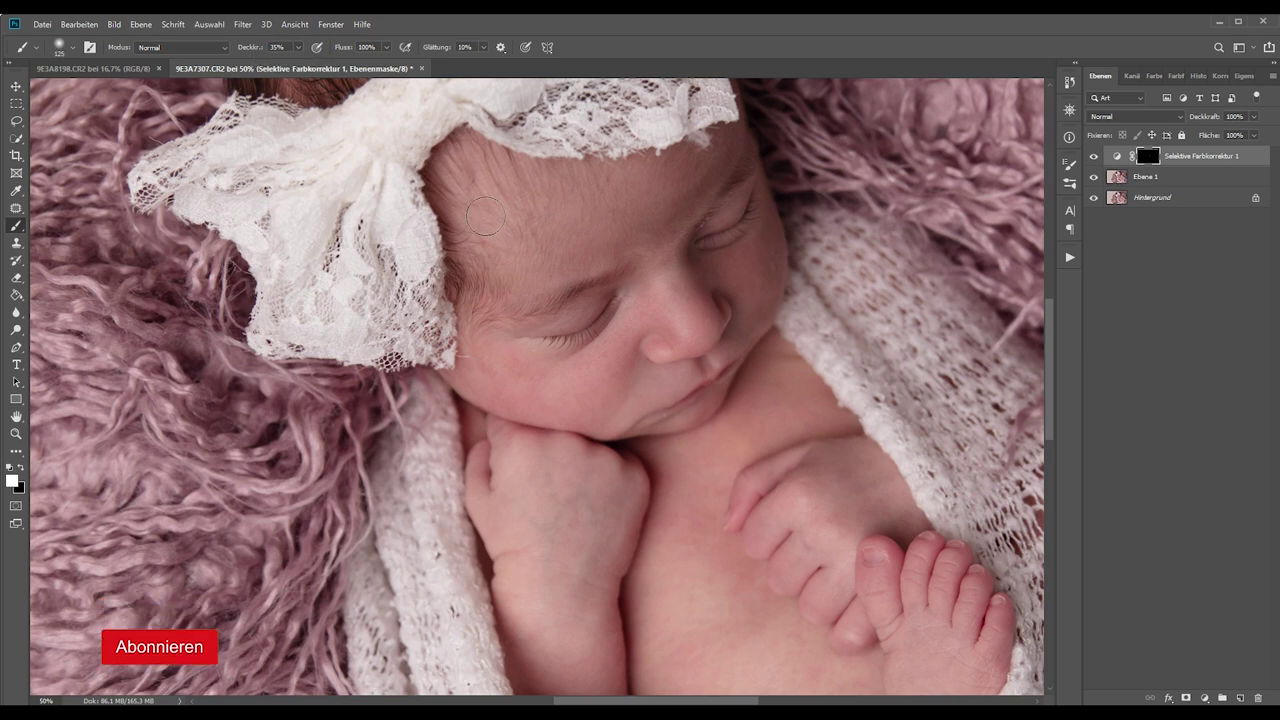
{"action": "key", "text": "bracketright"}
{"action": "key", "text": "bracketright"}
{"action": "key", "text": "bracketright"}
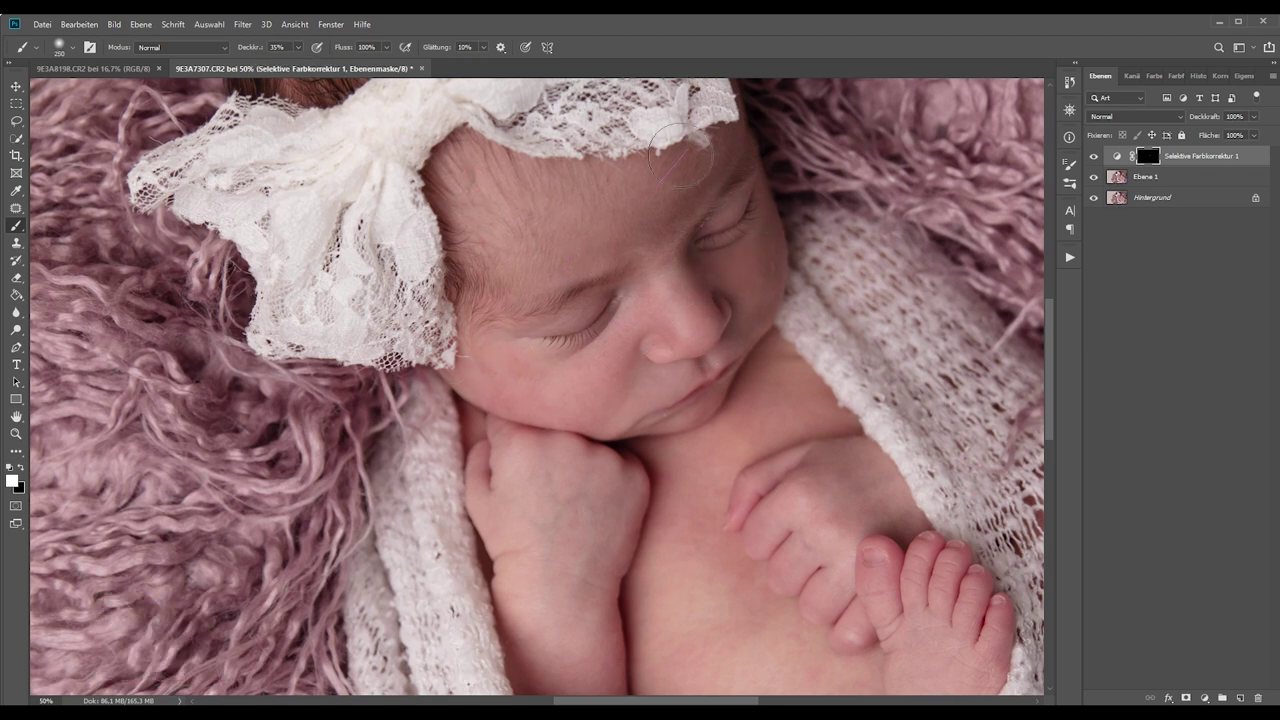
{"action": "scroll", "coordinate": [710, 408], "scroll_direction": "down", "scroll_amount": 4}
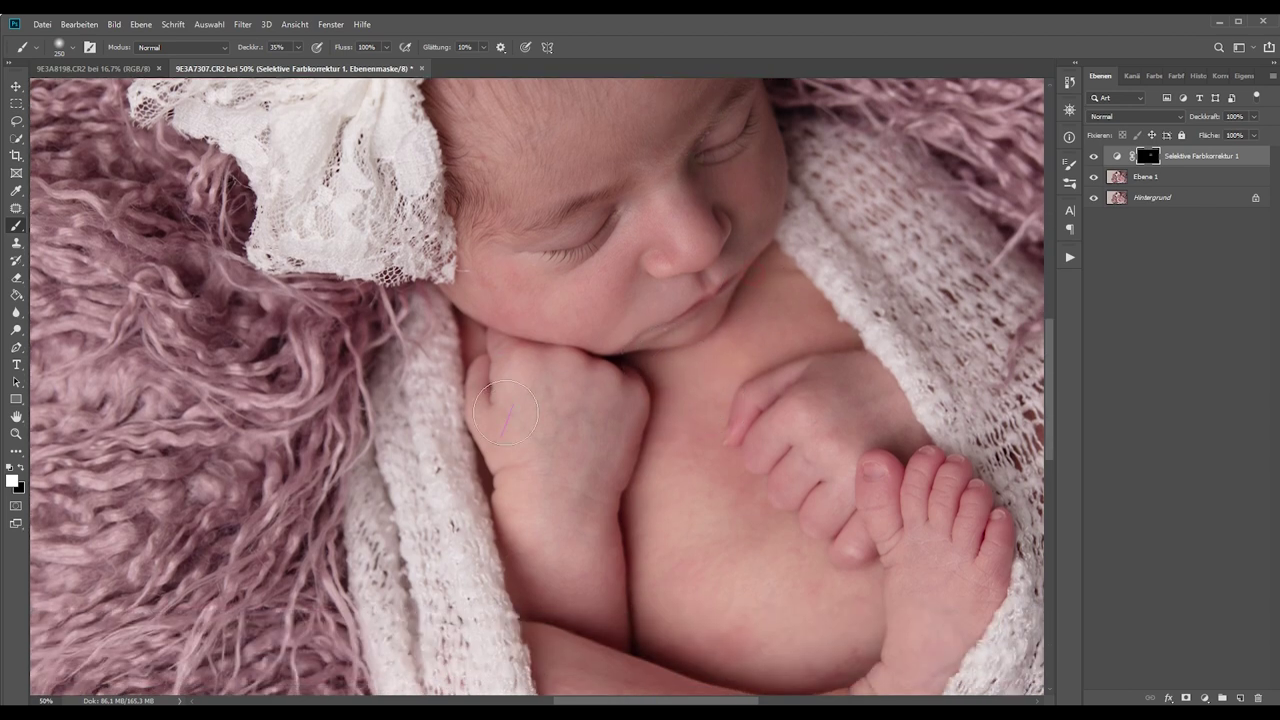
{"action": "scroll", "coordinate": [621, 371], "scroll_direction": "down", "scroll_amount": 4}
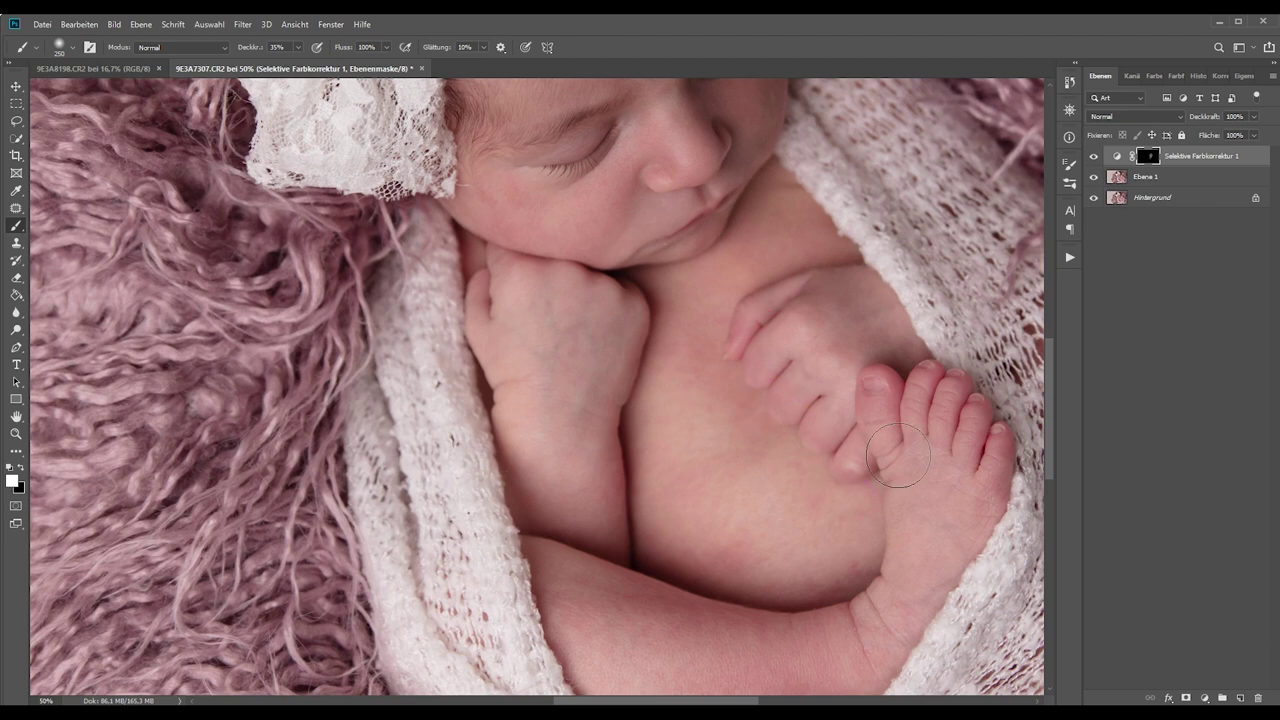
{"action": "scroll", "coordinate": [933, 620], "scroll_direction": "down", "scroll_amount": 1}
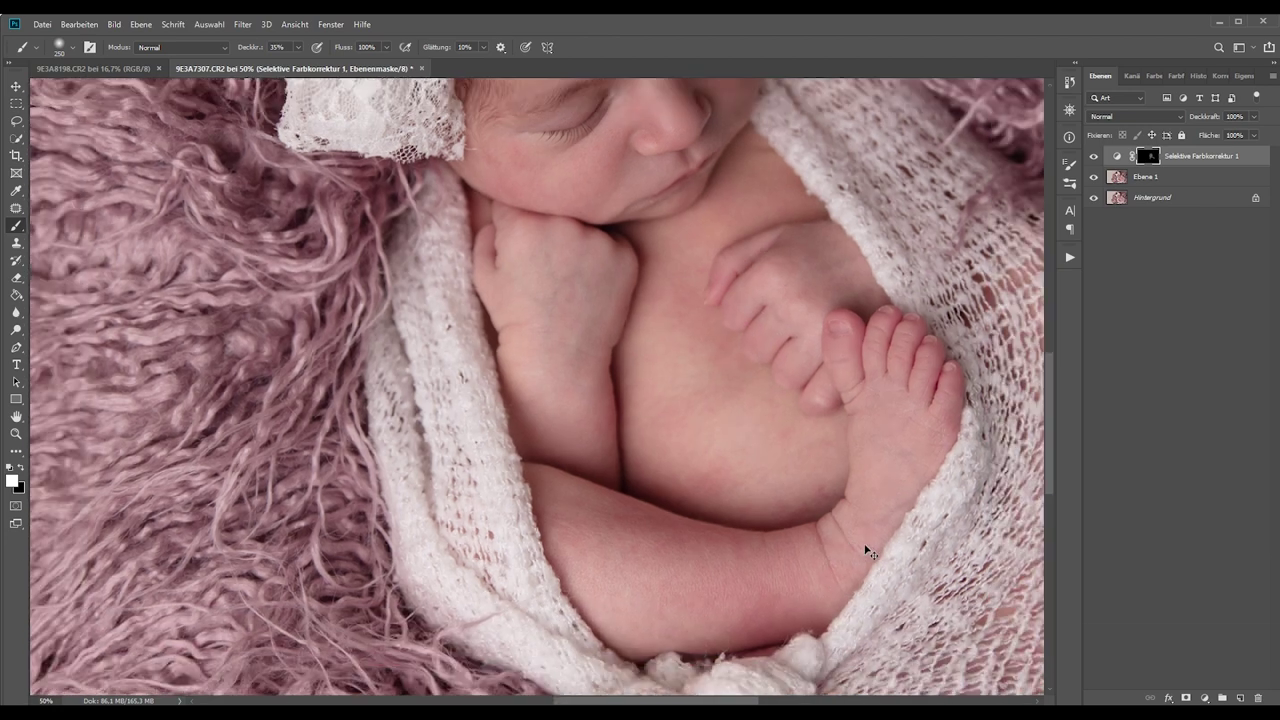
{"action": "key", "text": "ctrl+minus"}
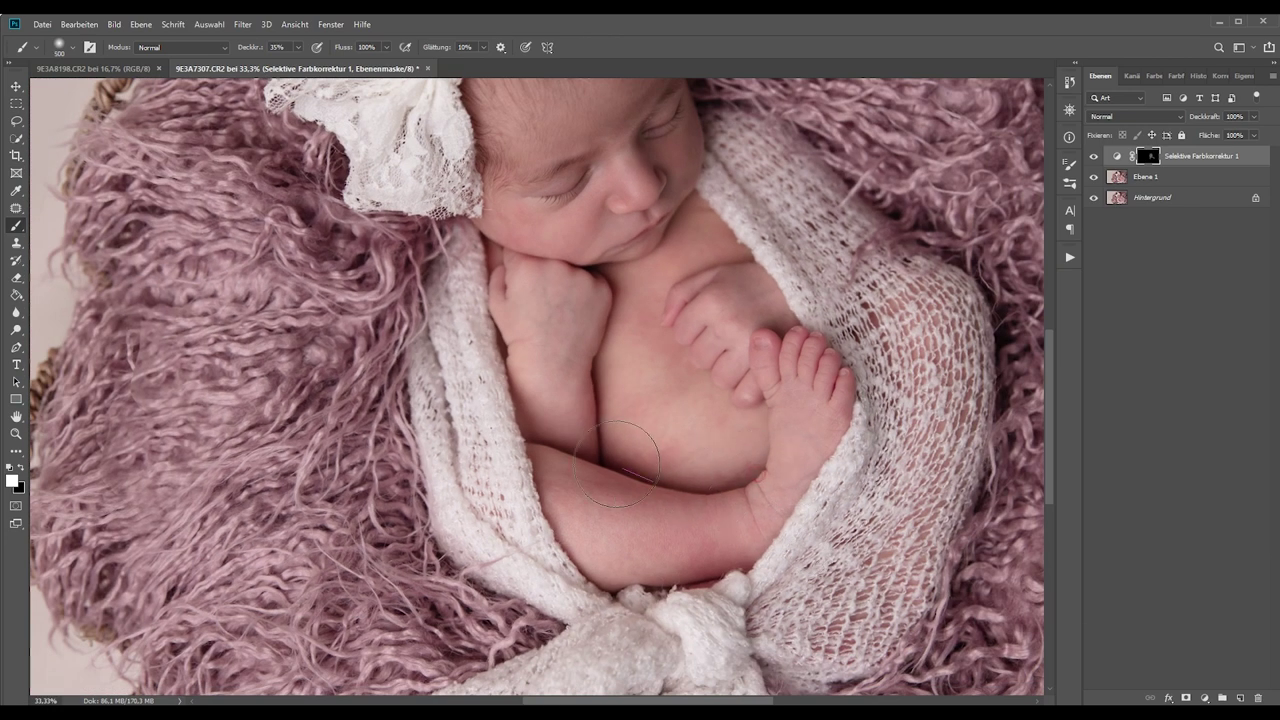
{"action": "key", "text": "bracketright"}
{"action": "key", "text": "bracketleft"}
{"action": "key", "text": "bracketleft"}
{"action": "key", "text": "bracketleft"}
{"action": "scroll", "coordinate": [700, 290], "scroll_direction": "up", "scroll_amount": 1}
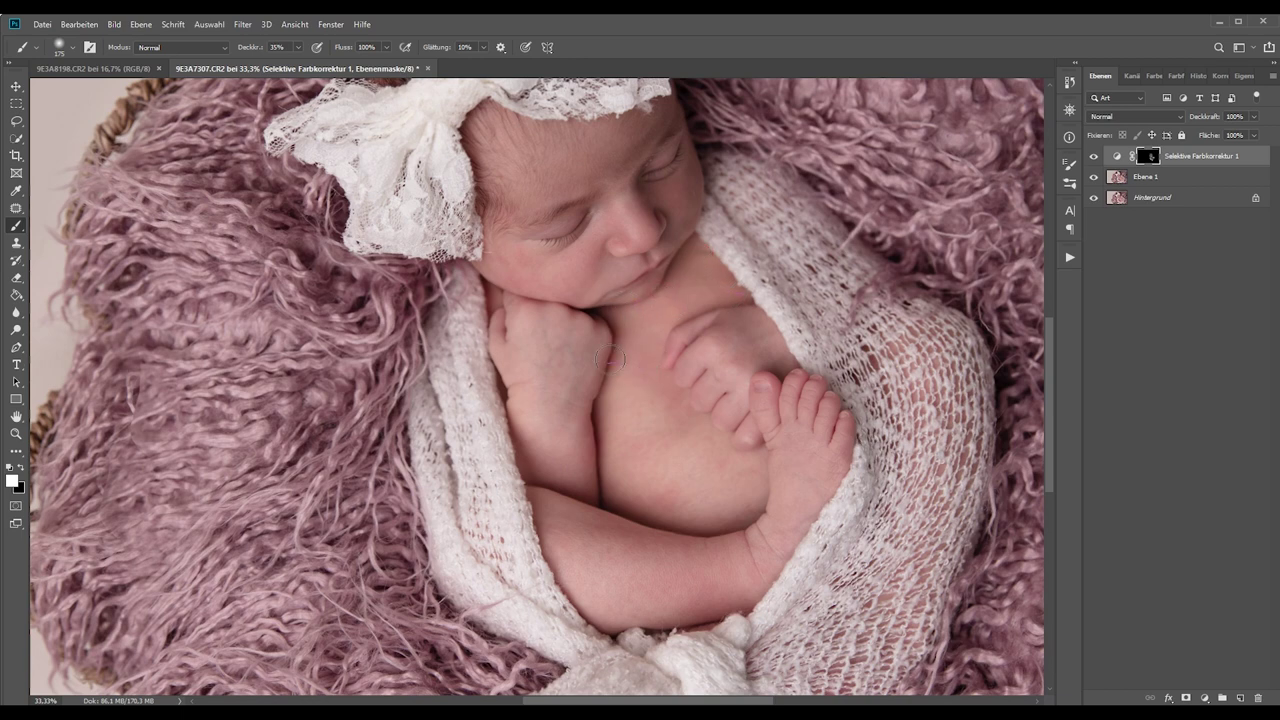
{"action": "scroll", "coordinate": [588, 421], "scroll_direction": "up", "scroll_amount": 1}
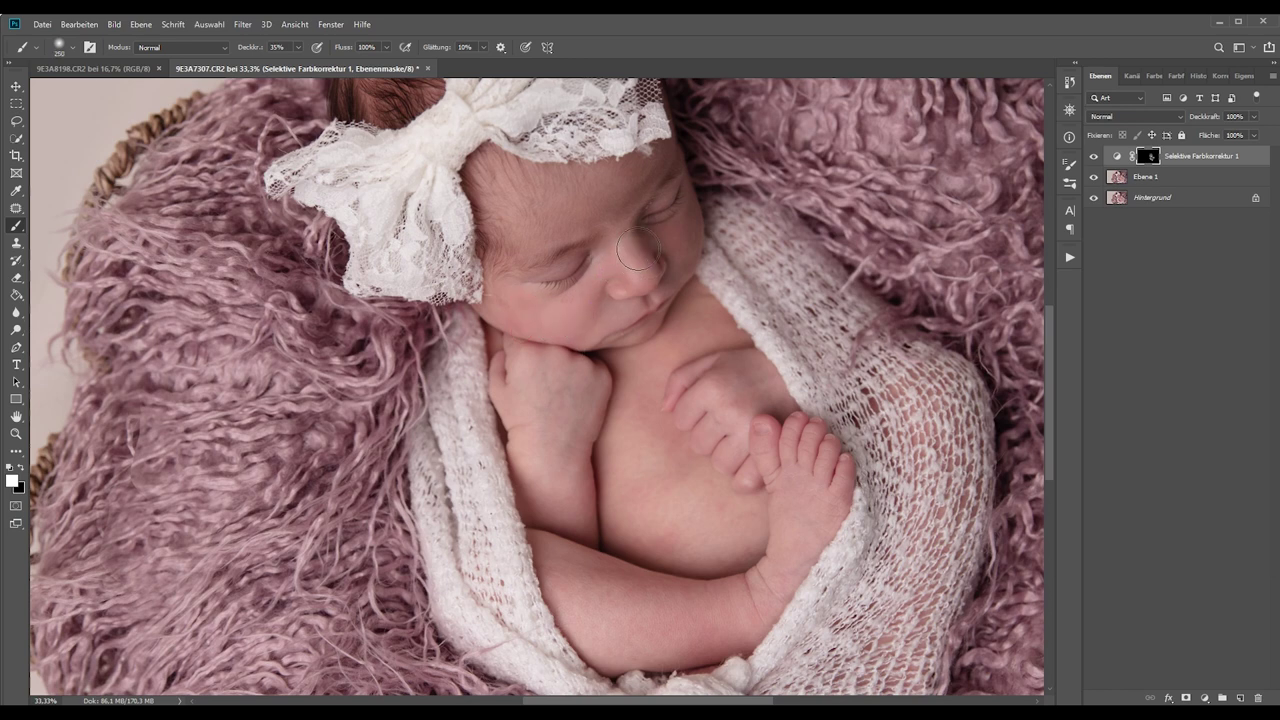
{"action": "key", "text": "bracketright"}
{"action": "key", "text": "bracketright"}
Toggle the redness correction layer off and on to compare before and after.
{"action": "key", "text": "ctrl+minus"}
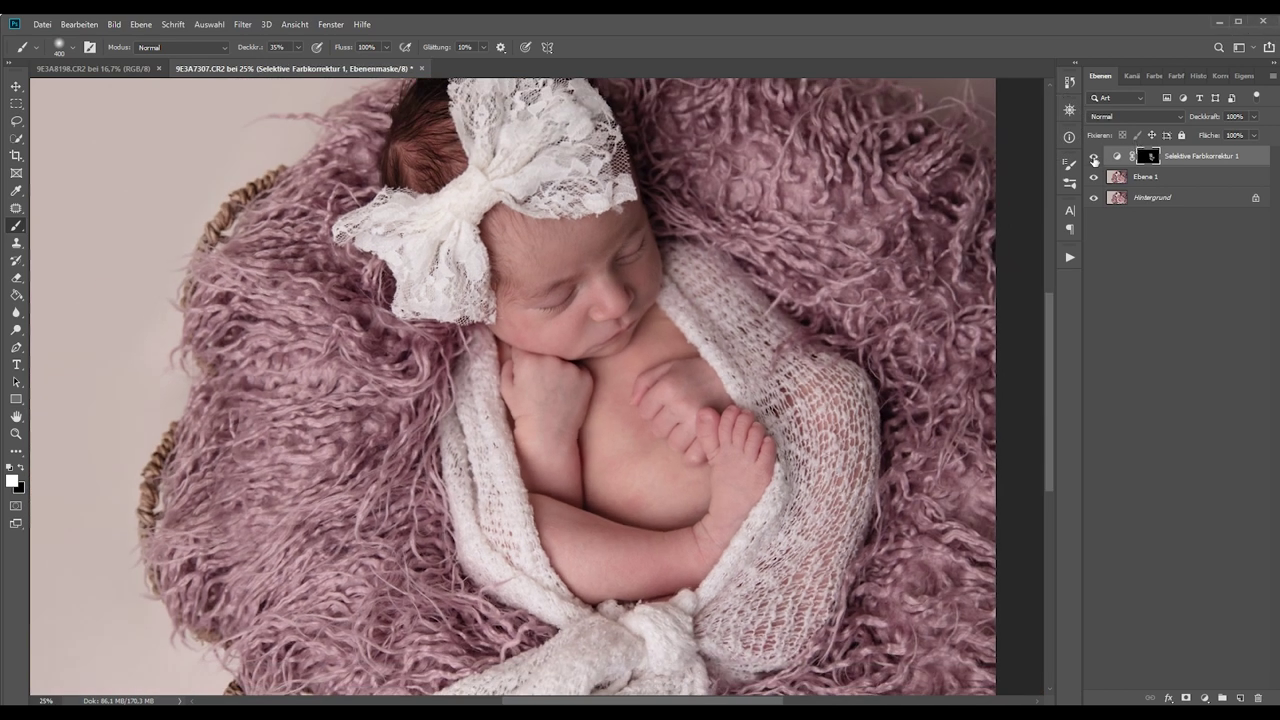
{"action": "left_click", "coordinate": [1094, 157]}
{"action": "left_click", "coordinate": [1094, 157]}
{"action": "left_click", "coordinate": [1070, 258]}
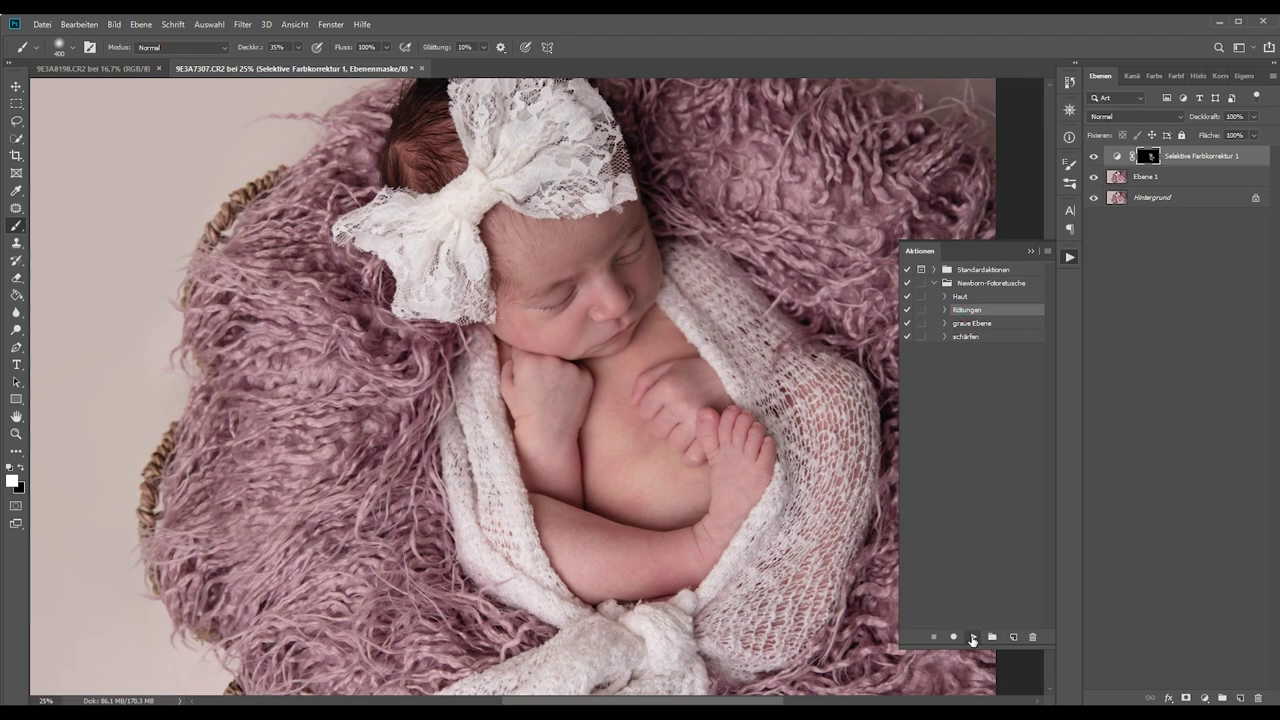
Play Rötungen again and paint its mask over the cheek at 59% opacity, brush size 90.
{"action": "left_click", "coordinate": [973, 637]}
{"action": "scroll", "coordinate": [545, 330], "scroll_direction": "up", "scroll_amount": 5}
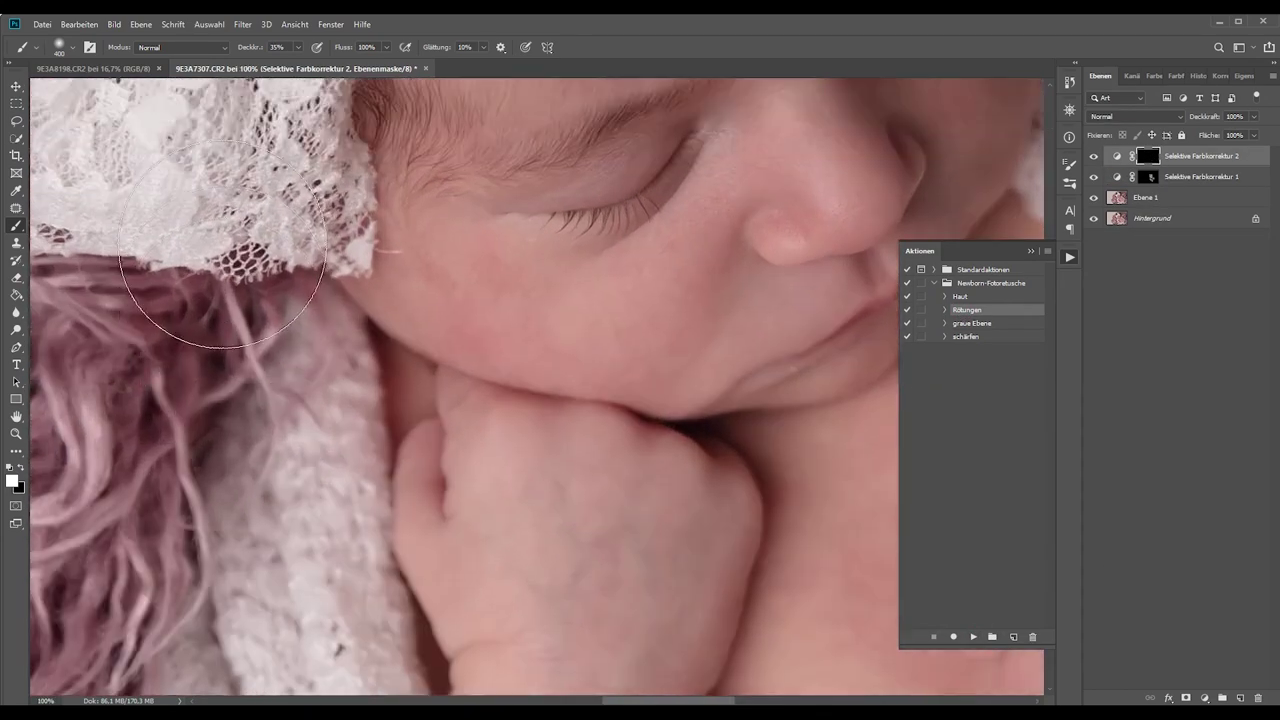
{"action": "scroll", "coordinate": [520, 278], "scroll_direction": "up", "scroll_amount": 2}
{"action": "left_click", "coordinate": [298, 47]}
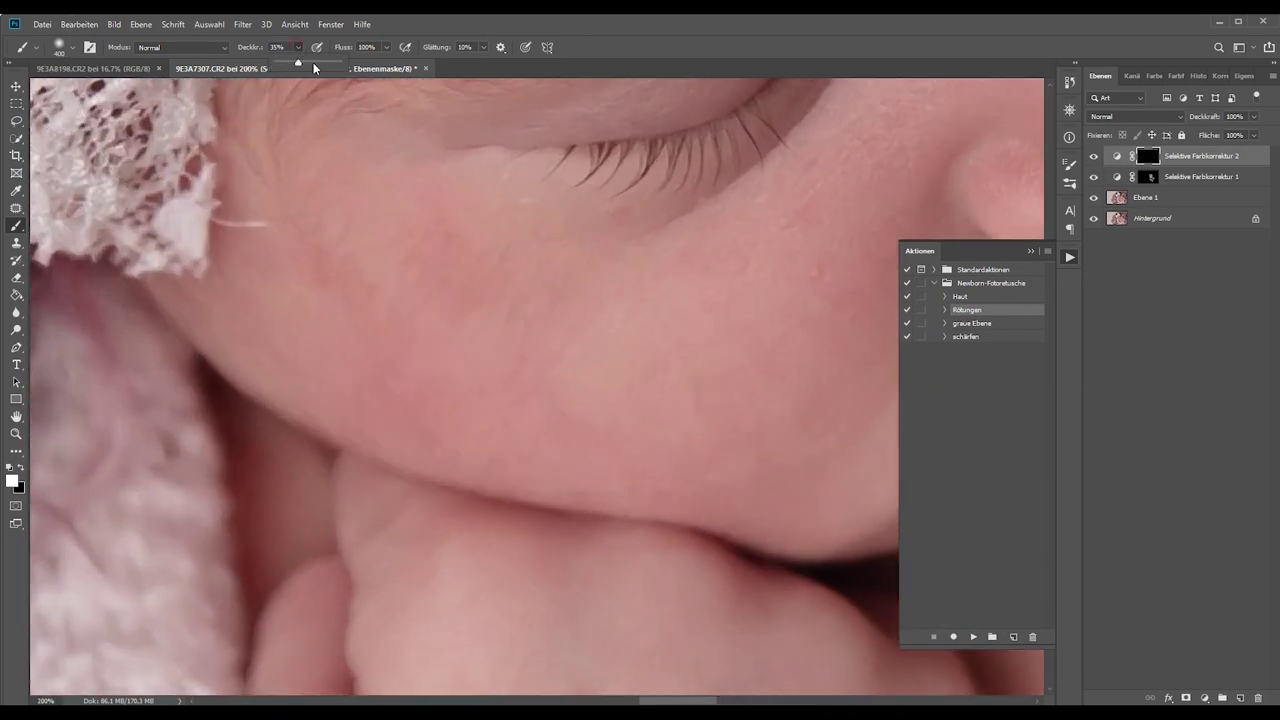
{"action": "left_click_drag", "start_coordinate": [299, 62], "coordinate": [312, 62]}
{"action": "scroll", "coordinate": [465, 450], "scroll_direction": "down", "scroll_amount": 1}
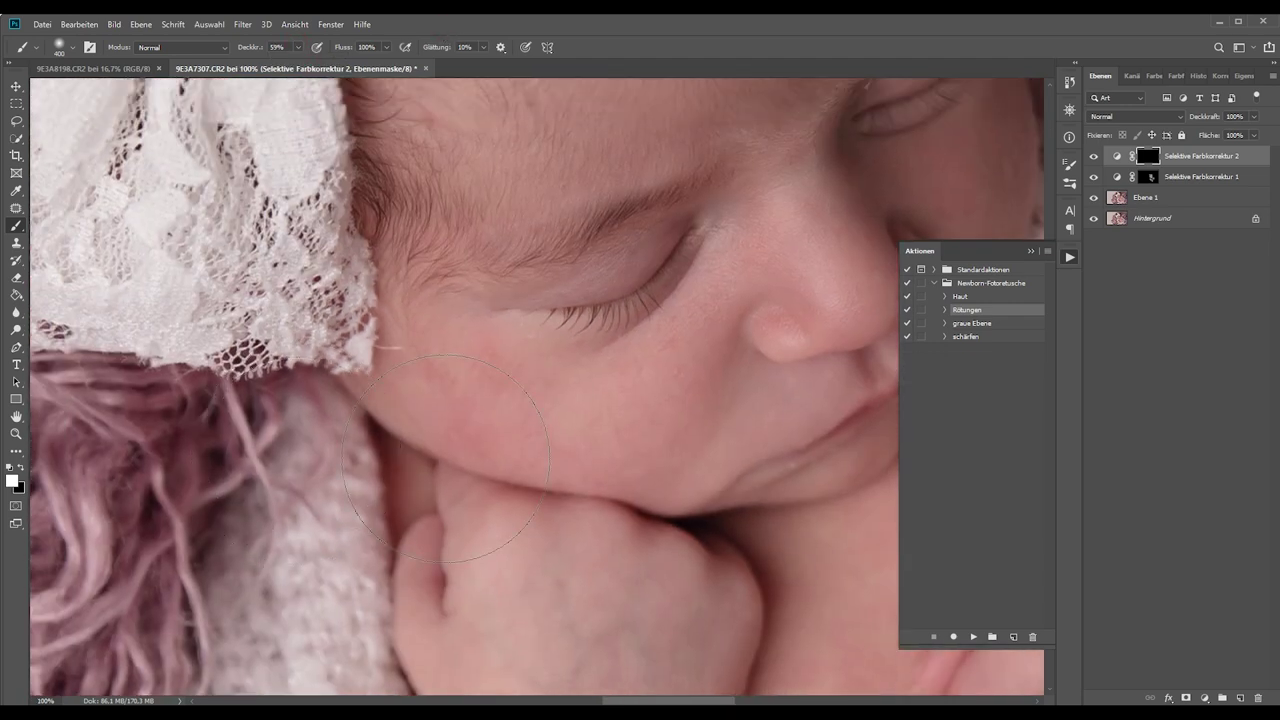
{"action": "key", "text": "bracketleft"}
{"action": "key", "text": "bracketleft"}
{"action": "key", "text": "bracketleft"}
{"action": "left_click_drag", "start_coordinate": [466, 444], "coordinate": [481, 400]}
Set Selektive Farbkorrektur 2 to 82% opacity and stamp visible layers into Ebene 2.
{"action": "key", "text": "ctrl+minus"}
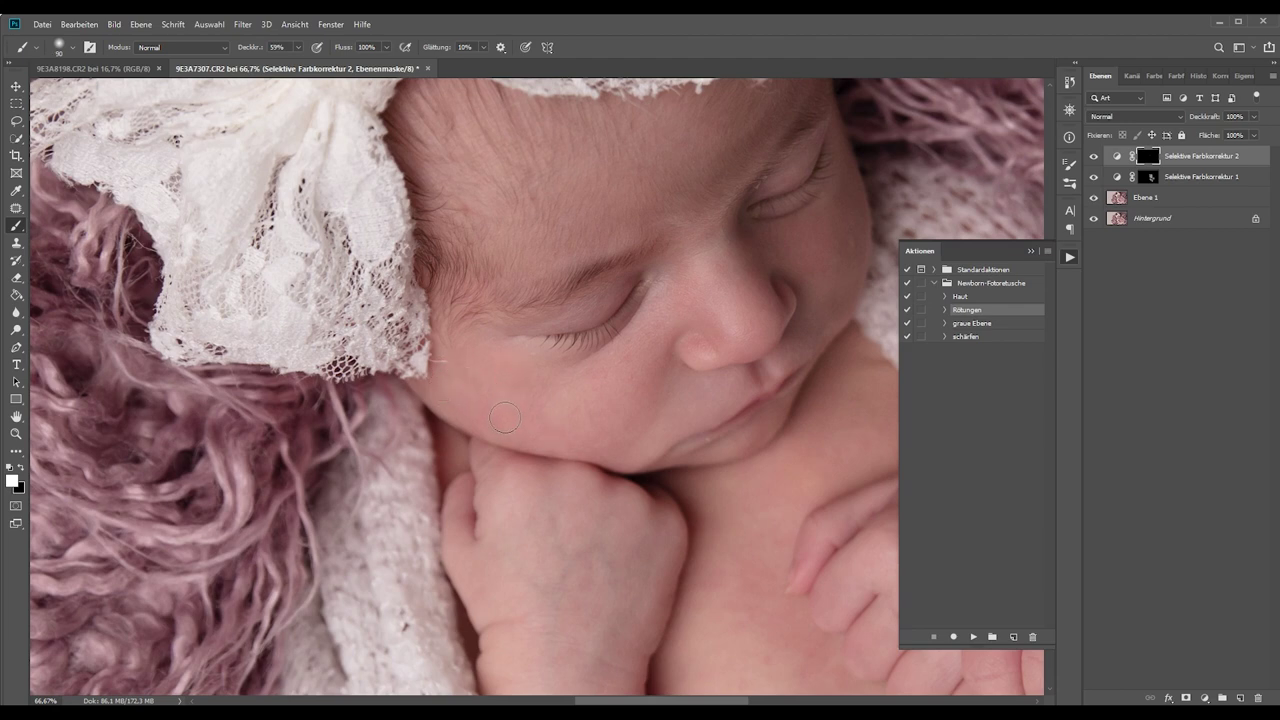
{"action": "key", "text": "ctrl+minus"}
{"action": "key", "text": "ctrl+minus"}
{"action": "key", "text": "ctrl+minus"}
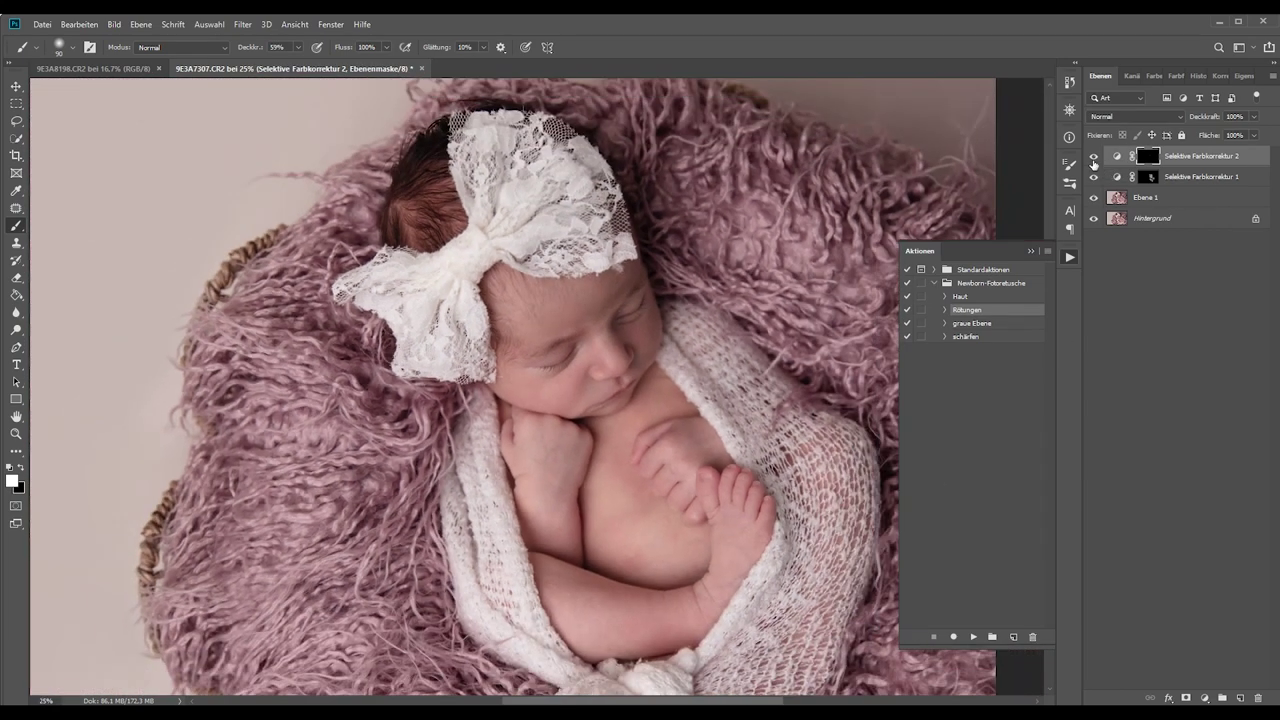
{"action": "key", "text": "ctrl+minus"}
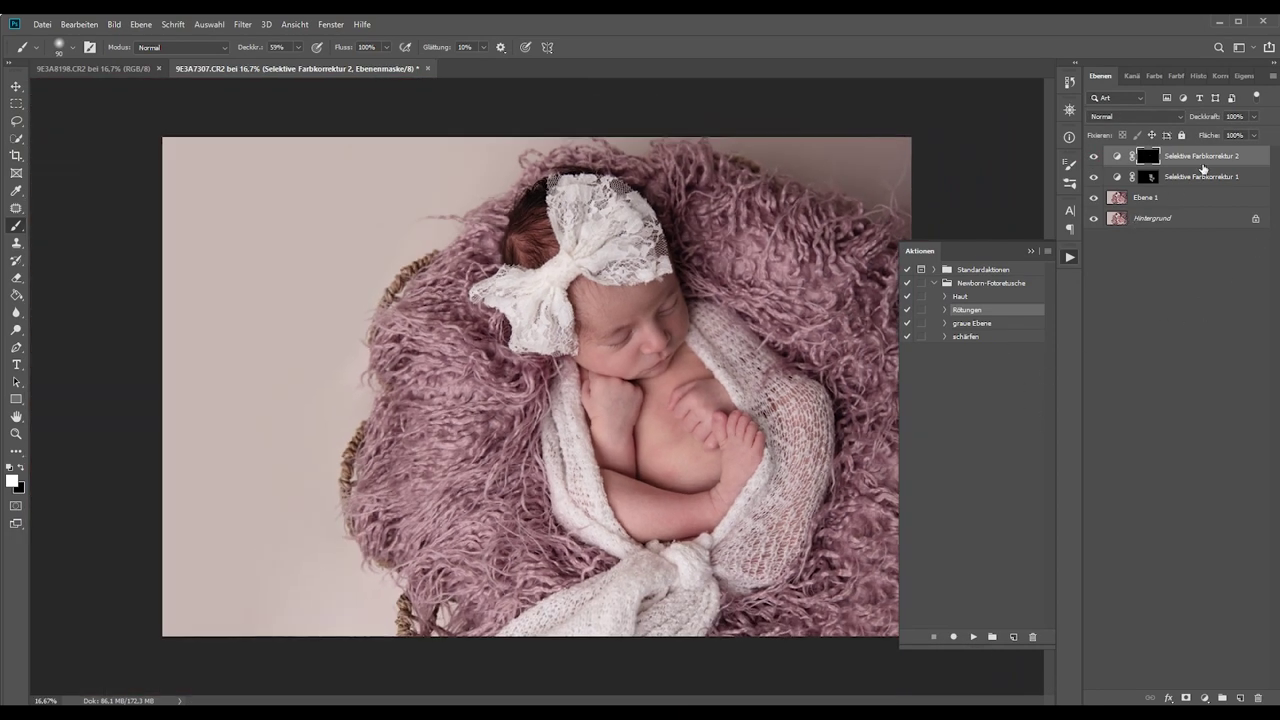
{"action": "left_click", "coordinate": [1253, 116]}
{"action": "left_click_drag", "start_coordinate": [1247, 136], "coordinate": [1237, 138]}
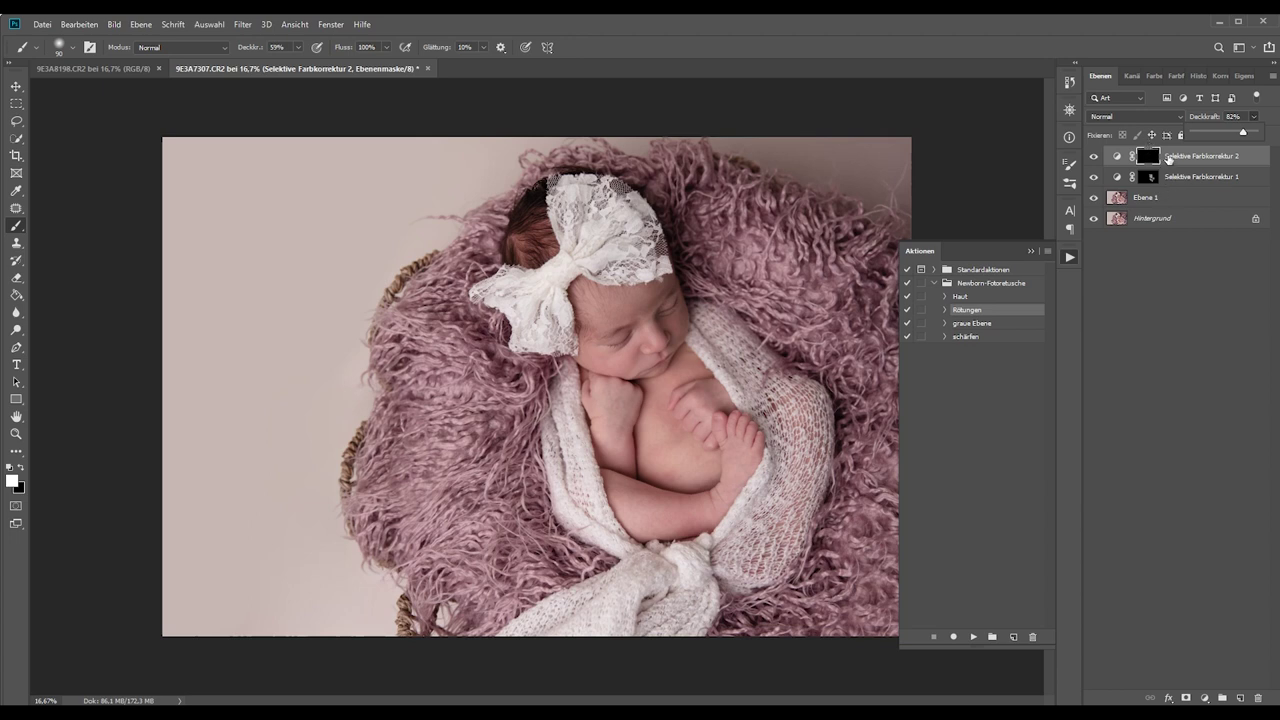
{"action": "key", "text": "ctrl+shift+alt+e"}
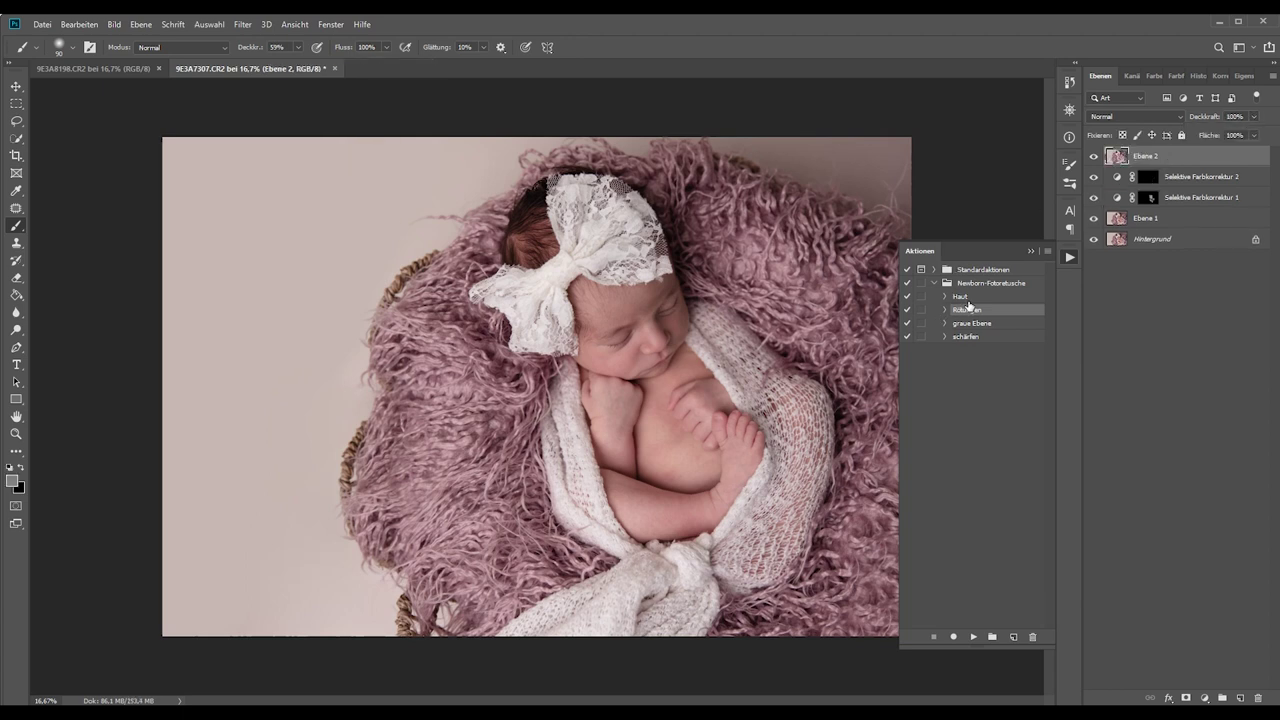
Play the Haut action and ready a white brush at 85% opacity.
{"action": "left_click", "coordinate": [966, 298]}
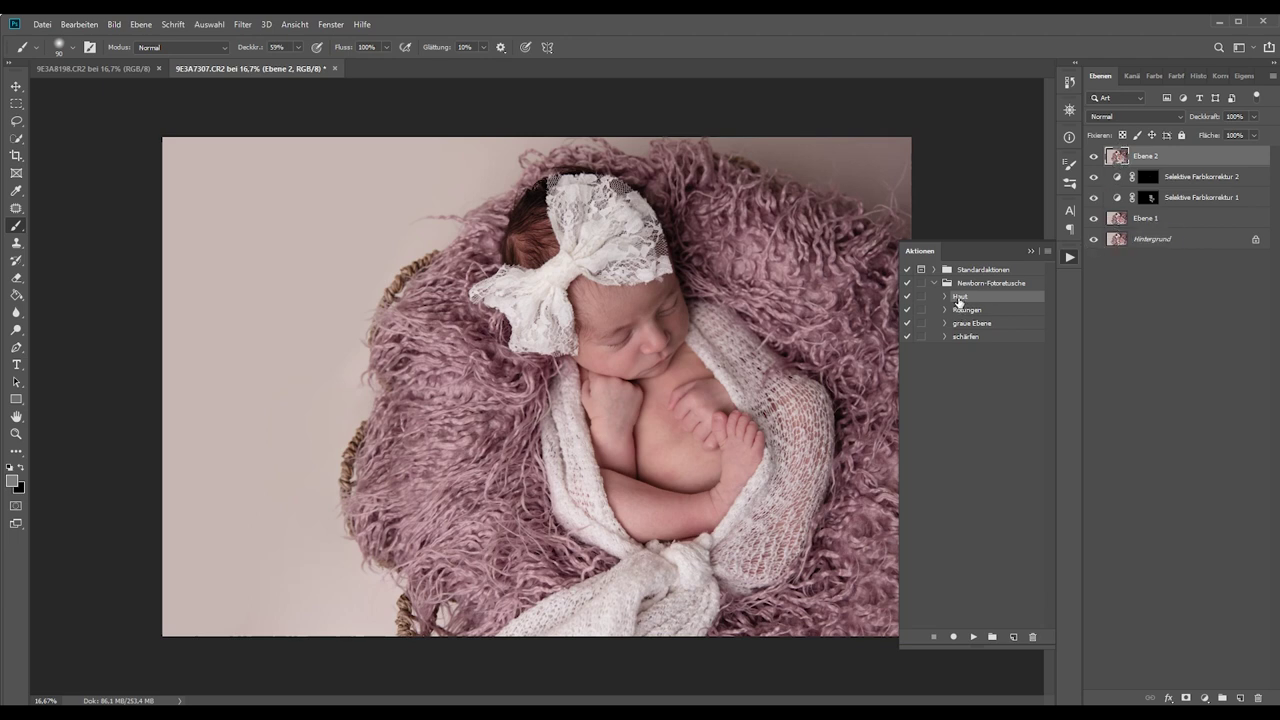
{"action": "left_click", "coordinate": [971, 637]}
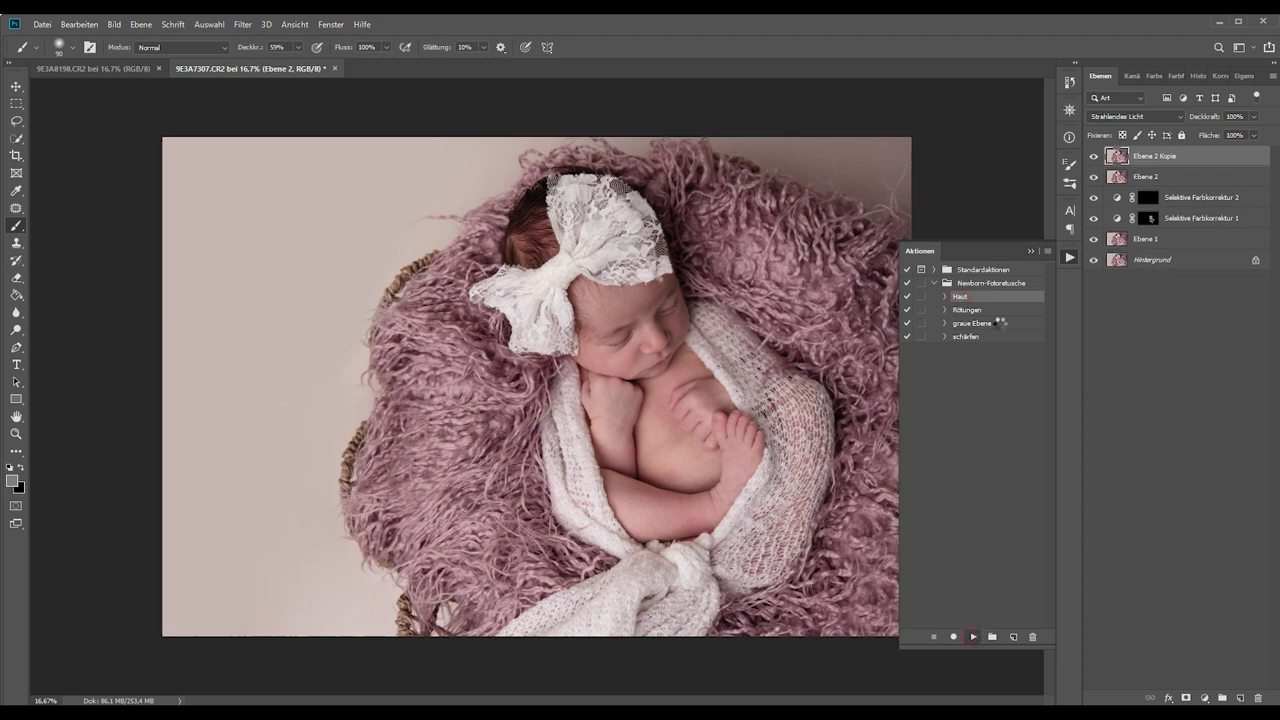
{"action": "left_click", "coordinate": [1032, 253]}
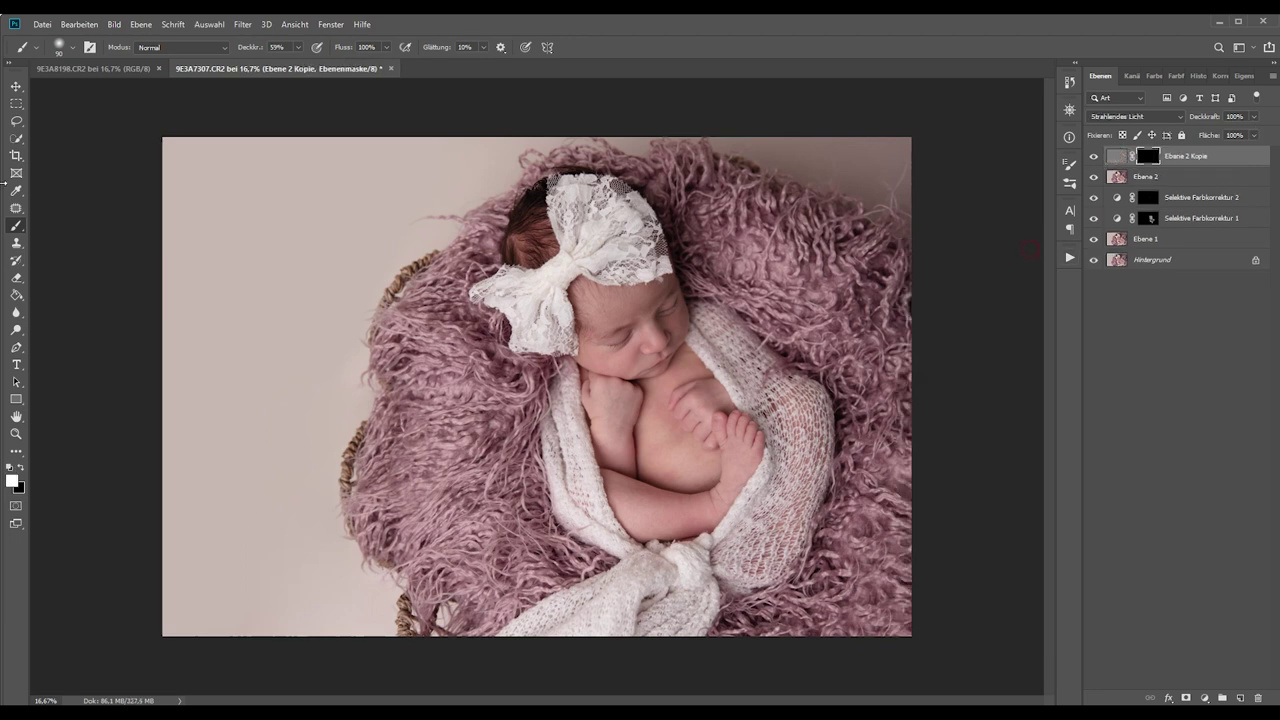
{"action": "left_click", "coordinate": [12, 481]}
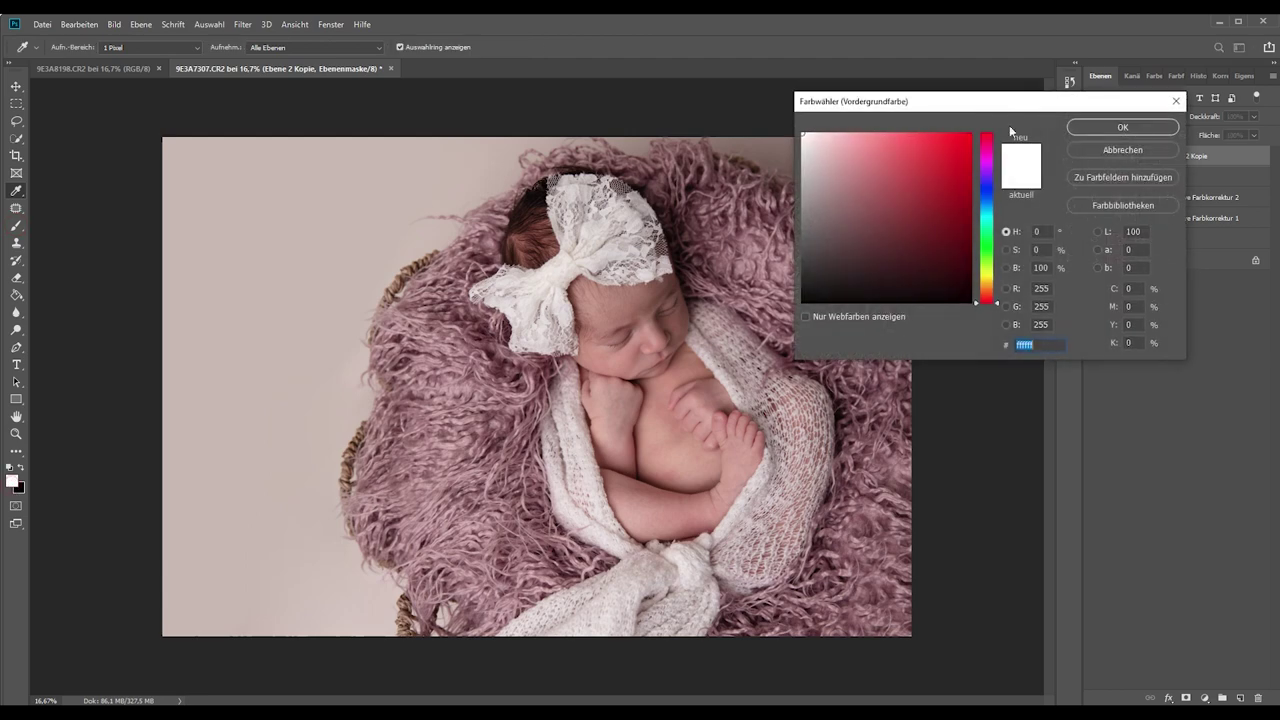
{"action": "left_click", "coordinate": [1123, 126]}
{"action": "left_click", "coordinate": [298, 47]}
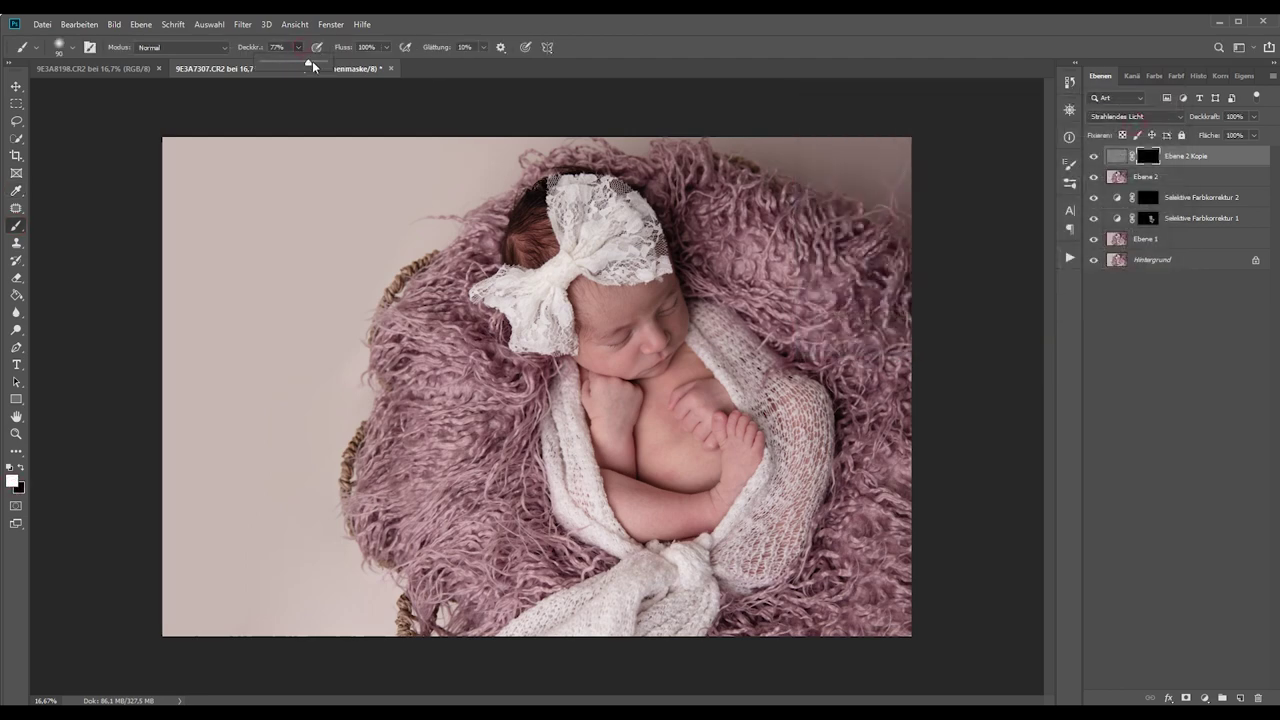
{"action": "left_click", "coordinate": [570, 201]}
Paint the softening mask over the forehead and cheeks with a size 175 brush.
{"action": "scroll", "coordinate": [634, 342], "scroll_direction": "up", "scroll_amount": 2}
{"action": "scroll", "coordinate": [600, 310], "scroll_direction": "up", "scroll_amount": 1}
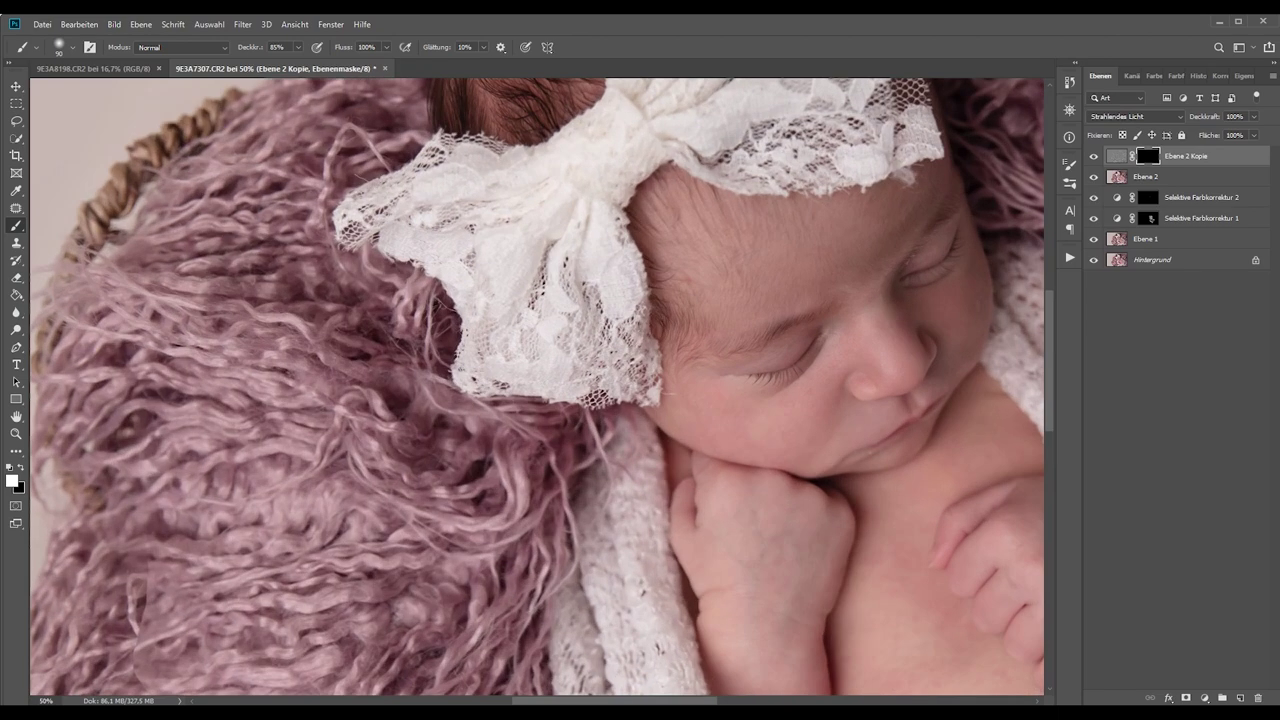
{"action": "scroll", "coordinate": [600, 310], "scroll_direction": "up", "scroll_amount": 1}
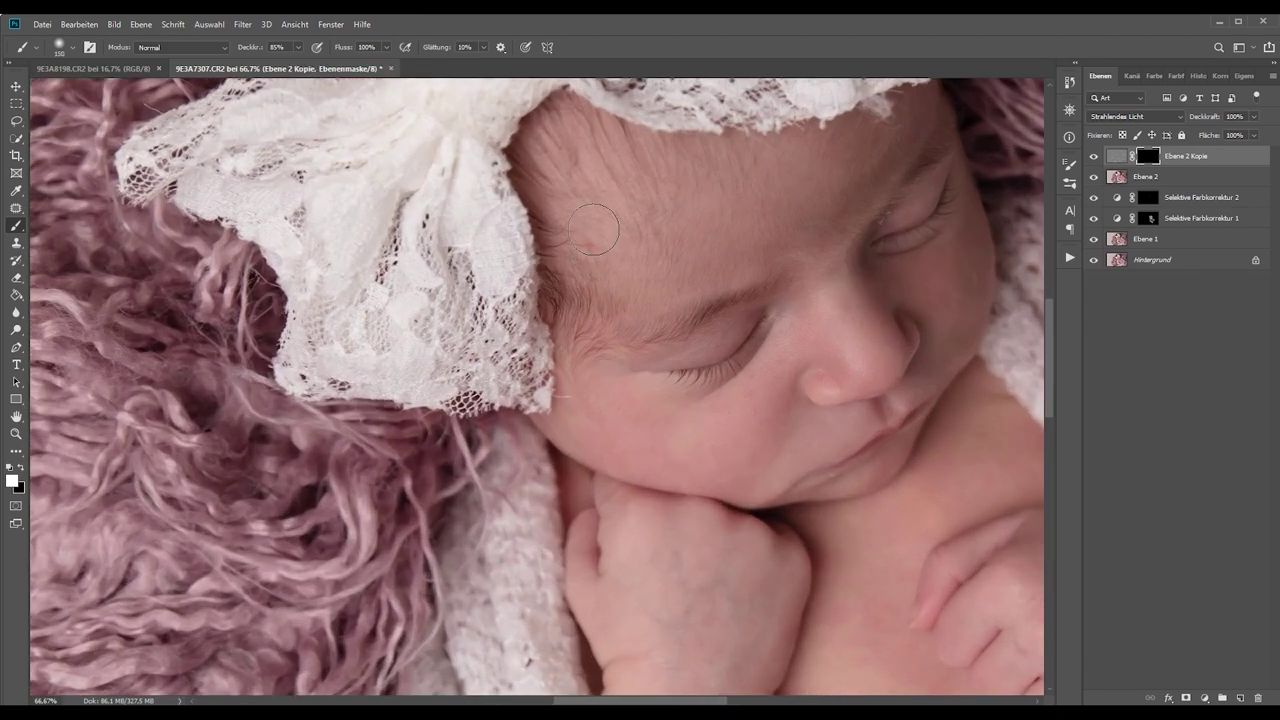
{"action": "key", "text": "bracketright"}
{"action": "key", "text": "bracketright"}
{"action": "key", "text": "bracketright"}
{"action": "left_click_drag", "start_coordinate": [600, 230], "coordinate": [810, 228]}
{"action": "scroll", "coordinate": [603, 341], "scroll_direction": "down", "scroll_amount": 1}
{"action": "mouse_move", "coordinate": [593, 357]}
{"action": "left_mouse_down"}
{"action": "mouse_move", "coordinate": [819, 261]}
{"action": "mouse_move", "coordinate": [678, 409]}
{"action": "mouse_move", "coordinate": [778, 411]}
{"action": "left_mouse_up"}
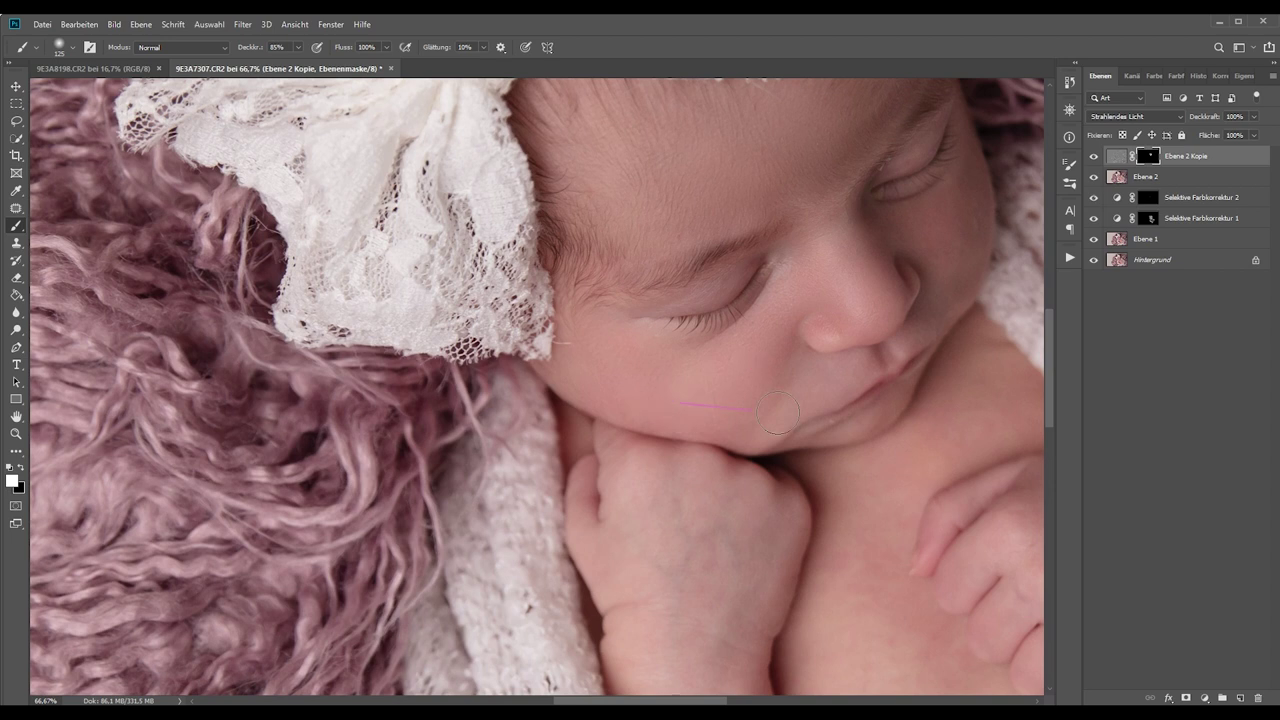
{"action": "mouse_move", "coordinate": [836, 377]}
{"action": "left_mouse_down"}
{"action": "mouse_move", "coordinate": [908, 234]}
{"action": "mouse_move", "coordinate": [869, 217]}
{"action": "mouse_move", "coordinate": [963, 243]}
{"action": "mouse_move", "coordinate": [946, 273]}
{"action": "left_mouse_up"}
Extend the softening over the hand, arm and foot with a size 200 brush.
{"action": "scroll", "coordinate": [900, 360], "scroll_direction": "down", "scroll_amount": 1}
{"action": "scroll", "coordinate": [760, 430], "scroll_direction": "down", "scroll_amount": 1}
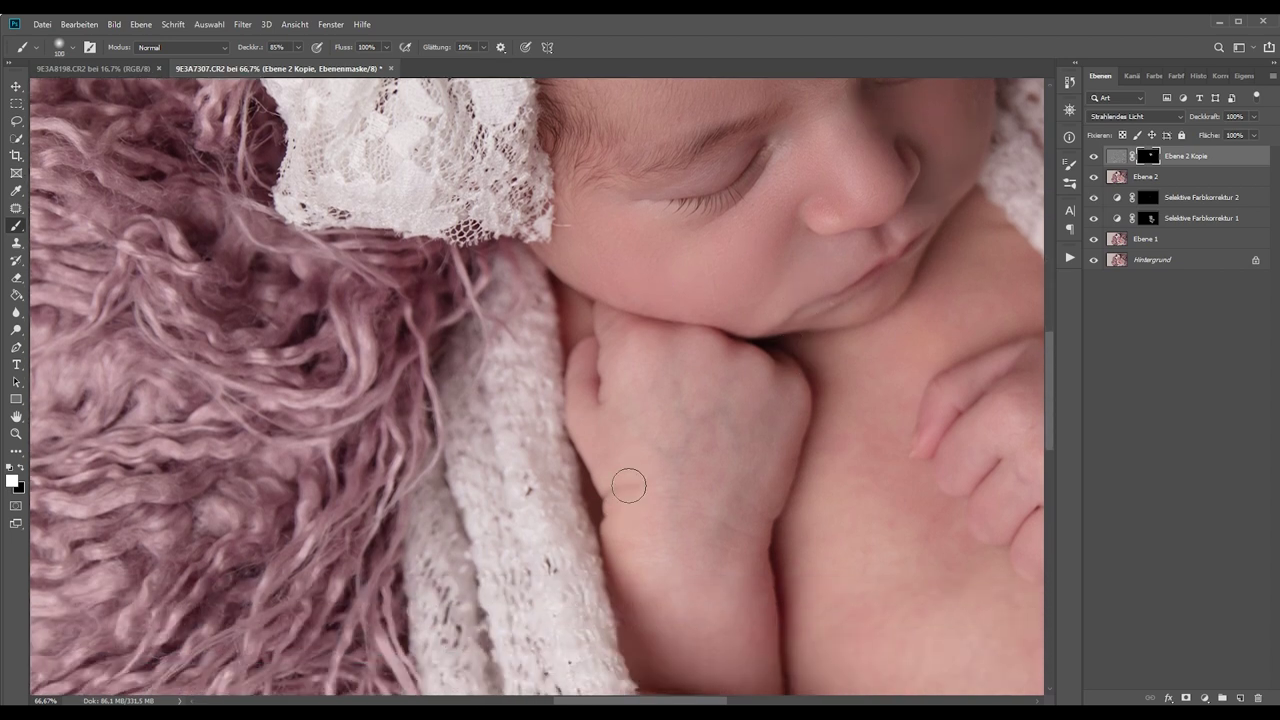
{"action": "scroll", "coordinate": [626, 486], "scroll_direction": "down", "scroll_amount": 1}
{"action": "scroll", "coordinate": [623, 473], "scroll_direction": "down", "scroll_amount": 1}
{"action": "scroll", "coordinate": [640, 420], "scroll_direction": "down", "scroll_amount": 1}
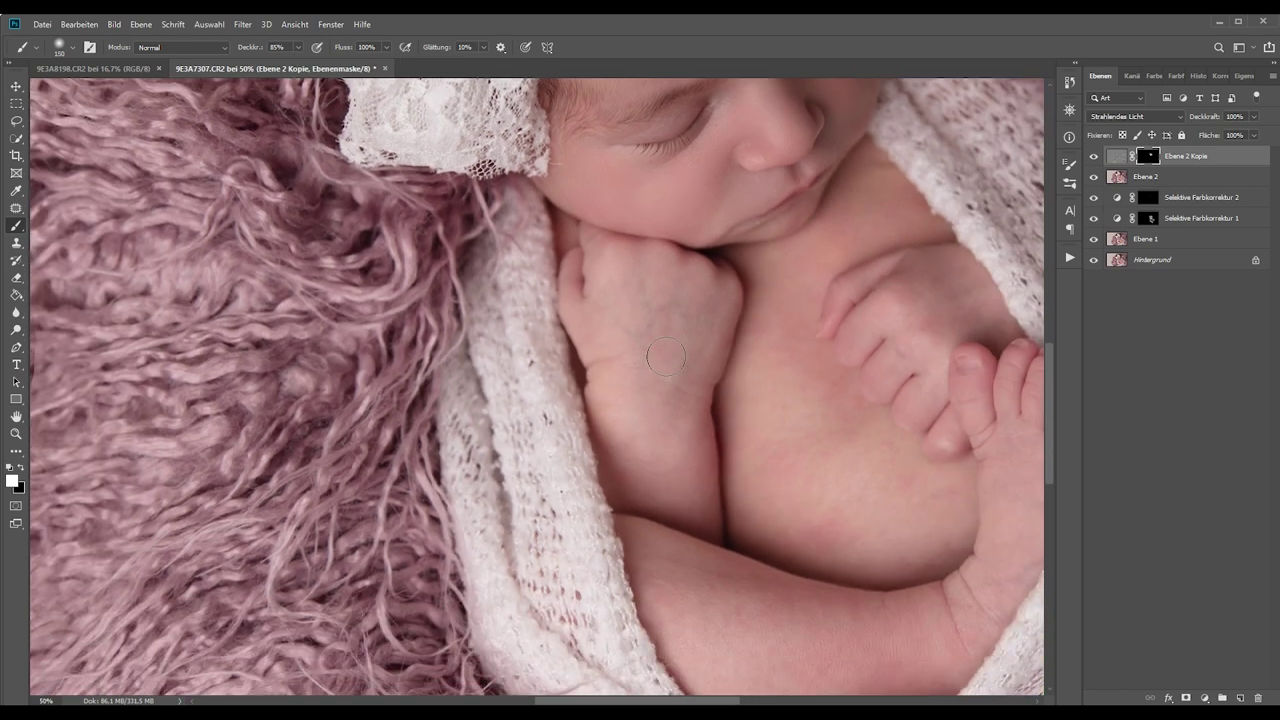
{"action": "key", "text": "bracketright"}
{"action": "key", "text": "bracketright"}
{"action": "scroll", "coordinate": [675, 488], "scroll_direction": "down", "scroll_amount": 2}
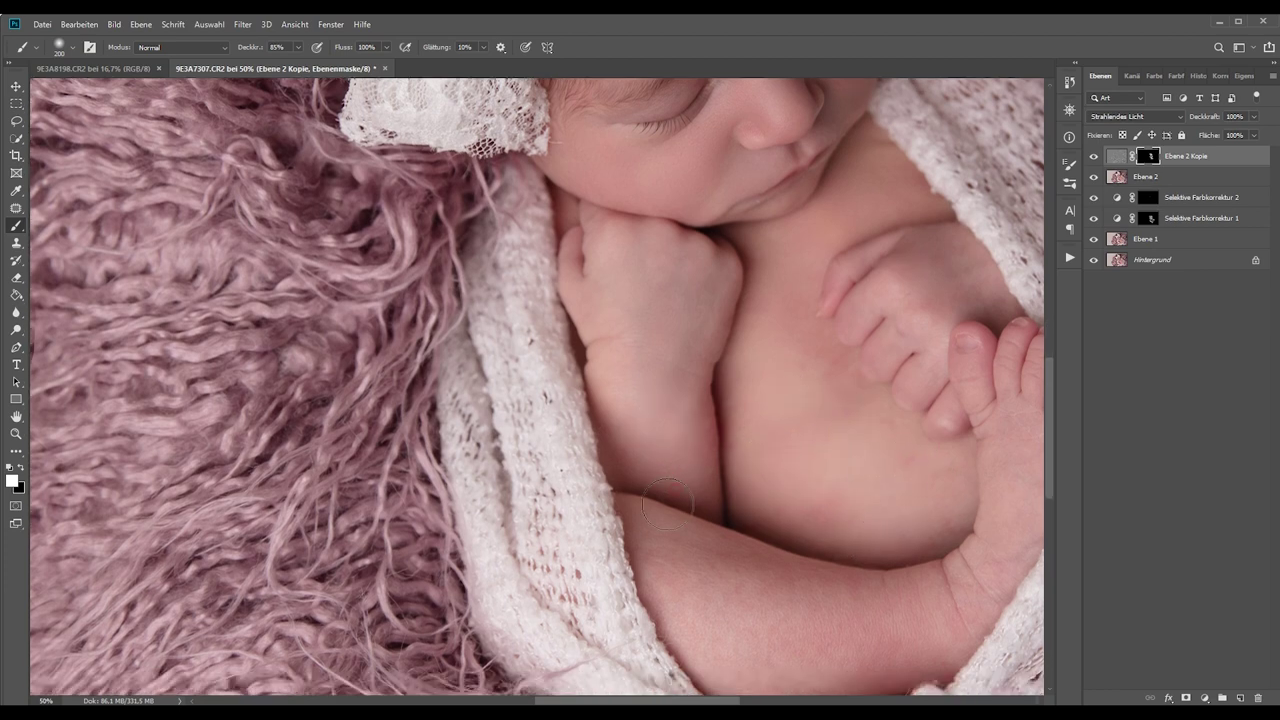
{"action": "scroll", "coordinate": [675, 488], "scroll_direction": "down", "scroll_amount": 2}
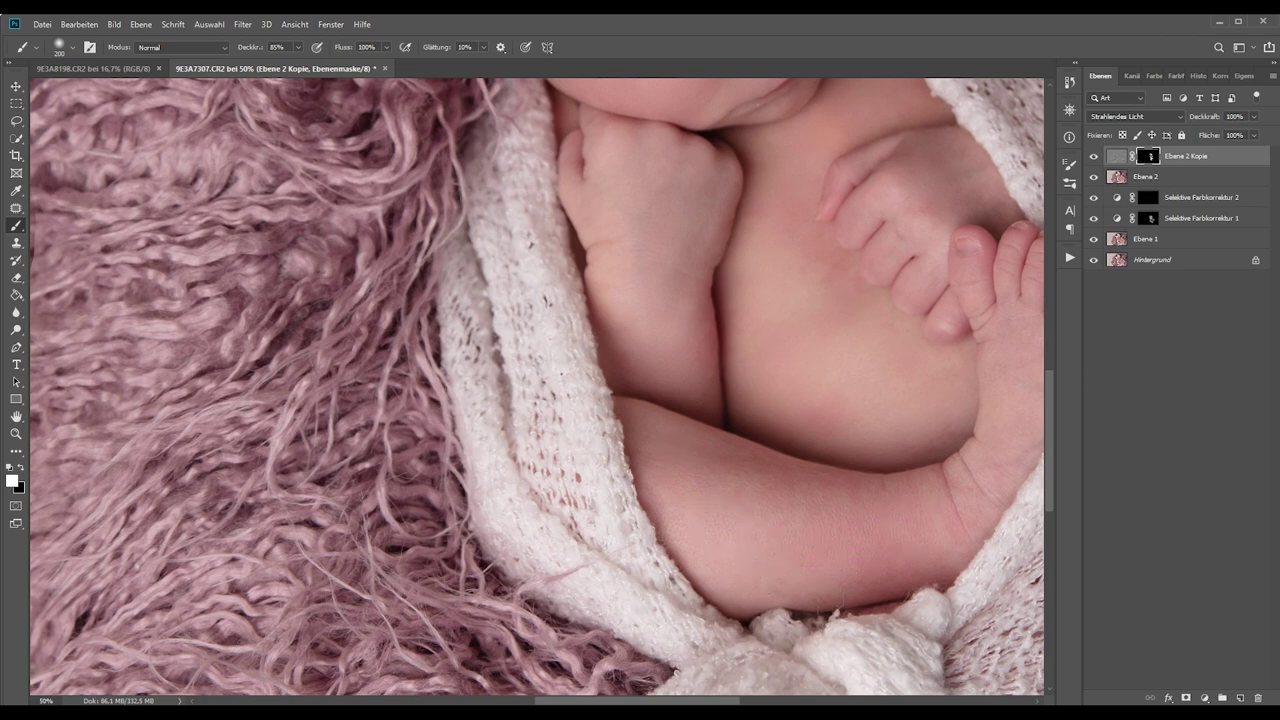
{"action": "scroll", "coordinate": [777, 480], "scroll_direction": "right", "scroll_amount": 1}
{"action": "scroll", "coordinate": [777, 480], "scroll_direction": "right", "scroll_amount": 6}
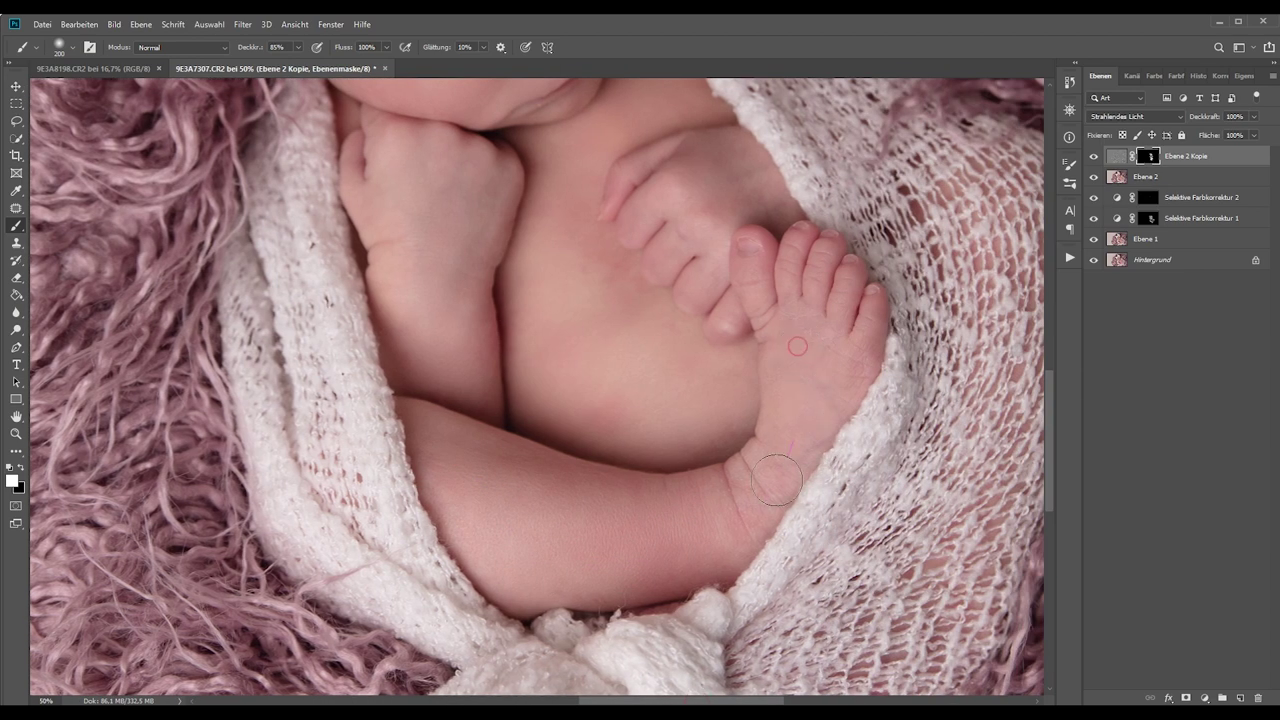
{"action": "scroll", "coordinate": [777, 480], "scroll_direction": "up", "scroll_amount": 1}
{"action": "scroll", "coordinate": [443, 463], "scroll_direction": "up", "scroll_amount": 2}
{"action": "scroll", "coordinate": [443, 463], "scroll_direction": "up", "scroll_amount": 2}
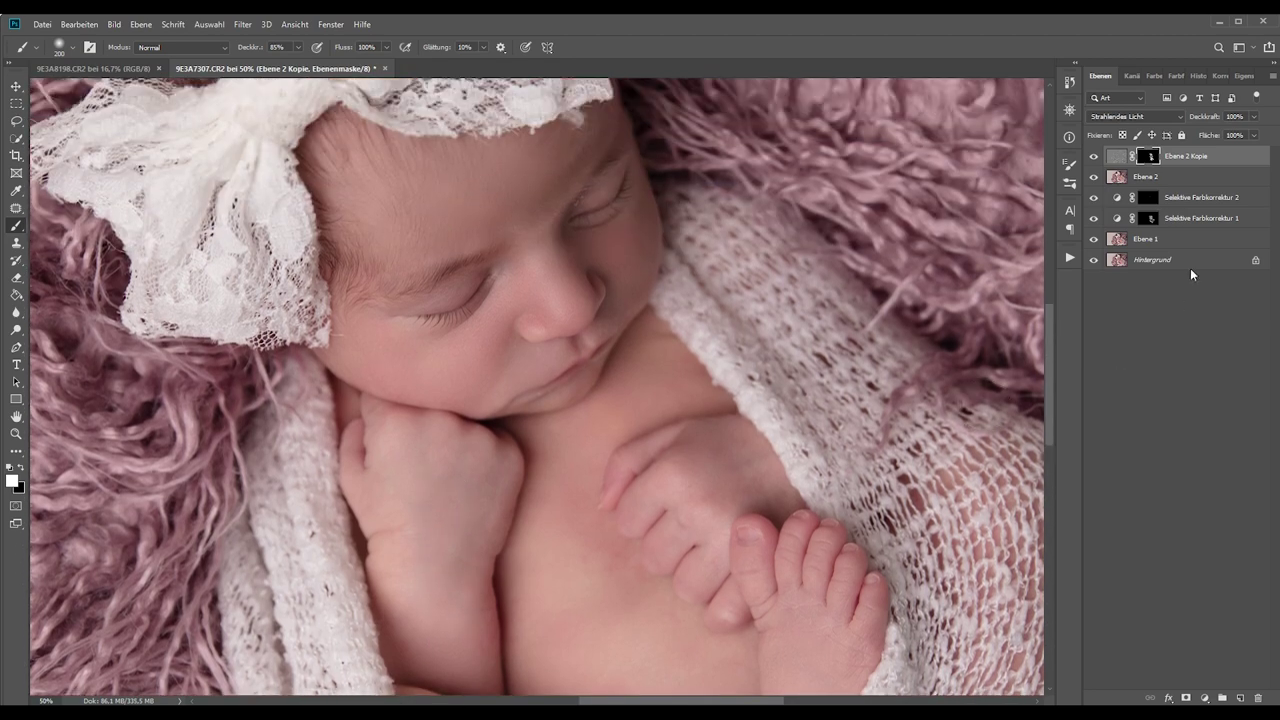
{"action": "key", "text": "ctrl+1"}
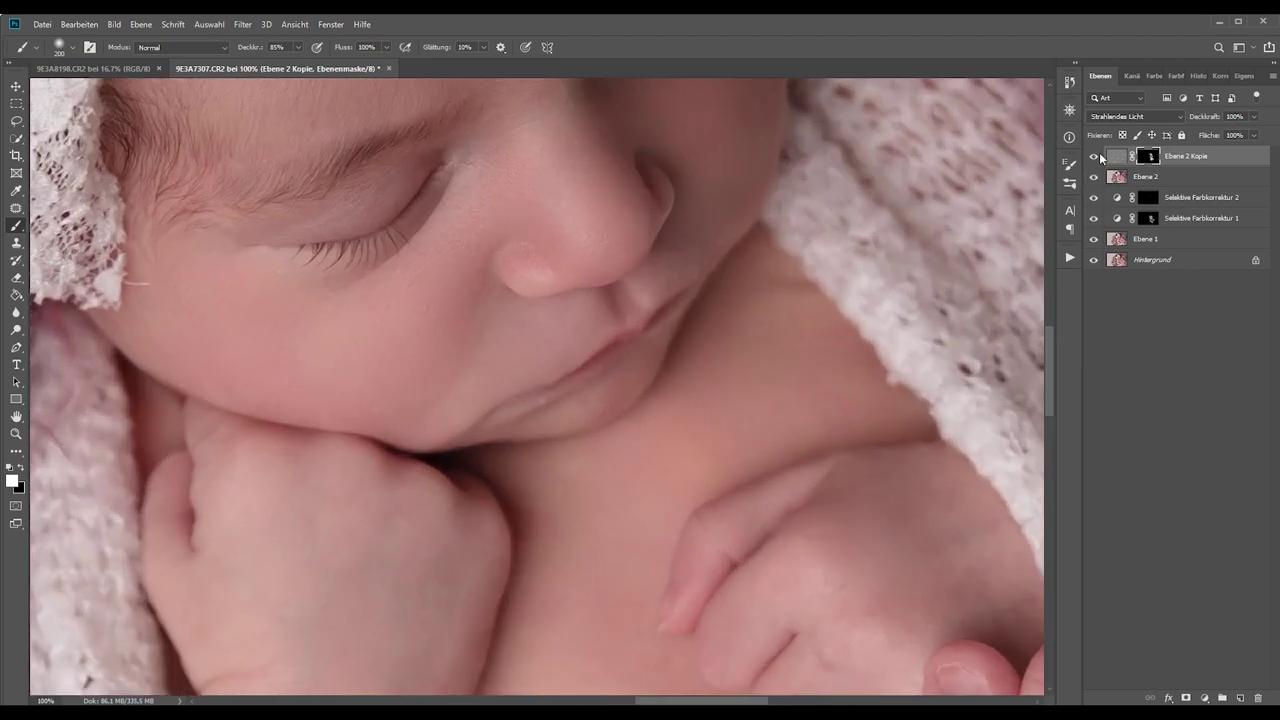
Compare with the softening layer hidden and shown, then lower its opacity to 57%.
{"action": "left_click", "coordinate": [1093, 157]}
{"action": "left_click", "coordinate": [1093, 157]}
{"action": "left_click", "coordinate": [1093, 157]}
{"action": "key", "text": "ctrl+minus"}
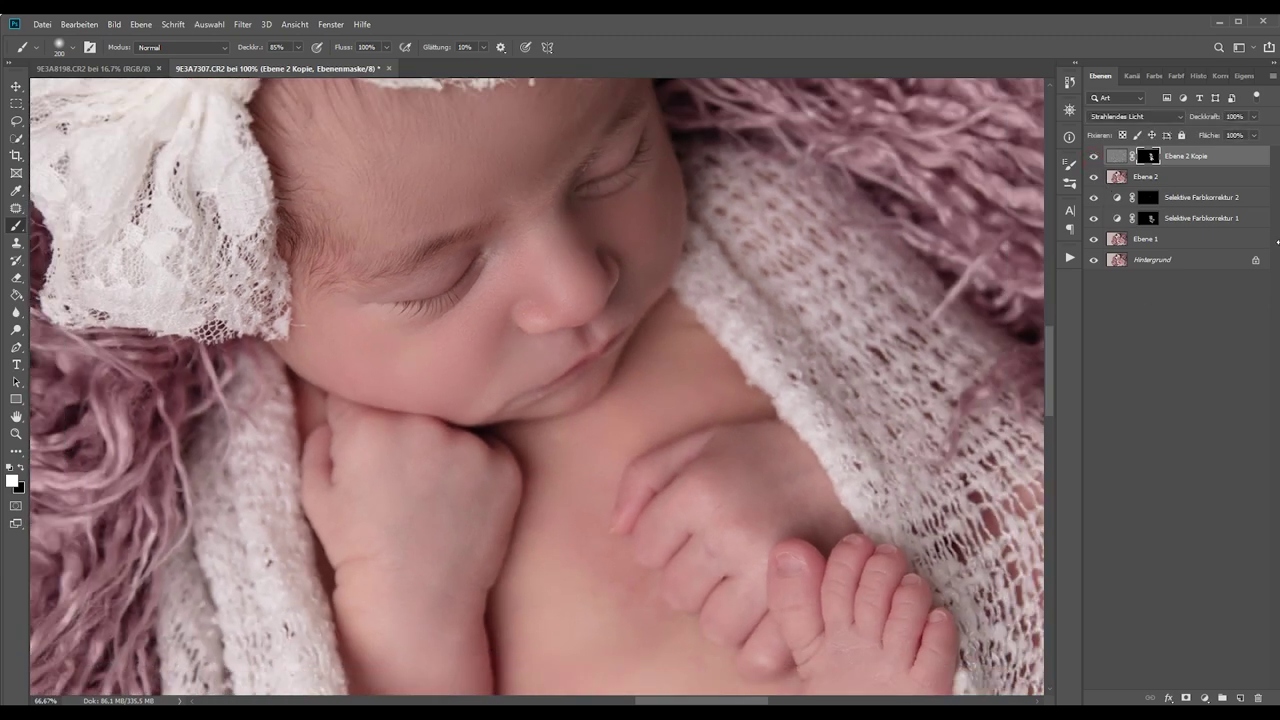
{"action": "key", "text": "ctrl+minus"}
{"action": "key", "text": "ctrl+minus"}
{"action": "left_click", "coordinate": [1254, 116]}
{"action": "left_click_drag", "start_coordinate": [1238, 138], "coordinate": [1234, 136]}
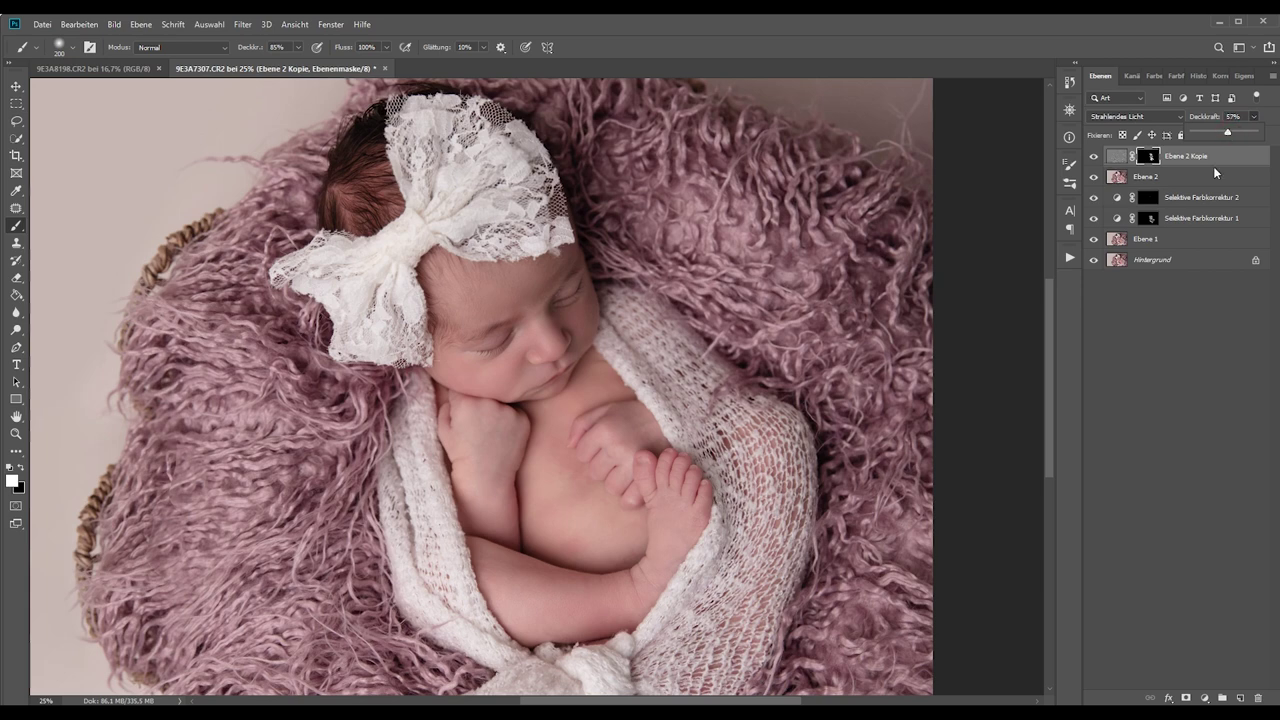
Stamp visible layers into Ebene 3, then play 'graue Ebene' to add grey Soft Light Ebene 4.
{"action": "key", "text": "ctrl+minus"}
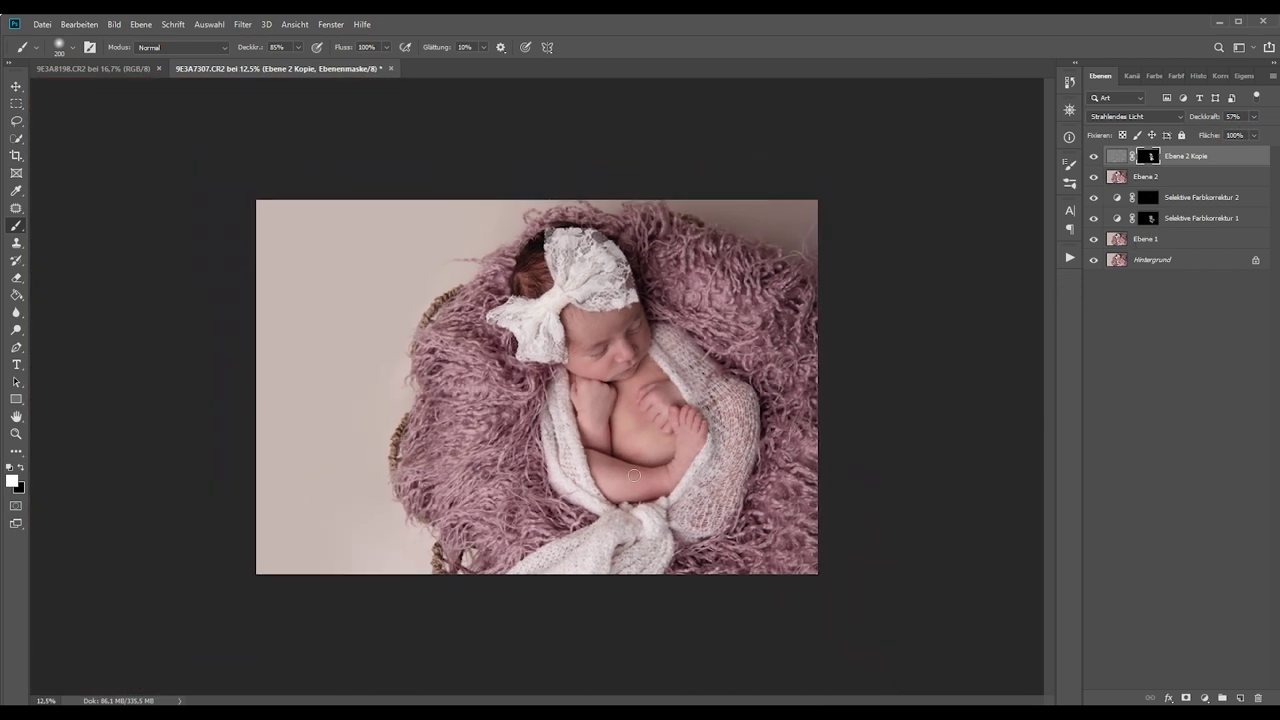
{"action": "left_click", "coordinate": [1069, 257]}
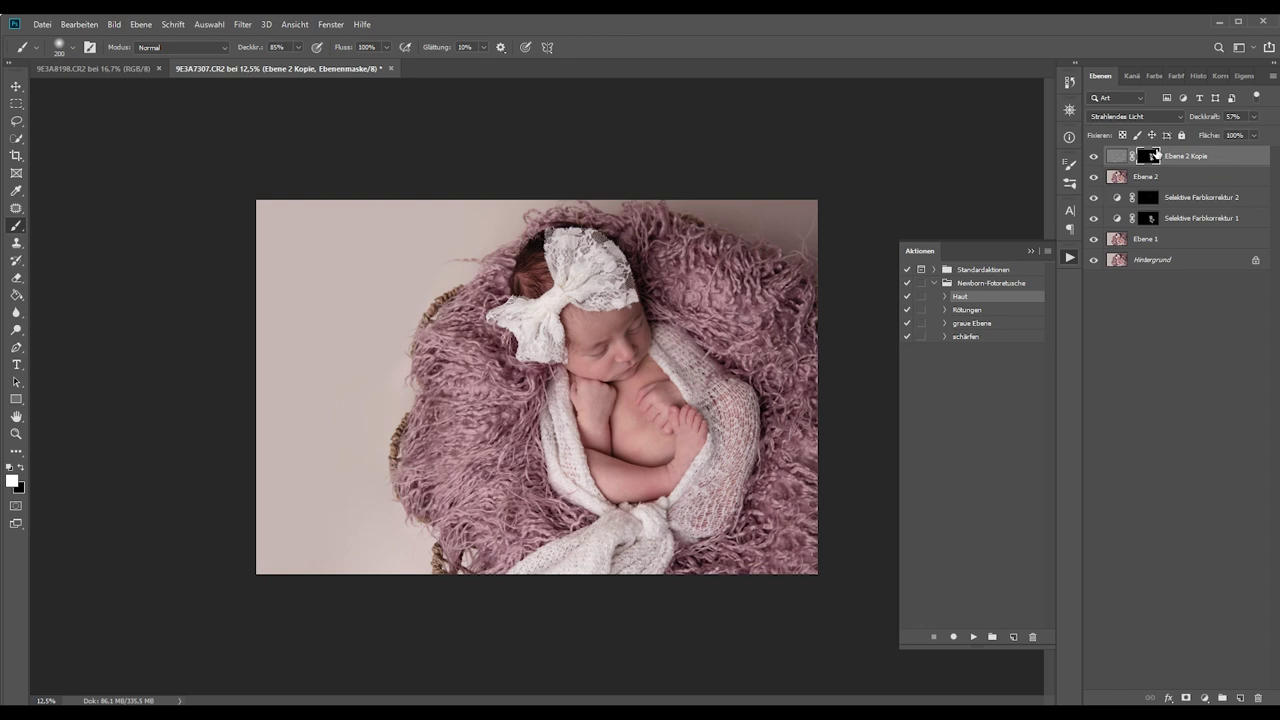
{"action": "key", "text": "ctrl+shift+alt+e"}
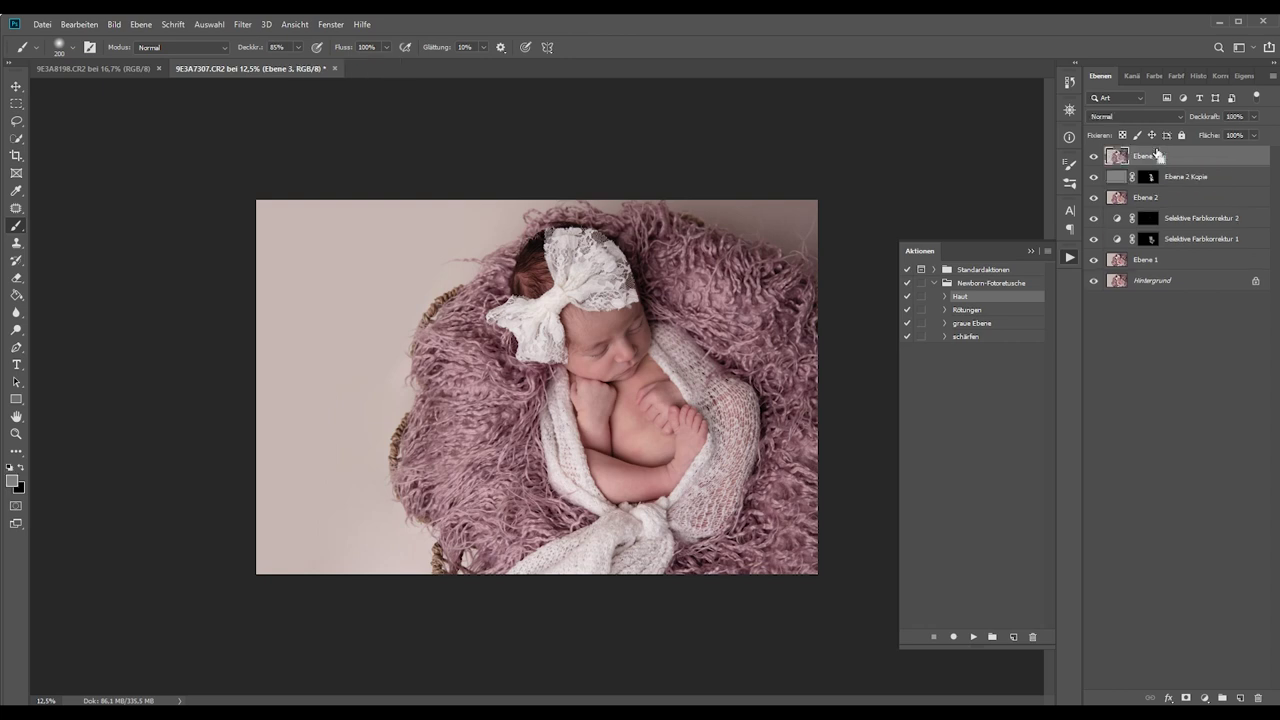
{"action": "left_click", "coordinate": [965, 324]}
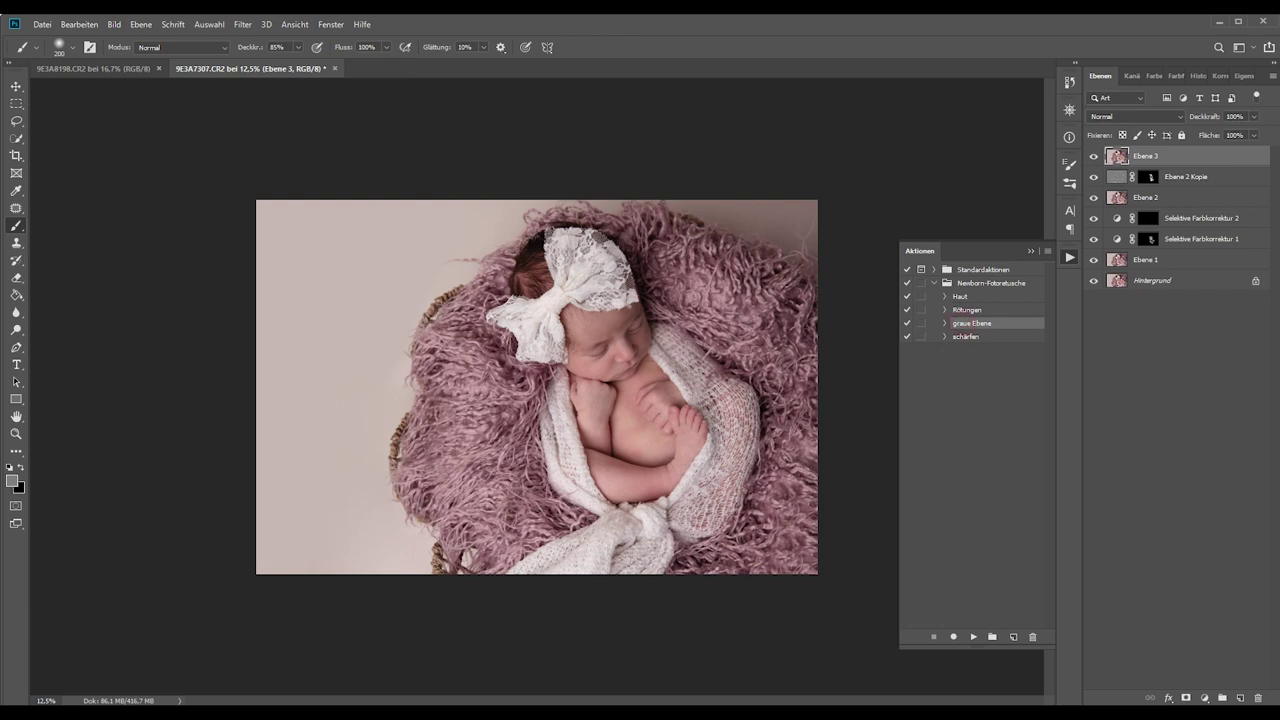
{"action": "left_click", "coordinate": [974, 644]}
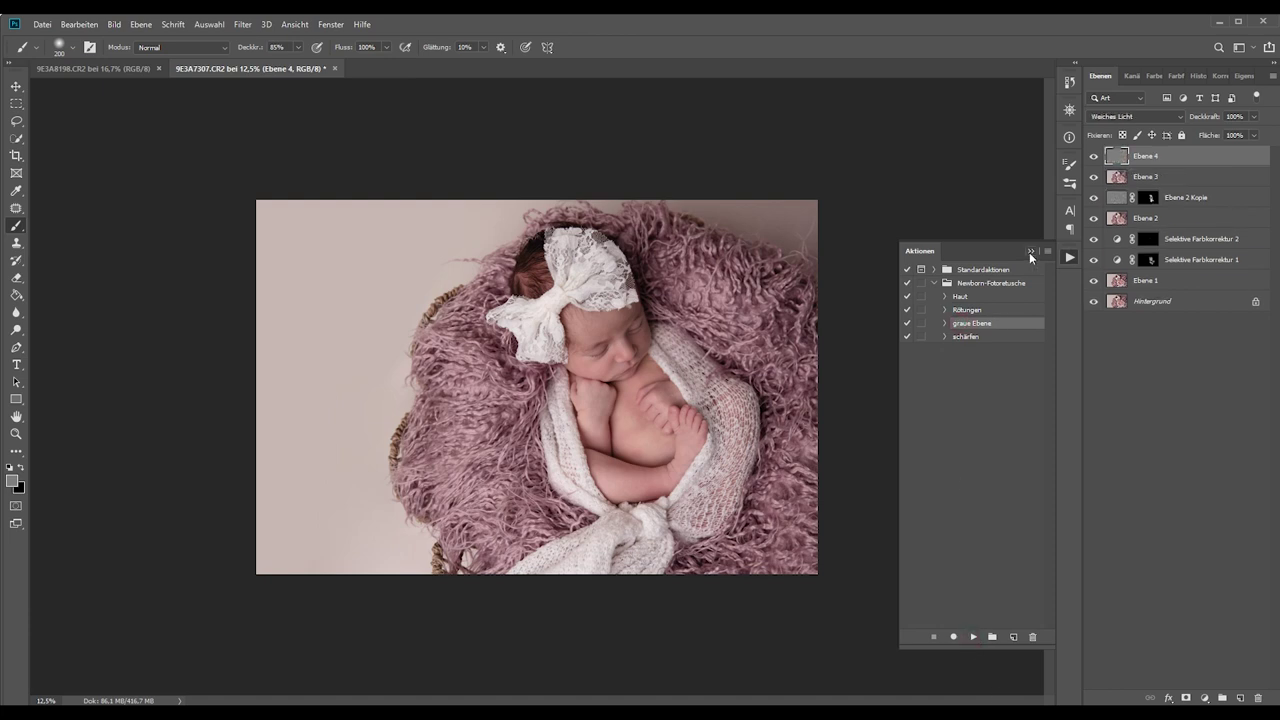
{"action": "left_click", "coordinate": [1029, 252]}
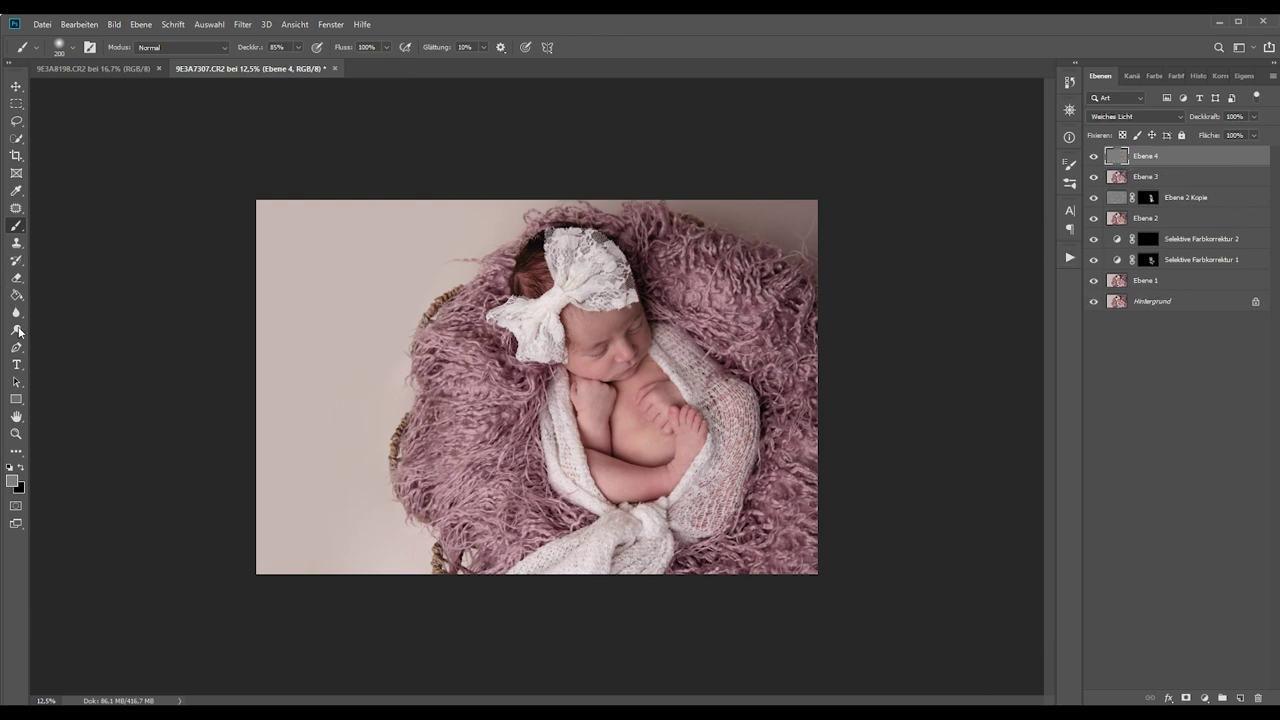
Burn the background and outer edges on Ebene 4 with an enlarged Burn Tool brush.
{"action": "right_click", "coordinate": [18, 330]}
{"action": "left_click", "coordinate": [57, 343]}
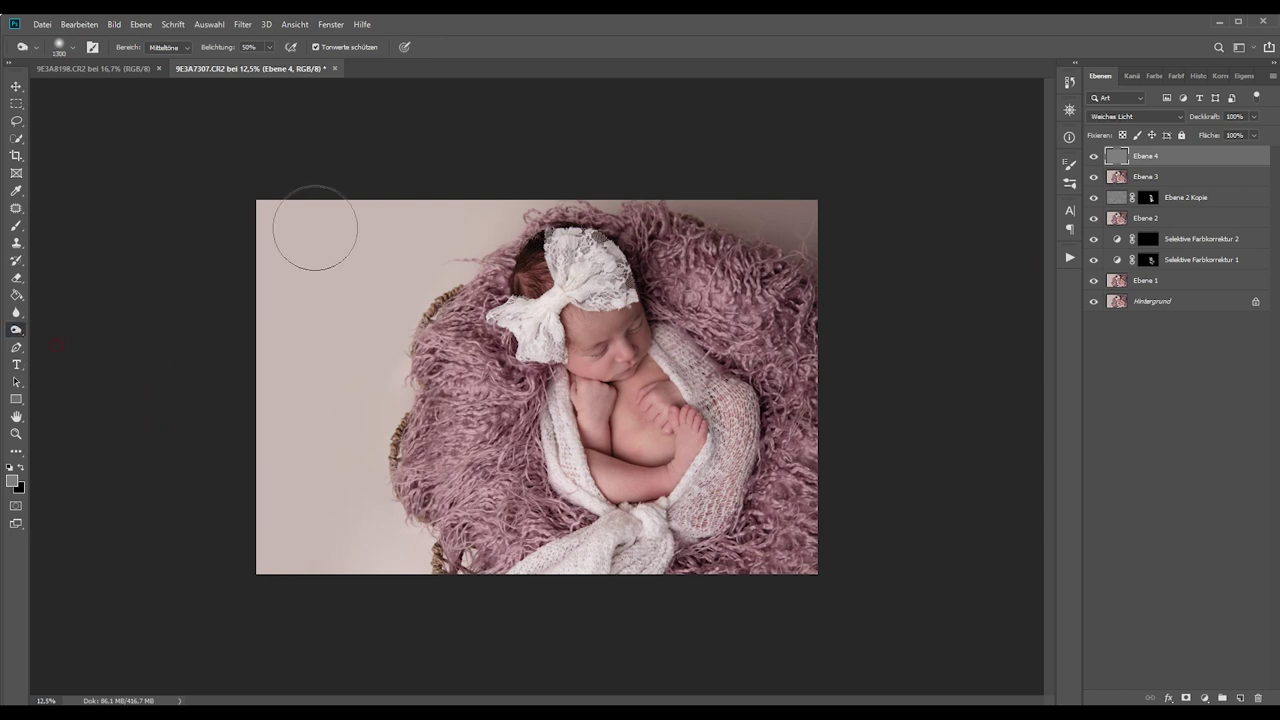
{"action": "key", "text": "bracketright"}
{"action": "key", "text": "bracketright"}
{"action": "key", "text": "bracketright"}
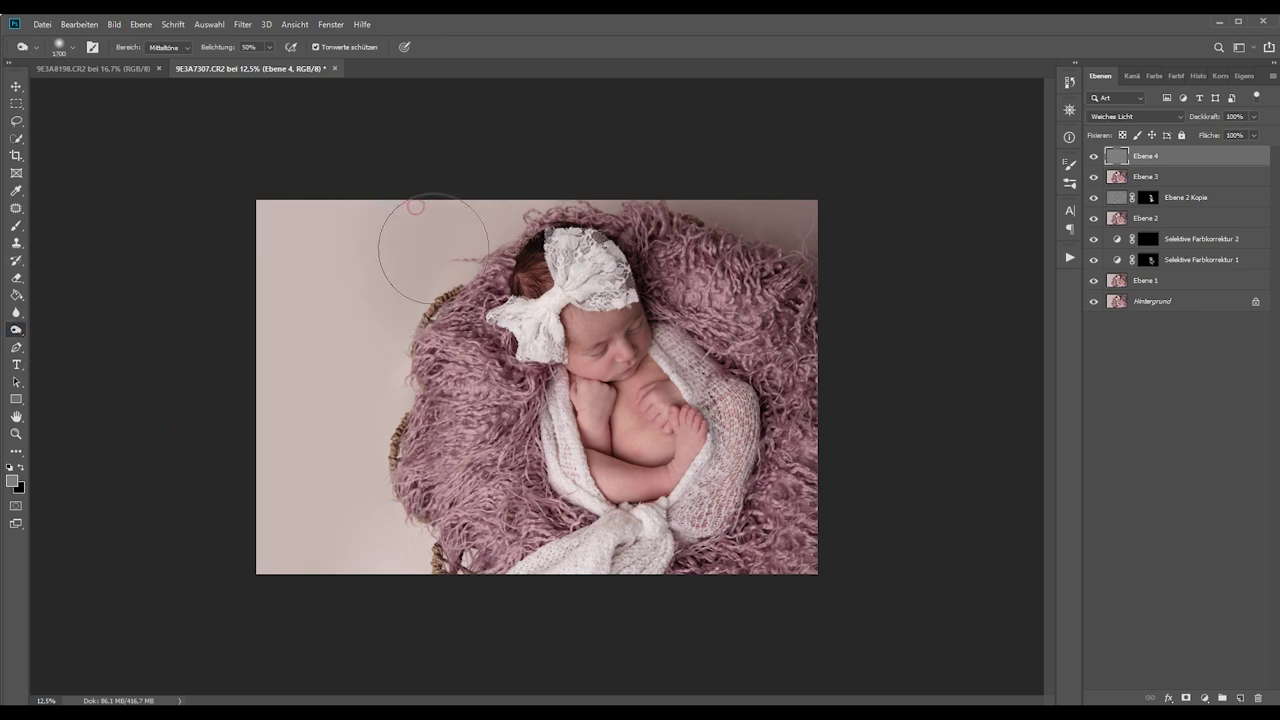
{"action": "mouse_move", "coordinate": [433, 249]}
{"action": "left_mouse_down"}
{"action": "mouse_move", "coordinate": [305, 564]}
{"action": "mouse_move", "coordinate": [277, 534]}
{"action": "mouse_move", "coordinate": [277, 374]}
{"action": "mouse_move", "coordinate": [485, 215]}
{"action": "mouse_move", "coordinate": [380, 556]}
{"action": "mouse_move", "coordinate": [400, 606]}
{"action": "mouse_move", "coordinate": [286, 306]}
{"action": "mouse_move", "coordinate": [491, 586]}
{"action": "mouse_move", "coordinate": [516, 455]}
{"action": "mouse_move", "coordinate": [551, 595]}
{"action": "mouse_move", "coordinate": [563, 515]}
{"action": "mouse_move", "coordinate": [530, 440]}
{"action": "mouse_move", "coordinate": [510, 436]}
{"action": "mouse_move", "coordinate": [580, 590]}
{"action": "mouse_move", "coordinate": [399, 390]}
{"action": "mouse_move", "coordinate": [505, 290]}
{"action": "mouse_move", "coordinate": [457, 206]}
{"action": "mouse_move", "coordinate": [216, 229]}
{"action": "mouse_move", "coordinate": [371, 271]}
{"action": "mouse_move", "coordinate": [271, 463]}
{"action": "mouse_move", "coordinate": [380, 329]}
{"action": "mouse_move", "coordinate": [413, 539]}
{"action": "left_mouse_up"}
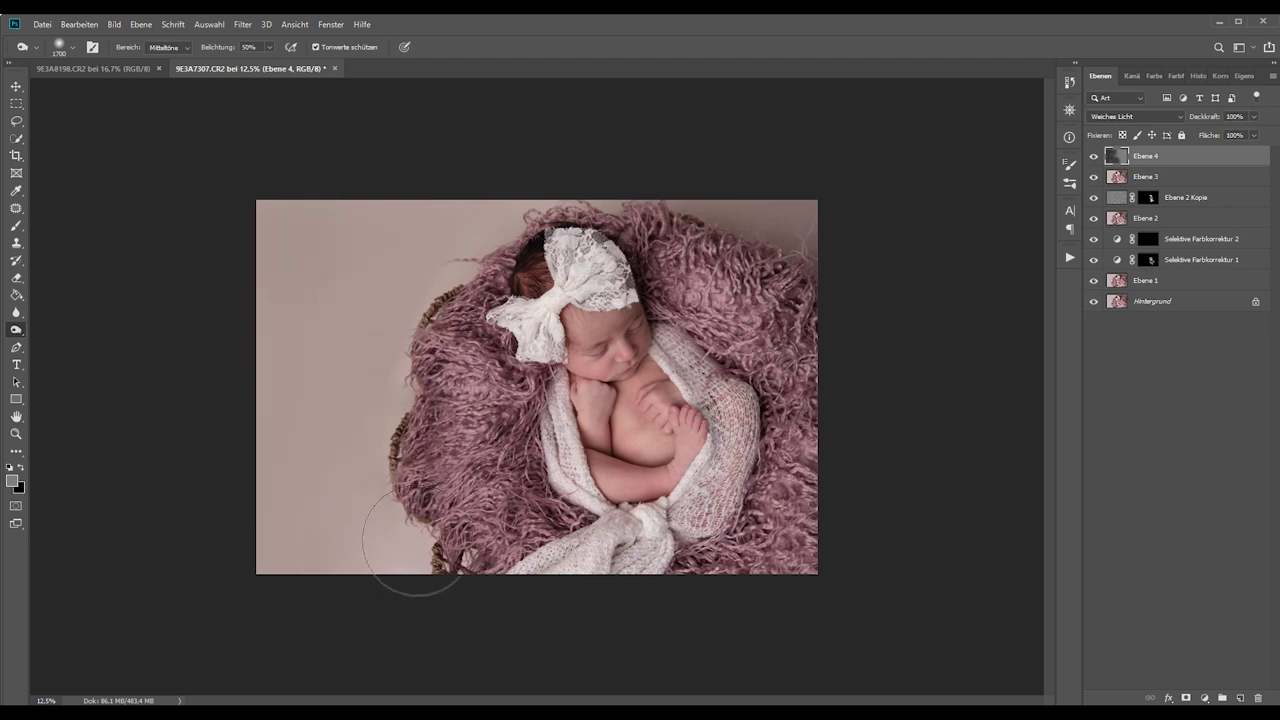
{"action": "left_click", "coordinate": [391, 567]}
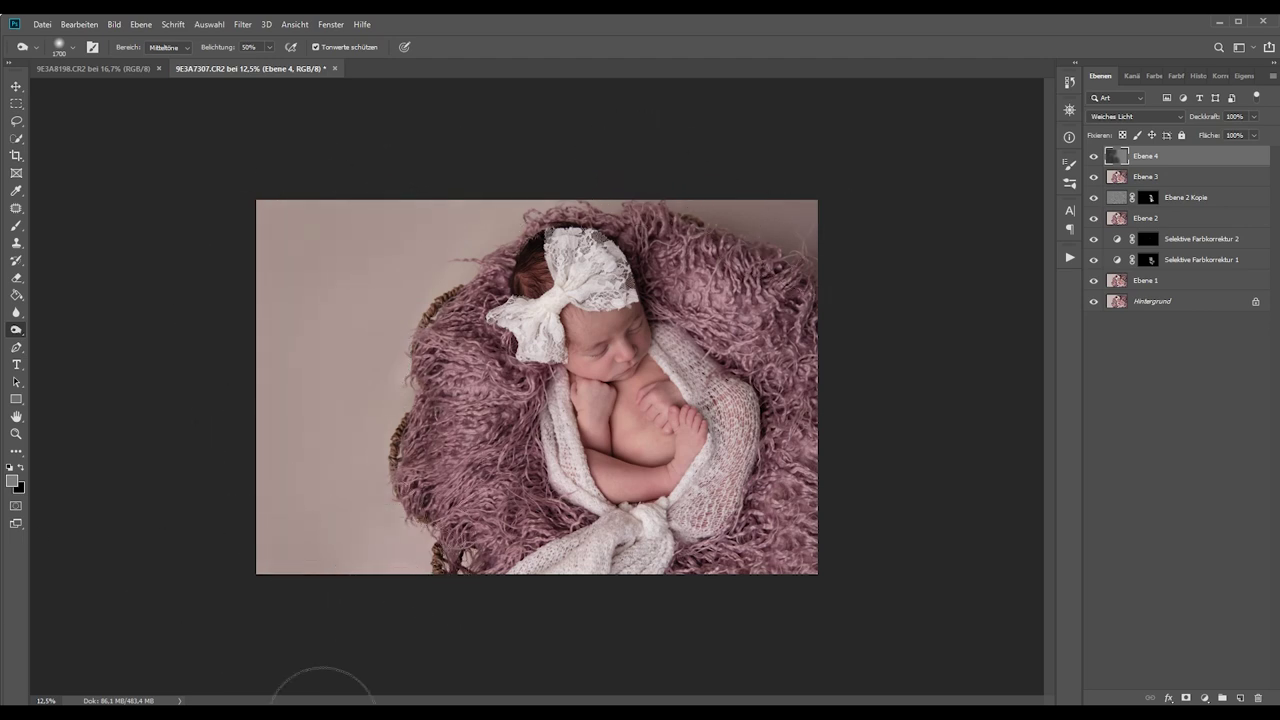
{"action": "key", "text": "bracketleft"}
{"action": "key", "text": "bracketleft"}
{"action": "key", "text": "bracketleft"}
{"action": "key", "text": "bracketleft"}
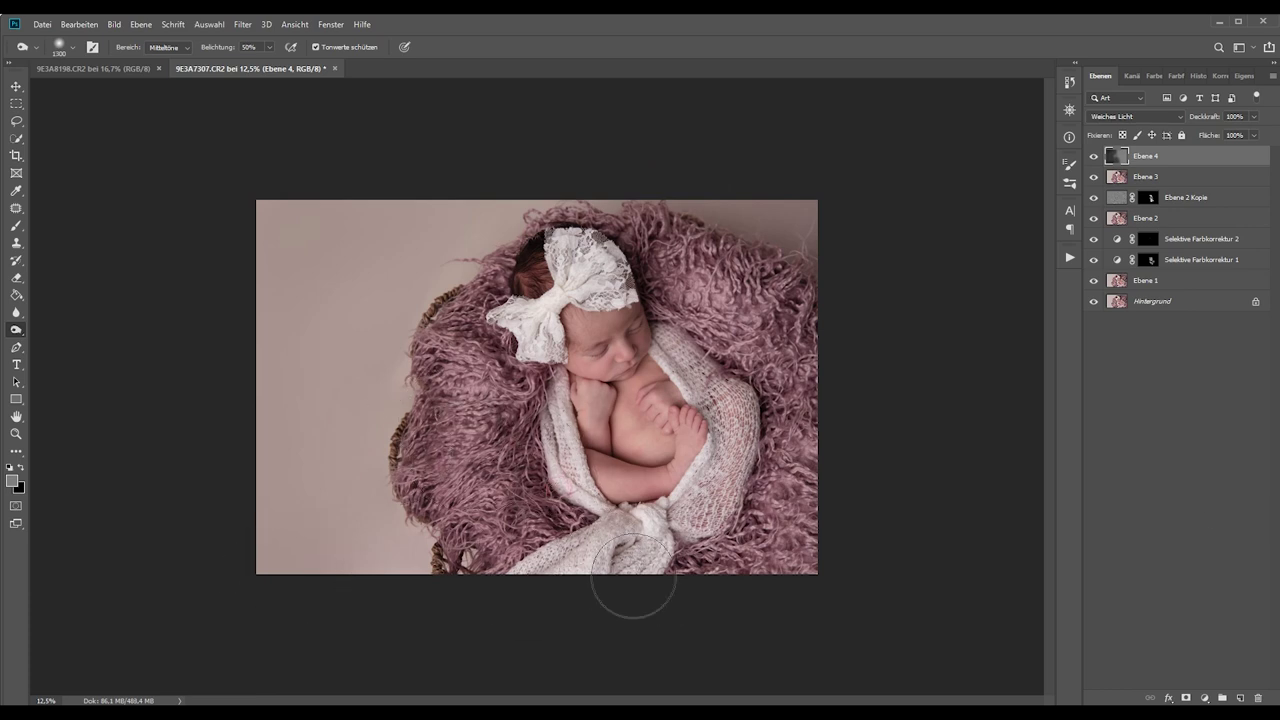
{"action": "key", "text": "bracketleft"}
{"action": "key", "text": "bracketleft"}
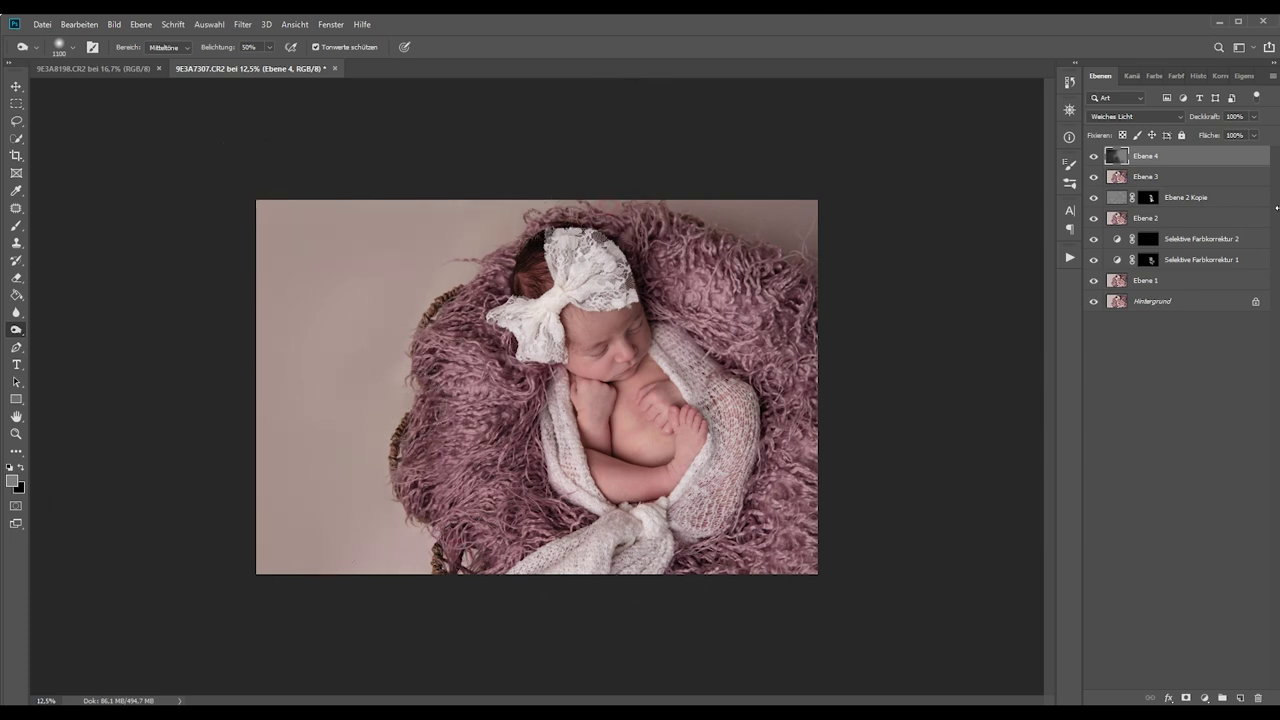
Toggle Ebene 4's visibility to compare the darkened edges with the original.
{"action": "left_click", "coordinate": [1093, 157]}
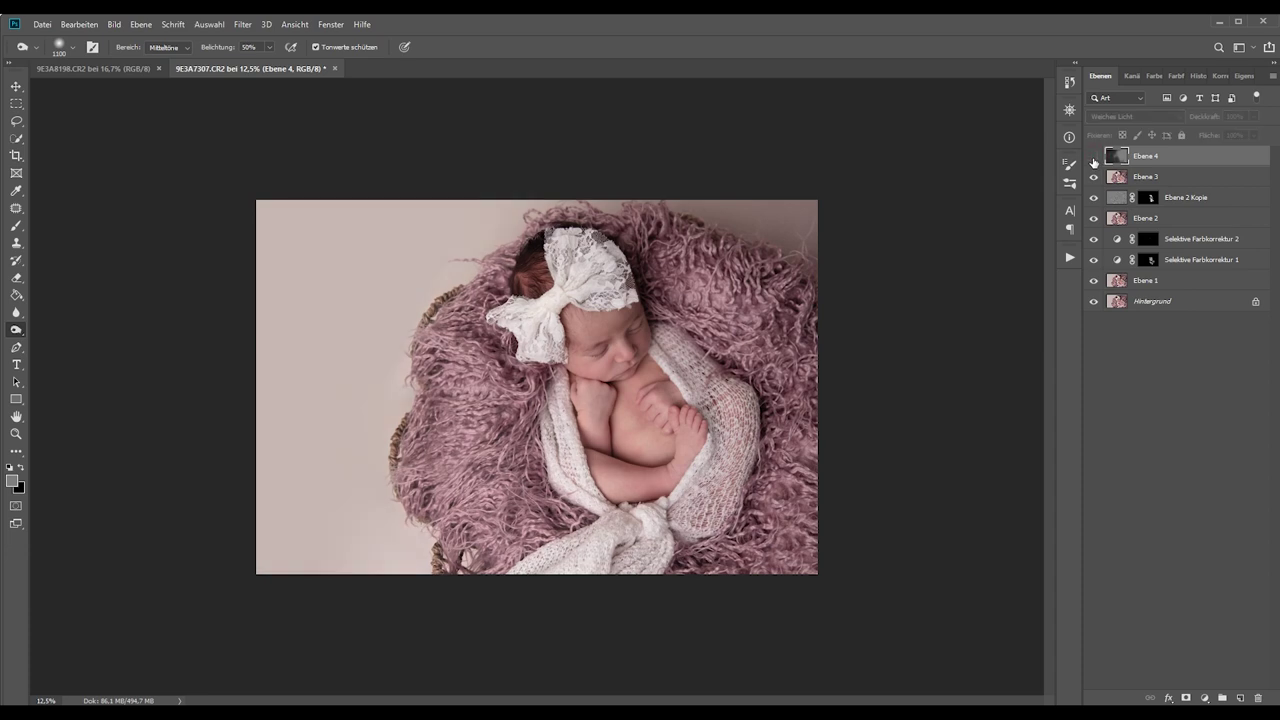
{"action": "left_click", "coordinate": [1094, 157]}
{"action": "left_click", "coordinate": [1093, 157]}
{"action": "left_click", "coordinate": [1093, 157]}
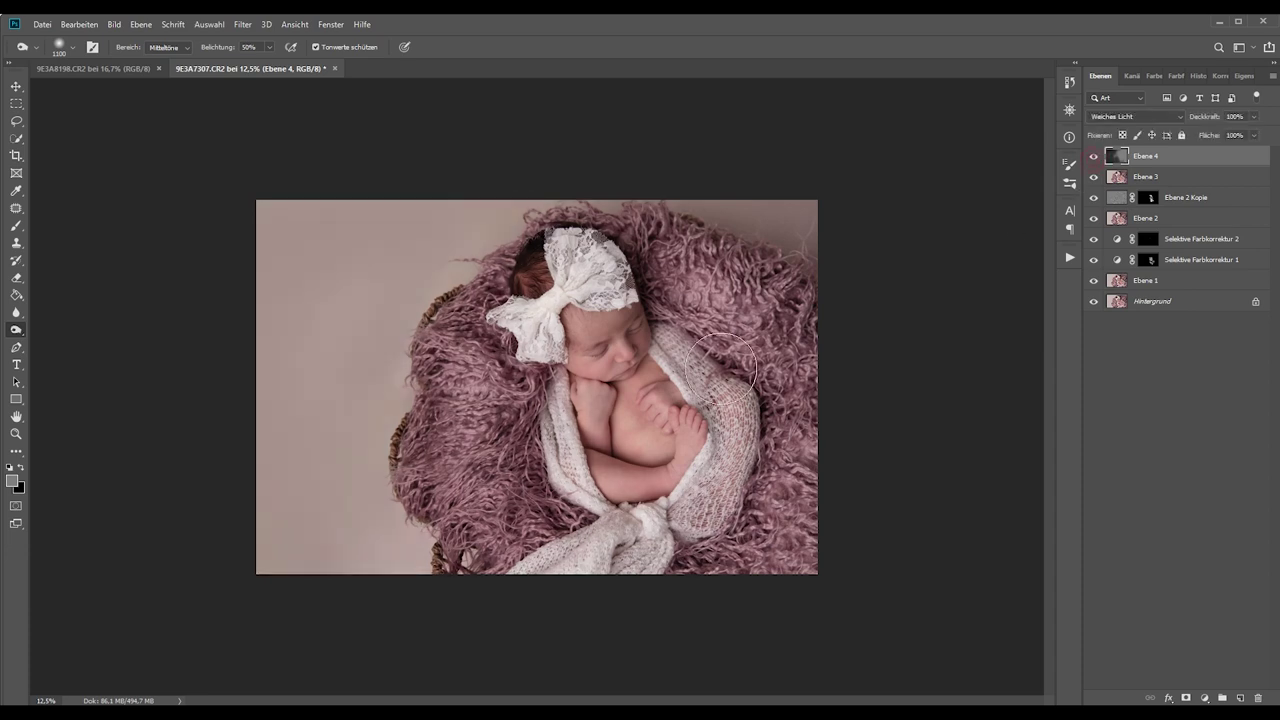
{"action": "left_click", "coordinate": [1069, 259]}
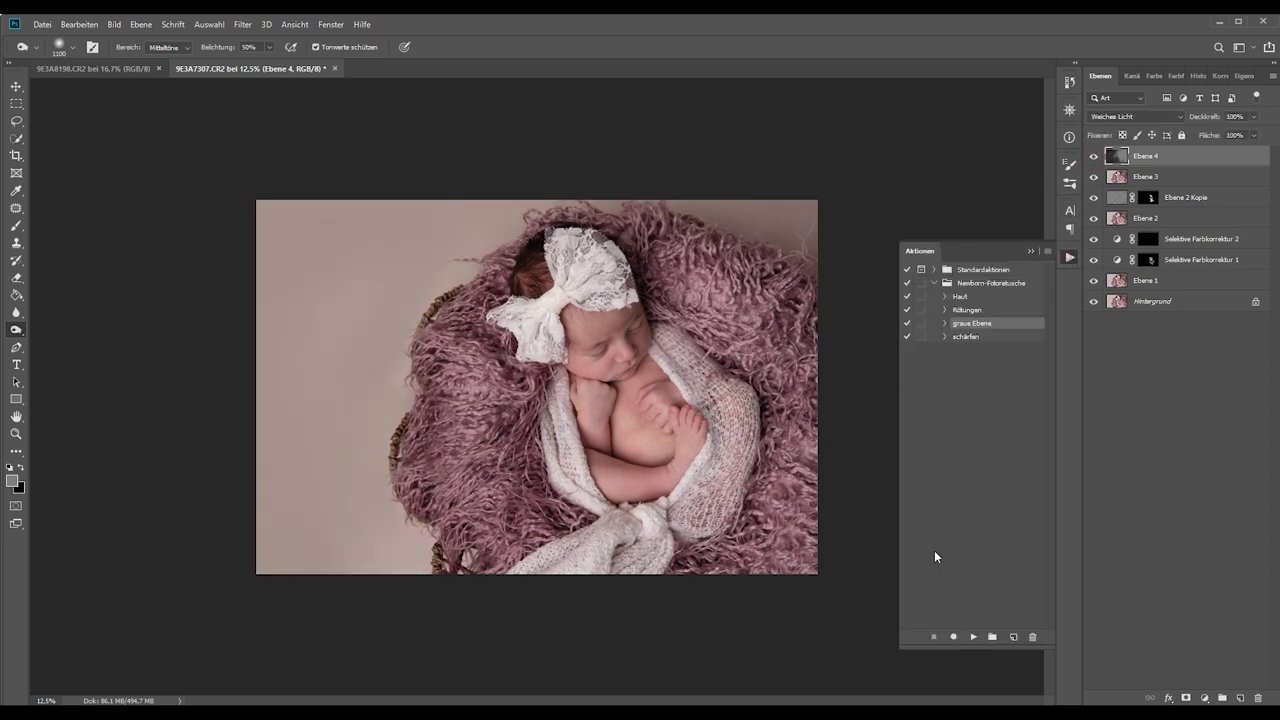
Add grey layer Ebene 5 at 50% opacity and switch to the Dodge Tool.
{"action": "left_click", "coordinate": [973, 637]}
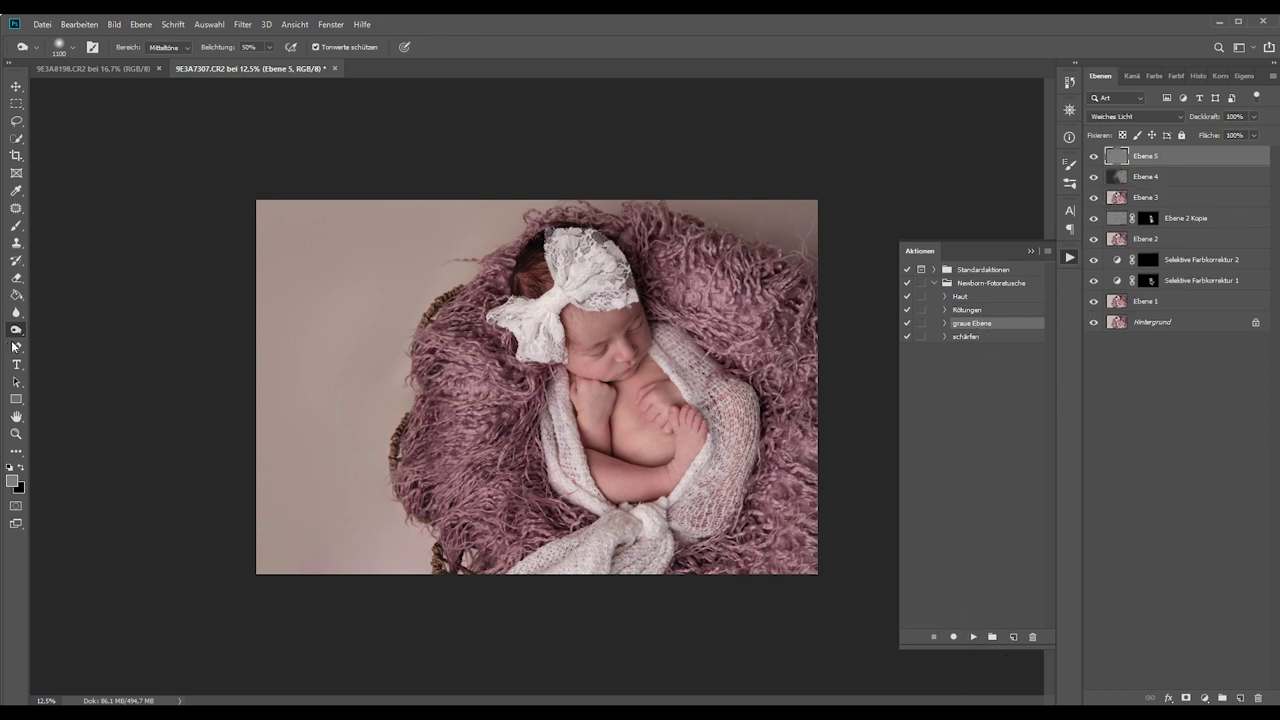
{"action": "right_click", "coordinate": [16, 329]}
{"action": "left_click", "coordinate": [66, 330]}
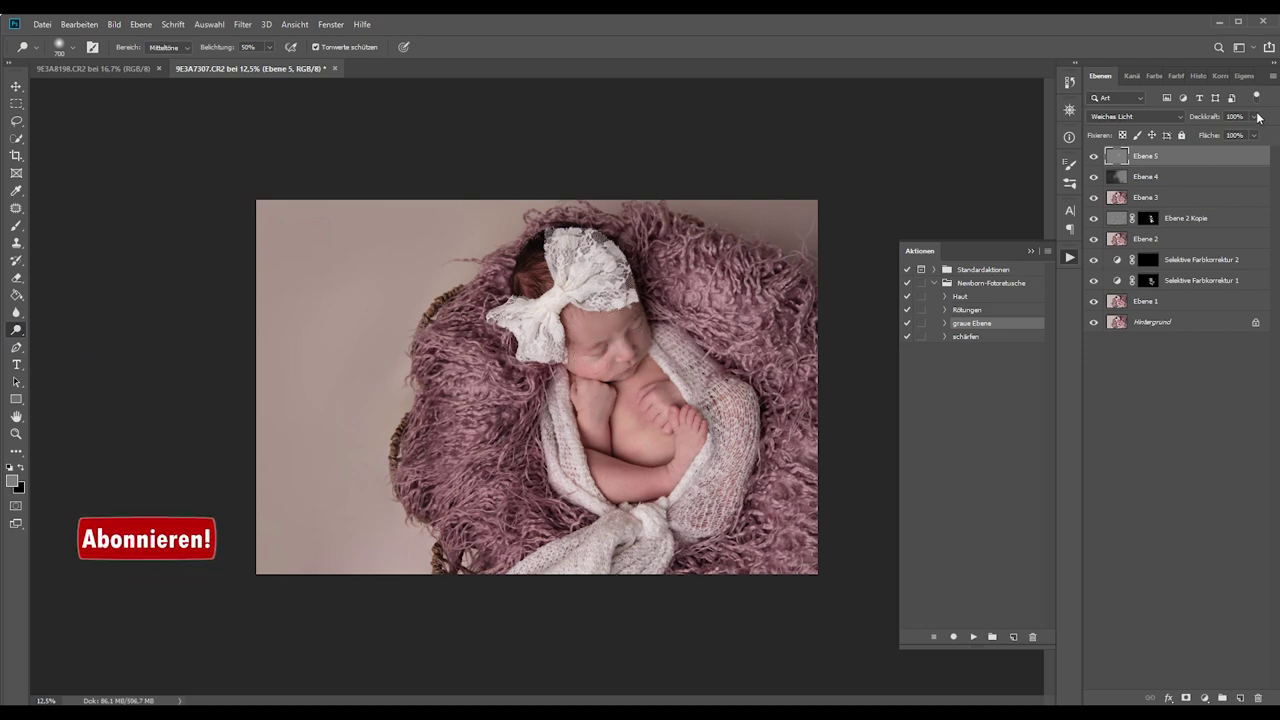
{"action": "left_click", "coordinate": [1255, 117]}
{"action": "left_click", "coordinate": [1222, 134]}
{"action": "left_click", "coordinate": [1092, 158]}
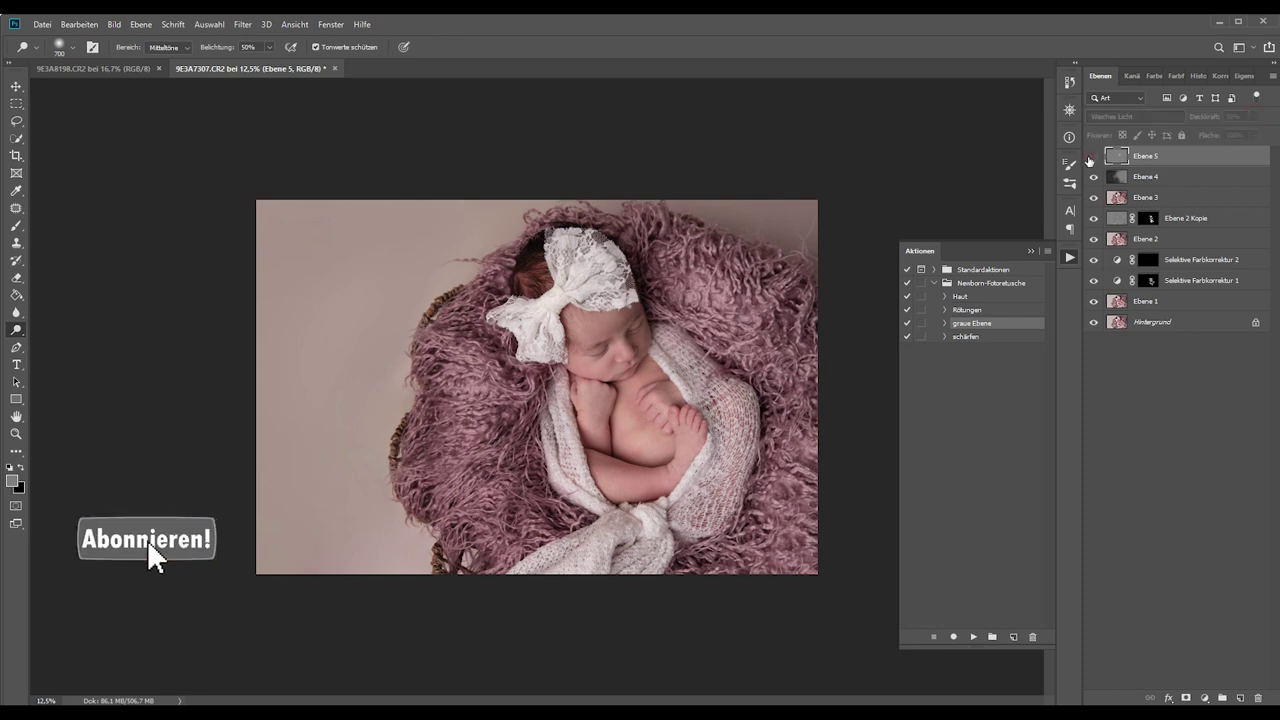
Stamp all visible layers into a new merged Ebene 6.
{"action": "left_click", "coordinate": [1031, 252]}
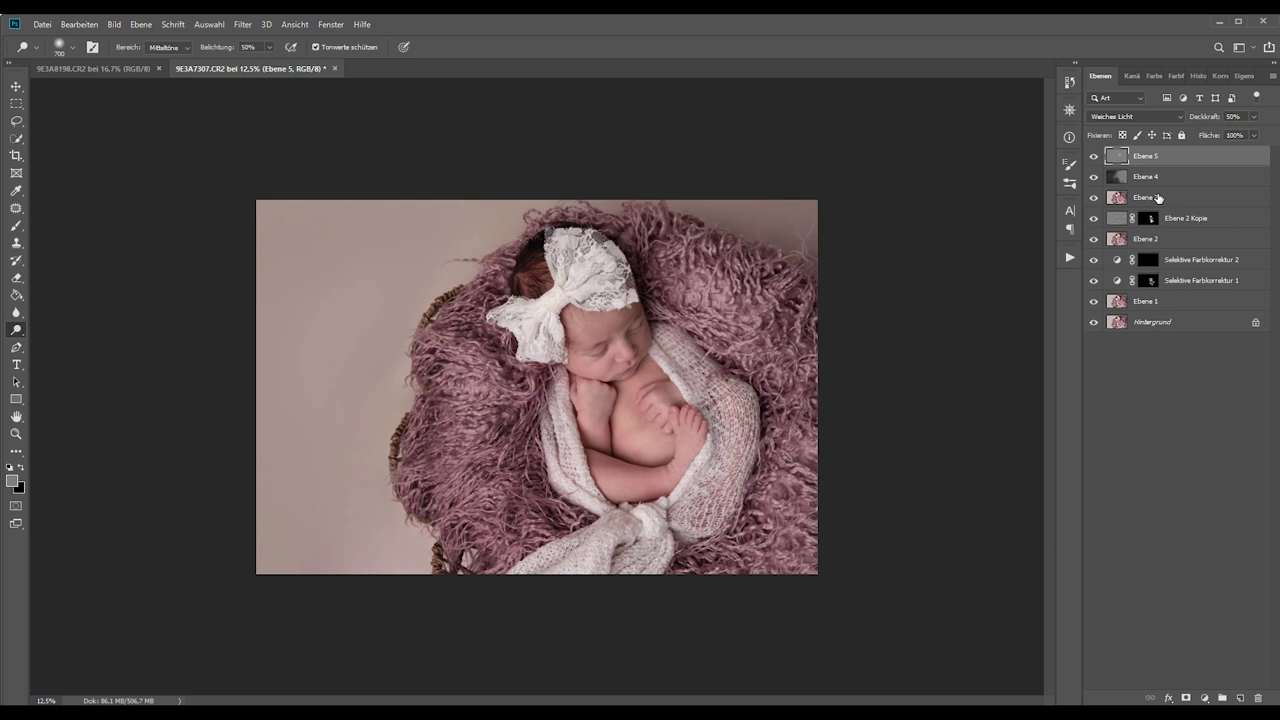
{"action": "key", "text": "ctrl+shift+alt+e"}
{"action": "left_click", "coordinate": [1070, 258]}
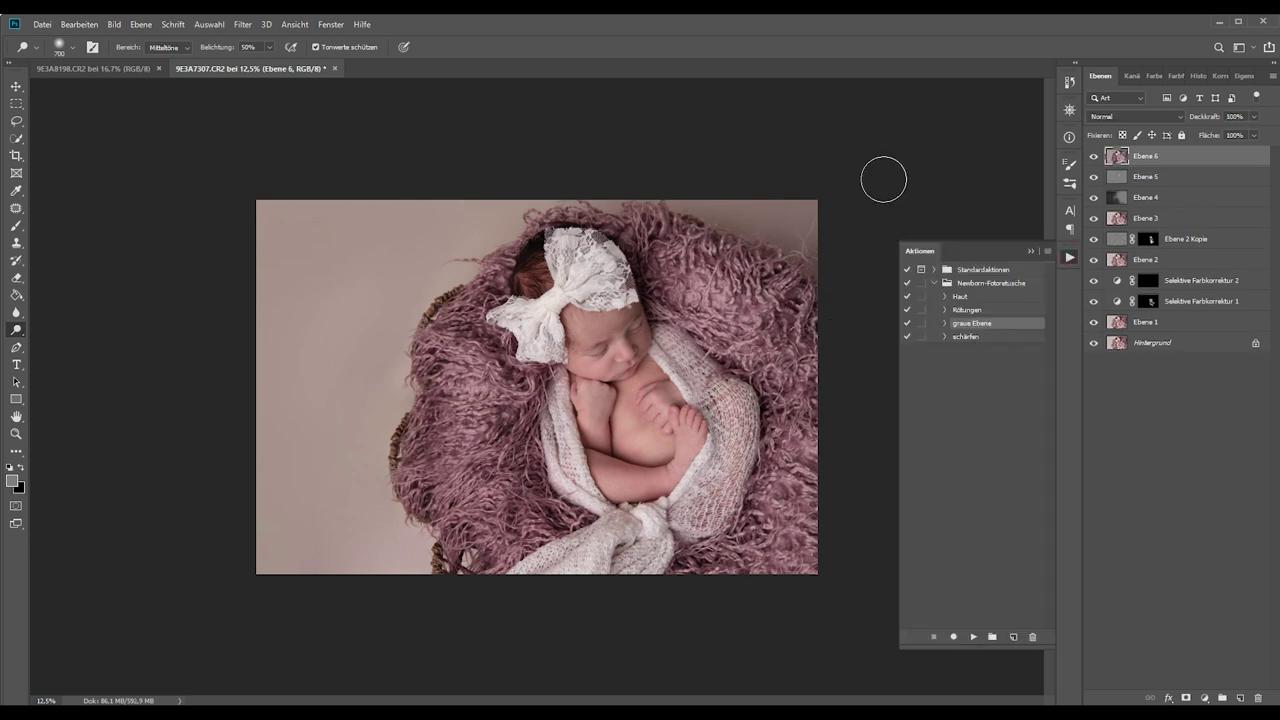
Zoom in close on the baby's face to judge sharpening.
{"action": "left_click", "coordinate": [886, 184]}
{"action": "scroll", "coordinate": [620, 291], "scroll_direction": "up", "scroll_amount": 2}
{"action": "scroll", "coordinate": [620, 291], "scroll_direction": "up", "scroll_amount": 2}
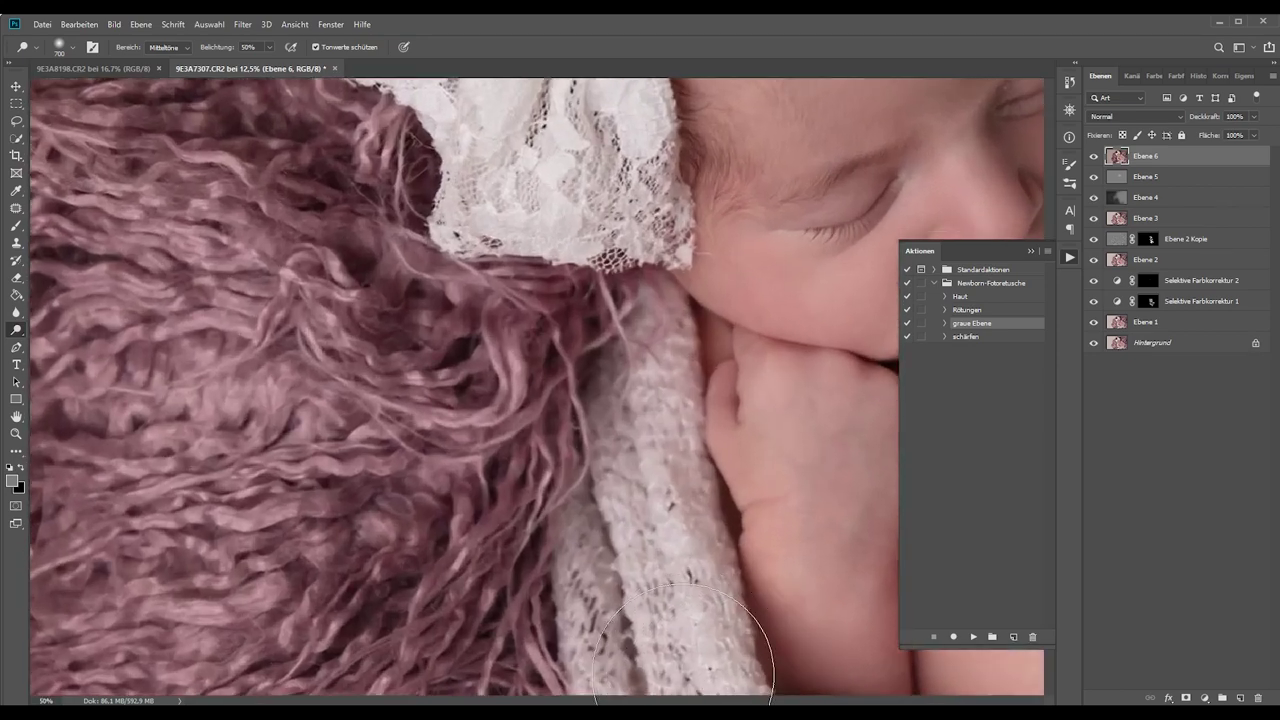
{"action": "scroll", "coordinate": [620, 291], "scroll_direction": "up", "scroll_amount": 1}
{"action": "scroll", "coordinate": [535, 400], "scroll_direction": "up", "scroll_amount": 1}
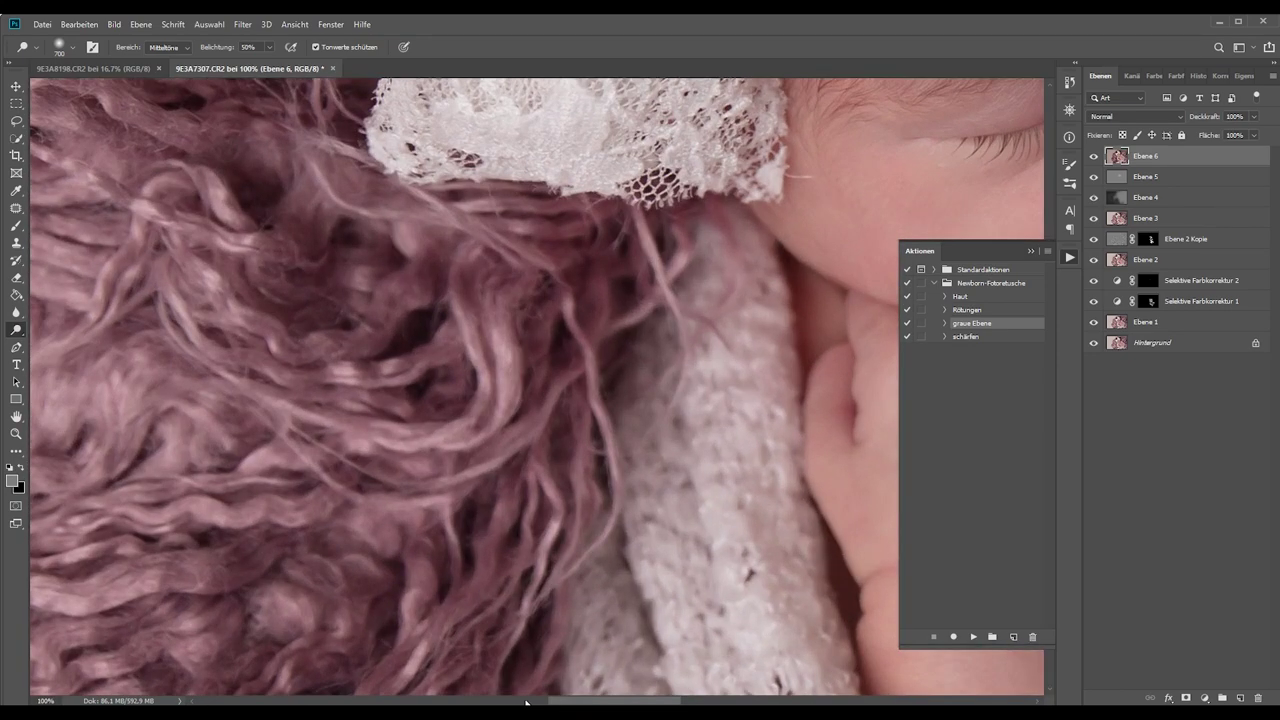
{"action": "left_click_drag", "start_coordinate": [526, 703], "coordinate": [596, 703]}
{"action": "scroll", "coordinate": [462, 320], "scroll_direction": "up", "scroll_amount": 2}
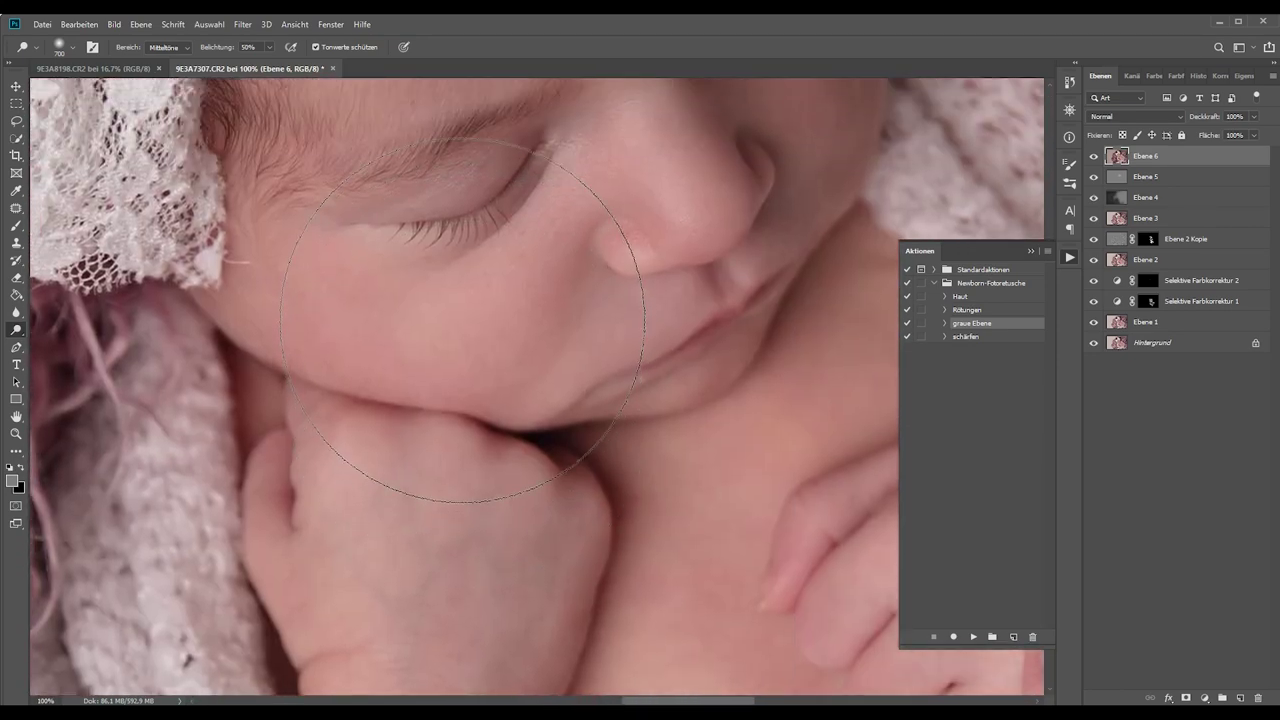
{"action": "scroll", "coordinate": [462, 320], "scroll_direction": "up", "scroll_amount": 1}
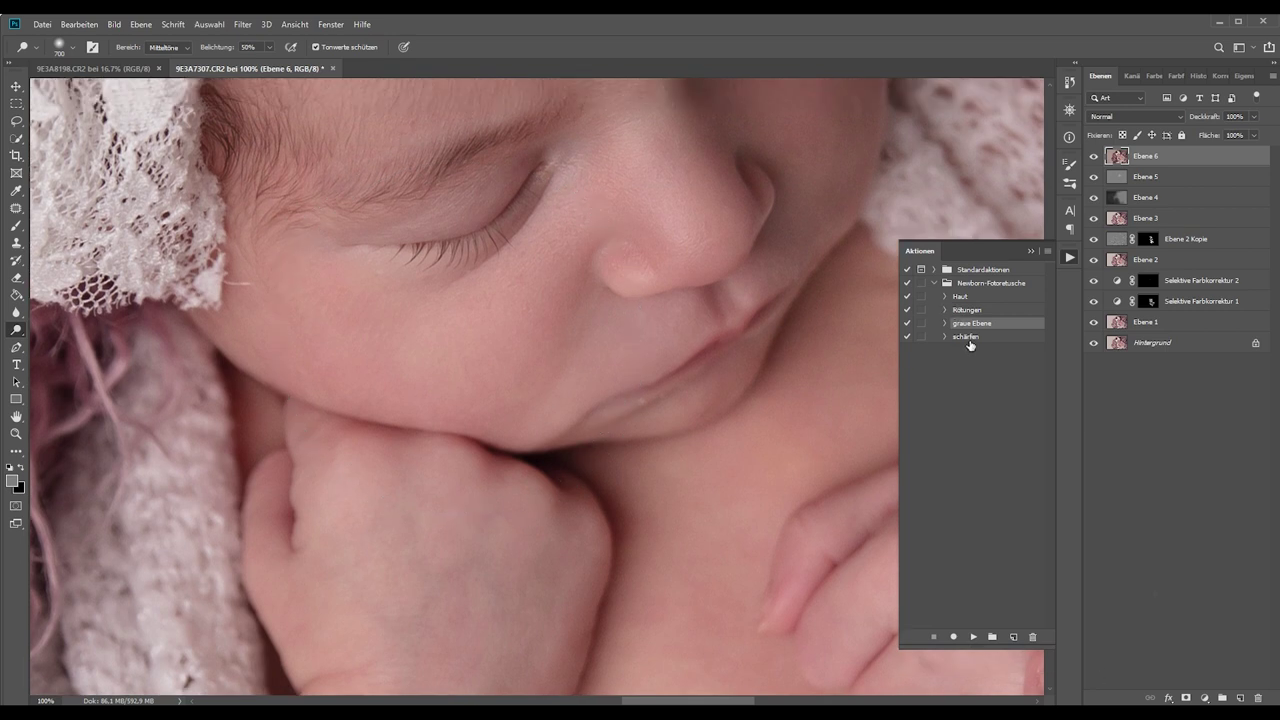
Play 'schärfen' to add Ebene 7 and Ebene 8, setting Ebene 8 to 73% opacity.
{"action": "left_click", "coordinate": [968, 339]}
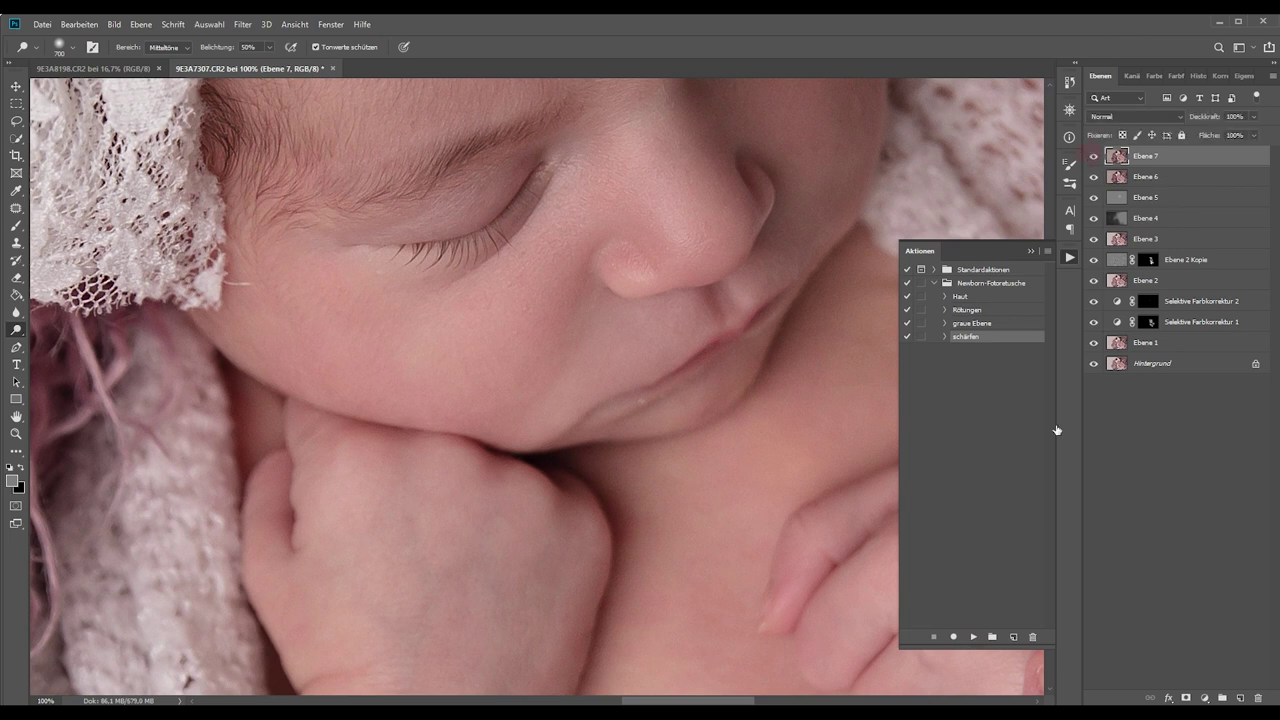
{"action": "left_click", "coordinate": [975, 637]}
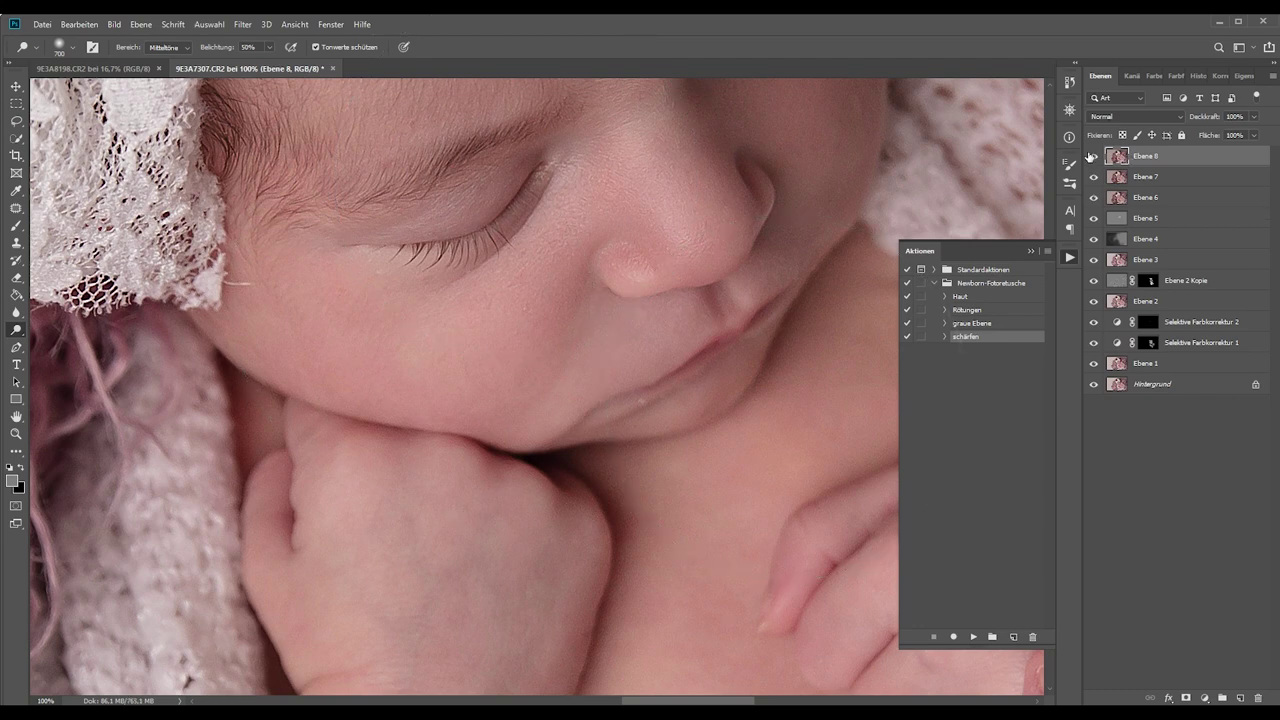
{"action": "left_click", "coordinate": [1255, 117]}
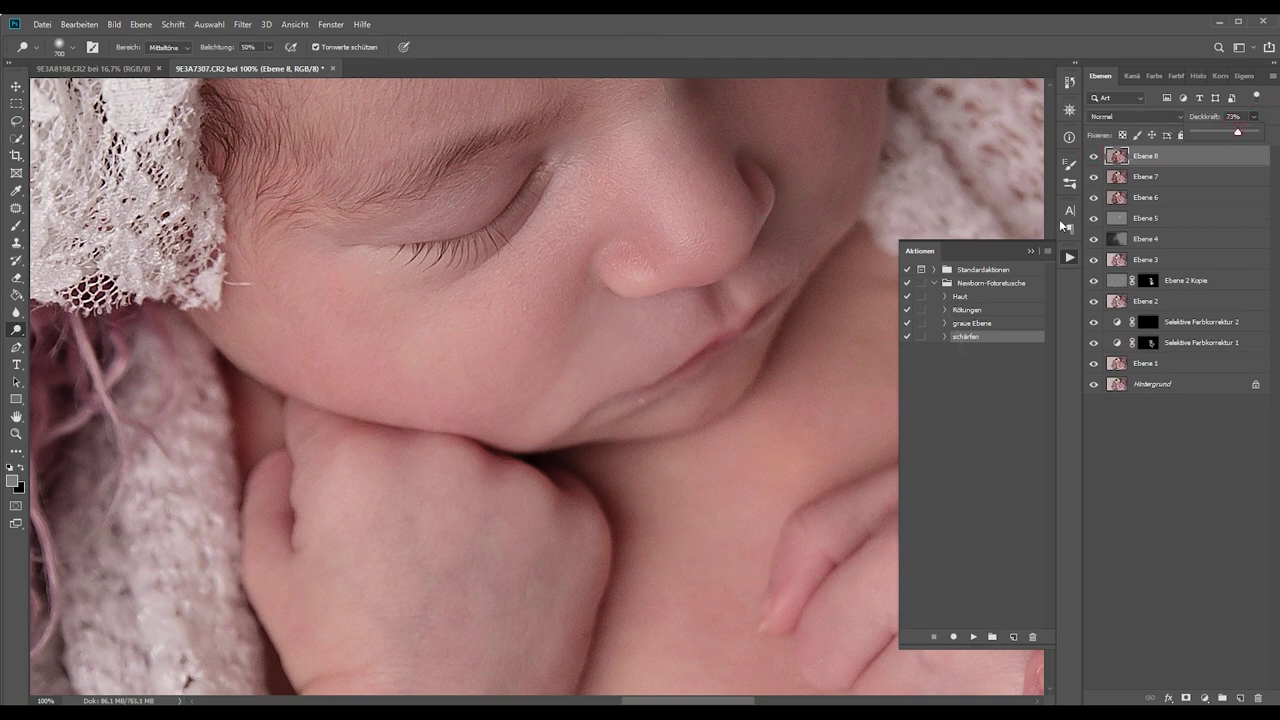
{"action": "left_click", "coordinate": [1031, 251]}
{"action": "scroll", "coordinate": [1048, 347], "scroll_direction": "up", "scroll_amount": 5}
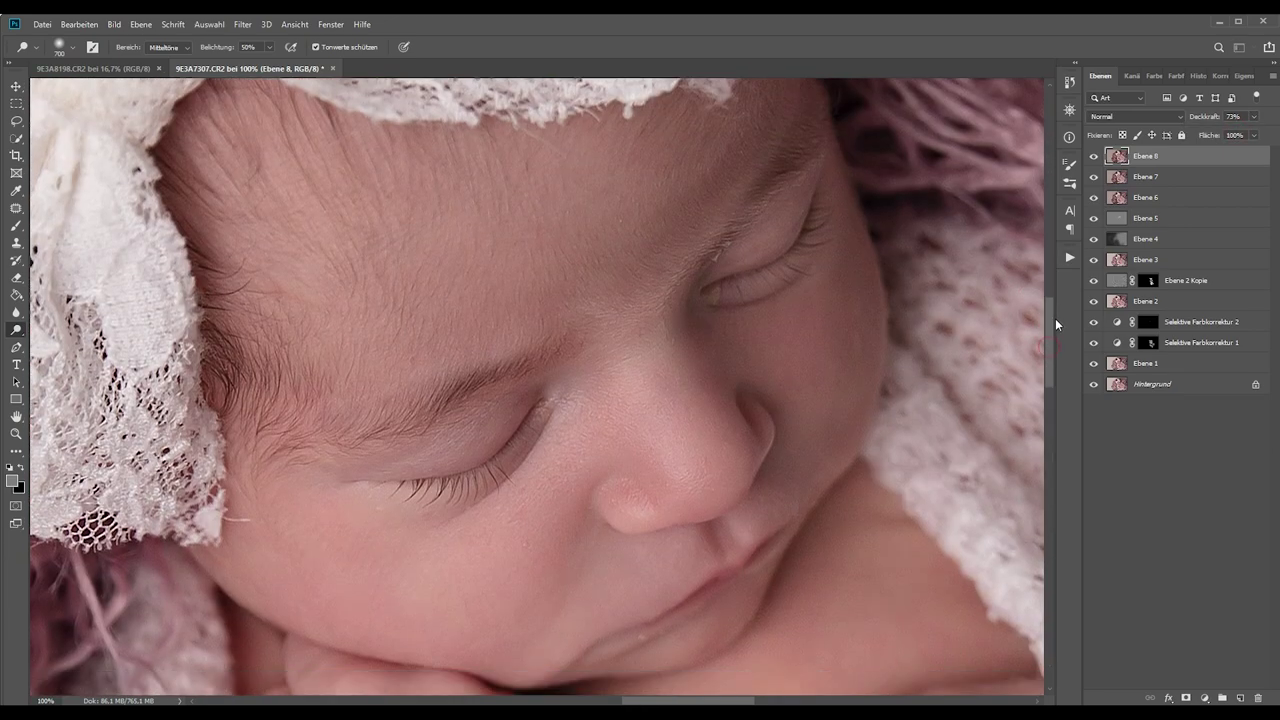
{"action": "scroll", "coordinate": [1047, 351], "scroll_direction": "down", "scroll_amount": 5}
{"action": "scroll", "coordinate": [1048, 355], "scroll_direction": "up", "scroll_amount": 1}
{"action": "key", "text": "ctrl+minus"}
{"action": "key", "text": "ctrl+minus"}
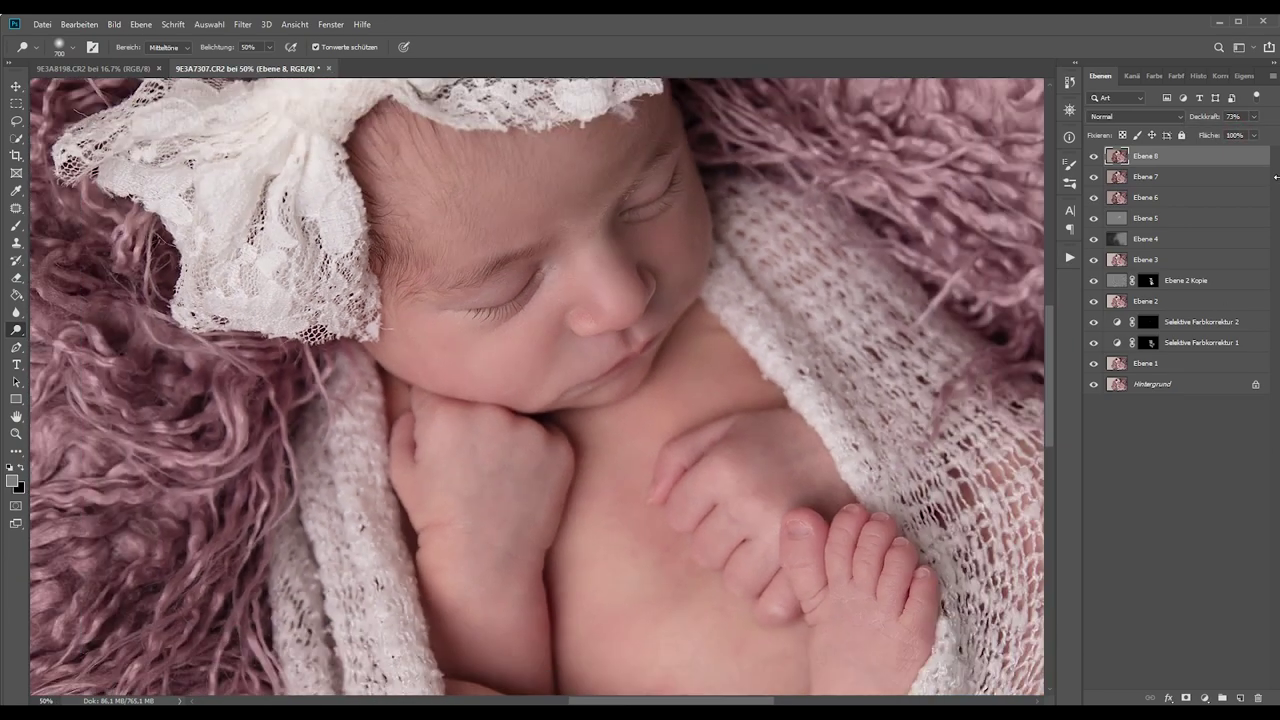
{"action": "key", "text": "ctrl+minus"}
{"action": "key", "text": "ctrl+minus"}
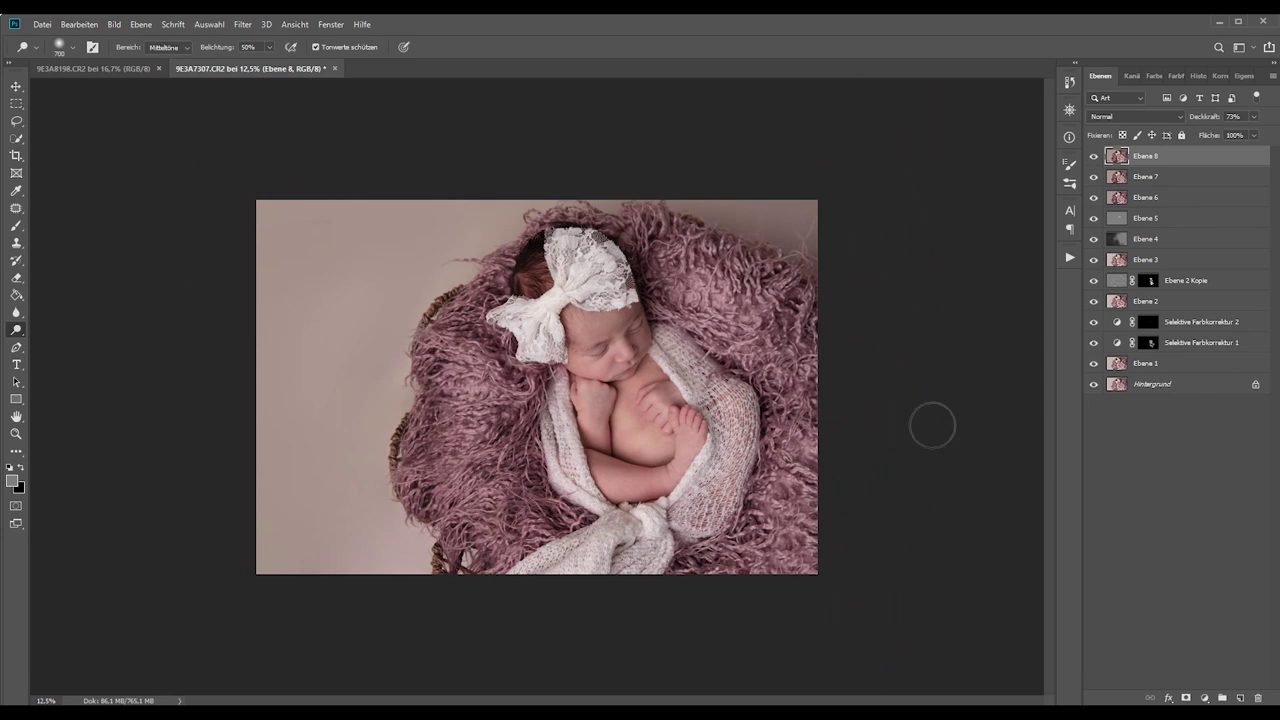
{"action": "left_click", "coordinate": [1093, 385], "text": "alt"}
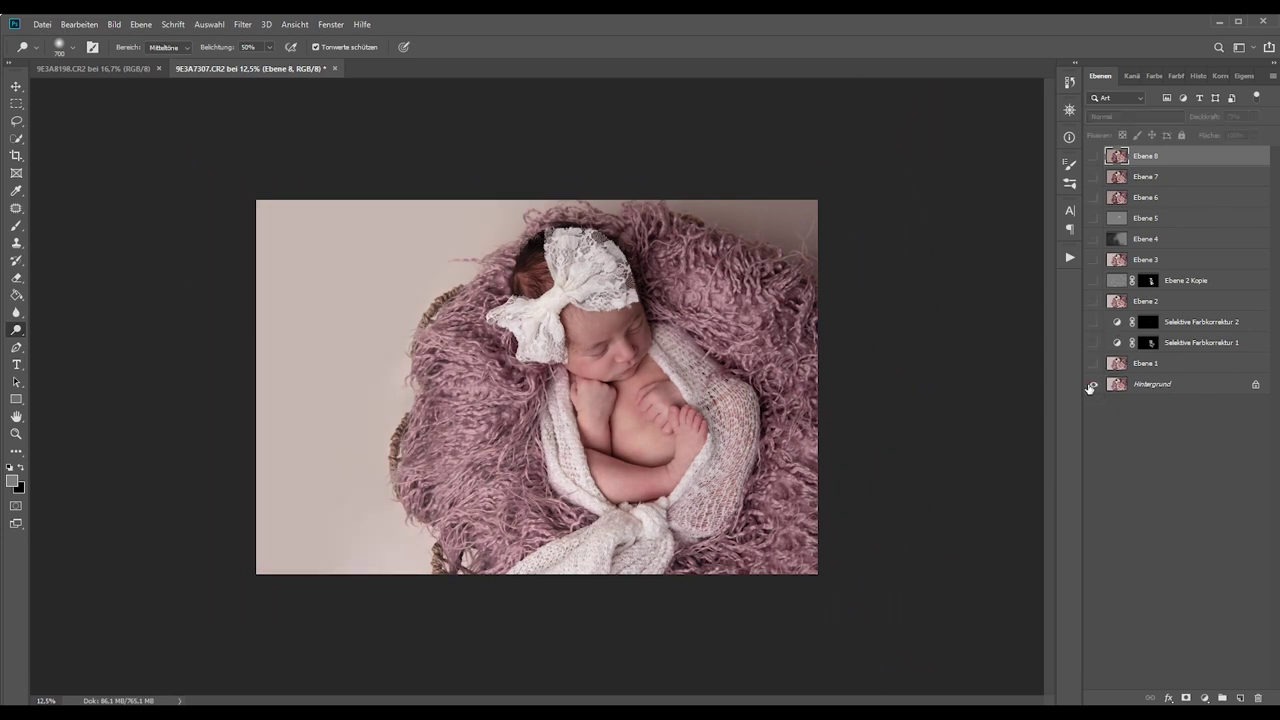
{"action": "left_click", "coordinate": [1093, 385], "text": "alt"}
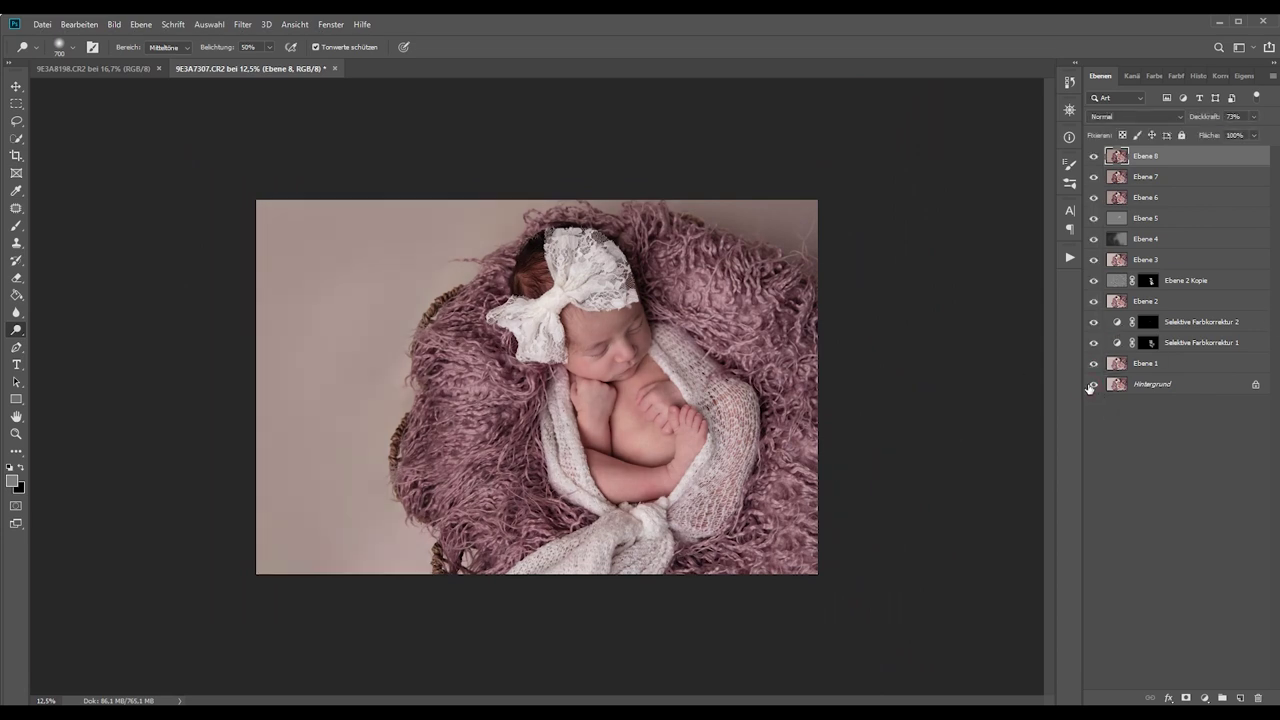
{"action": "left_click", "coordinate": [1092, 385], "text": "alt"}
{"action": "left_click", "coordinate": [1092, 385], "text": "alt"}
{"action": "left_click", "coordinate": [1092, 385], "text": "alt"}
{"action": "left_click", "coordinate": [1092, 385], "text": "alt"}
{"action": "left_click", "coordinate": [1092, 385], "text": "alt"}
{"action": "left_click", "coordinate": [1092, 385], "text": "alt"}
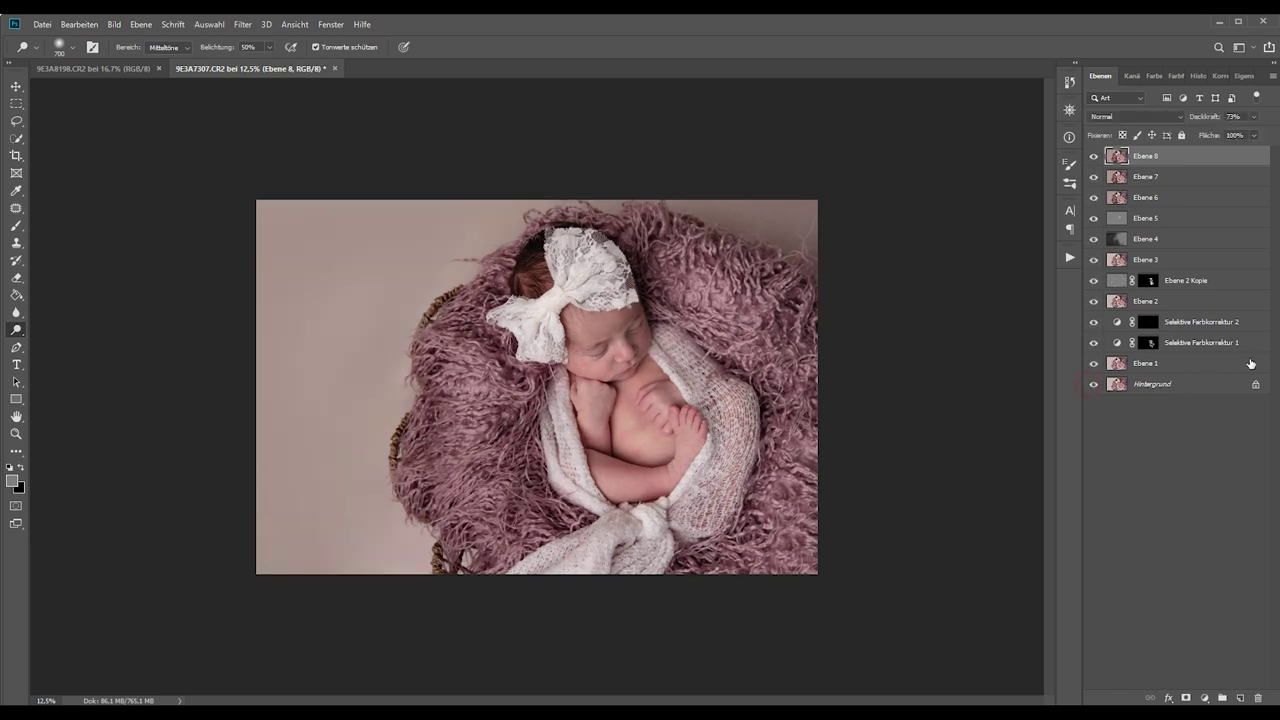